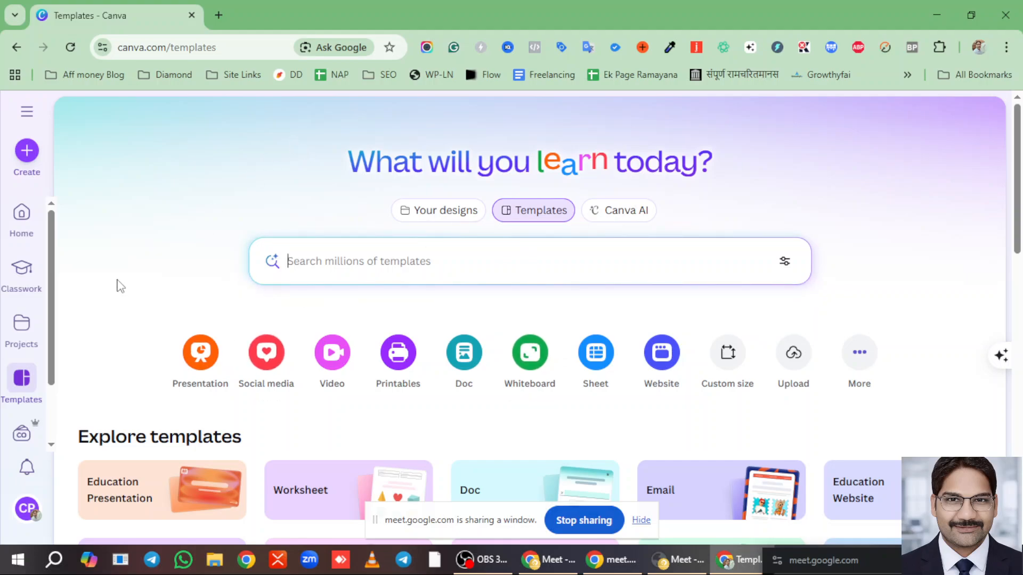
- Open the new-design window, try a 'post' search, then clear it and browse suggestions like Presentation (16:9)
left_click(26, 151)
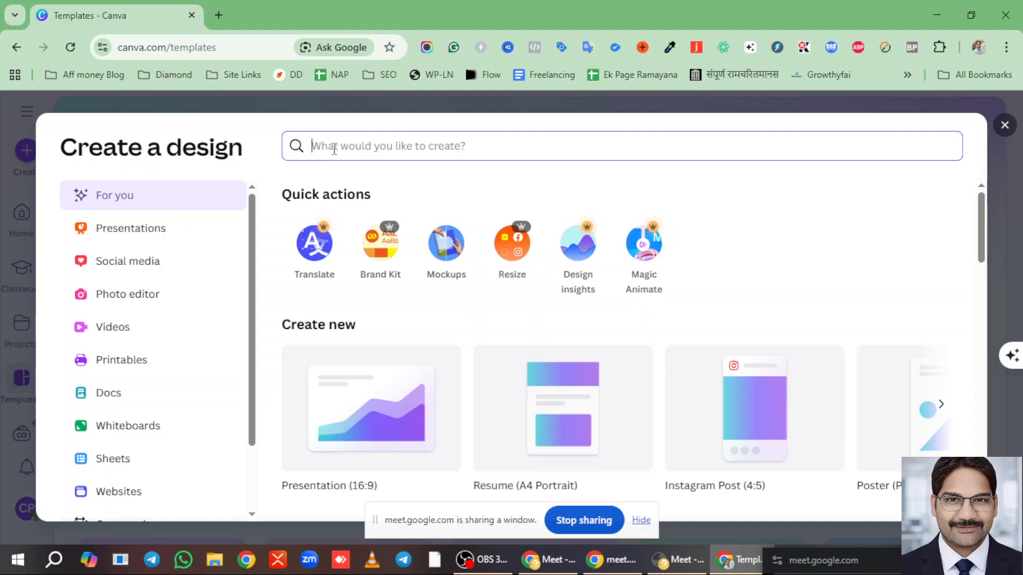
type("post")
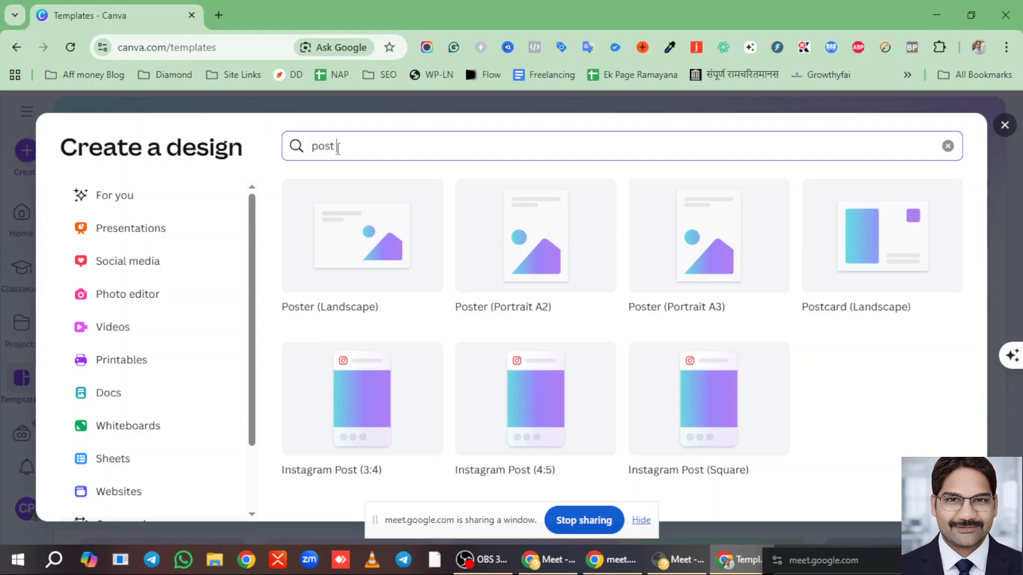
key("BackSpace")
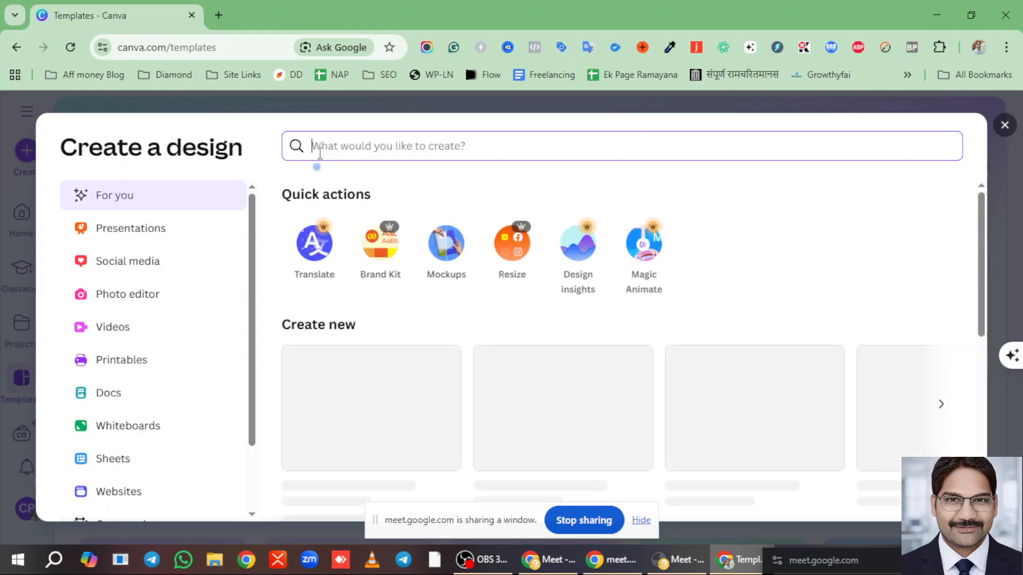
scroll(479, 309, "down", 1)
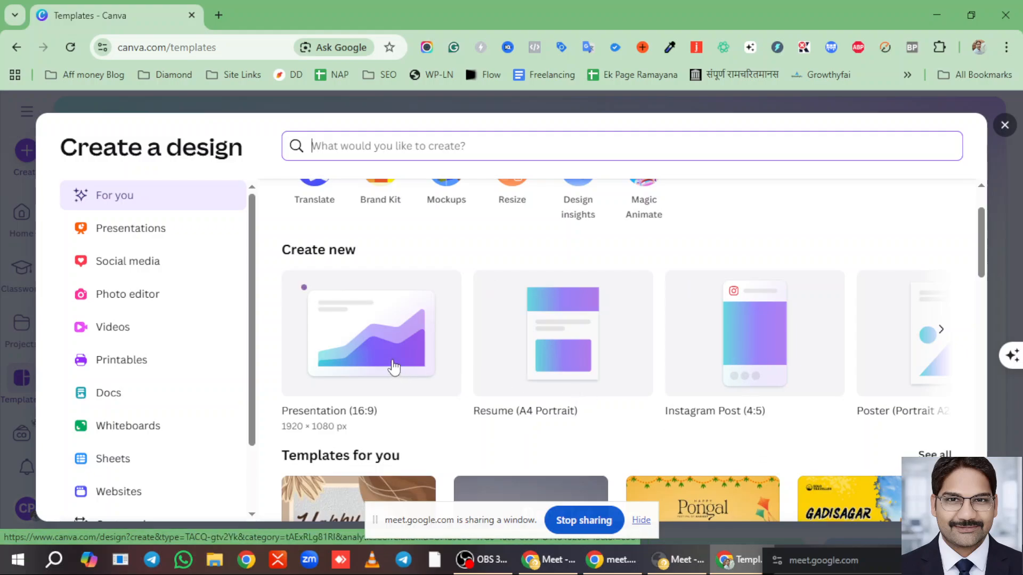
scroll(985, 263, "down", 2)
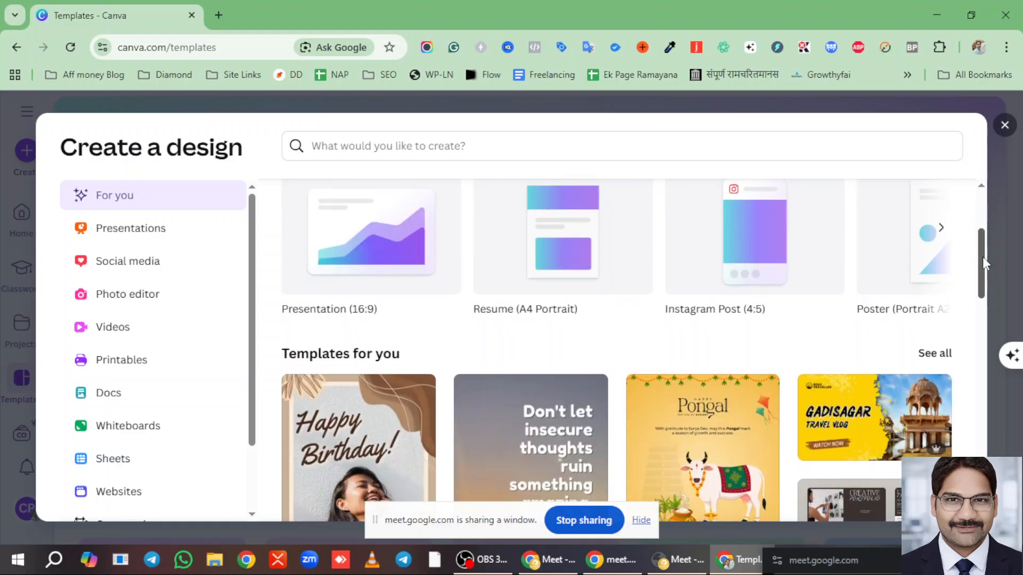
scroll(984, 255, "down", 4)
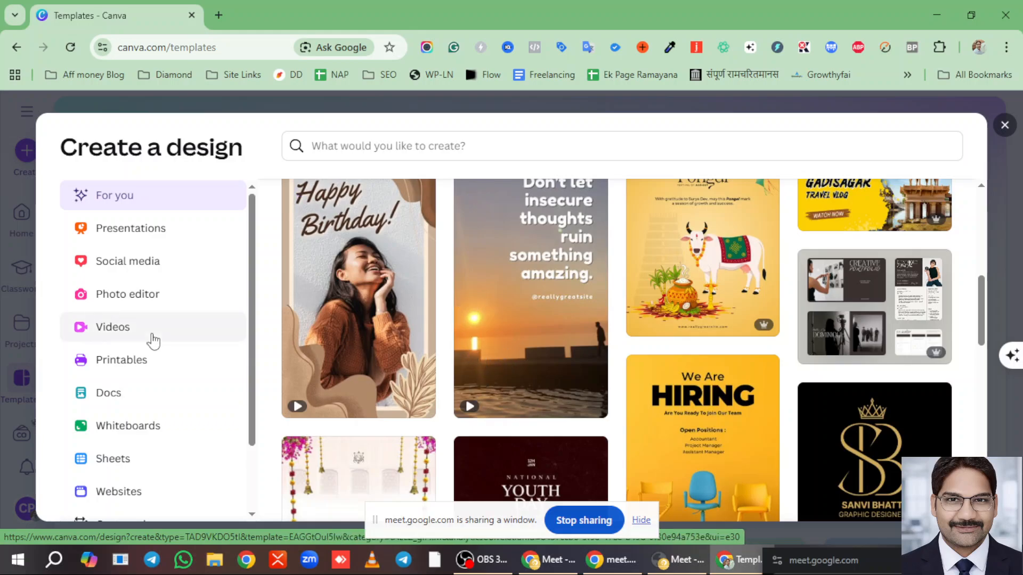
scroll(319, 298, "up", 5)
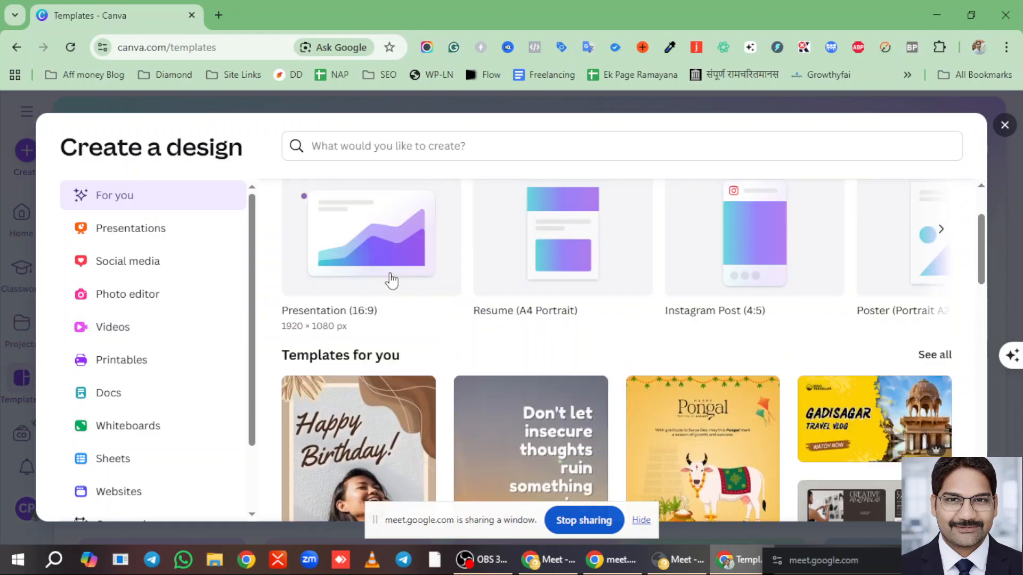
- Open the Monochrome Illustrated Dubai Travel Instagram Reels template from the Videos templates
left_click(112, 328)
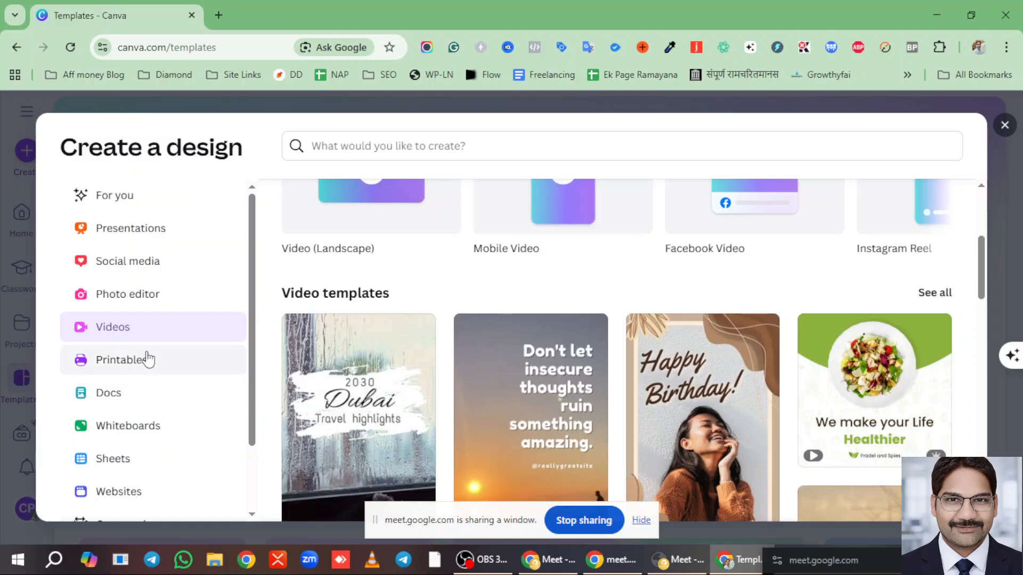
scroll(596, 299, "up", 3)
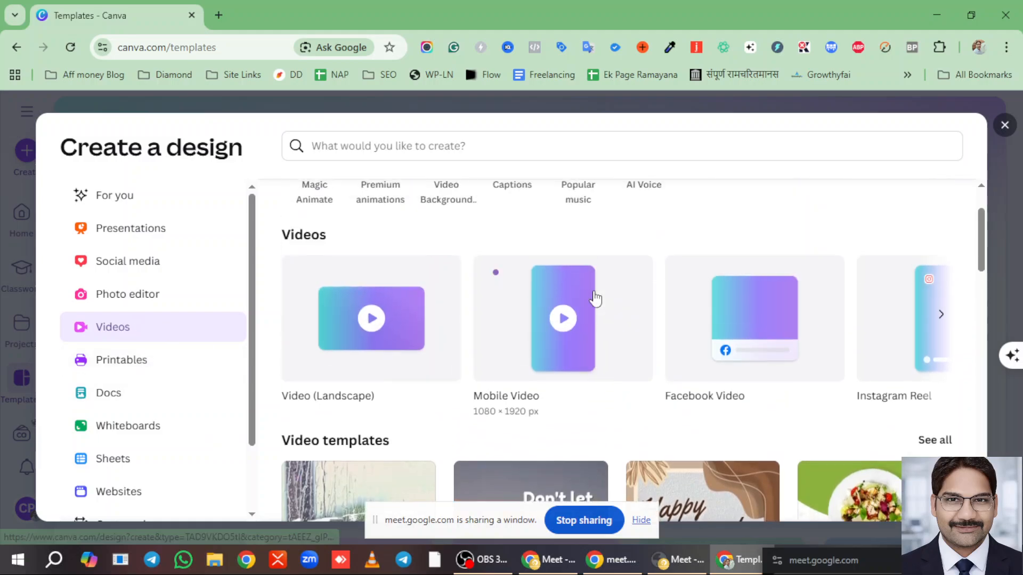
scroll(594, 298, "down", 5)
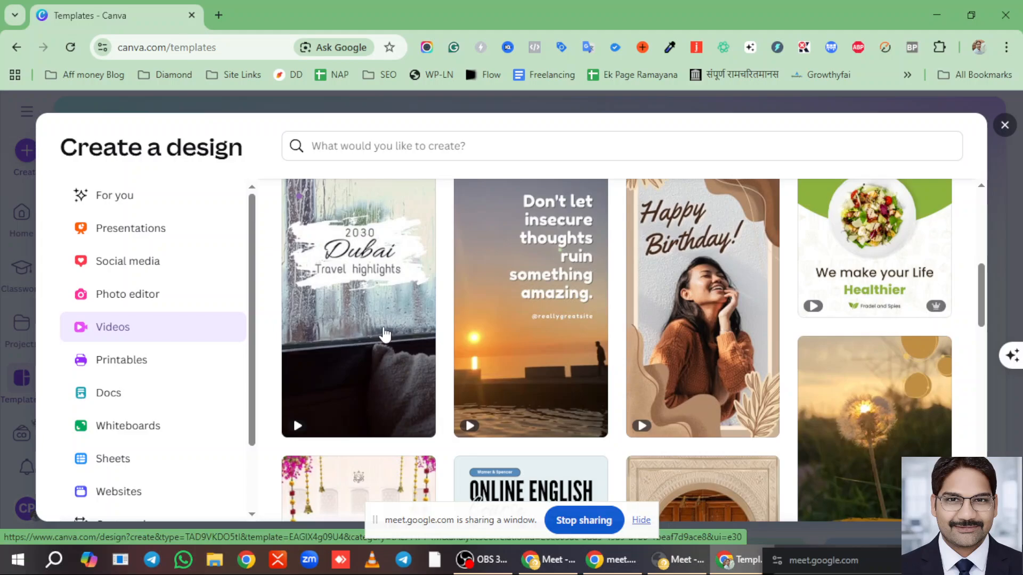
left_click(365, 309)
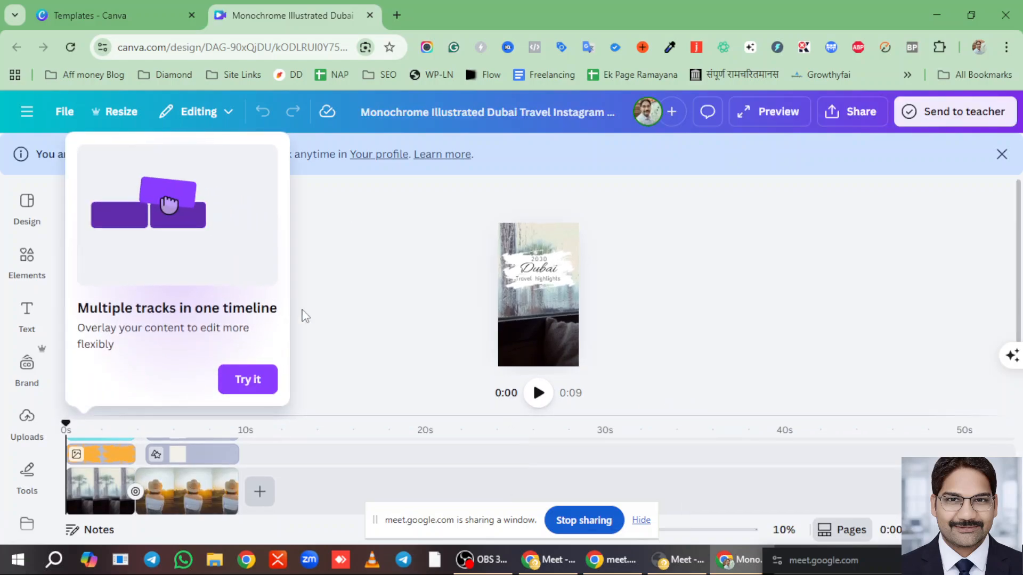
- Dismiss the Multiple tracks tip, pause playback and expand the timeline to list every layer
left_click(246, 388)
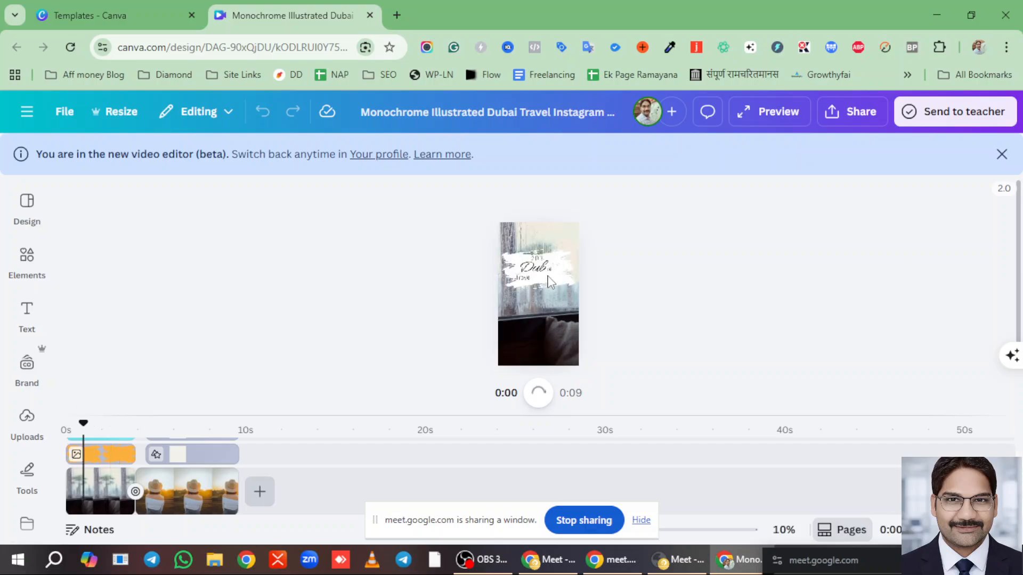
key("space")
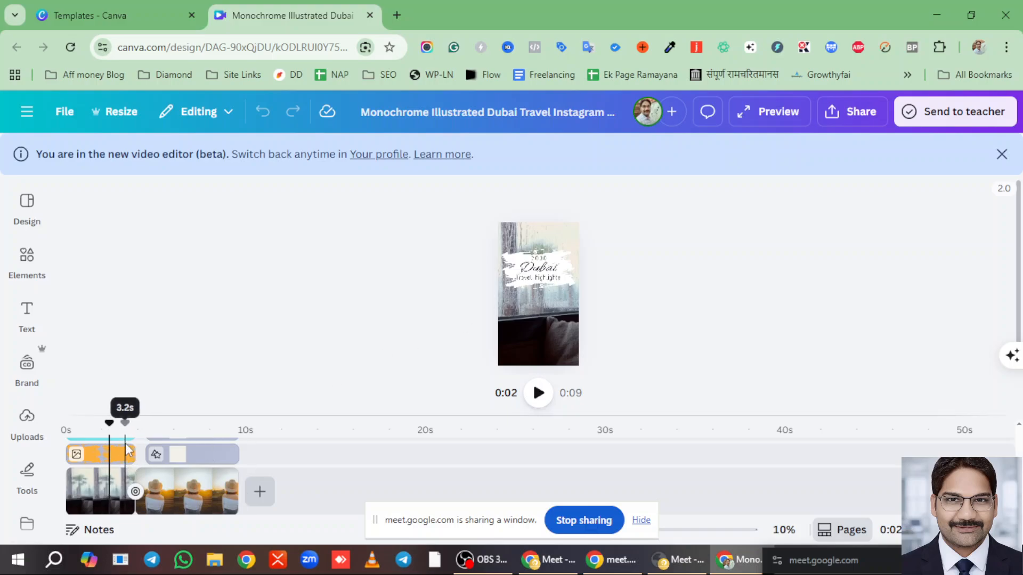
scroll(128, 448, "up", 3)
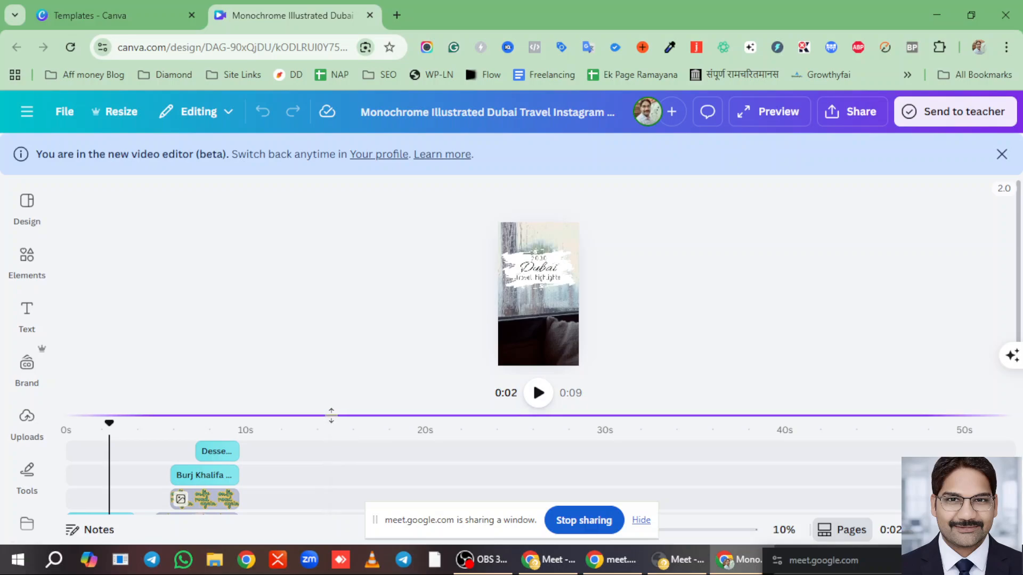
left_click_drag(330, 413, 340, 249)
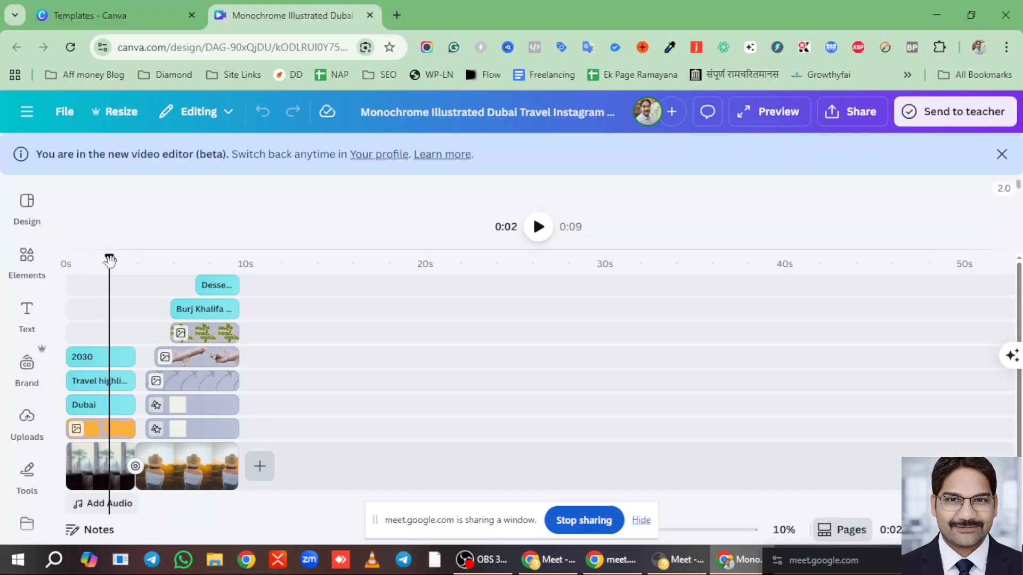
- Return playback to the start, shrink the timeline, select the page and scrub to about 6 seconds
left_click(95, 268)
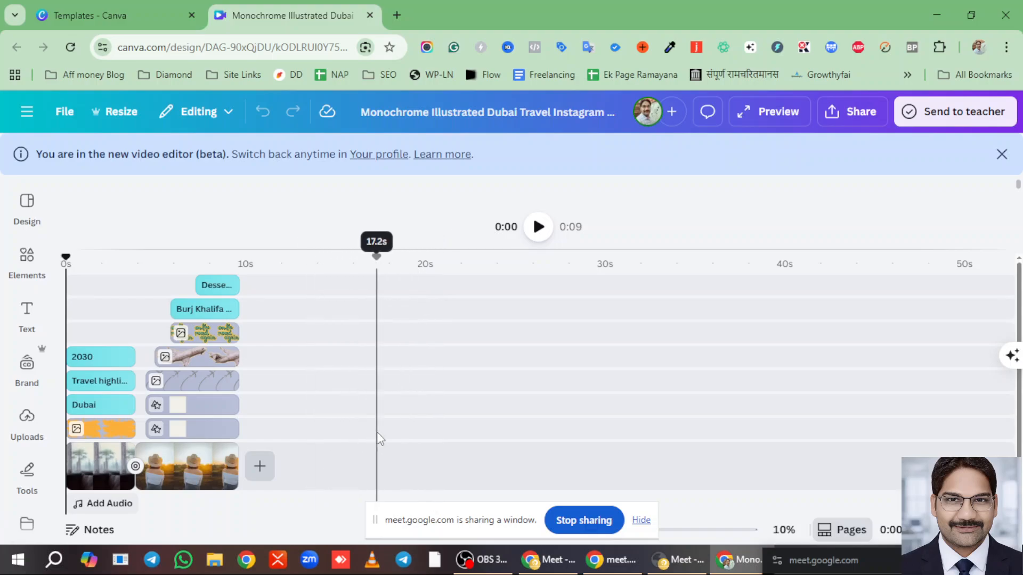
left_click_drag(639, 248, 659, 483)
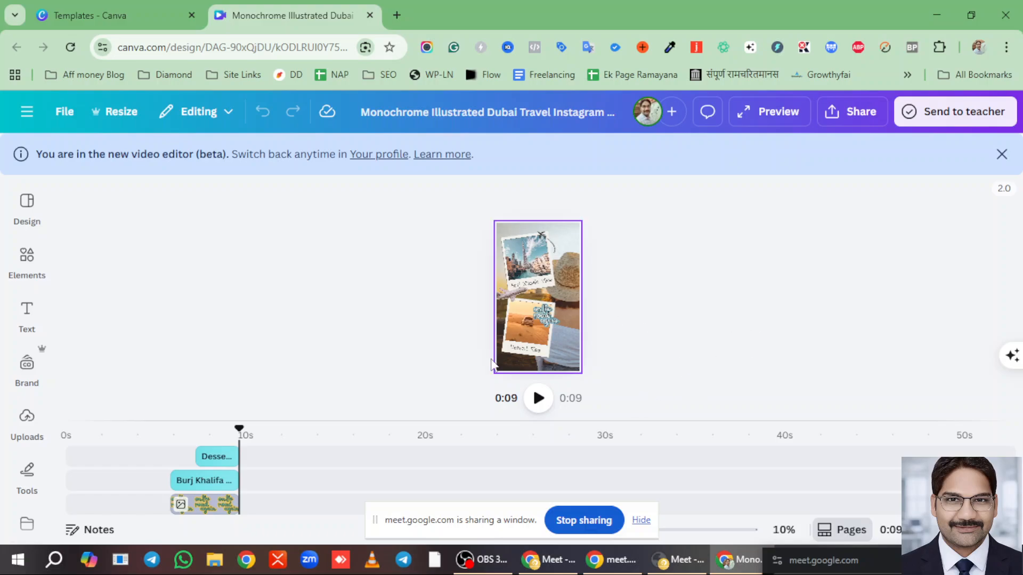
left_click(532, 267)
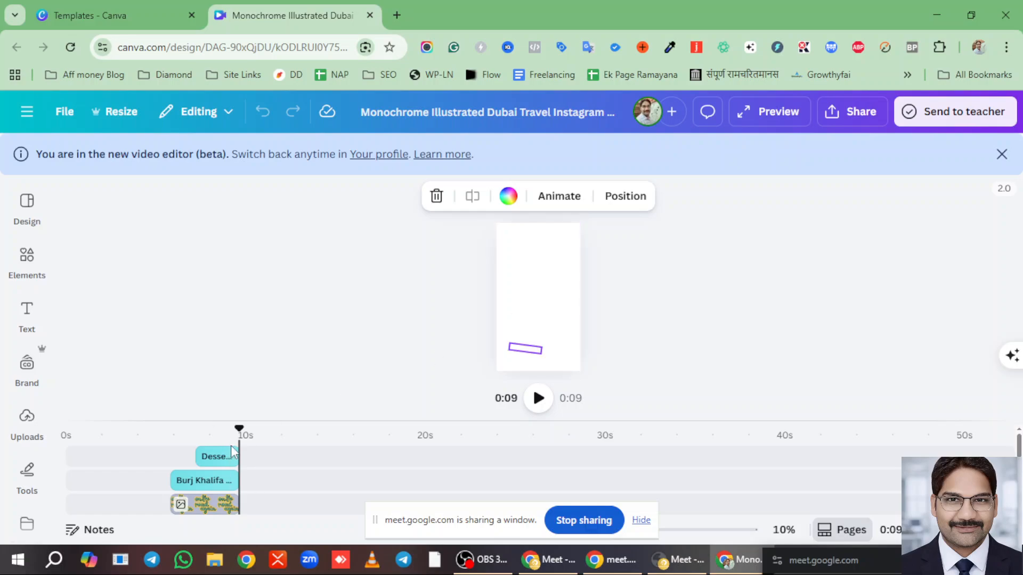
left_click_drag(224, 429, 190, 430)
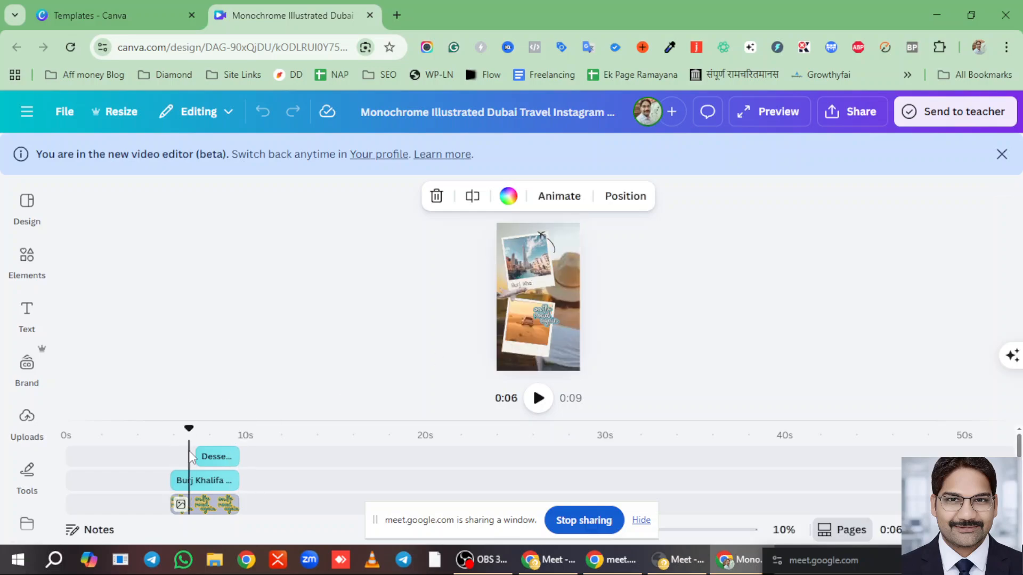
scroll(184, 480, "down", 4)
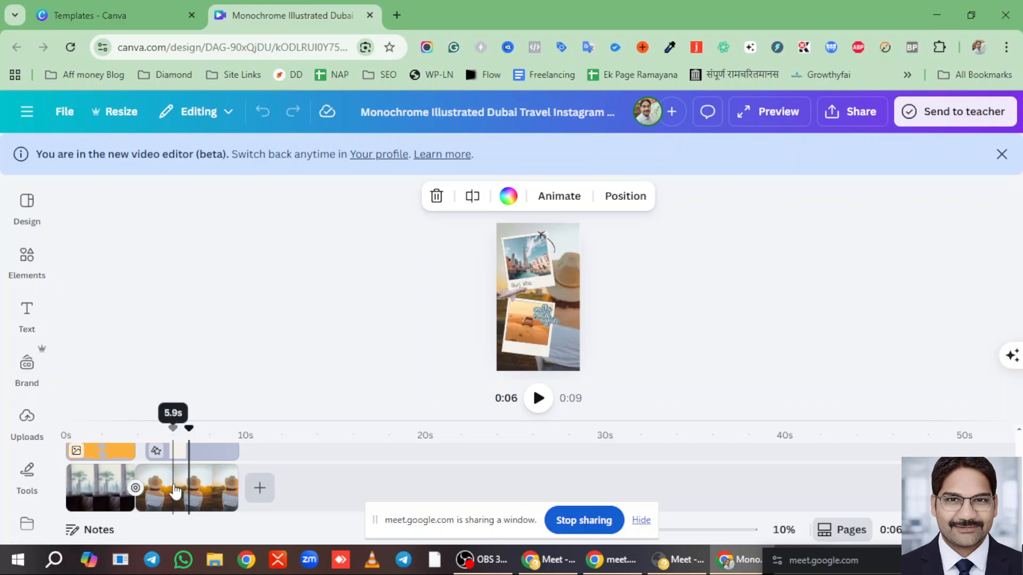
- Select the second scene's clip, its curved-arrow layer and its desert photo
left_click(166, 487)
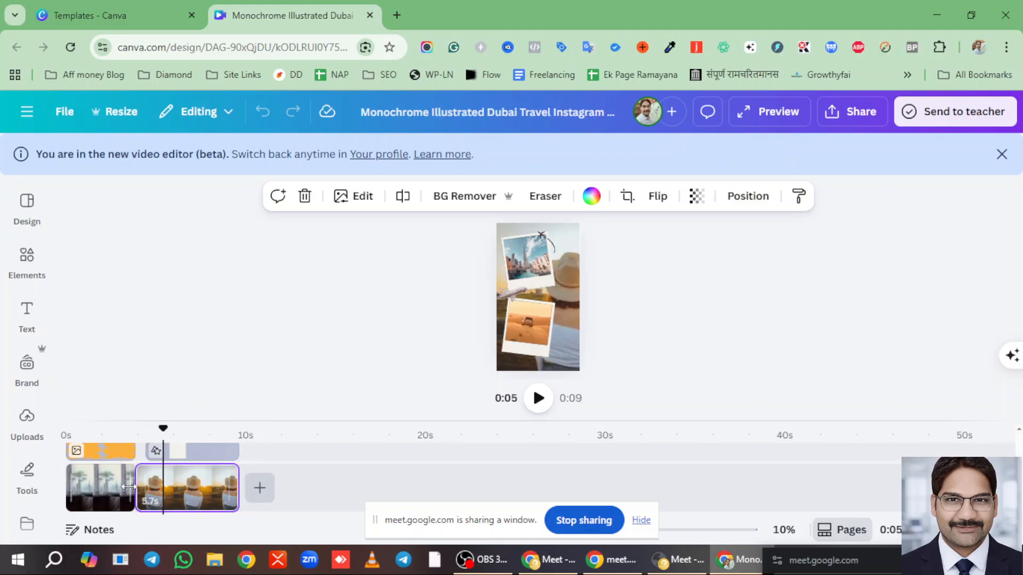
scroll(169, 495, "up", 3)
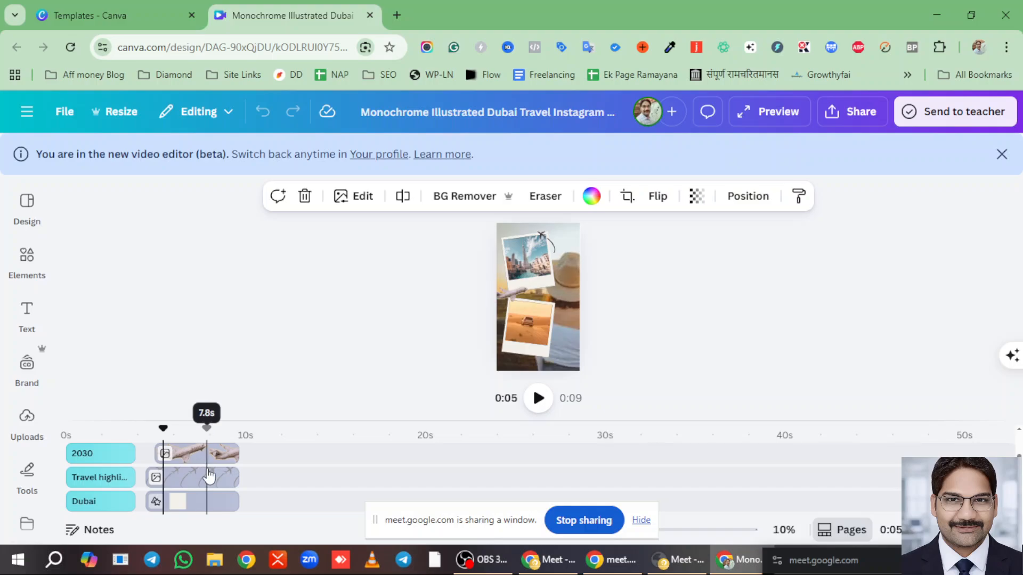
left_click(209, 475)
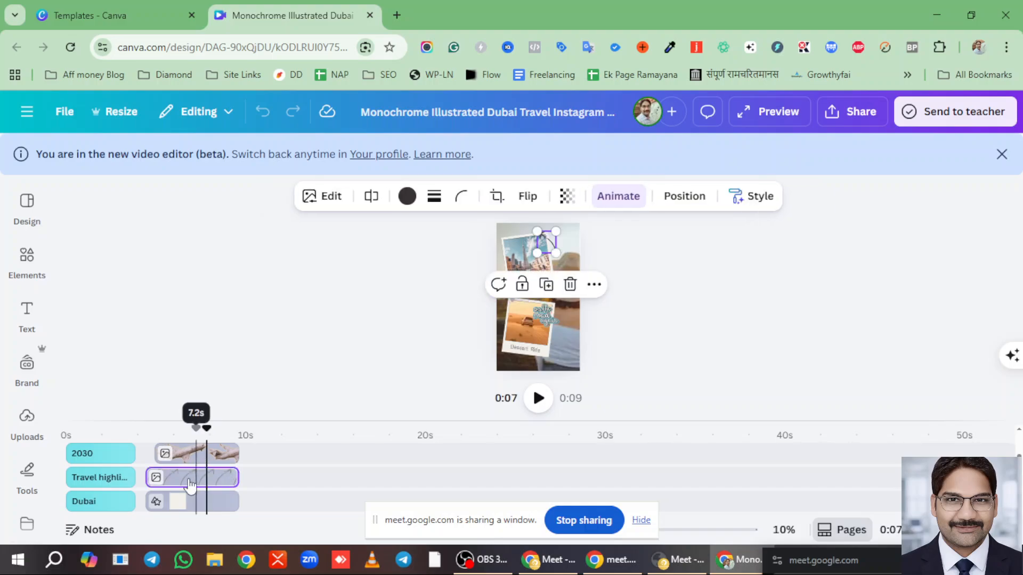
left_click(193, 501)
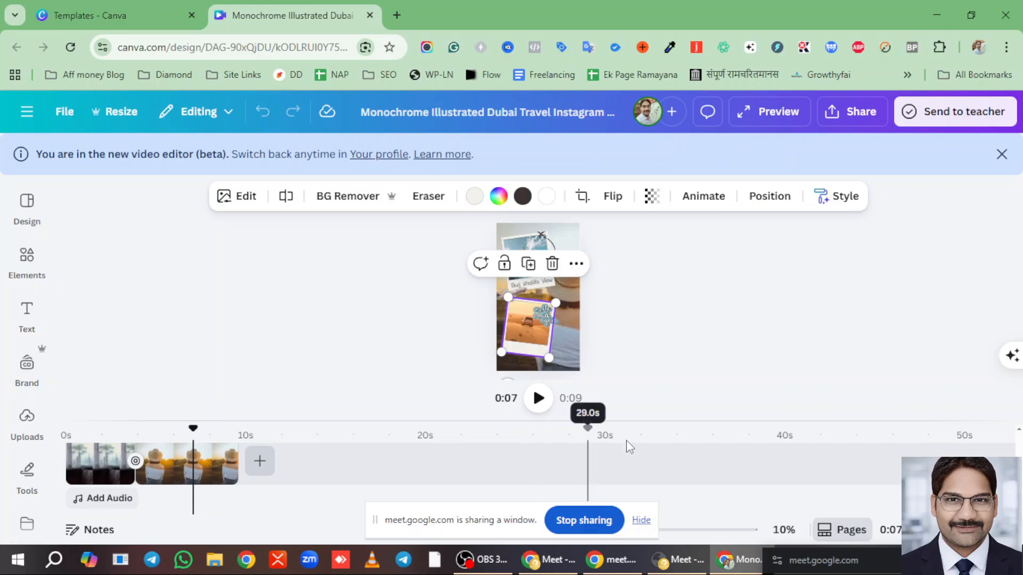
- Expand the timeline at about 7 seconds and show the Uploads image library
left_click_drag(618, 385, 614, 295)
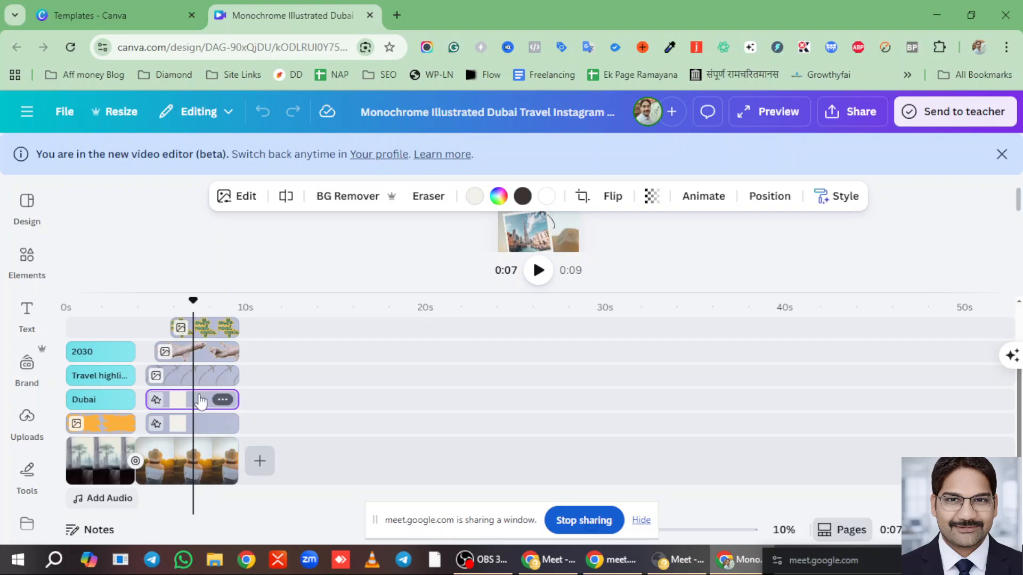
left_click(199, 402)
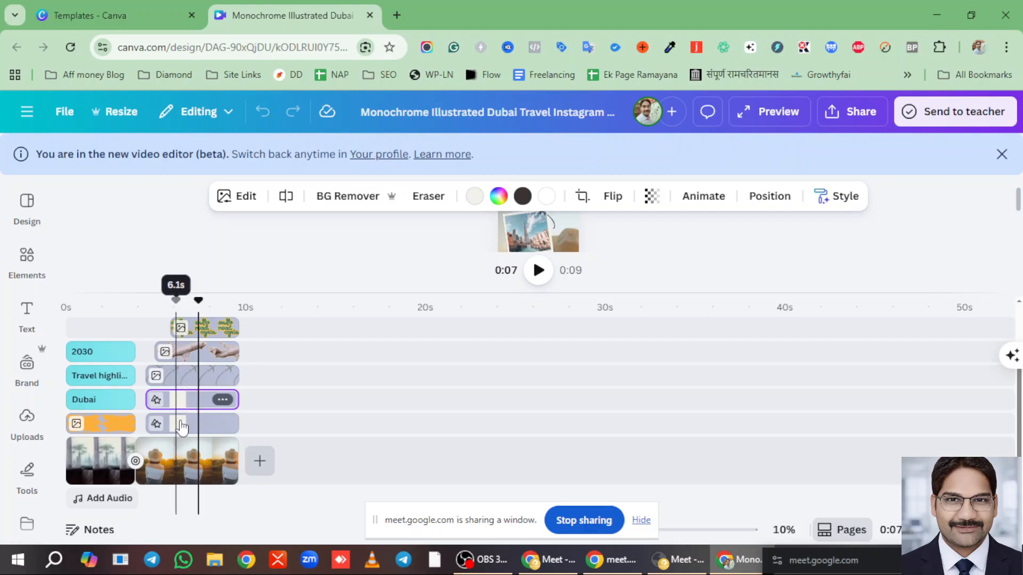
left_click(27, 470)
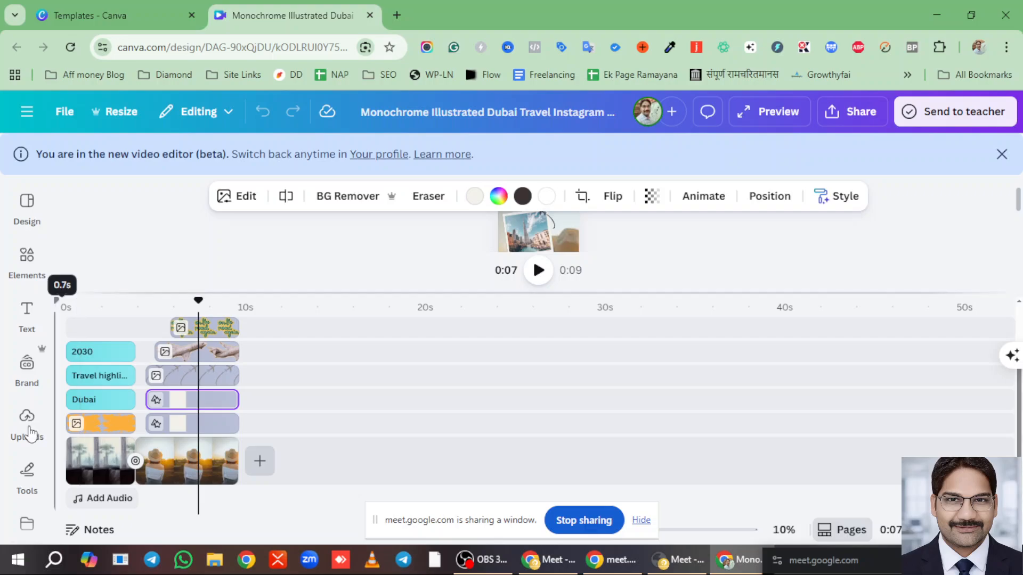
left_click(26, 418)
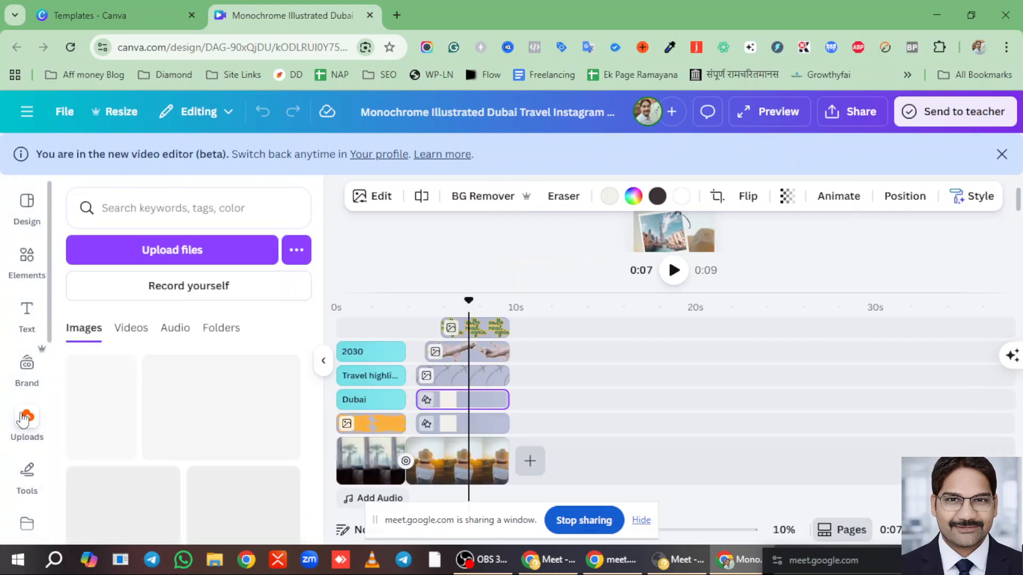
scroll(213, 404, "down", 5)
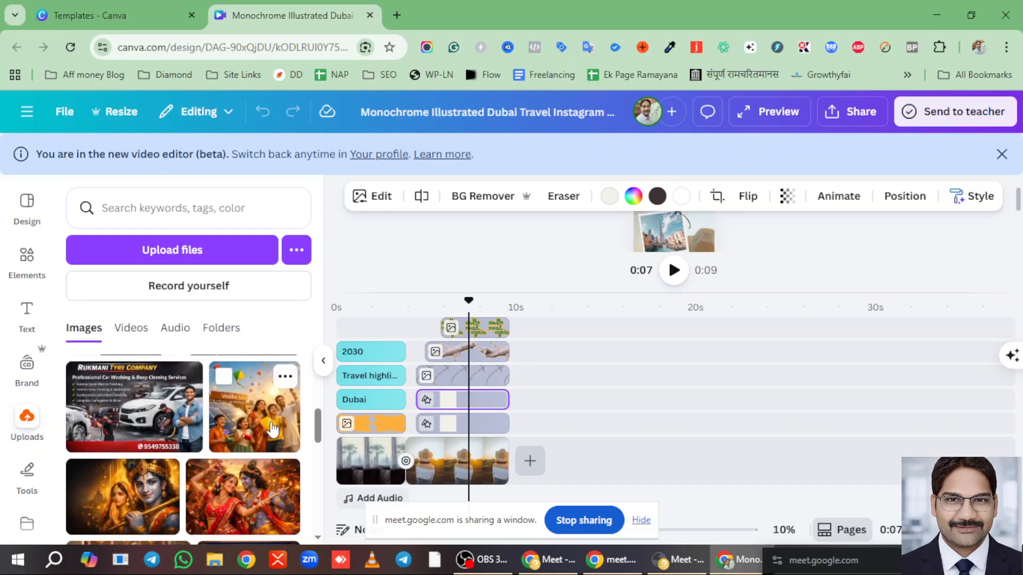
scroll(268, 416, "down", 5)
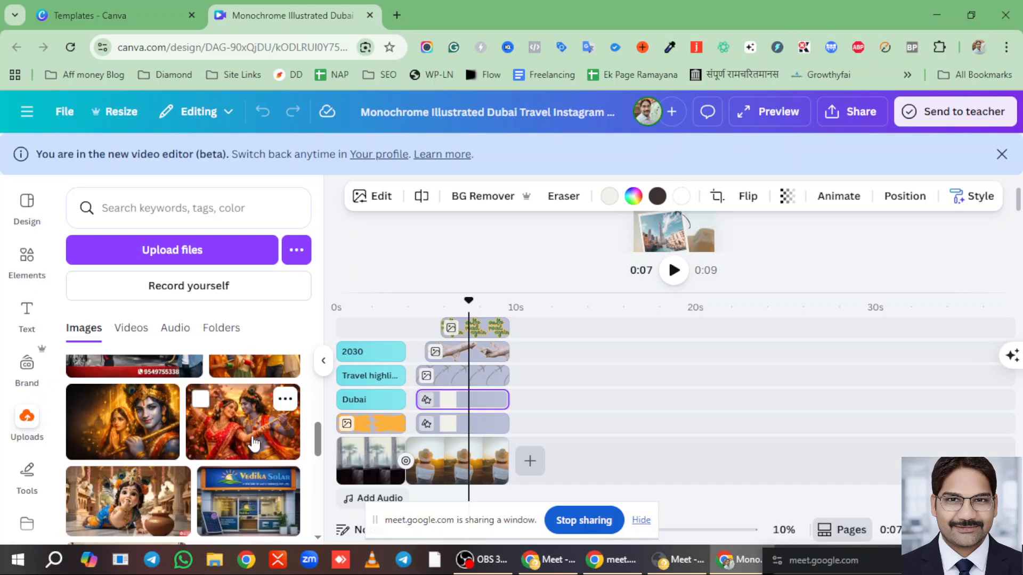
scroll(253, 441, "down", 3)
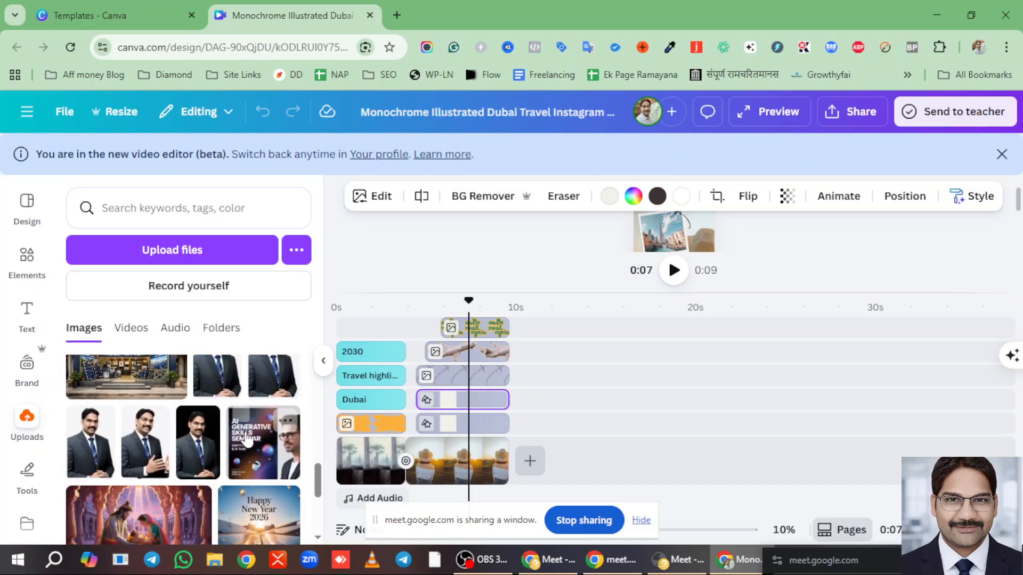
scroll(197, 430, "up", 2)
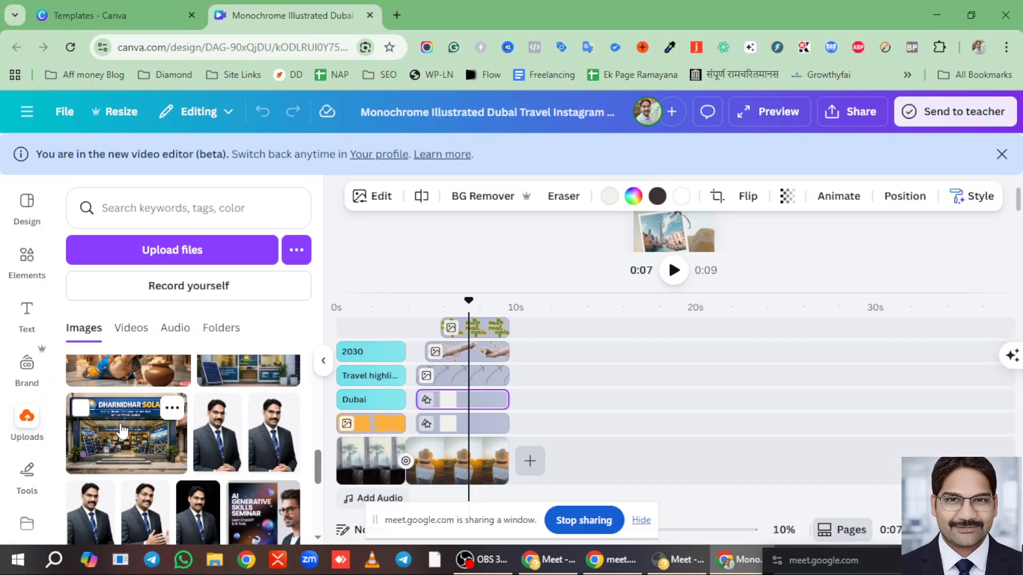
left_click_drag(122, 429, 559, 464)
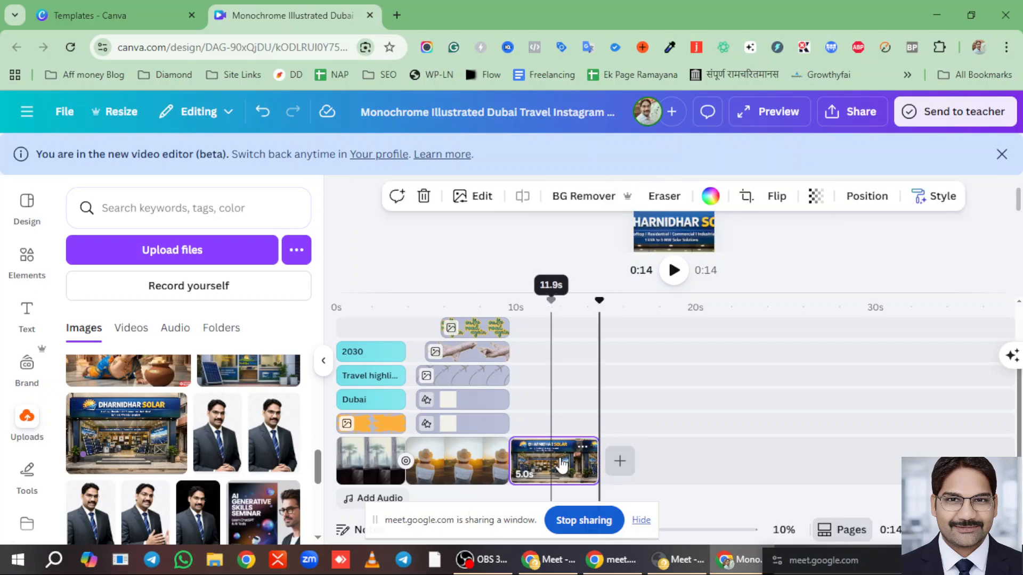
left_click_drag(559, 424, 559, 424)
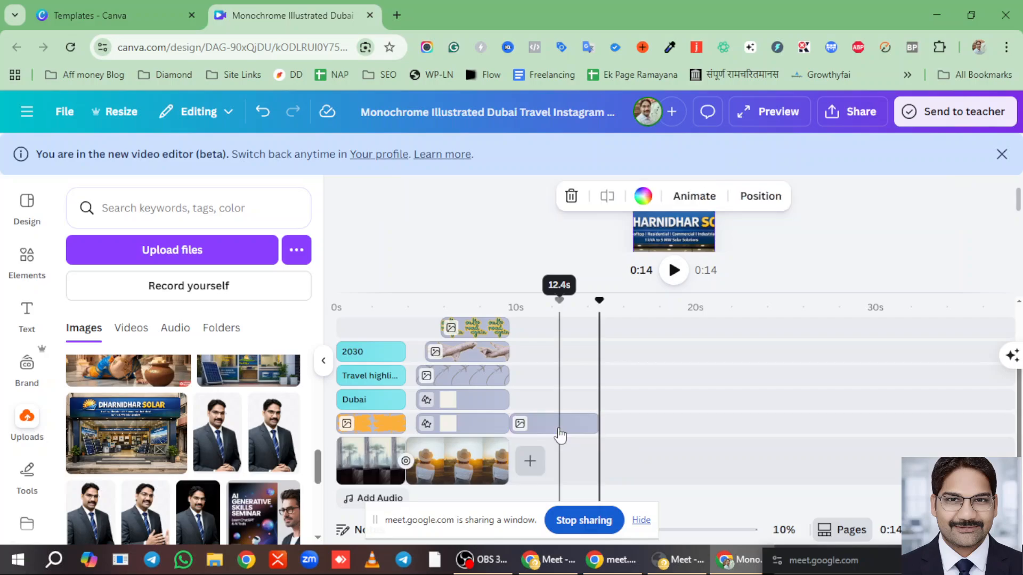
left_click(462, 424)
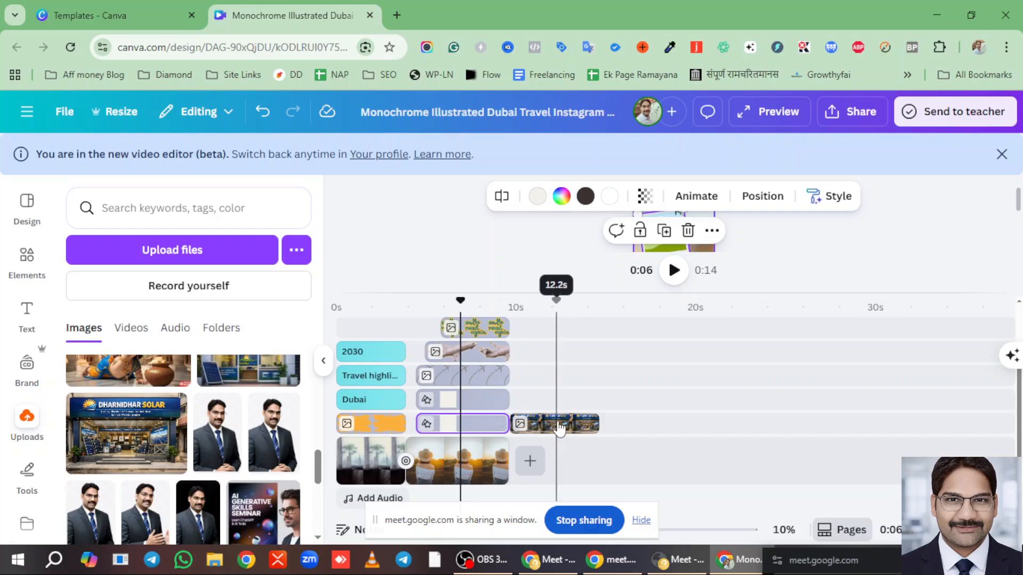
left_click_drag(554, 423, 465, 424)
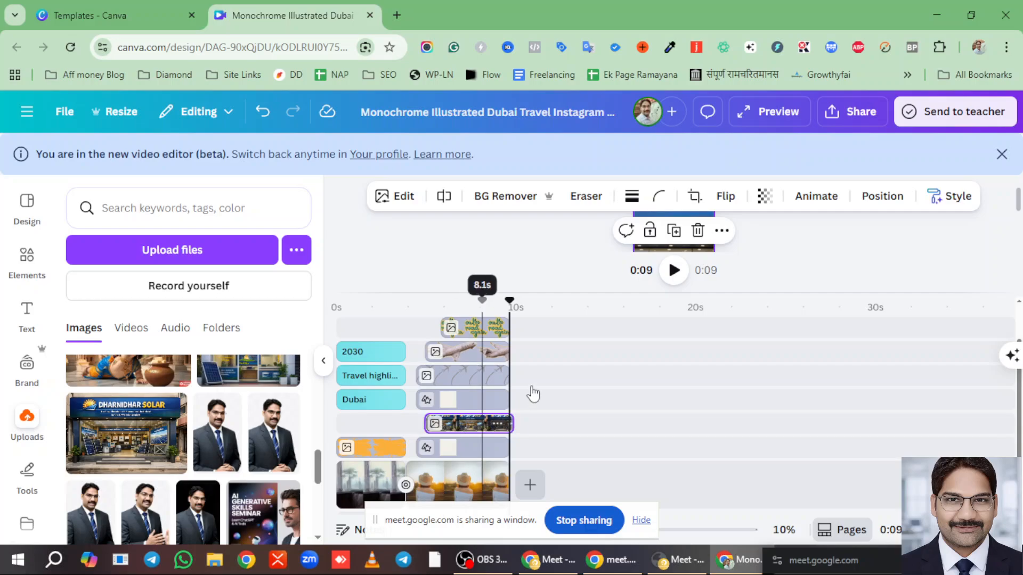
scroll(693, 287, "up", 1)
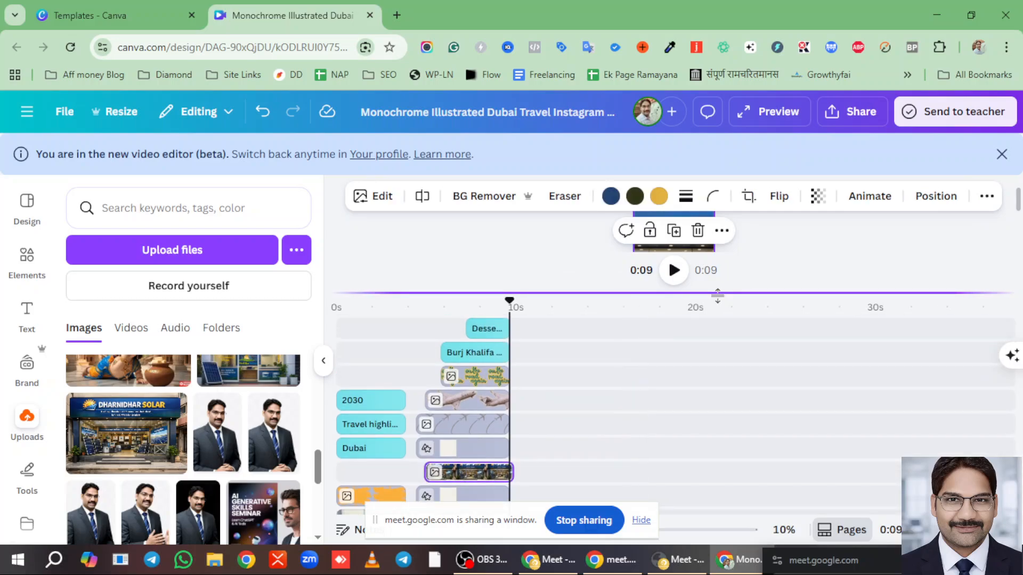
left_click_drag(720, 293, 720, 420)
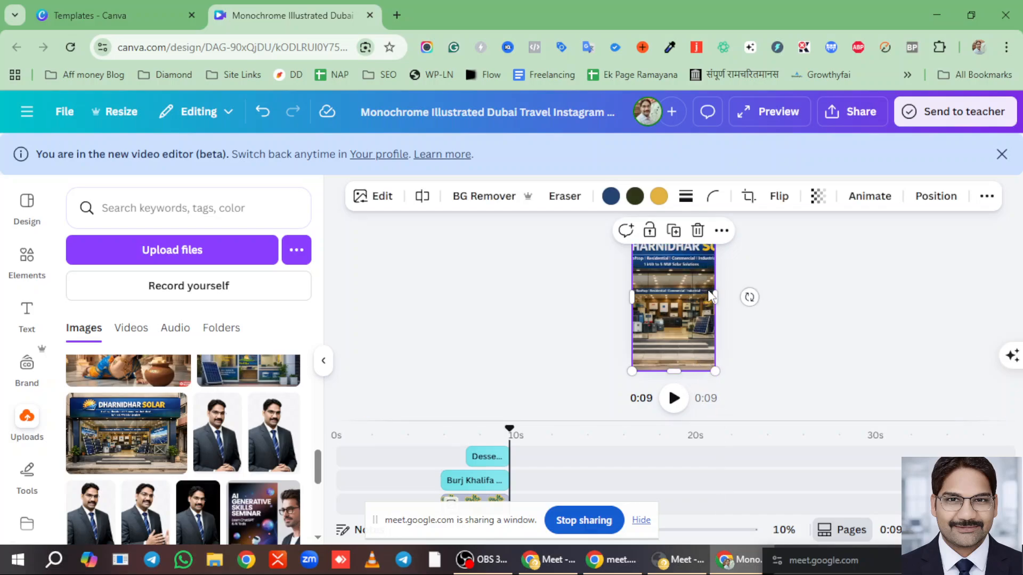
left_click(756, 255)
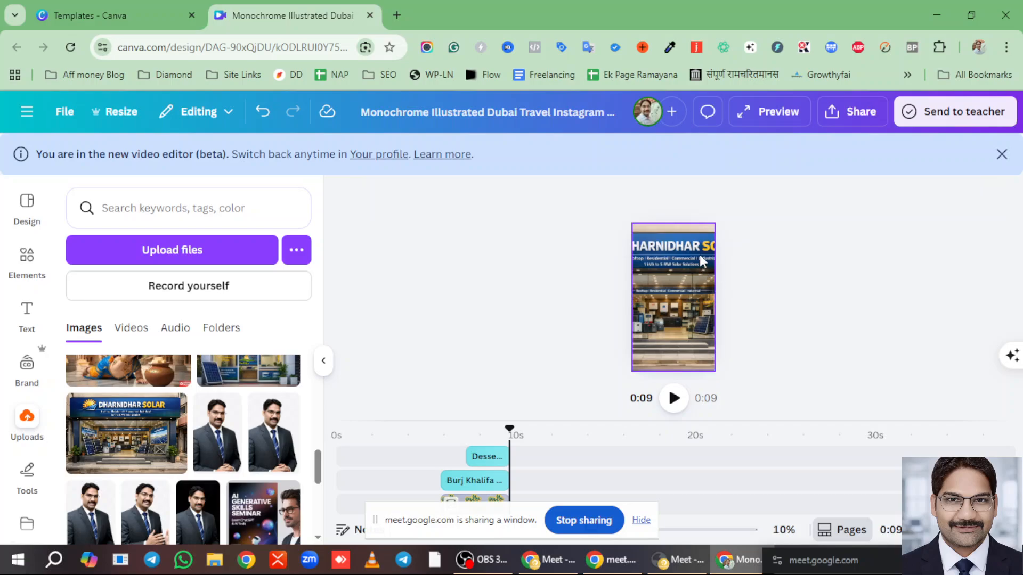
left_click(681, 265)
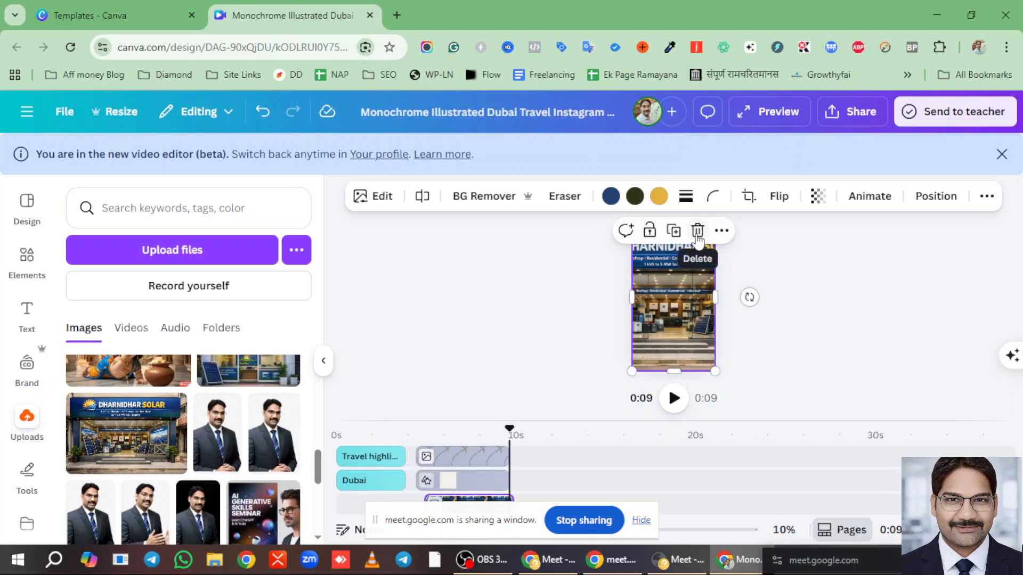
left_click(698, 233)
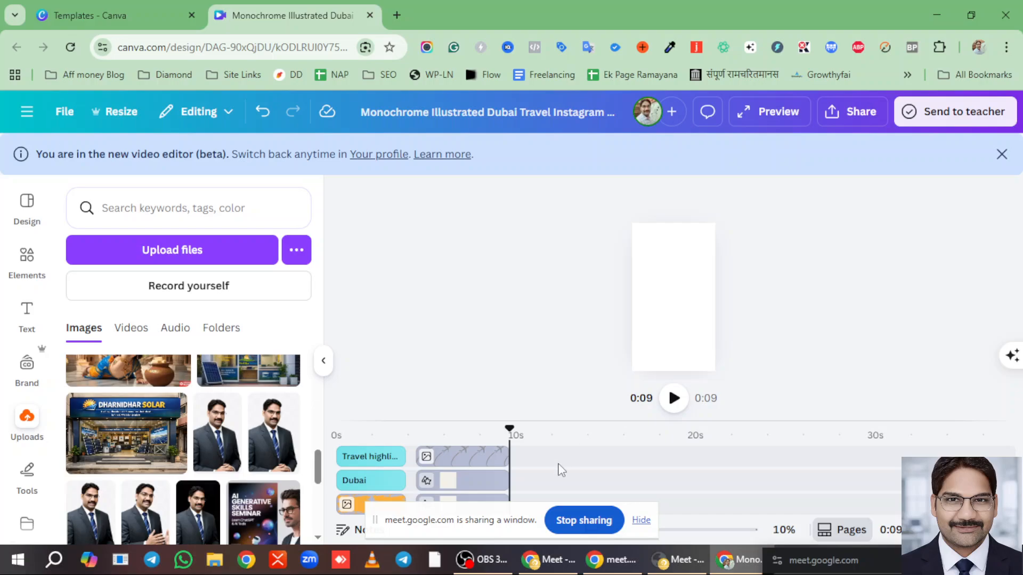
left_click(562, 446)
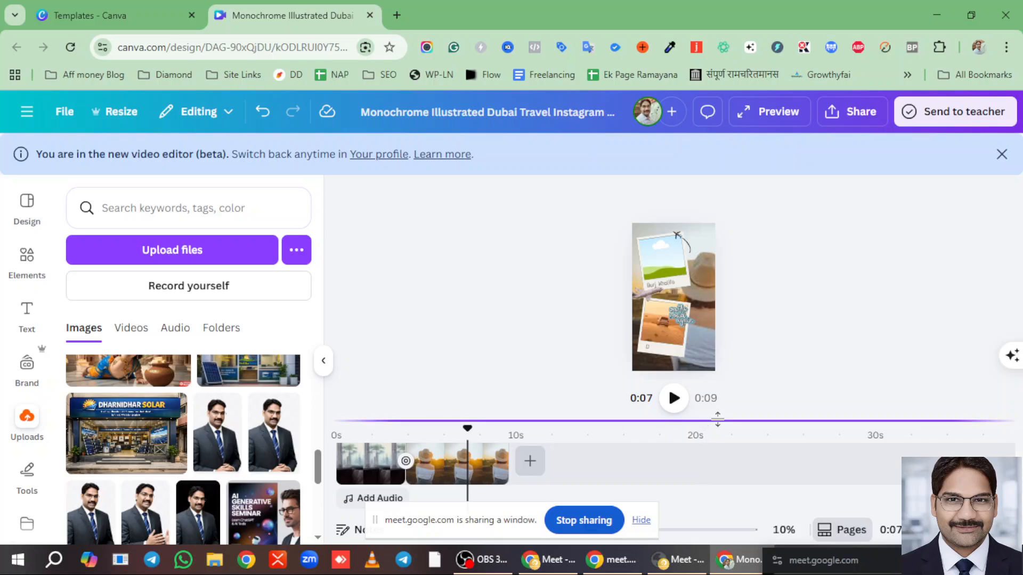
left_click_drag(718, 419, 721, 234)
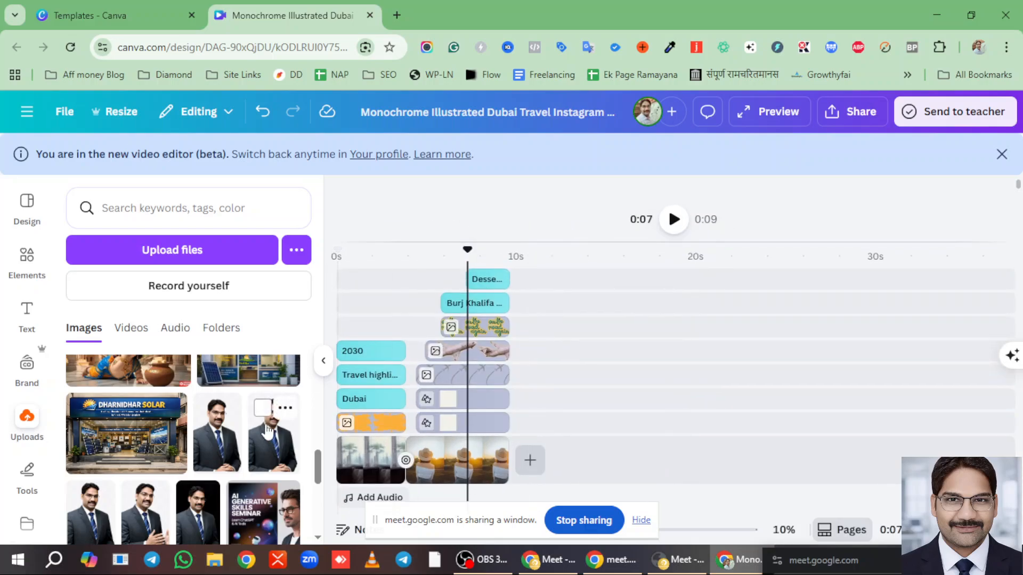
scroll(213, 429, "up", 2)
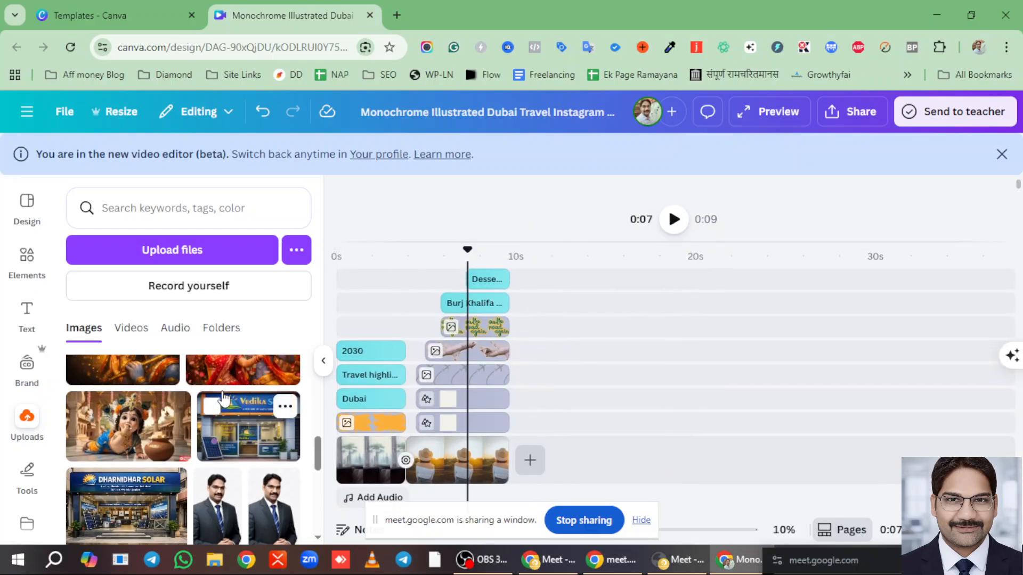
- Add the child Krishna image as its own layer track, moved earlier to overlap the travel layers
left_click(134, 426)
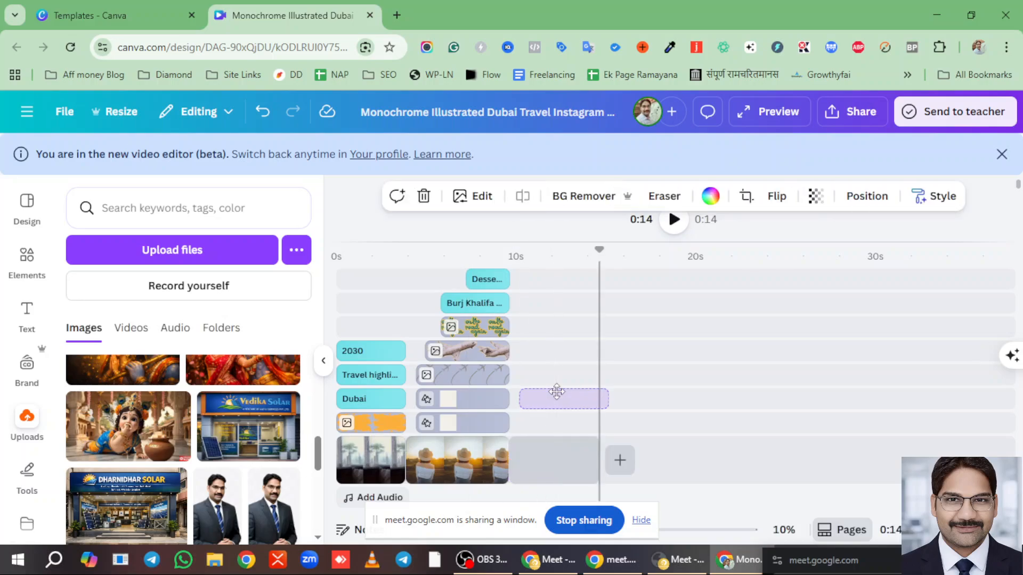
left_click_drag(562, 395, 562, 397)
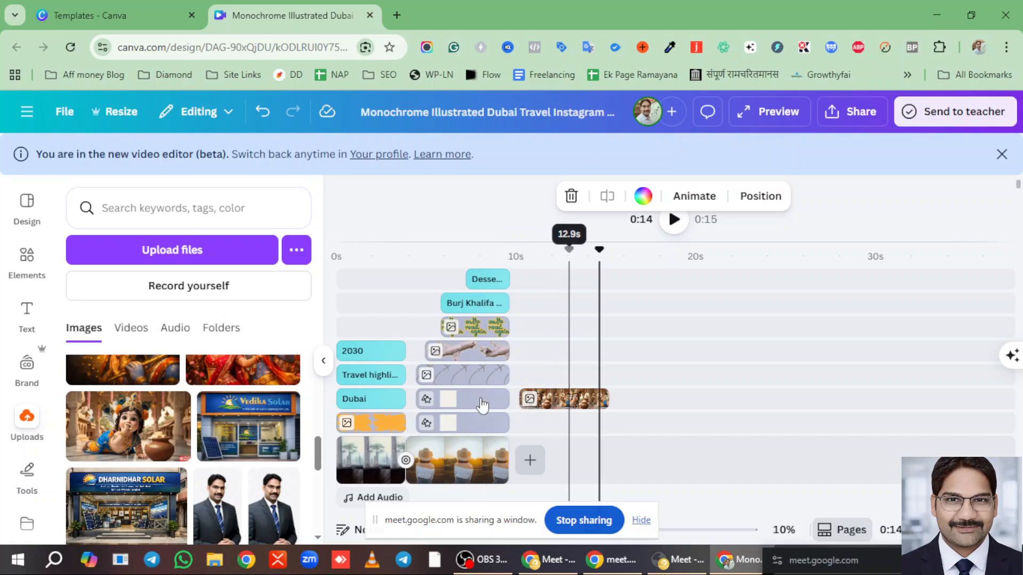
left_click_drag(568, 399, 474, 394)
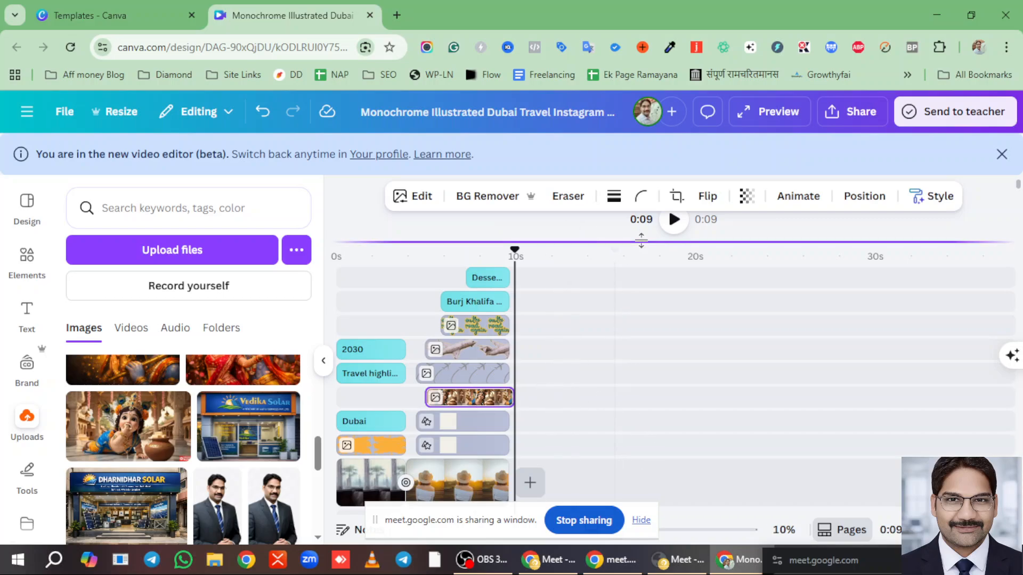
left_click_drag(659, 393, 659, 384)
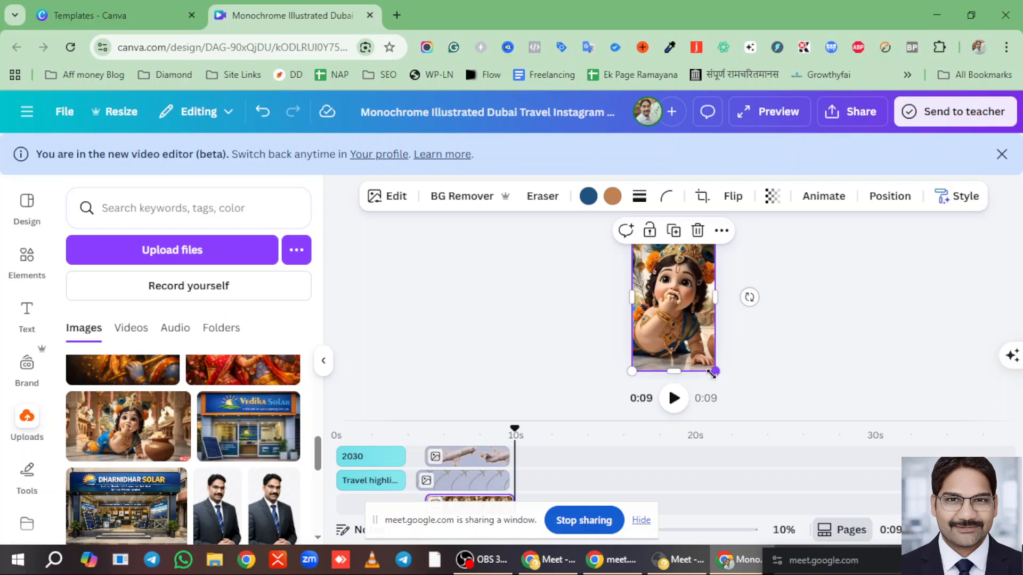
- Resize the Krishna image at about 6 seconds so it fits the upper photo frame
left_click_drag(715, 371, 667, 286)
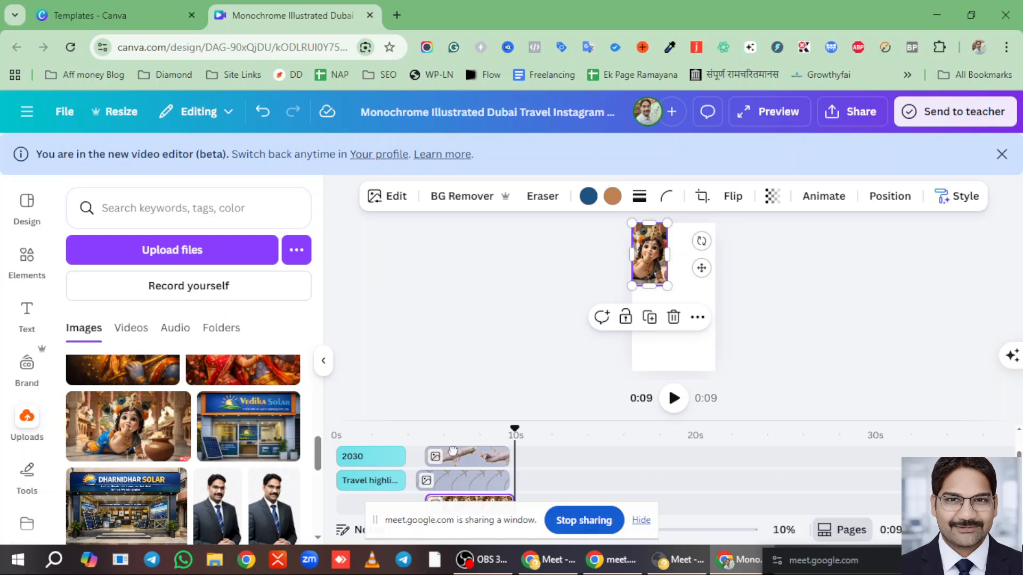
left_click_drag(513, 430, 511, 430)
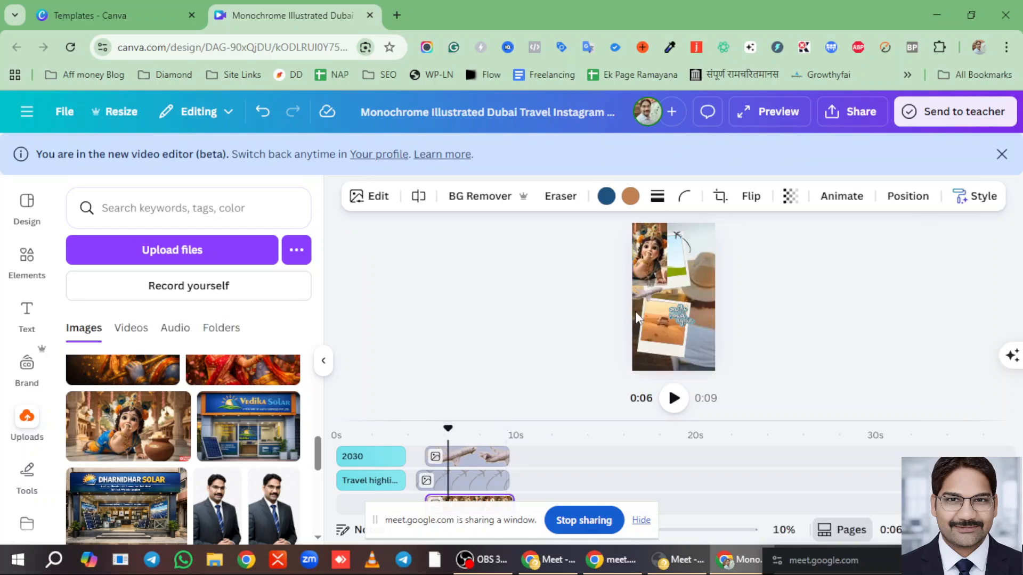
left_click(644, 257)
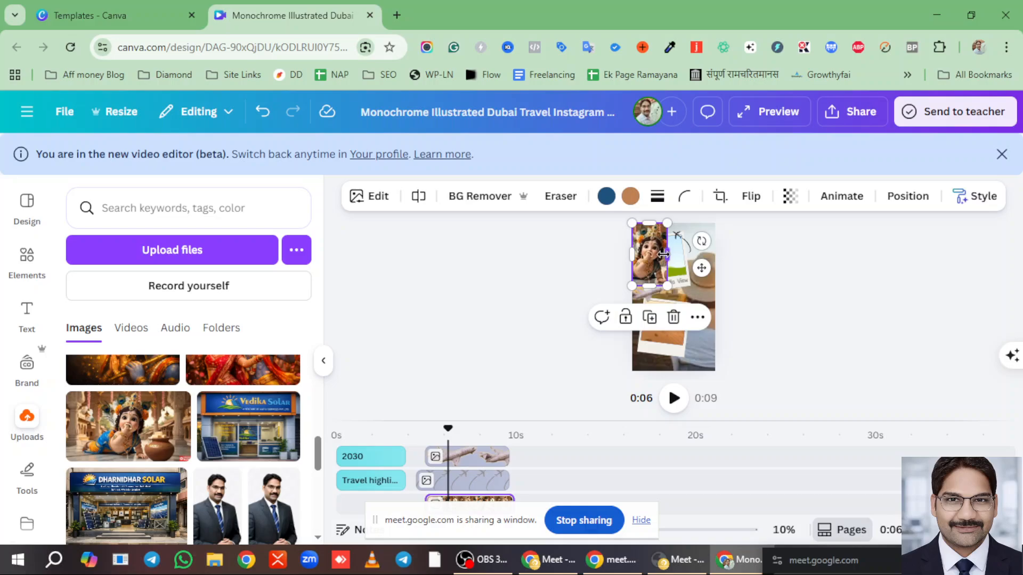
left_click_drag(662, 252, 677, 264)
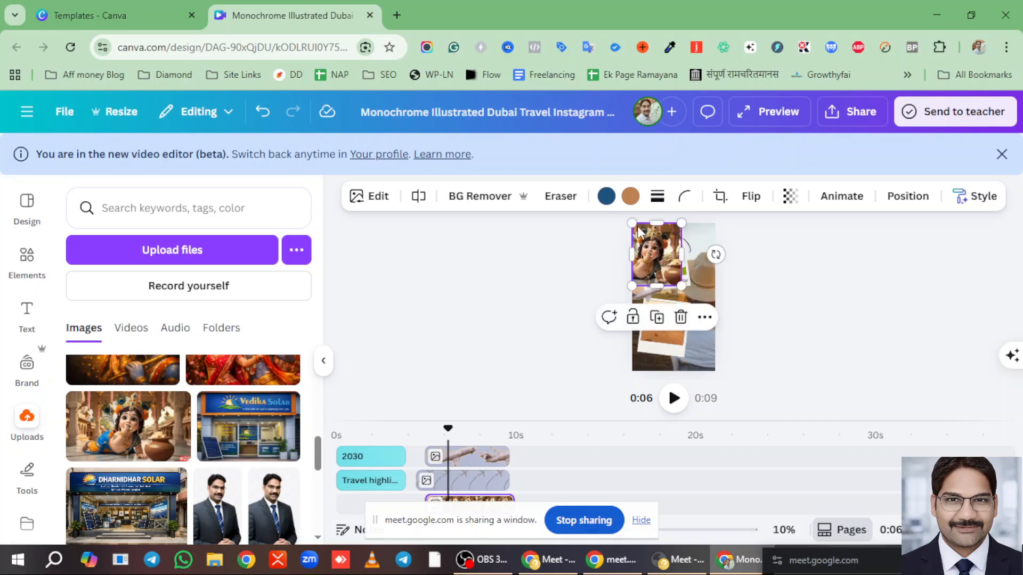
left_click_drag(638, 229, 647, 255)
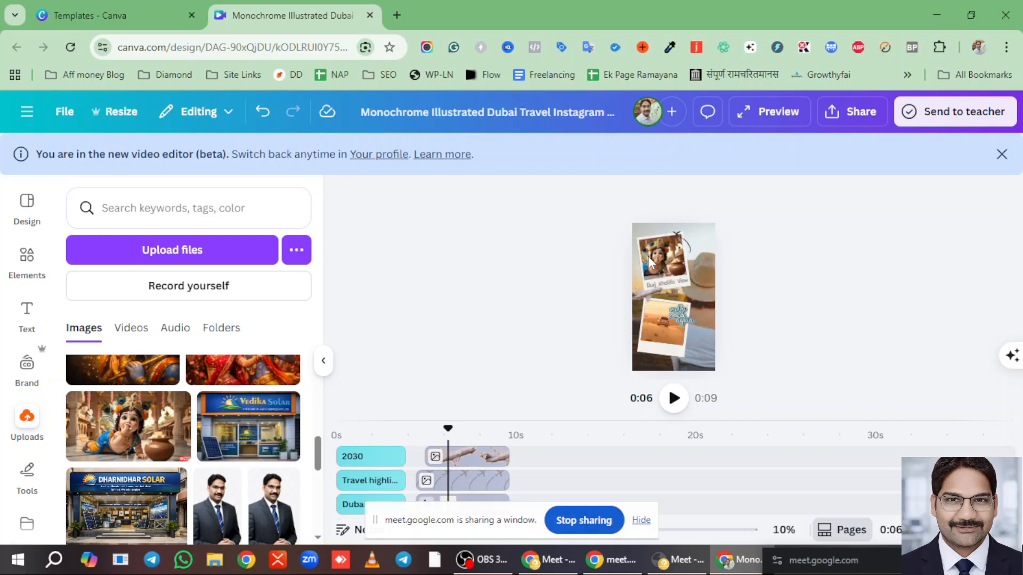
left_click(560, 422)
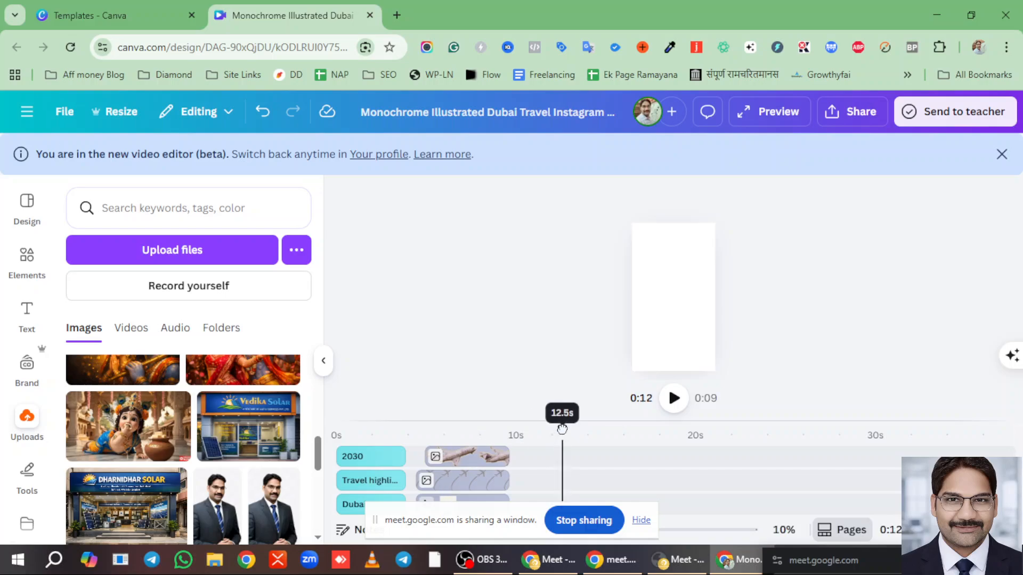
- Return to about 6 seconds, resize timeline and preview, and select the lower desert photo
left_click(453, 429)
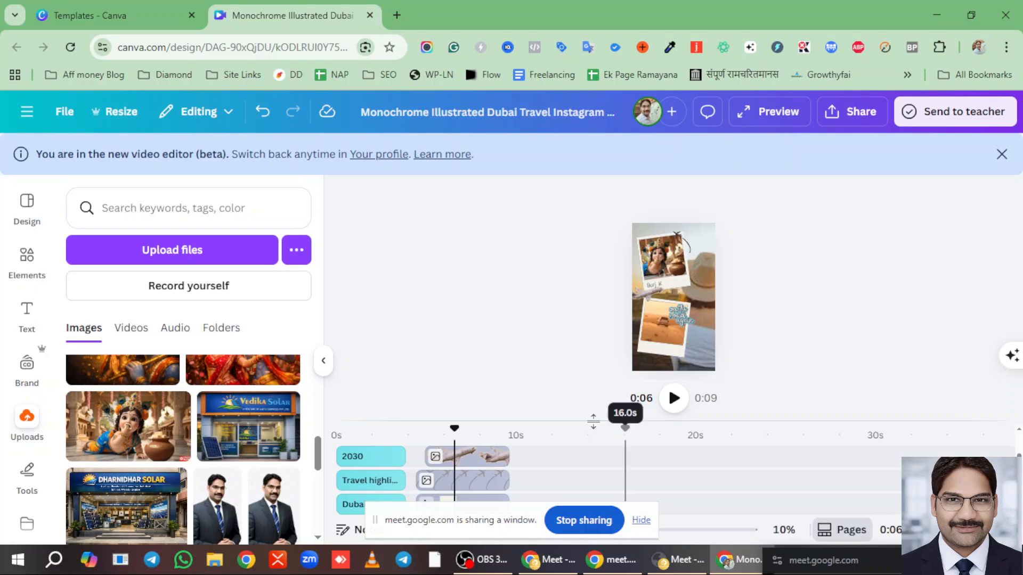
left_click_drag(591, 420, 580, 308)
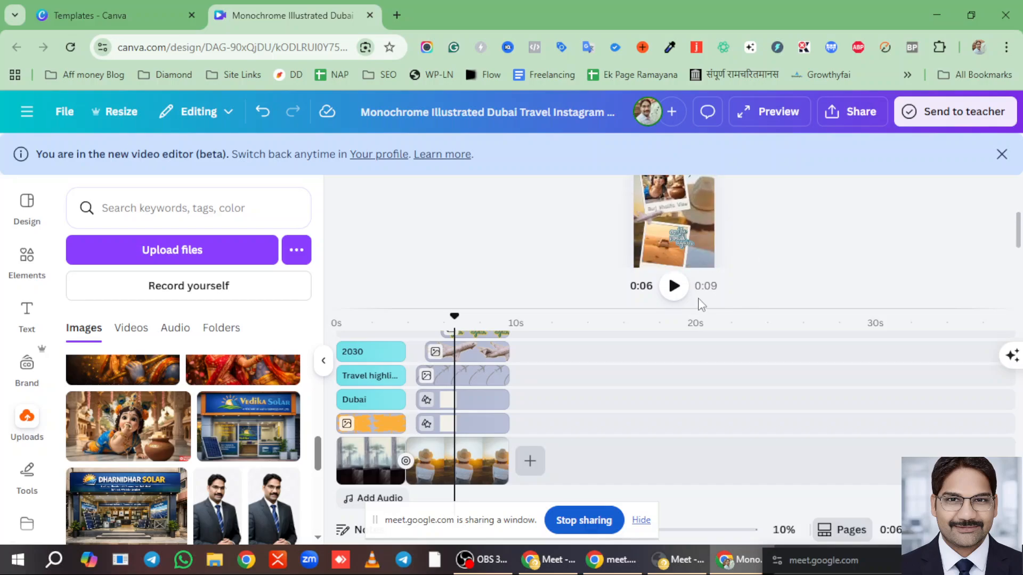
mouse_move(698, 301)
left_mouse_down()
mouse_move(689, 481)
mouse_move(700, 426)
left_mouse_up()
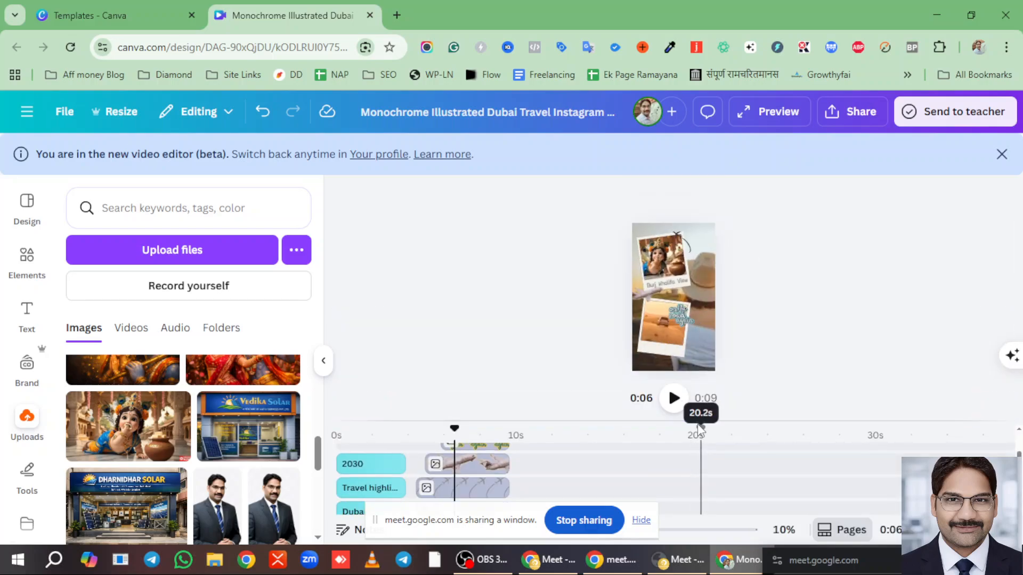
left_click(662, 325)
scroll(524, 455, "down", 2)
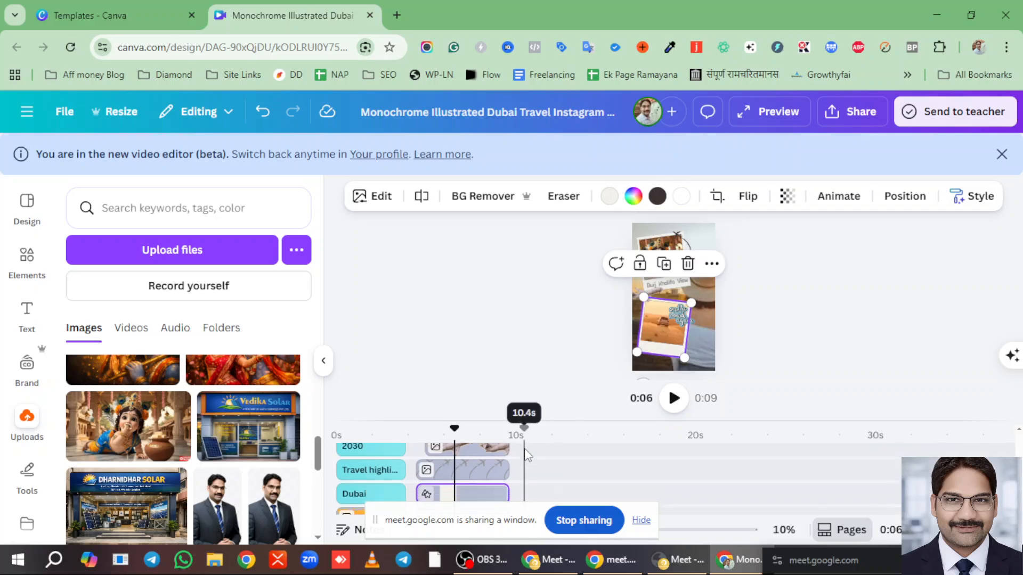
scroll(502, 468, "up", 2)
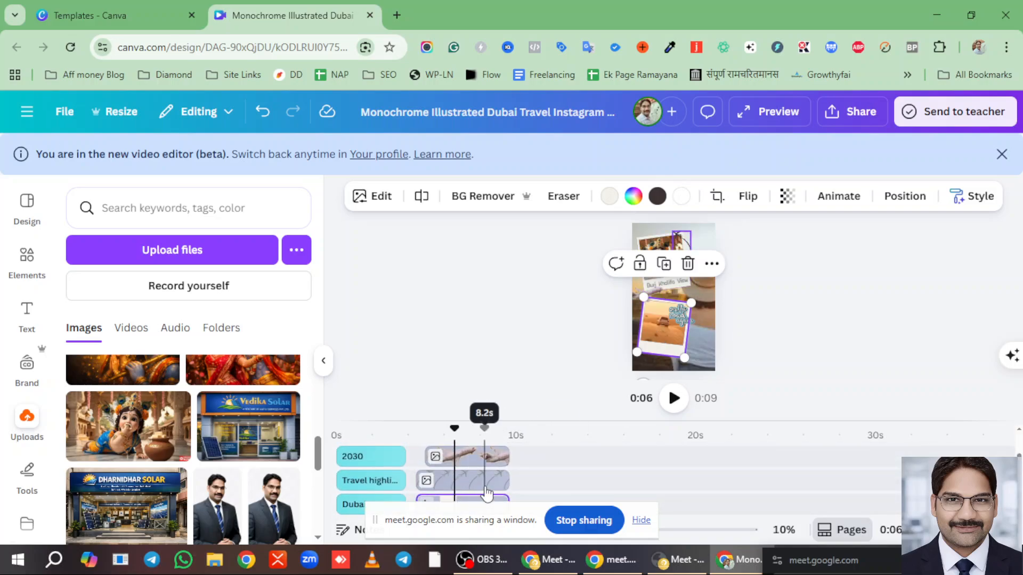
scroll(479, 479, "down", 2)
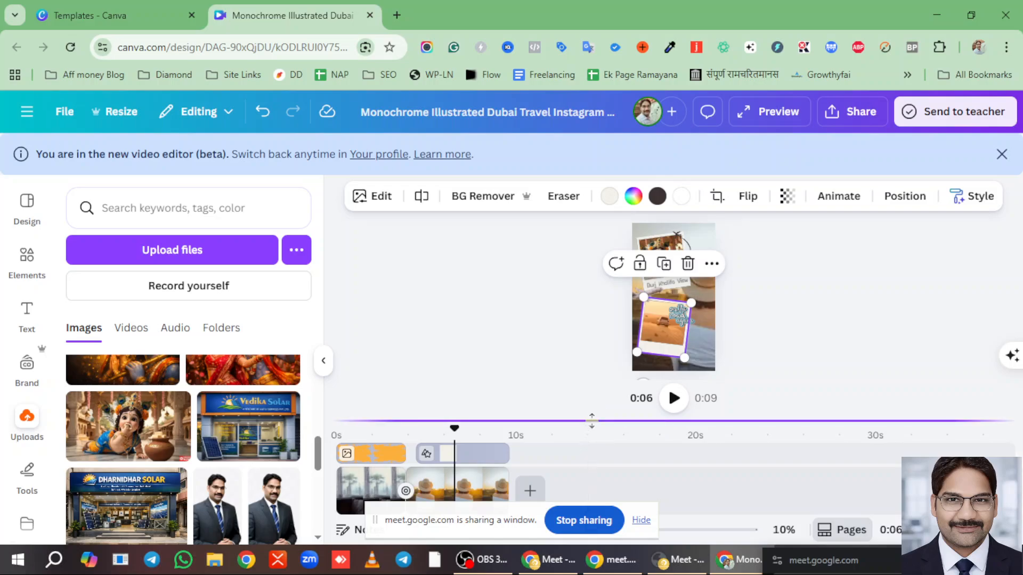
- Select the Dubai clip on the timeline and scroll Uploads to the Krishna-with-flute portrait
left_click_drag(588, 421, 579, 288)
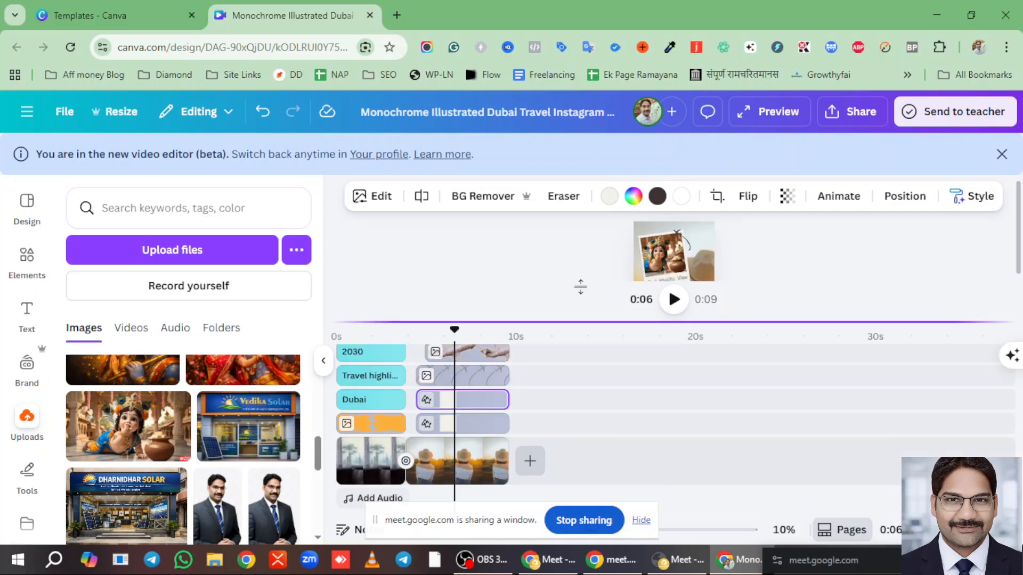
left_click(467, 405)
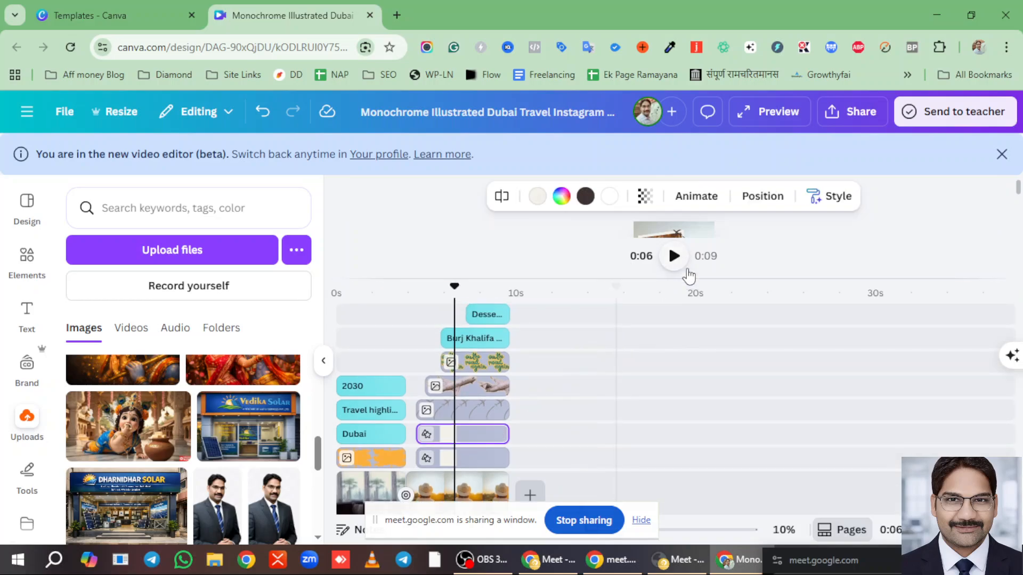
left_click_drag(686, 277, 641, 275)
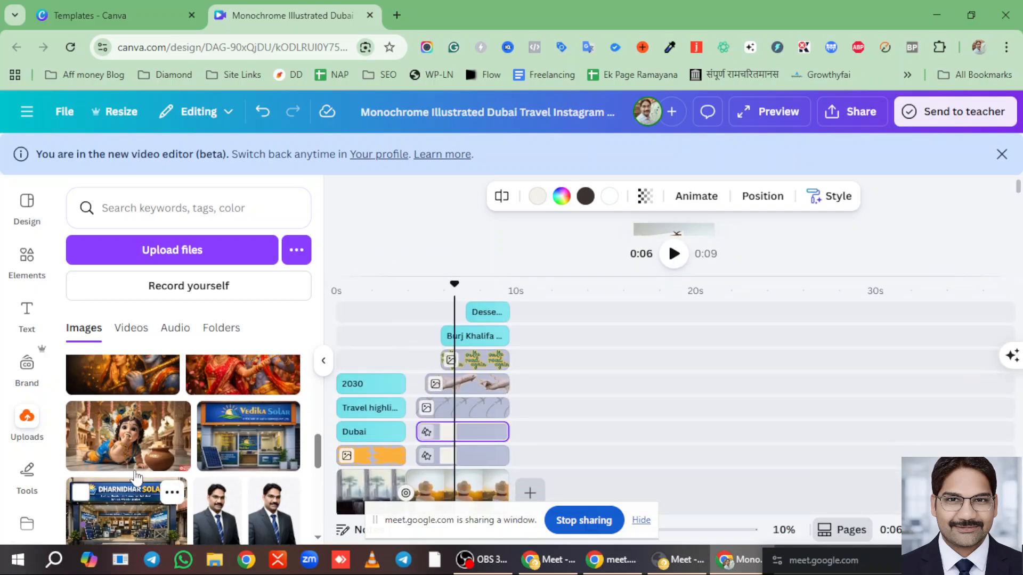
scroll(197, 480, "up", 3)
scroll(186, 453, "down", 5)
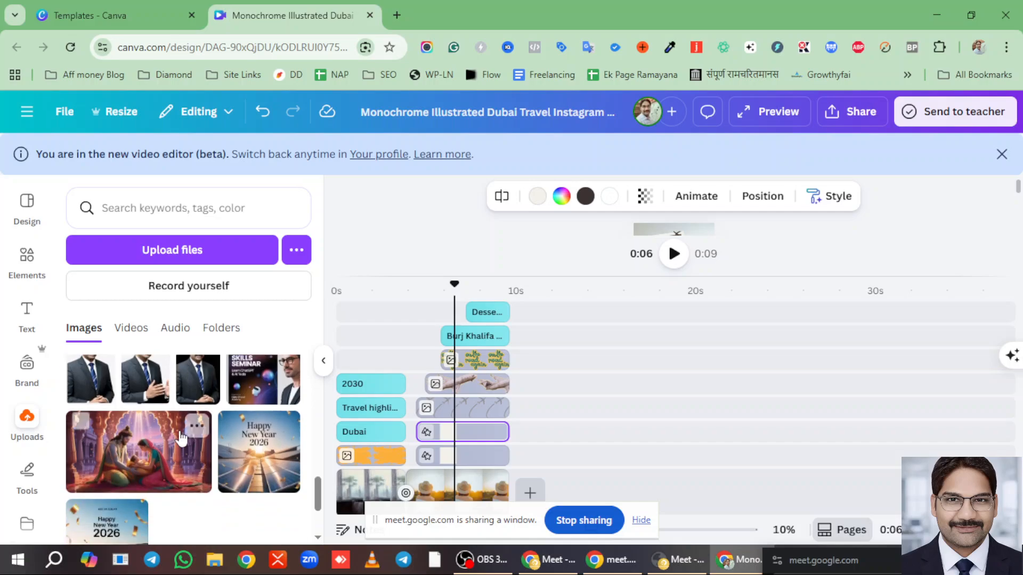
scroll(181, 442, "down", 5)
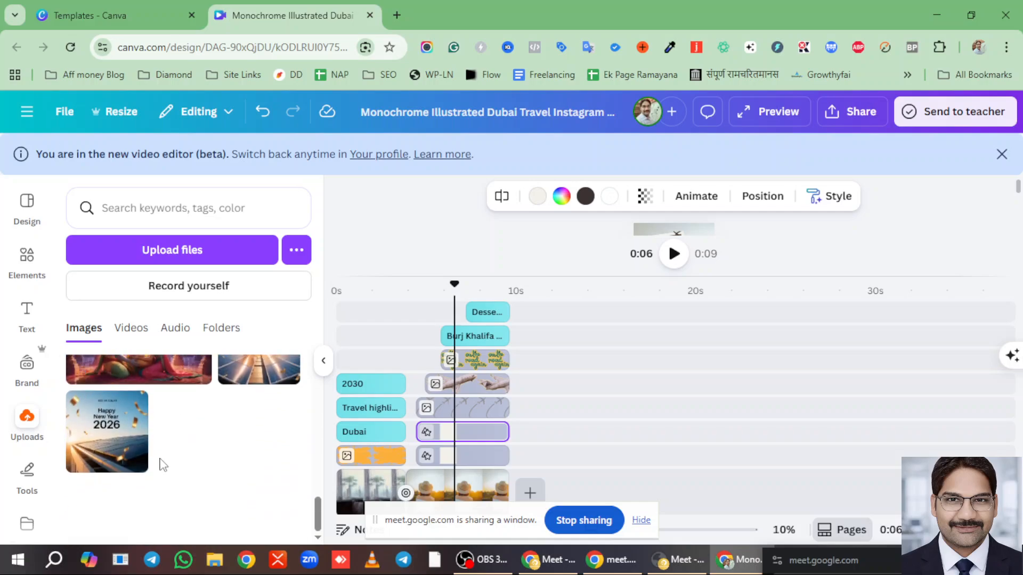
scroll(157, 448, "down", 2)
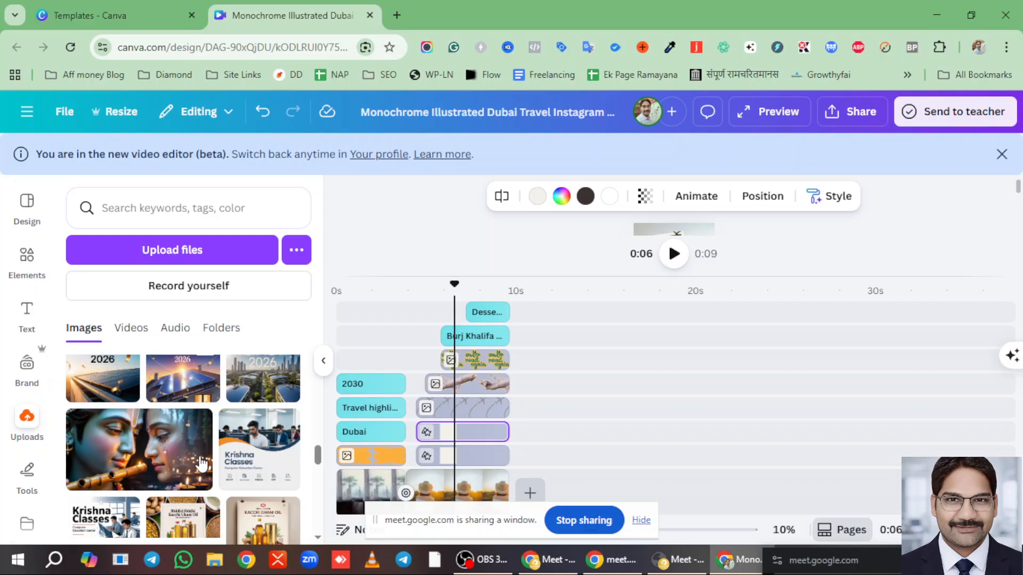
- Add the Krishna-with-flute portrait as a clip and move it onto the page's layer tracks
left_click(156, 438)
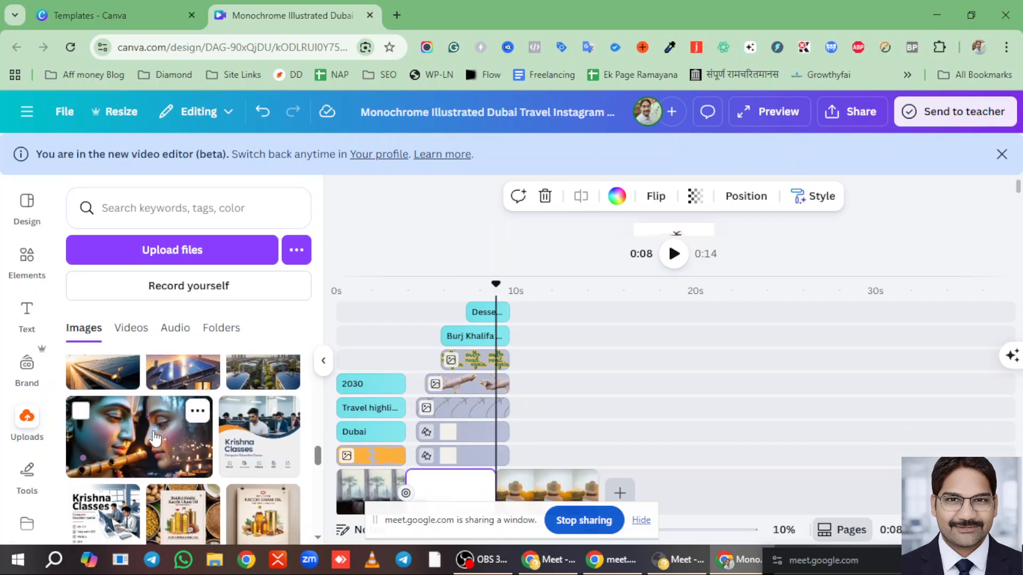
scroll(646, 478, "down", 1)
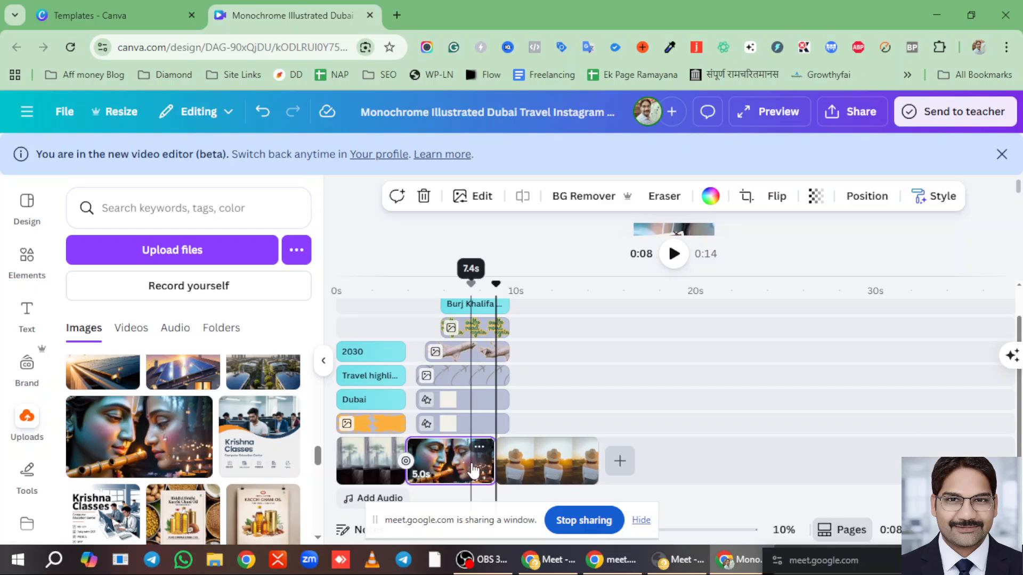
mouse_move(450, 469)
left_mouse_down()
mouse_move(567, 435)
mouse_move(568, 417)
mouse_move(561, 447)
mouse_move(495, 445)
mouse_move(472, 426)
mouse_move(482, 424)
mouse_move(480, 458)
mouse_move(445, 465)
left_mouse_up()
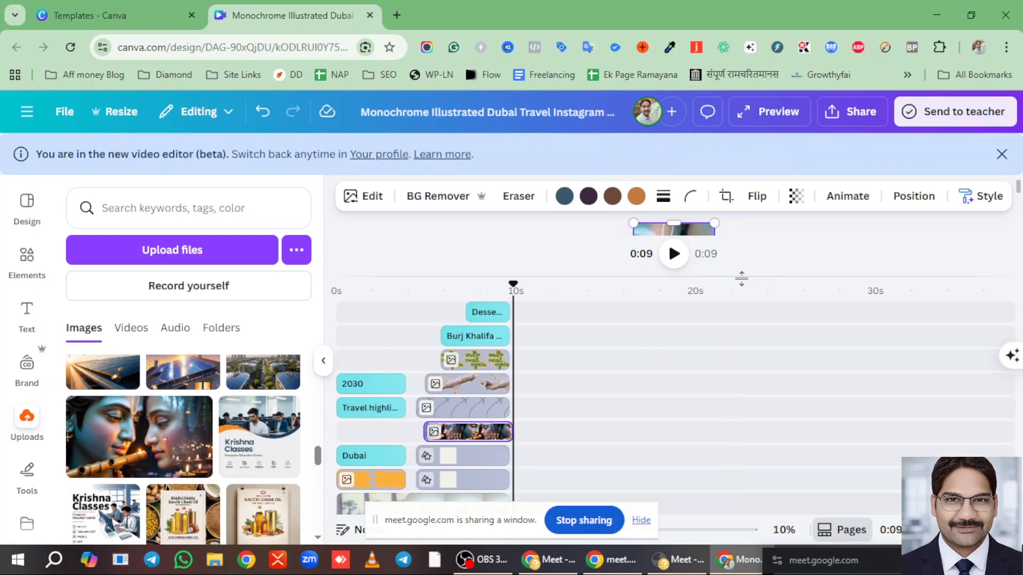
- At 7 seconds, resize the portrait into the lower polaroid frame and reposition its caption
left_click_drag(694, 278, 712, 414)
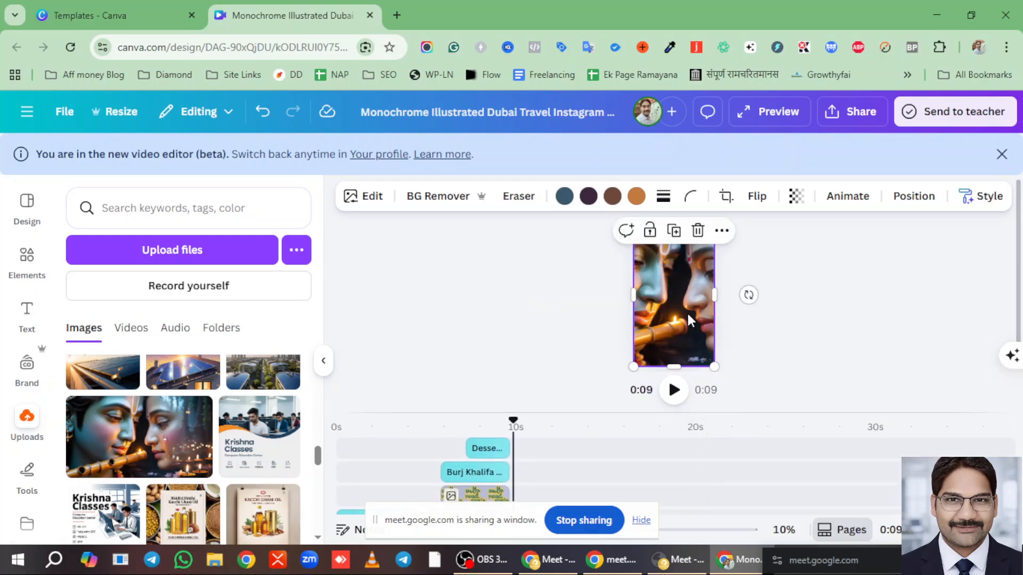
left_click_drag(714, 367, 670, 290)
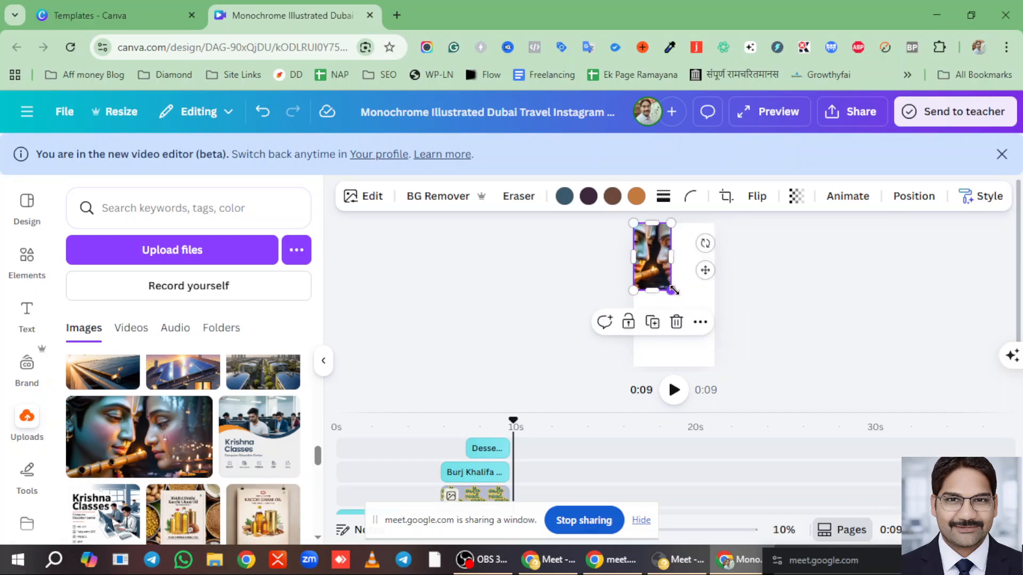
scroll(541, 480, "down", 2)
left_click_drag(512, 419, 462, 419)
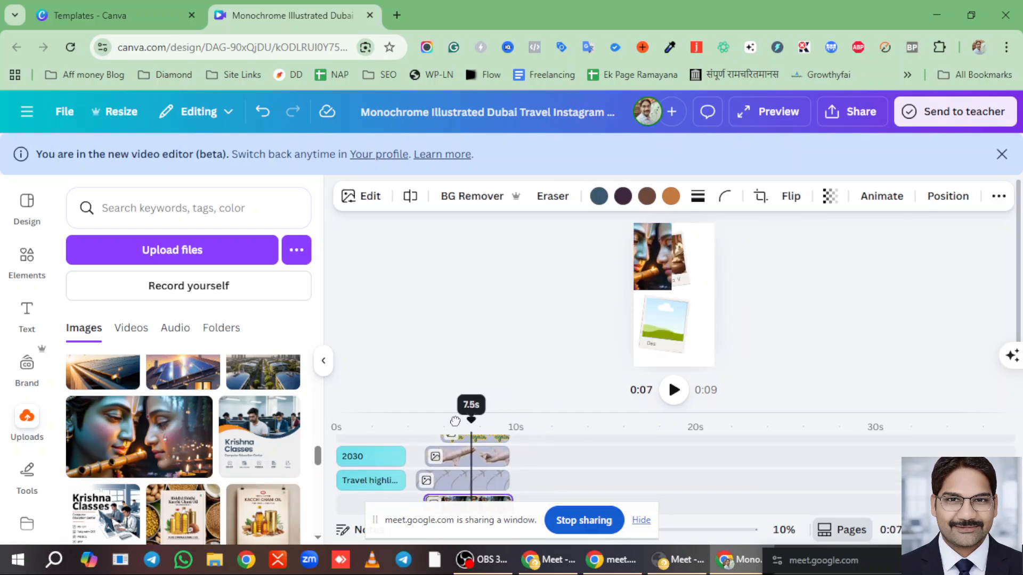
left_click(652, 258)
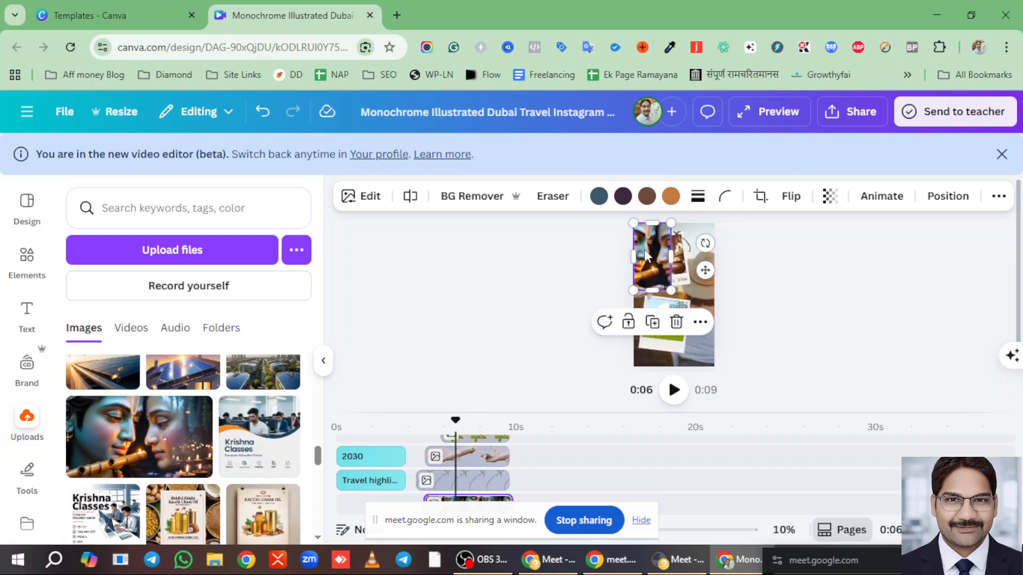
left_click_drag(646, 256, 661, 322)
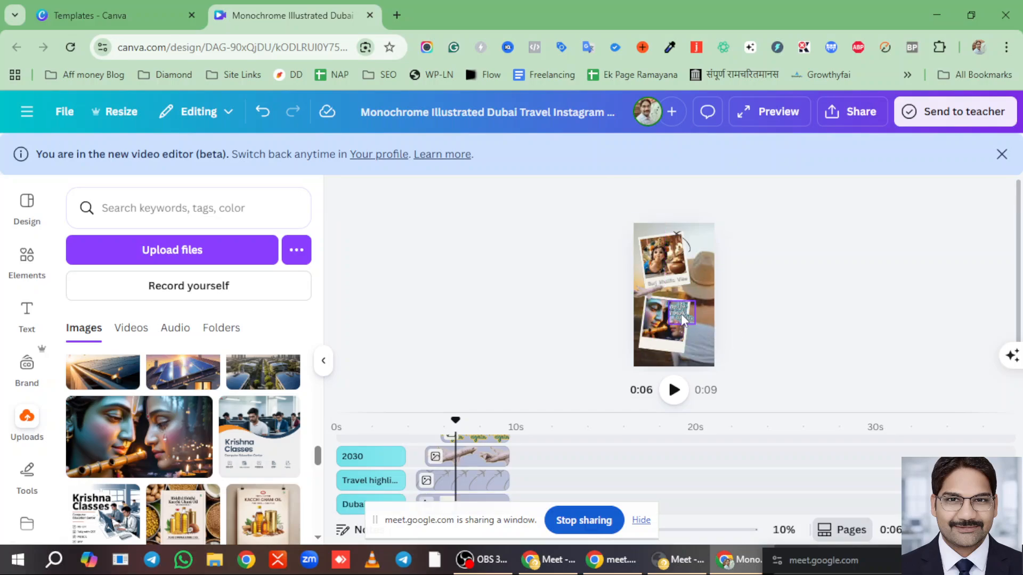
left_click_drag(679, 311, 657, 333)
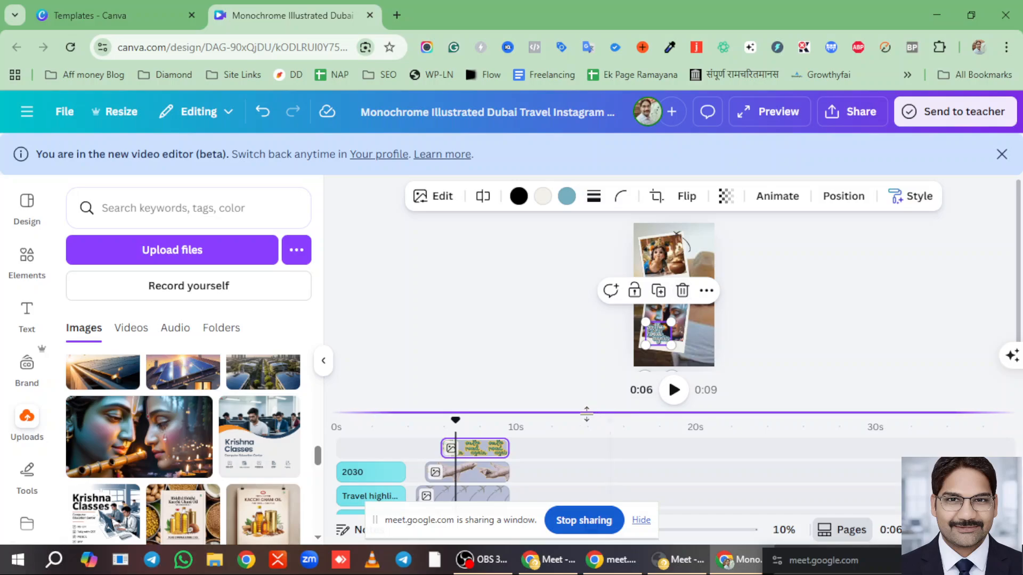
- Move the playhead to about 7 seconds and zoom the design view to 32%
left_click_drag(586, 413, 559, 329)
left_click(468, 365)
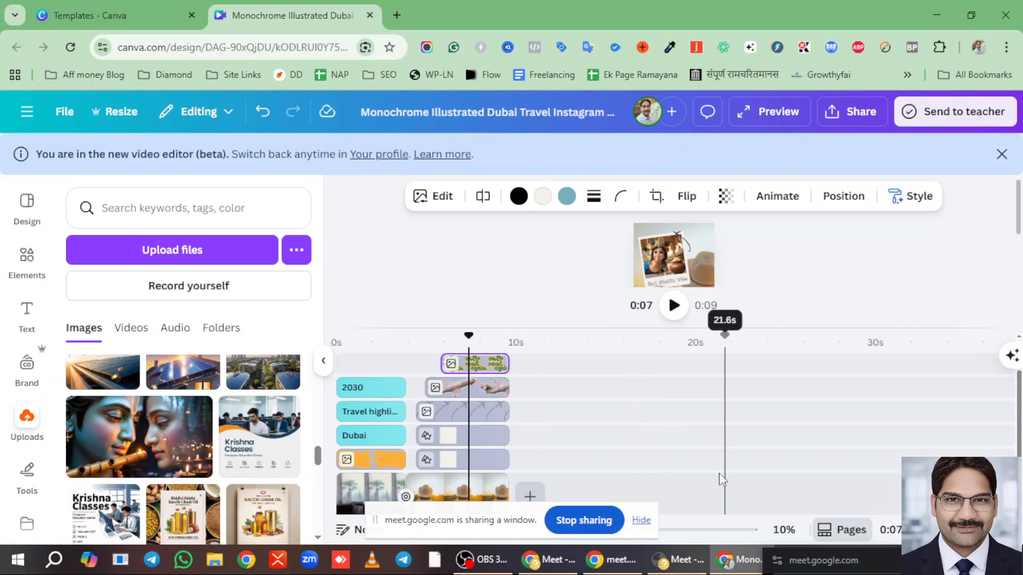
left_click(629, 508)
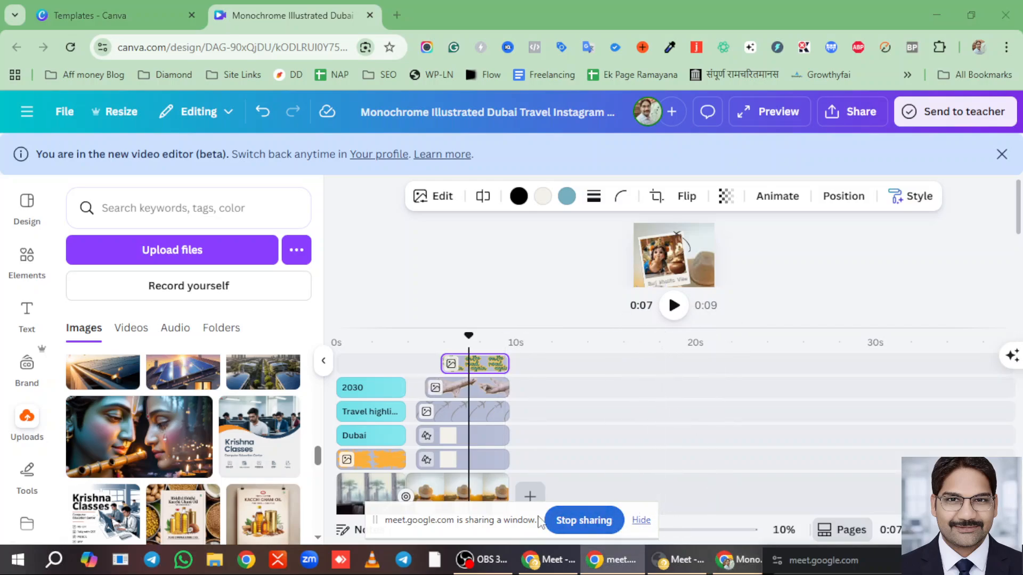
left_click_drag(502, 512, 375, 539)
left_click_drag(611, 537, 655, 530)
scroll(674, 269, "up", 2)
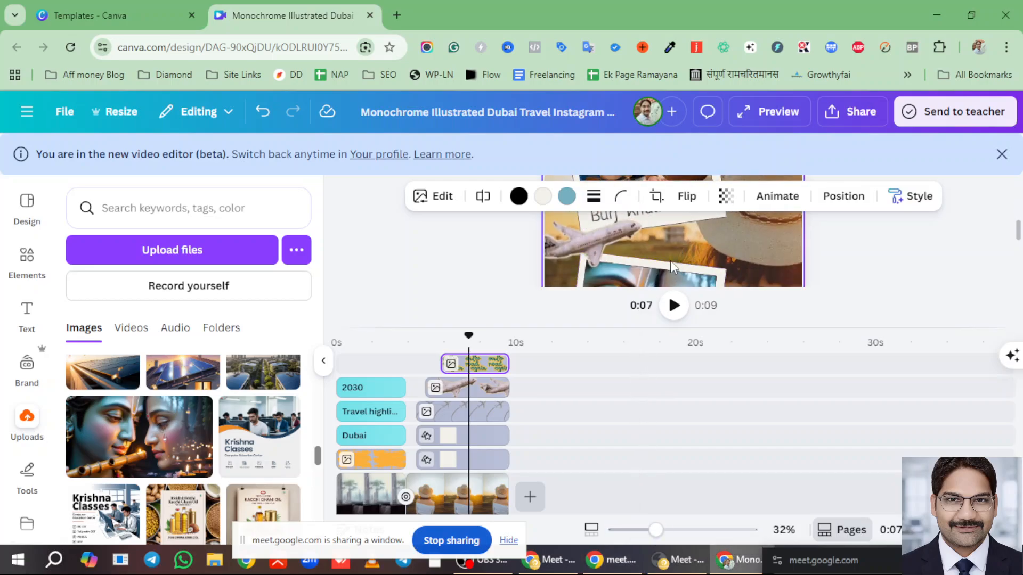
scroll(663, 269, "down", 2)
scroll(649, 240, "up", 2)
- Replace the 'Burj Khalifa View' caption with 'kanha ---'
left_click(646, 276)
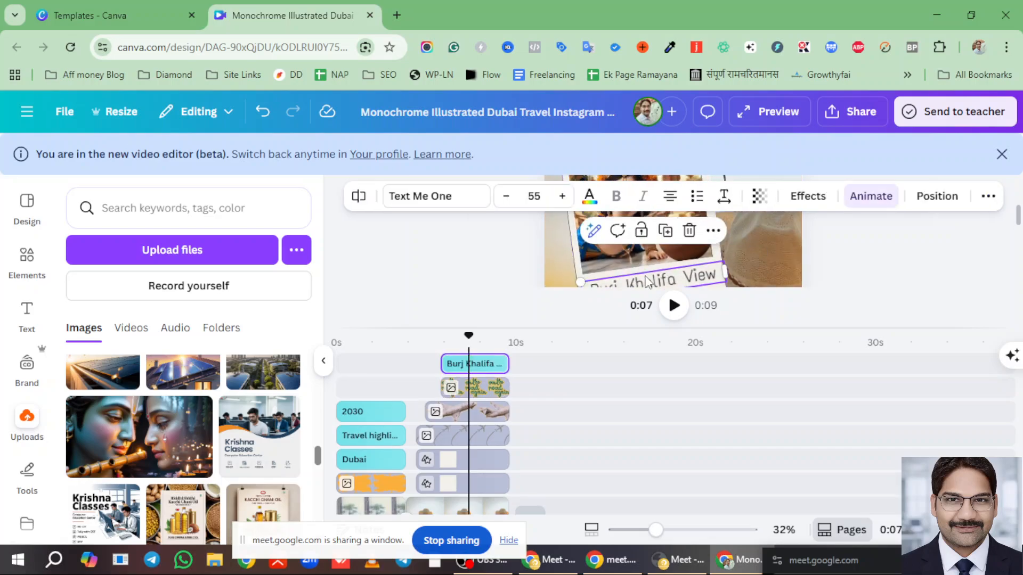
type("kanha ---")
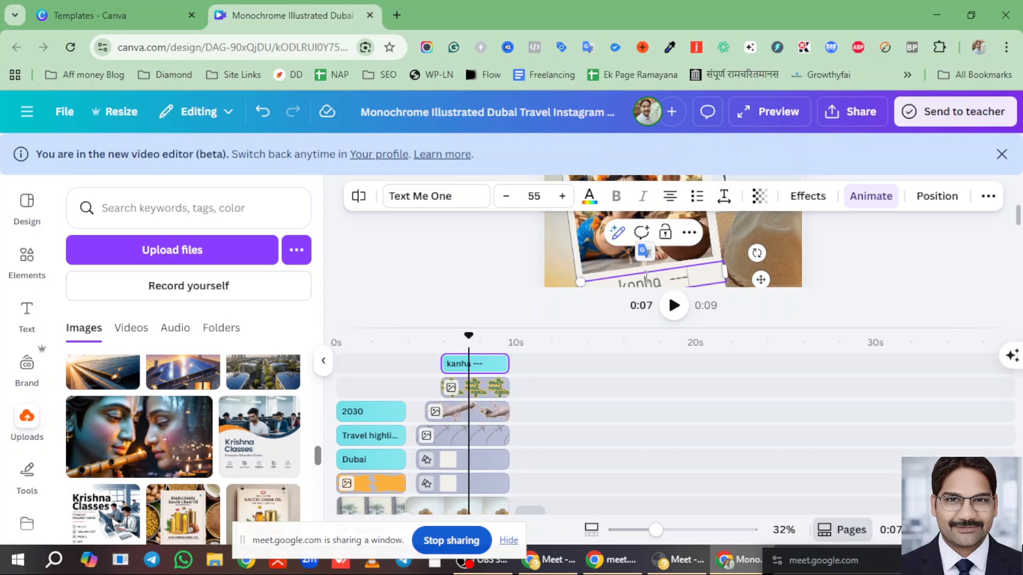
left_click(656, 443)
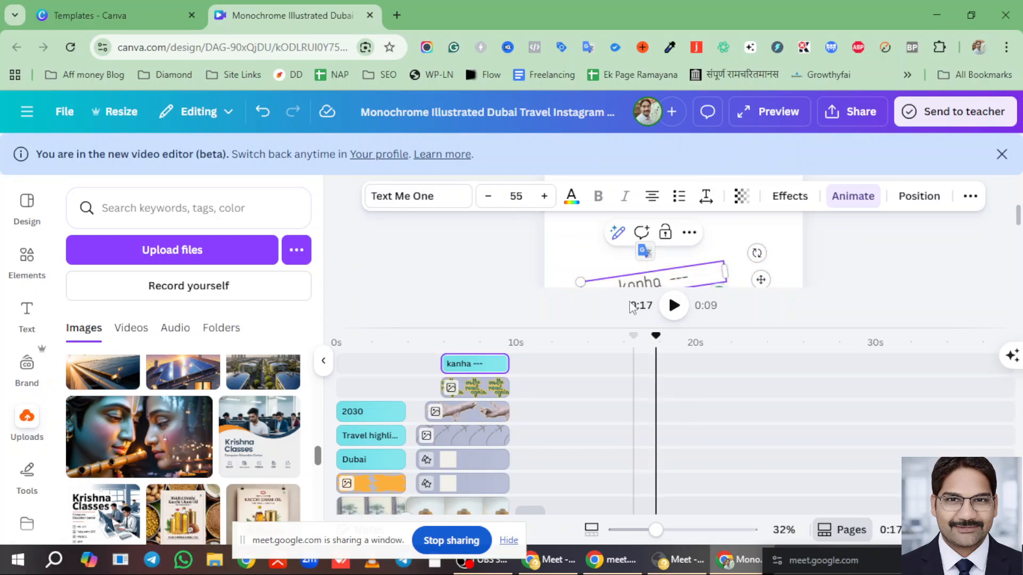
left_click_drag(732, 326, 728, 422)
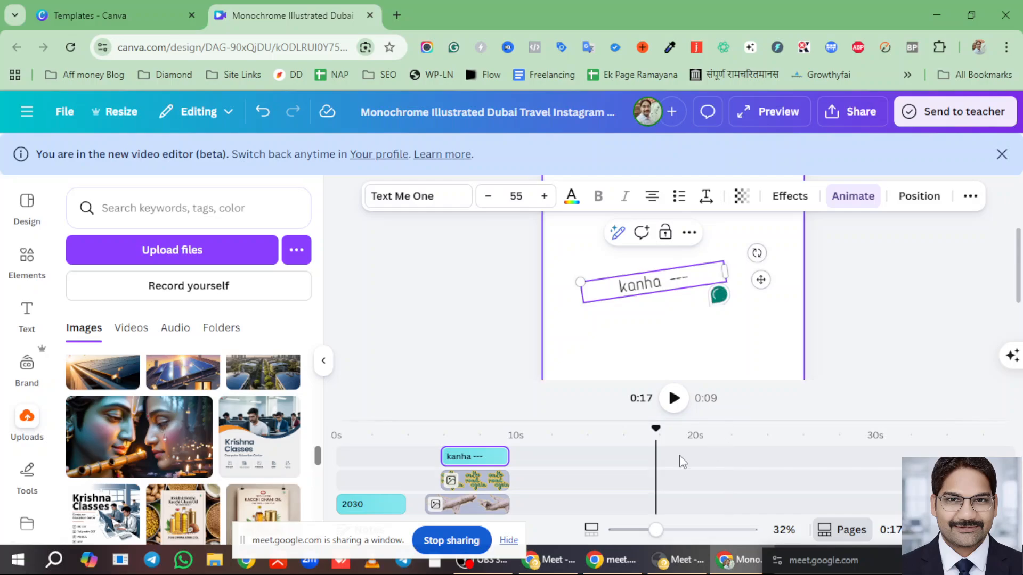
- Expand the timeline and return playback to the start of the video
left_click(450, 456)
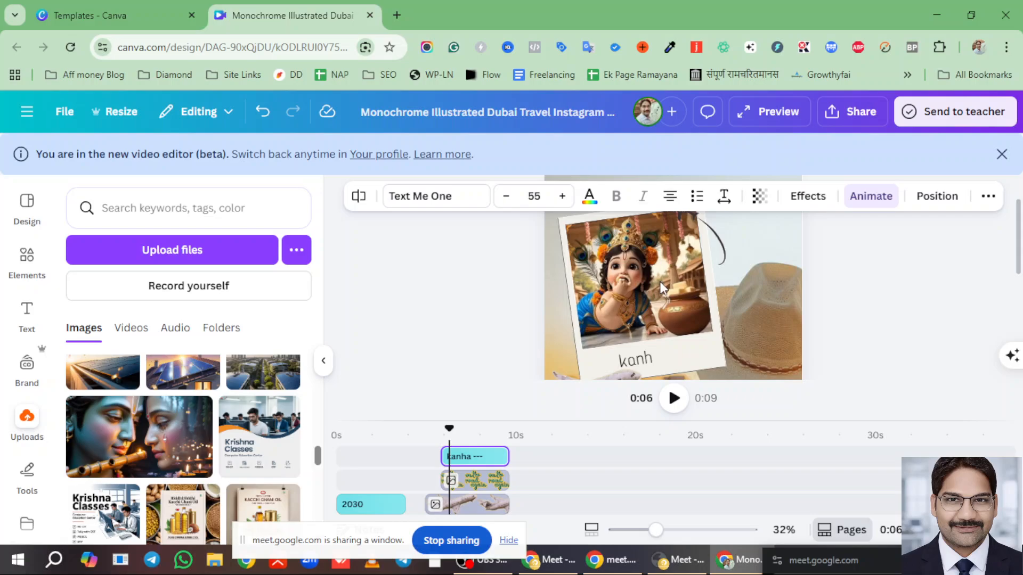
scroll(793, 284, "down", 5)
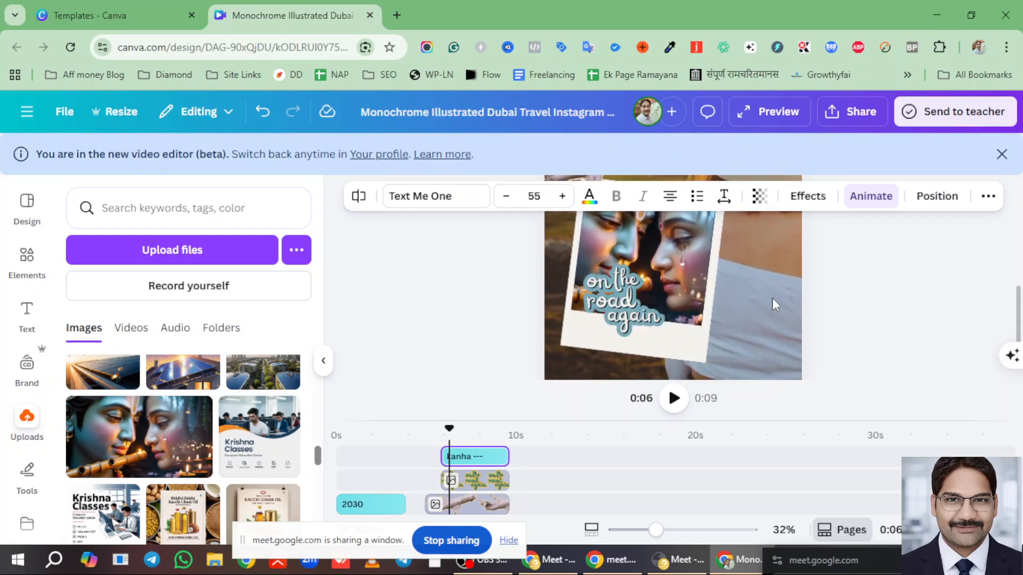
scroll(750, 295, "down", 2)
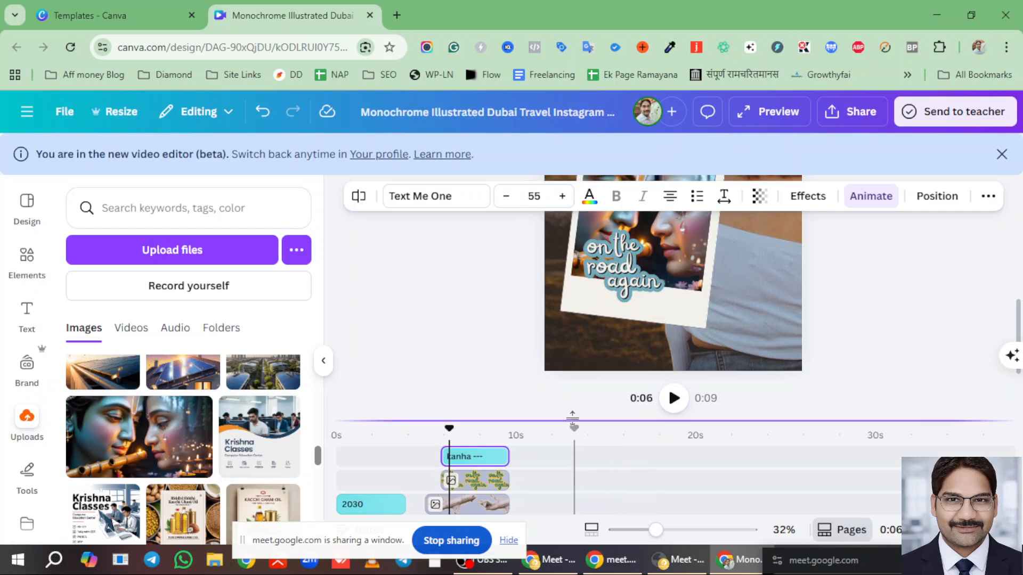
left_click_drag(572, 415, 572, 269)
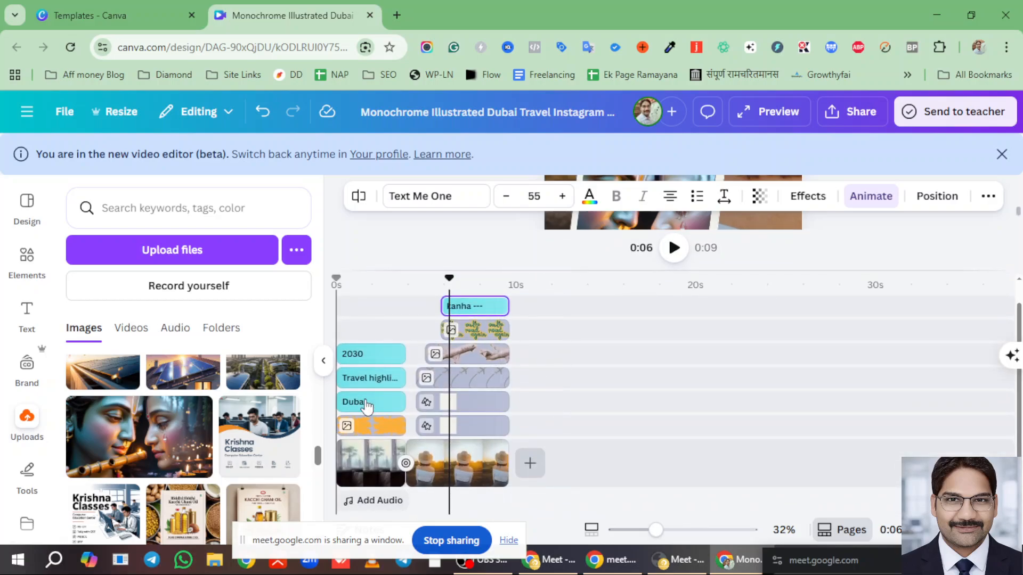
left_click(412, 284)
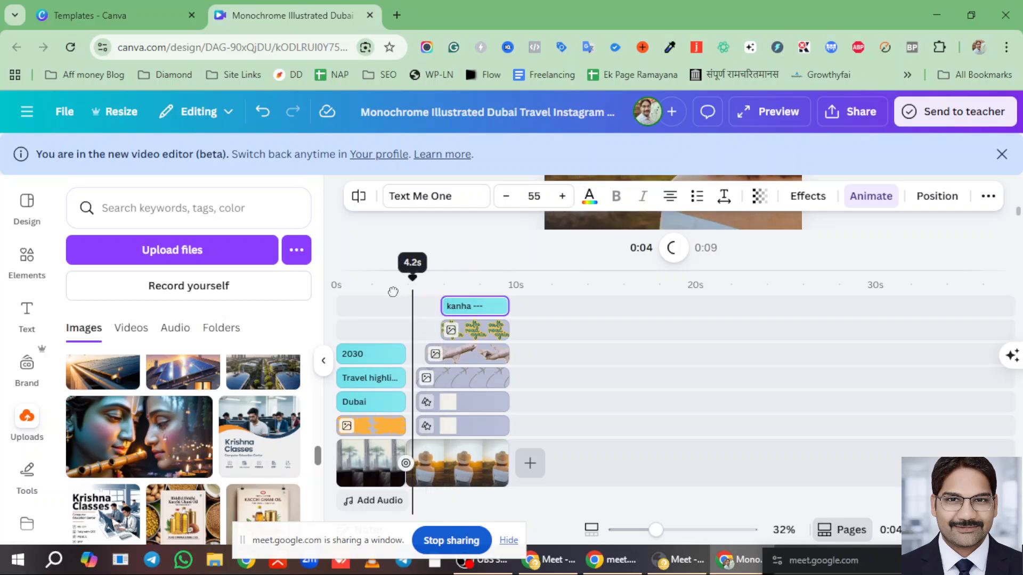
left_click(351, 285)
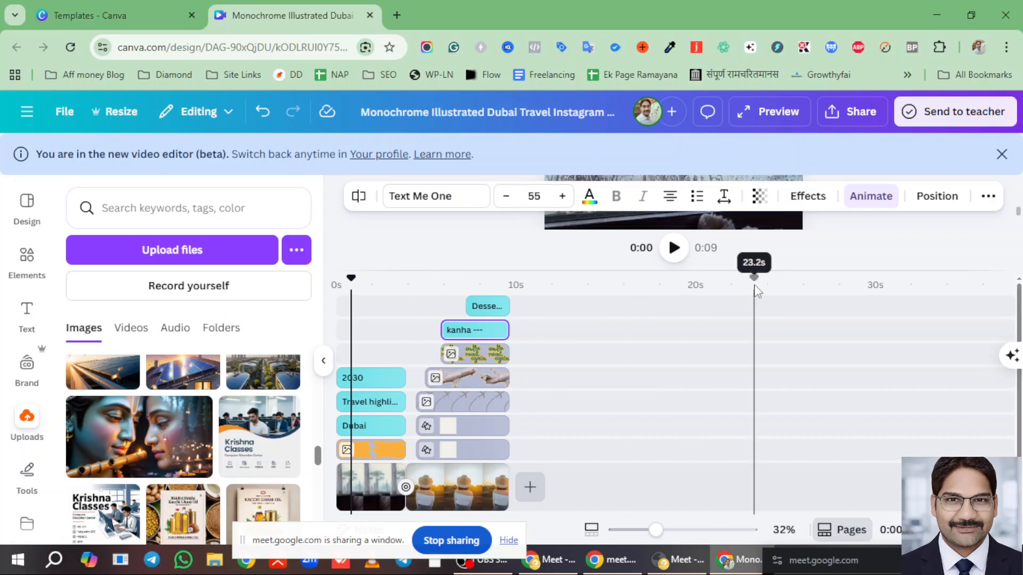
- Enlarge the canvas preview of the opening page and list the uploaded videos
left_click_drag(760, 270, 710, 413)
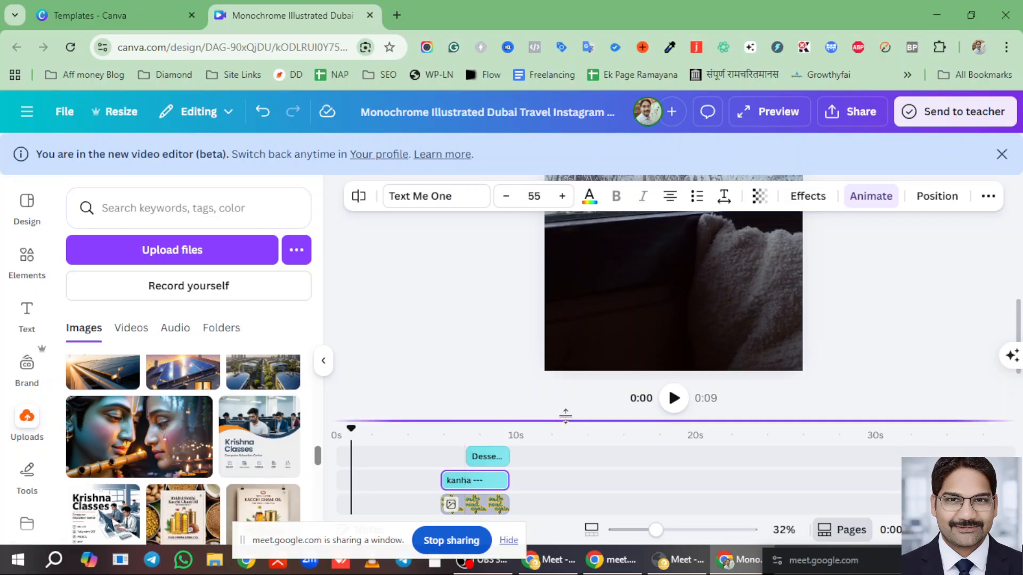
scroll(583, 368, "up", 5)
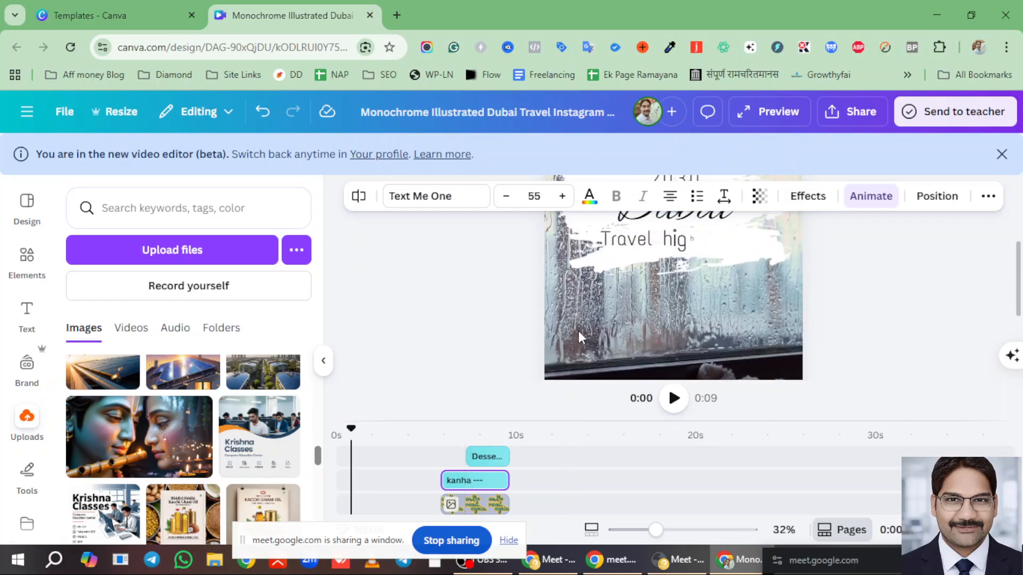
scroll(571, 334, "down", 2)
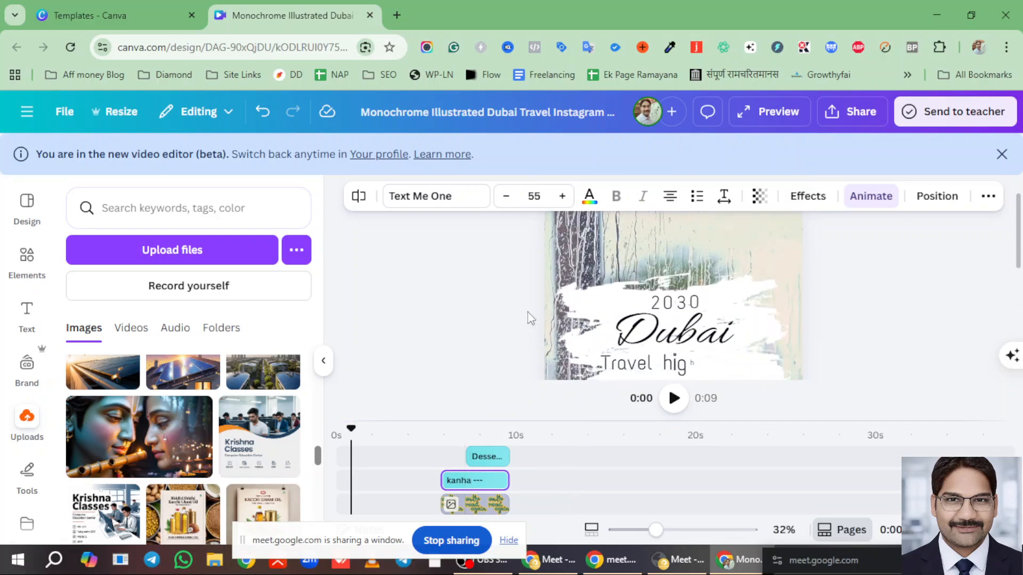
left_click(131, 329)
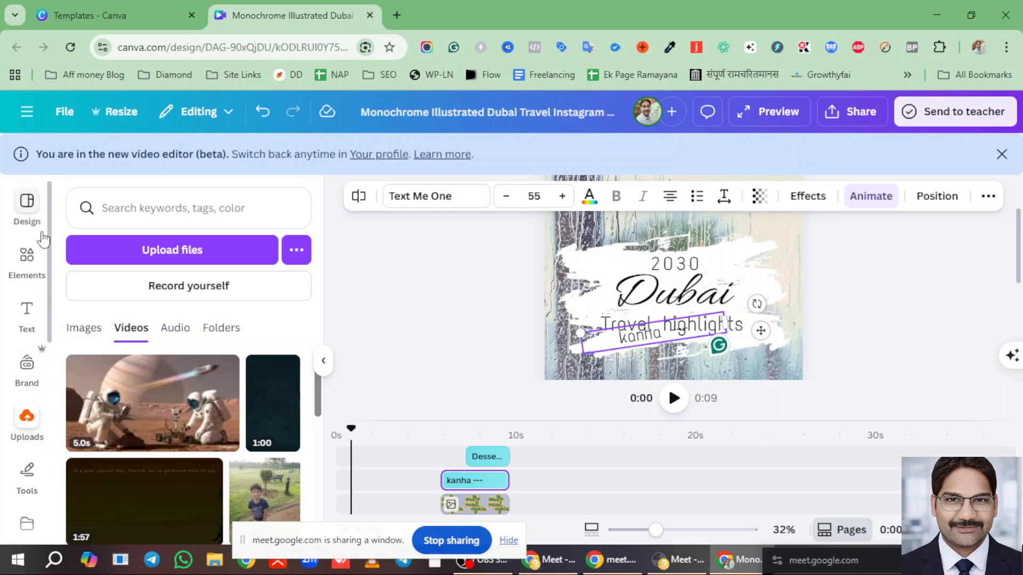
- Open the Black and White Modern Birthday Photo Collage video template from the Create a design gallery
left_click(94, 17)
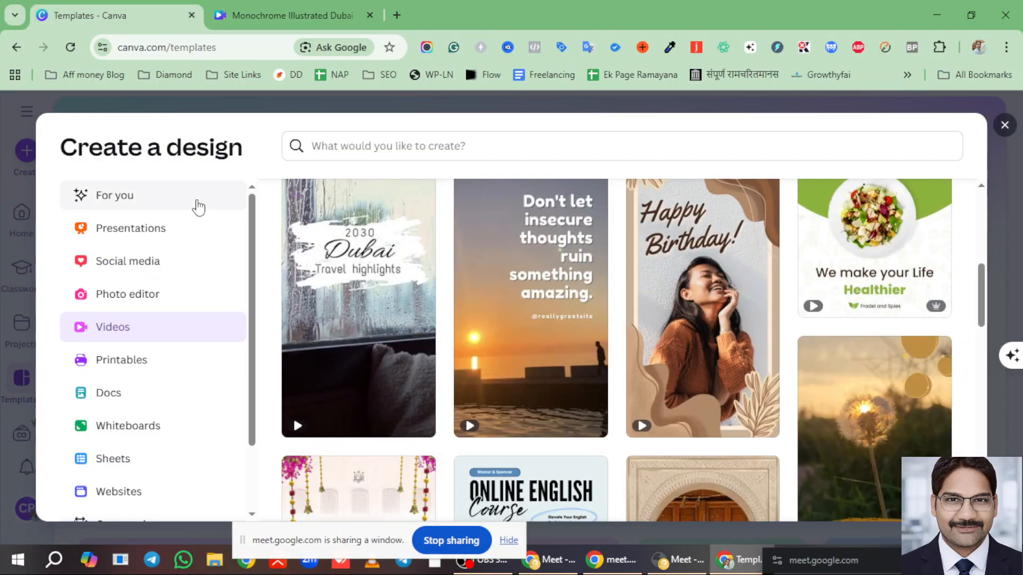
scroll(714, 373, "down", 4)
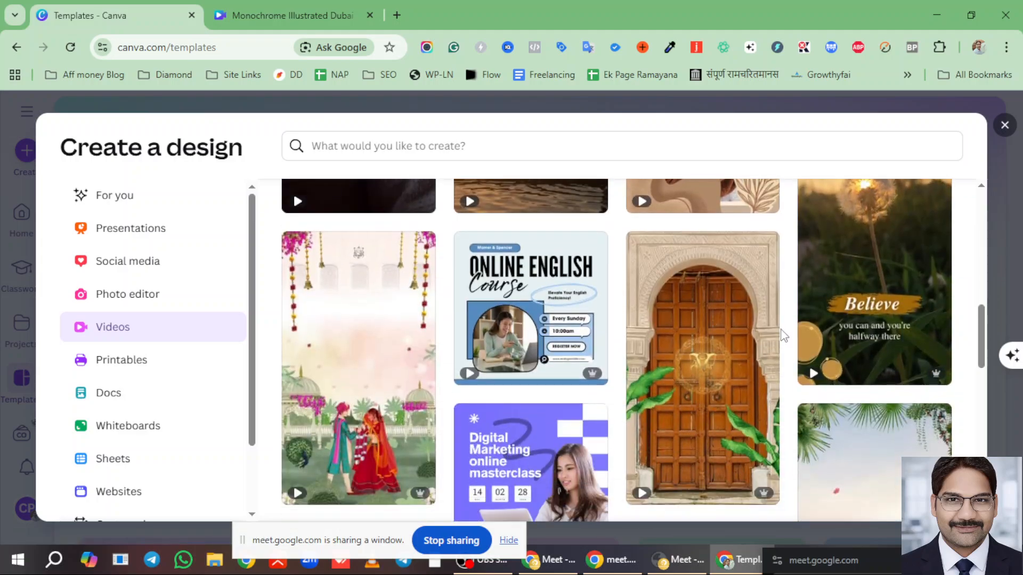
scroll(727, 365, "down", 3)
scroll(729, 362, "down", 3)
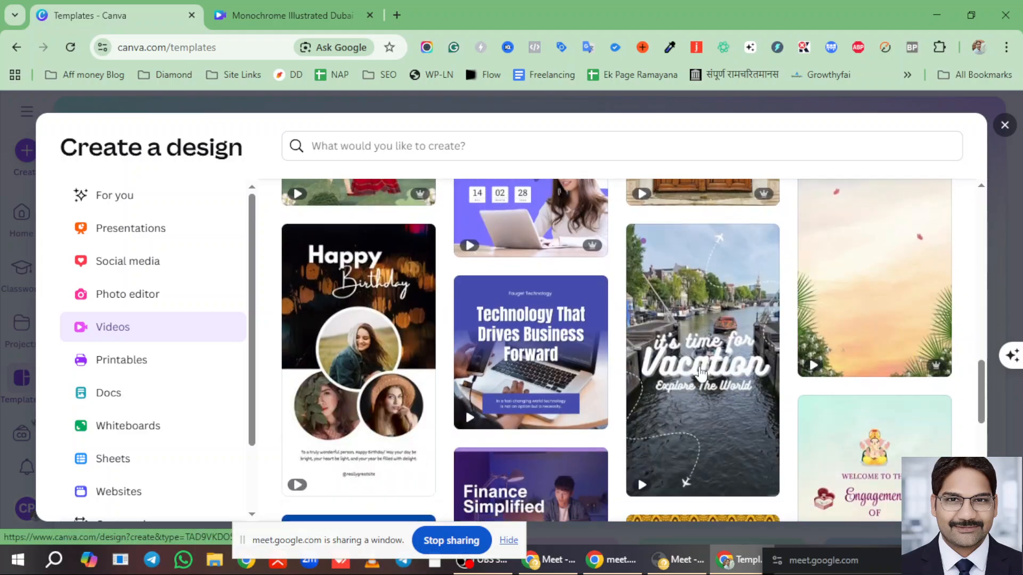
scroll(348, 408, "down", 2)
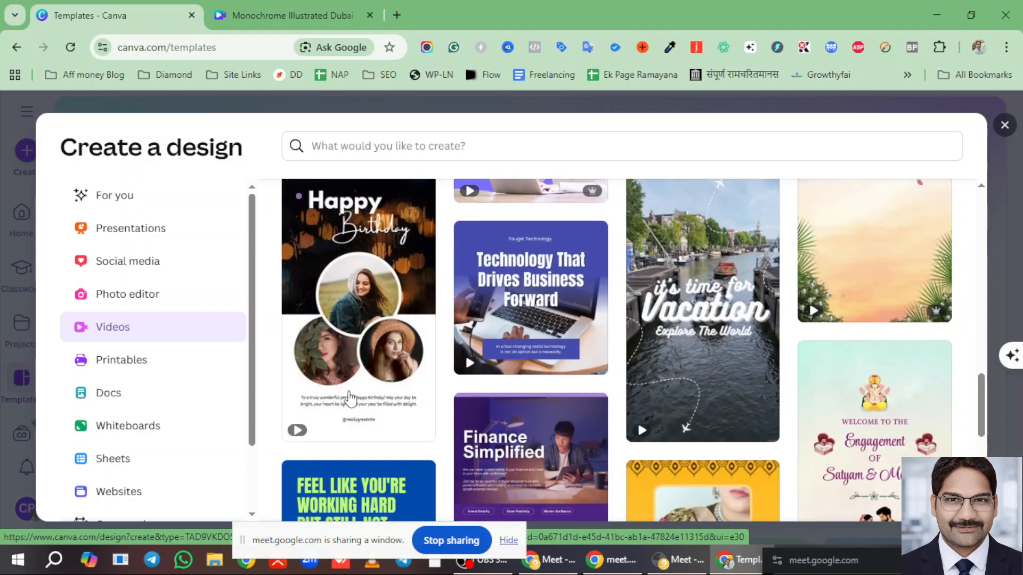
left_click(354, 255)
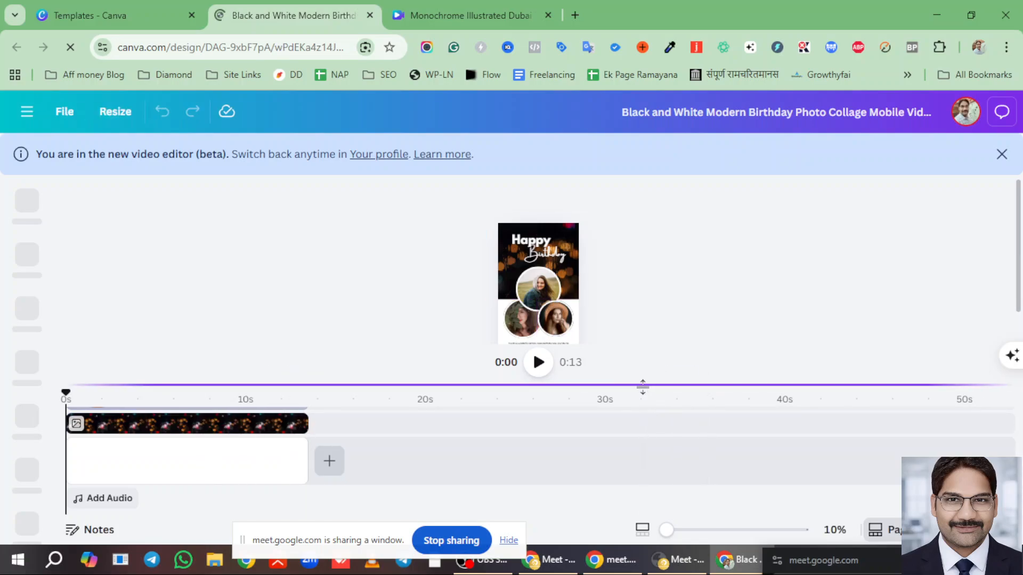
- Resize the timeline panel up and down to compare the track list with the full design
left_click_drag(643, 385, 644, 285)
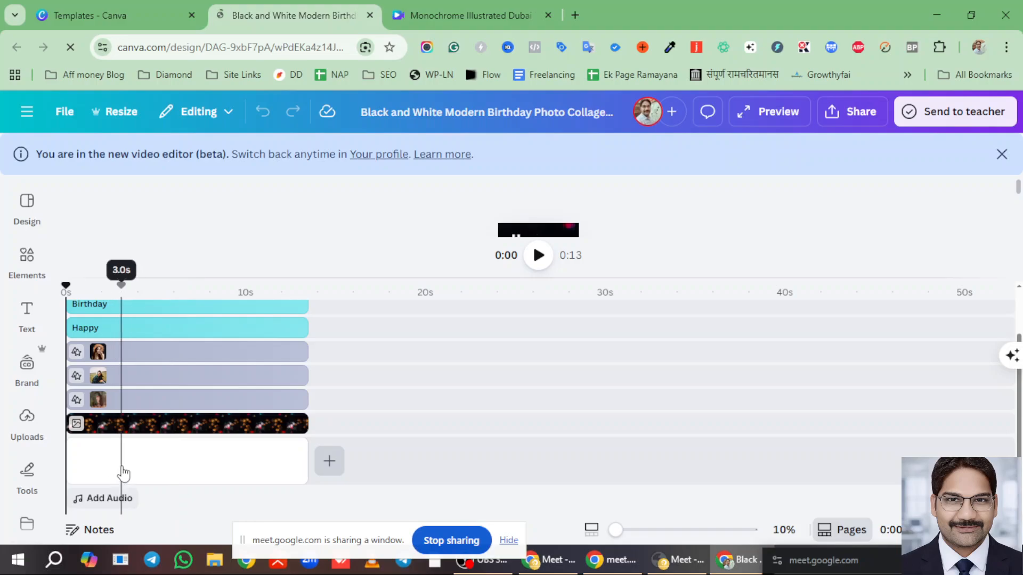
scroll(123, 473, "up", 2)
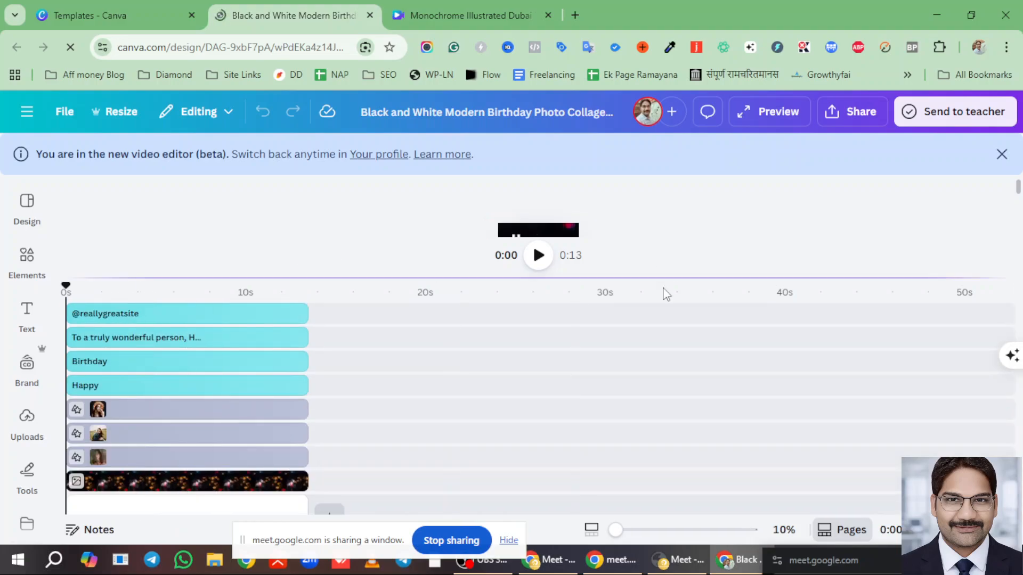
left_click_drag(660, 278, 646, 421)
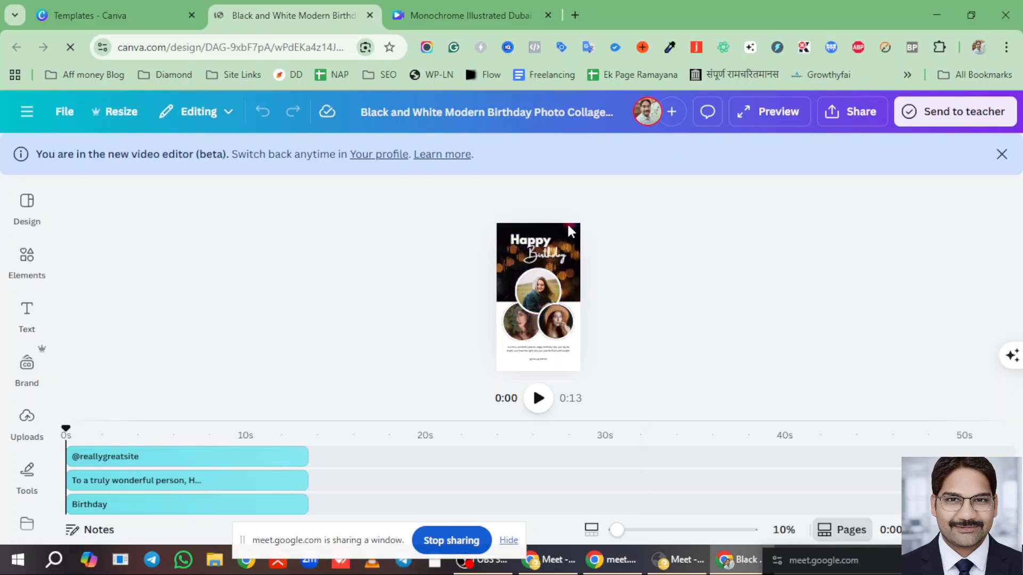
scroll(226, 519, "down", 2)
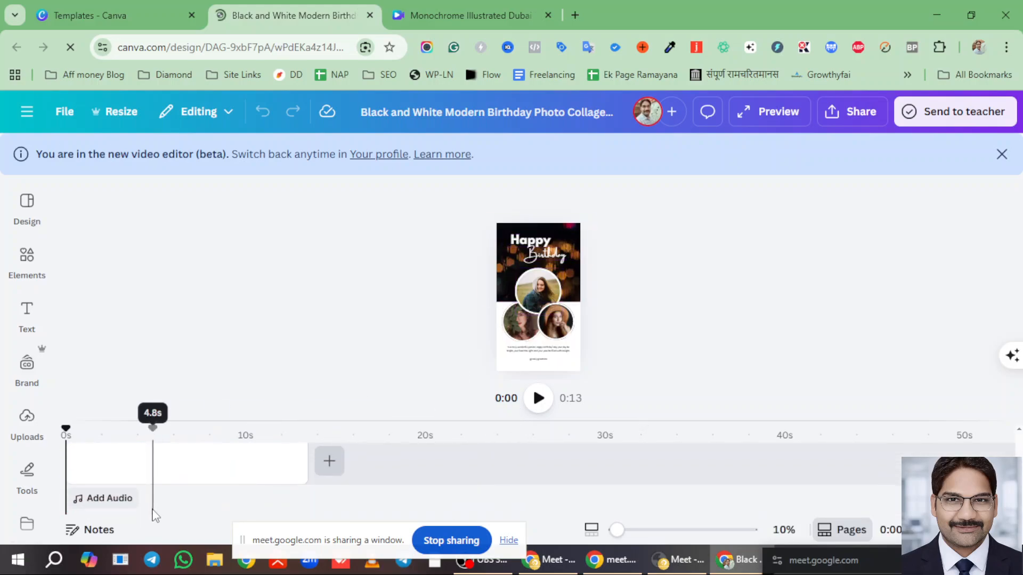
scroll(439, 421, "up", 2)
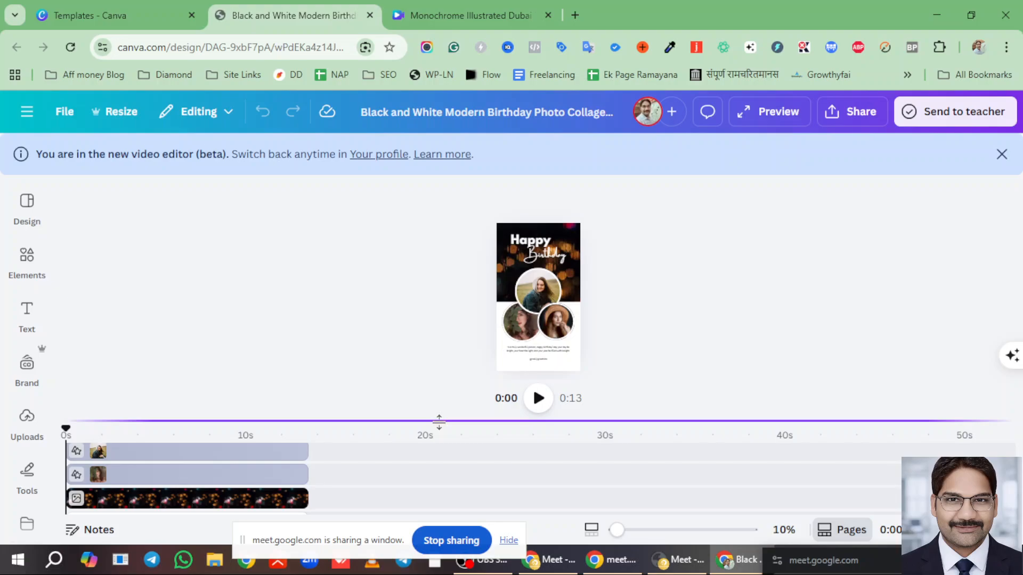
left_click_drag(439, 422, 434, 305)
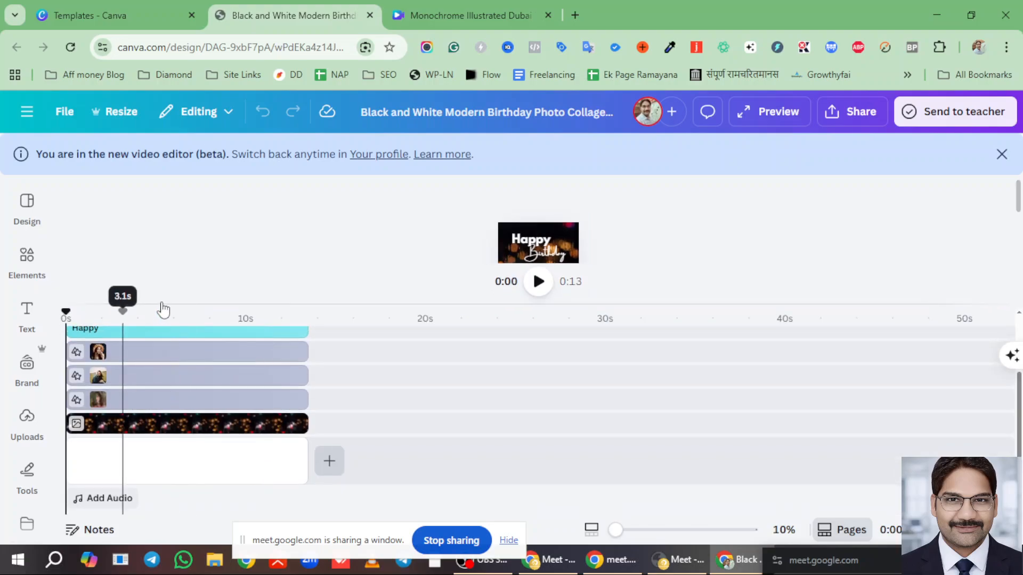
- Play and pause the template preview, then expand the timeline to list every track
left_click(26, 314)
left_click(341, 206)
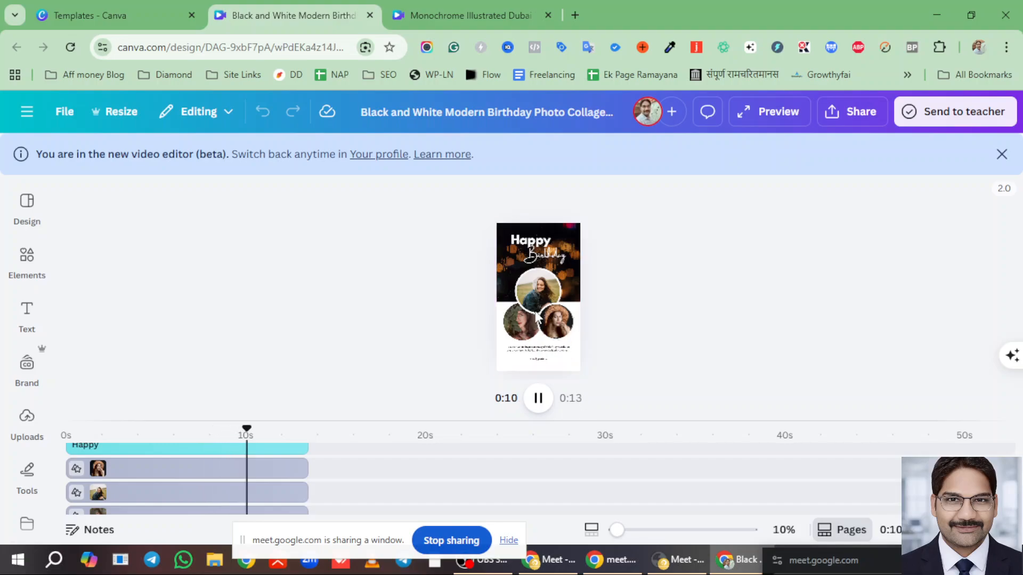
key("space")
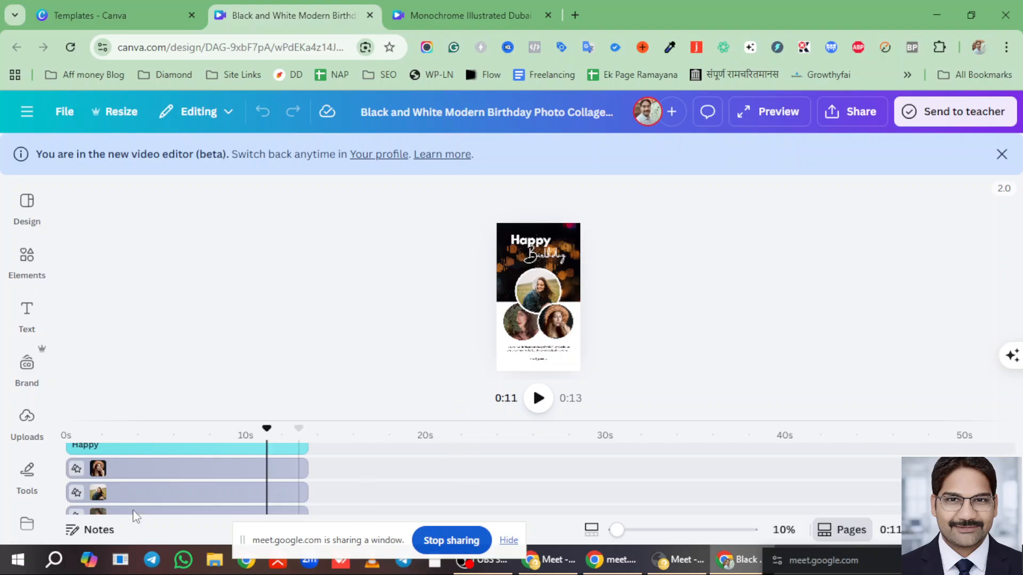
left_click_drag(395, 414, 338, 269)
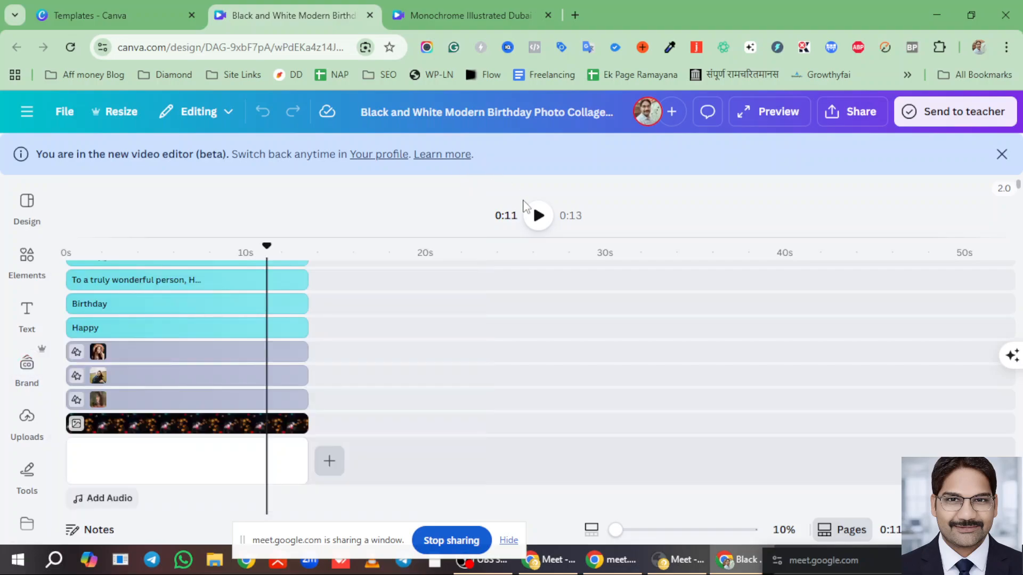
- Delete the photo clips of all three circle frames in the timeline, leaving empty placeholders
left_click(164, 355)
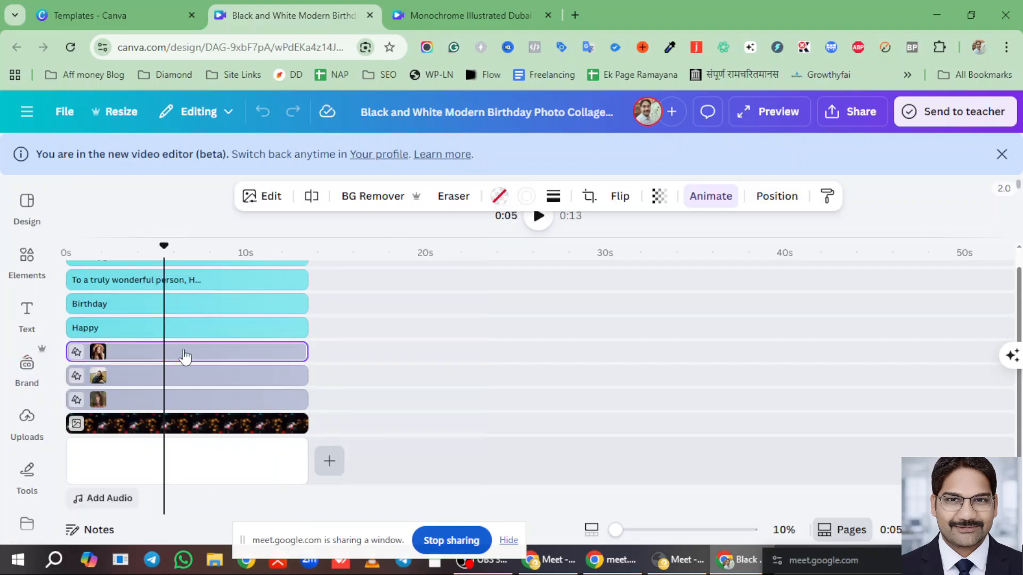
key("Delete")
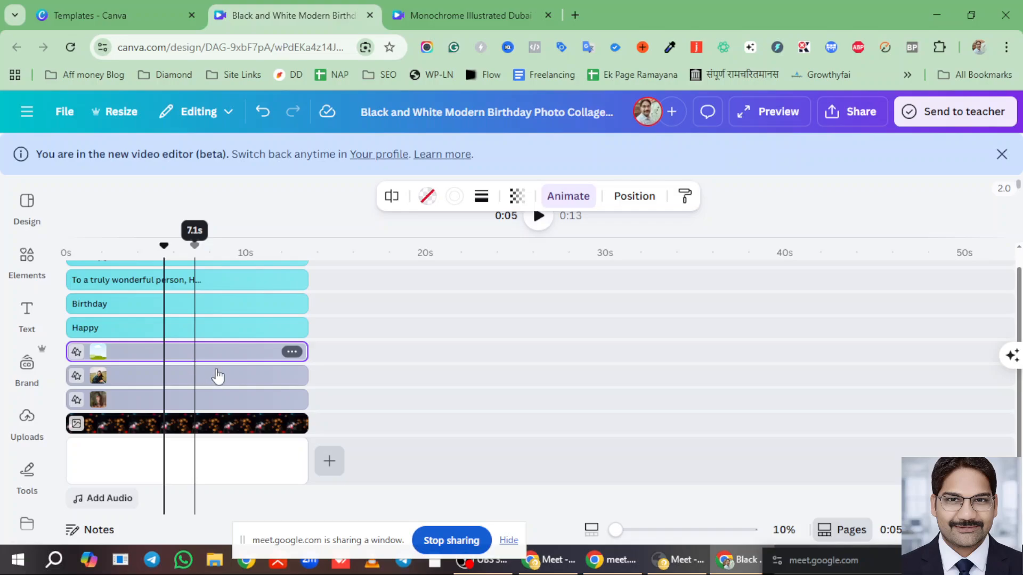
left_click(217, 376)
key("Delete")
left_click(187, 405)
key("Delete")
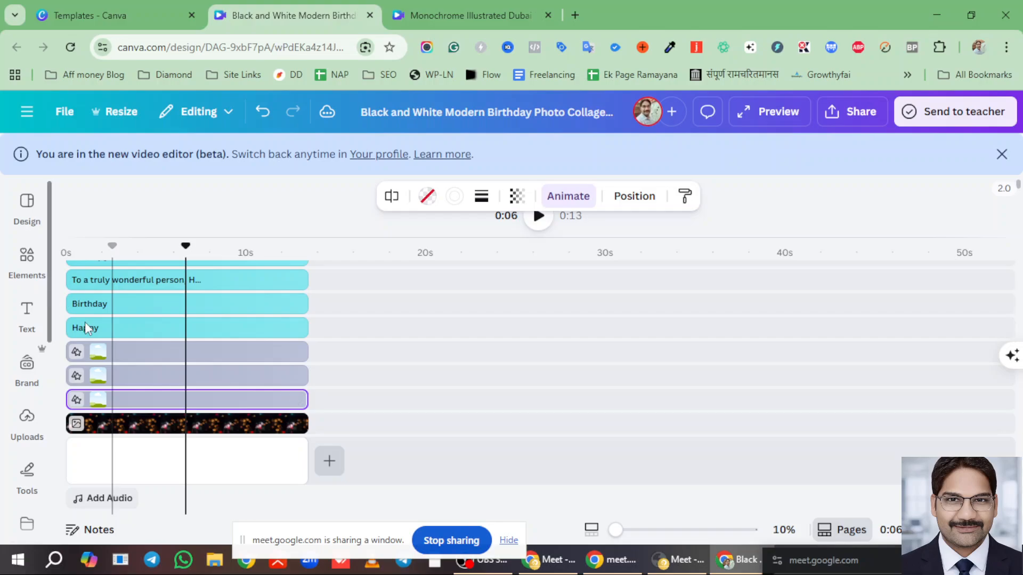
left_click(27, 314)
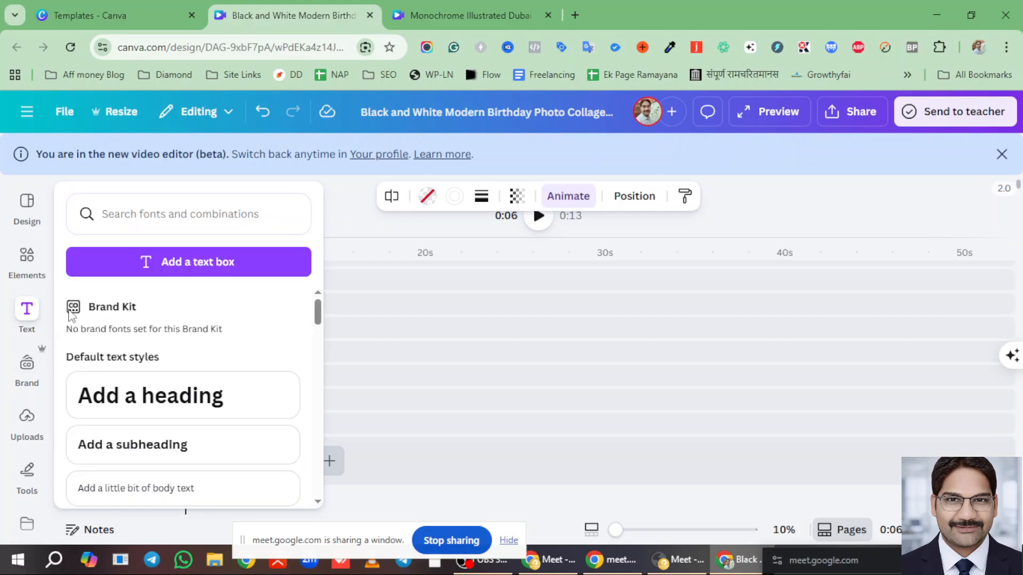
- Drag a suited-man portrait from the Uploads images onto the birthday design as a new clip
left_click(23, 426)
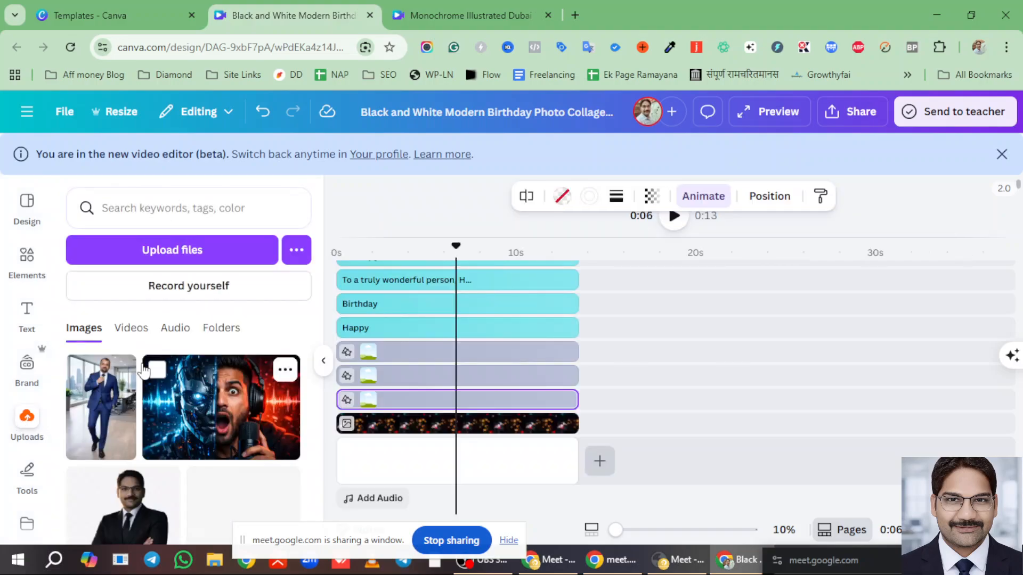
scroll(160, 410, "down", 10)
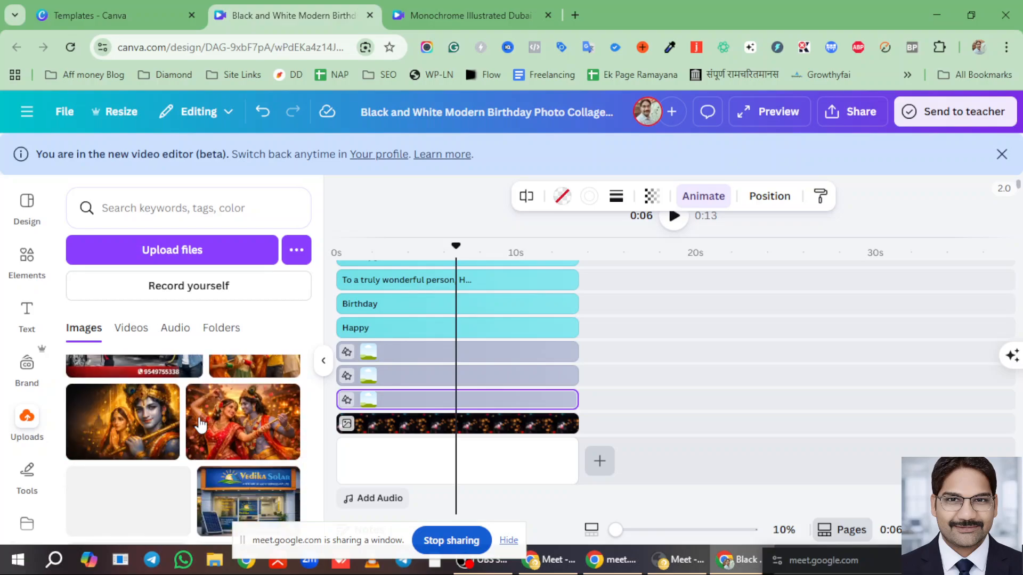
scroll(200, 426, "up", 2)
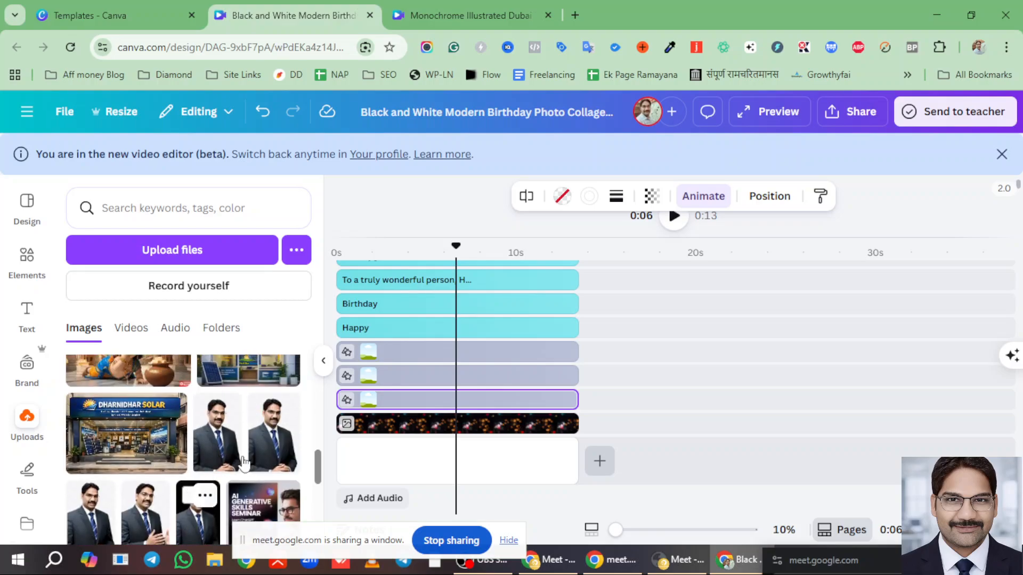
mouse_move(216, 444)
left_mouse_down()
mouse_move(477, 459)
mouse_move(607, 407)
mouse_move(624, 339)
mouse_move(592, 328)
mouse_move(585, 351)
mouse_move(497, 351)
mouse_move(493, 337)
mouse_move(479, 353)
mouse_move(398, 379)
mouse_move(423, 380)
mouse_move(436, 365)
mouse_move(586, 373)
mouse_move(560, 368)
mouse_move(566, 383)
mouse_move(538, 362)
mouse_move(522, 373)
mouse_move(528, 390)
mouse_move(392, 376)
mouse_move(410, 376)
mouse_move(410, 353)
left_mouse_up()
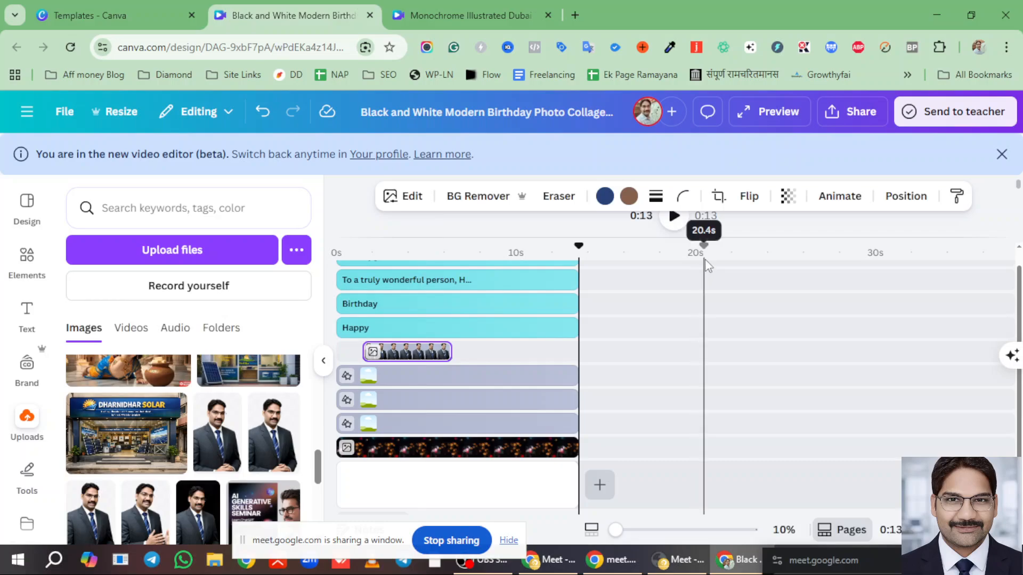
scroll(705, 259, "up", 5)
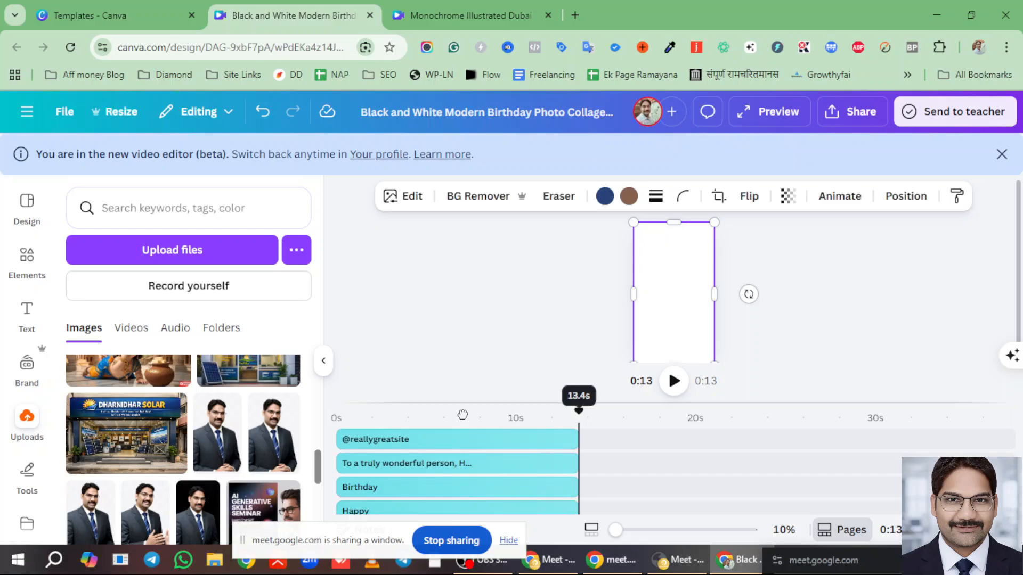
- Shrink the portrait to about 601 × 623 and reshape its frame into a circle beneath the heading
left_click_drag(578, 411, 432, 410)
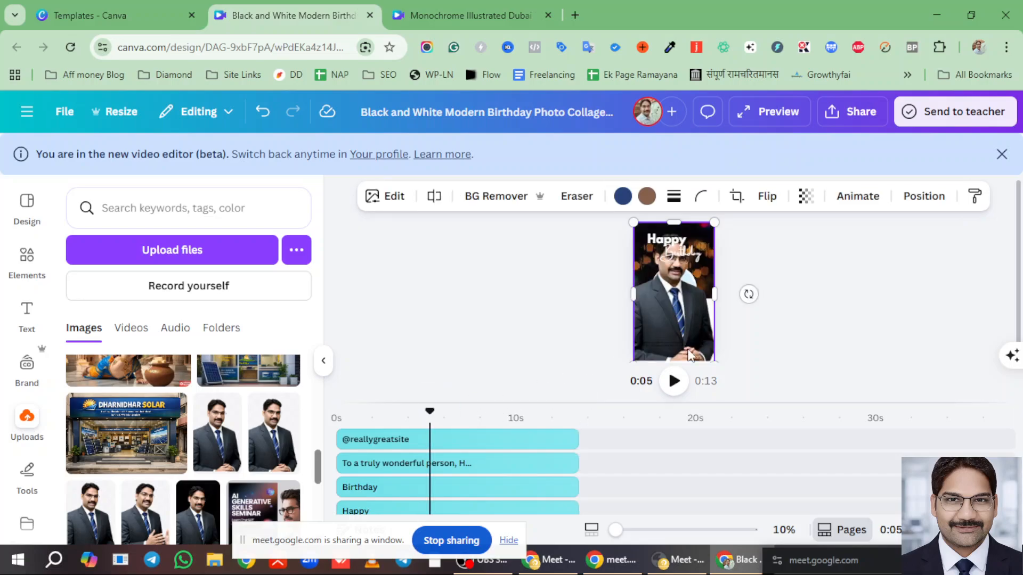
left_click_drag(714, 360, 655, 267)
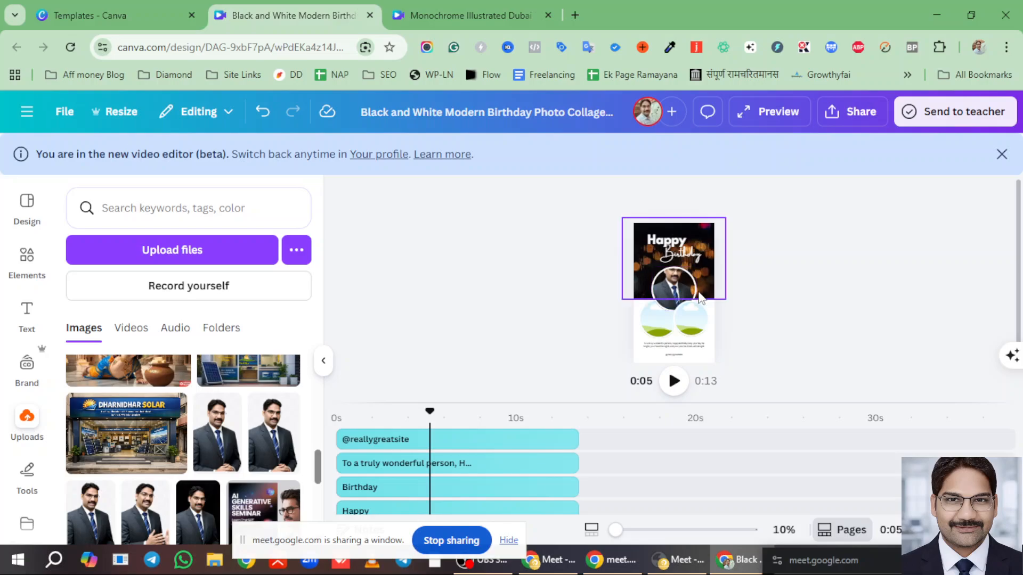
left_click(675, 285)
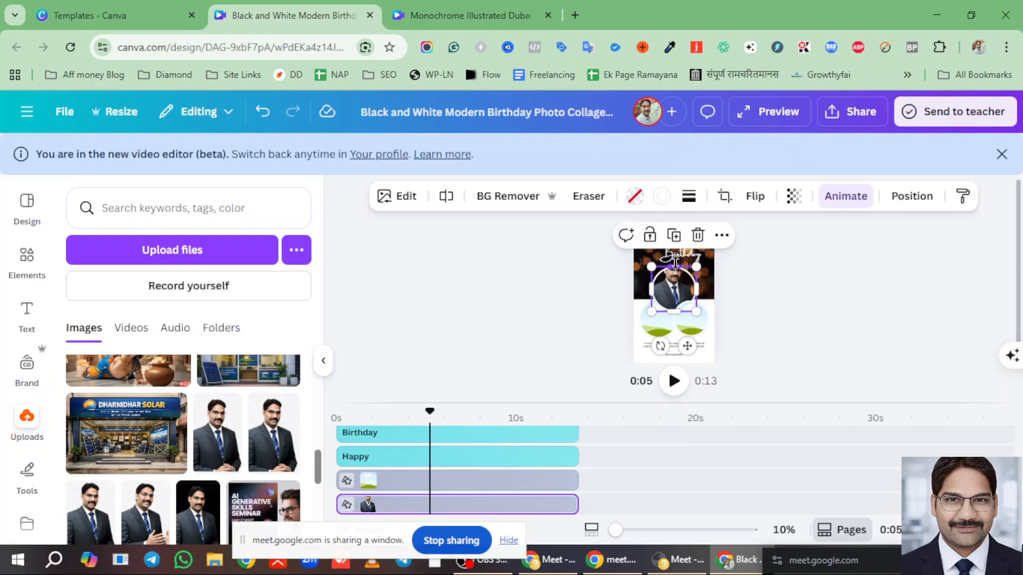
left_click_drag(674, 266, 673, 253)
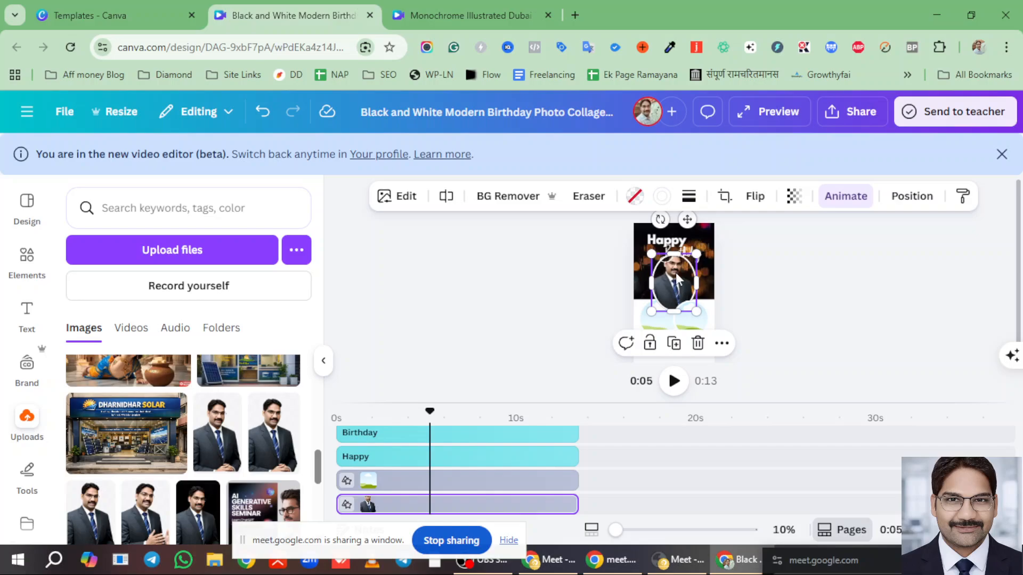
left_click_drag(675, 307, 676, 295)
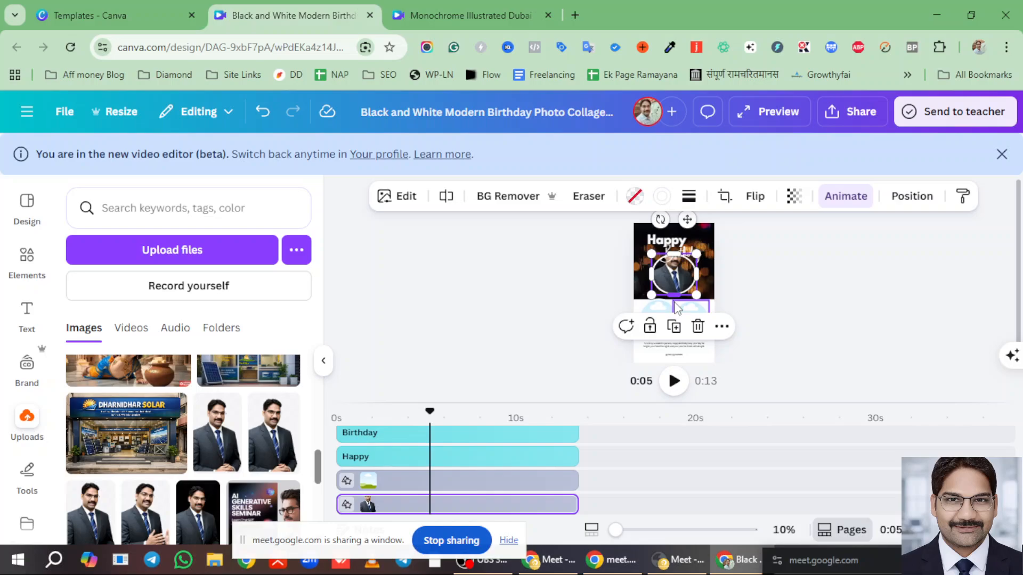
left_click_drag(674, 297, 675, 291)
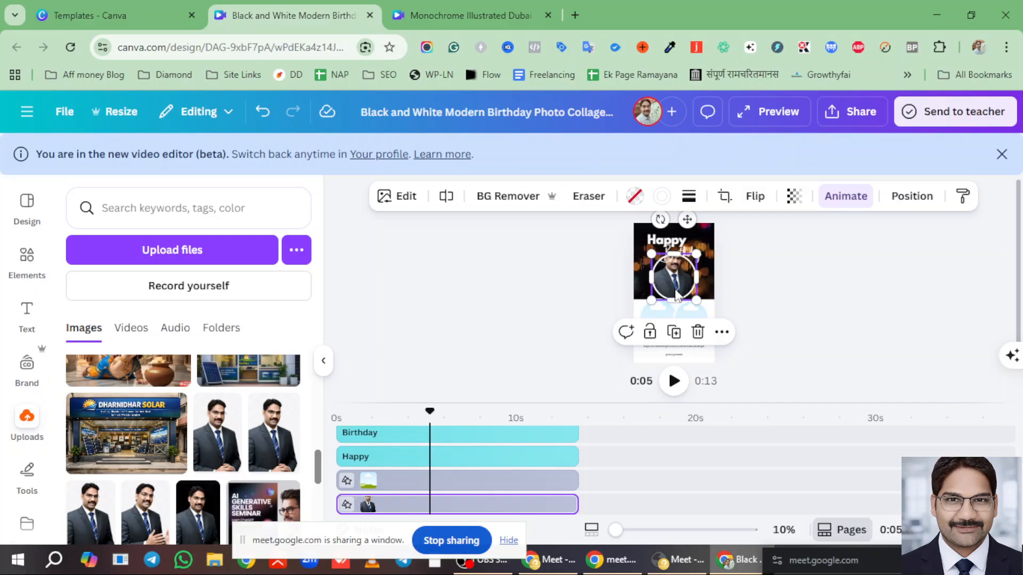
left_click(728, 341)
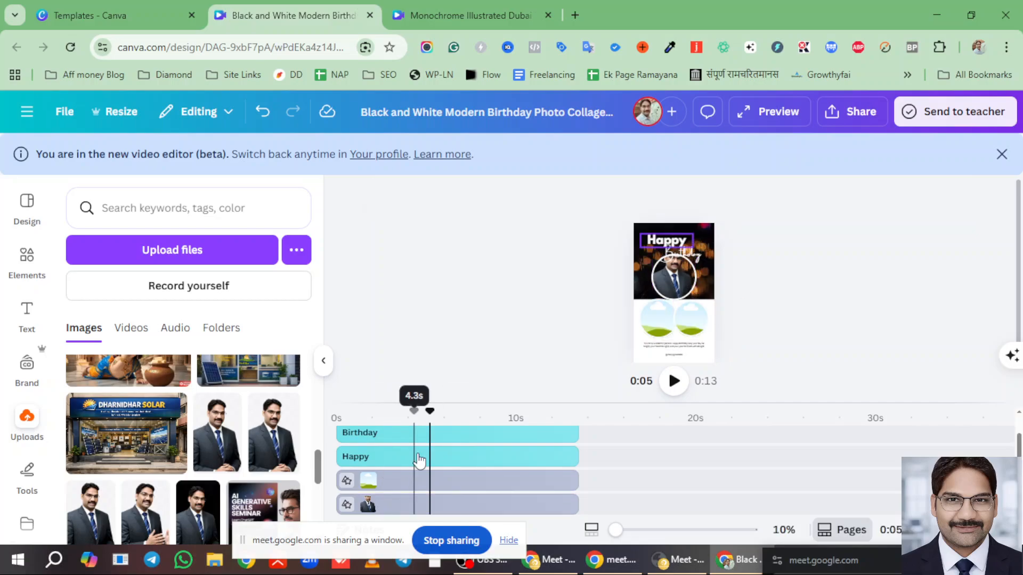
scroll(415, 468, "down", 2)
- Add a second suited-man portrait from Uploads and move its 5-second clip into its own layer row
scroll(182, 441, "down", 1)
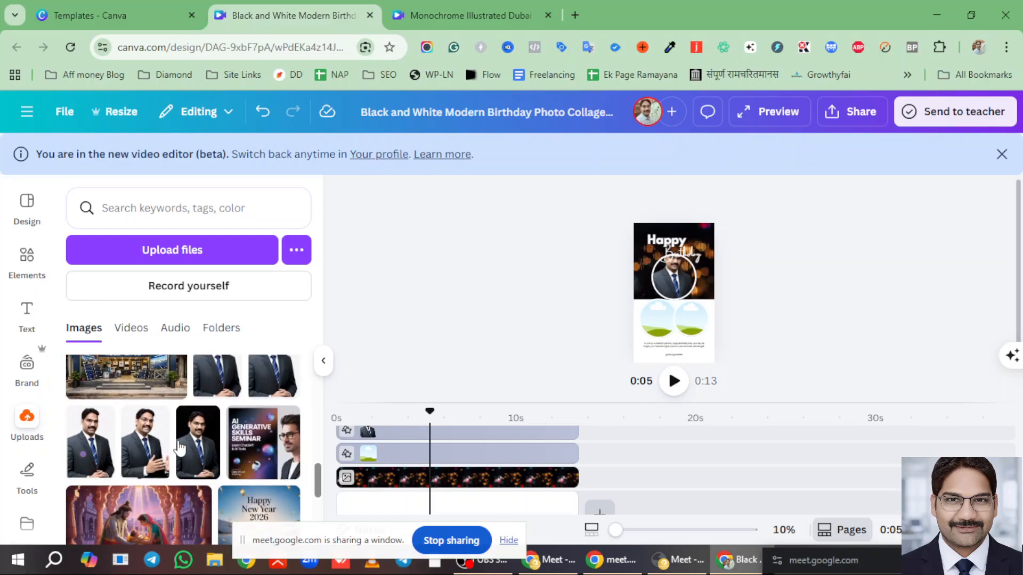
scroll(177, 442, "up", 4)
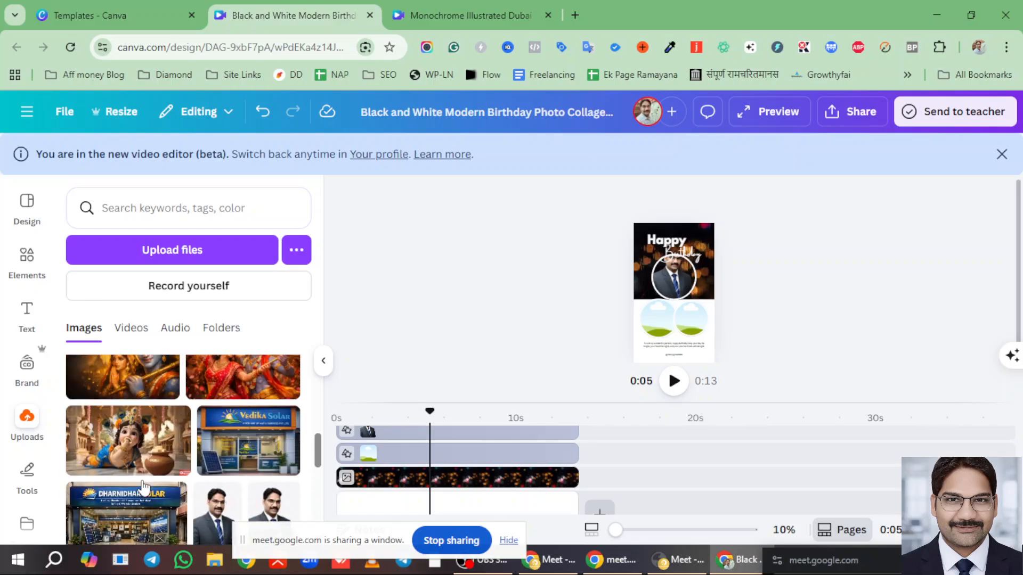
scroll(148, 484, "up", 3)
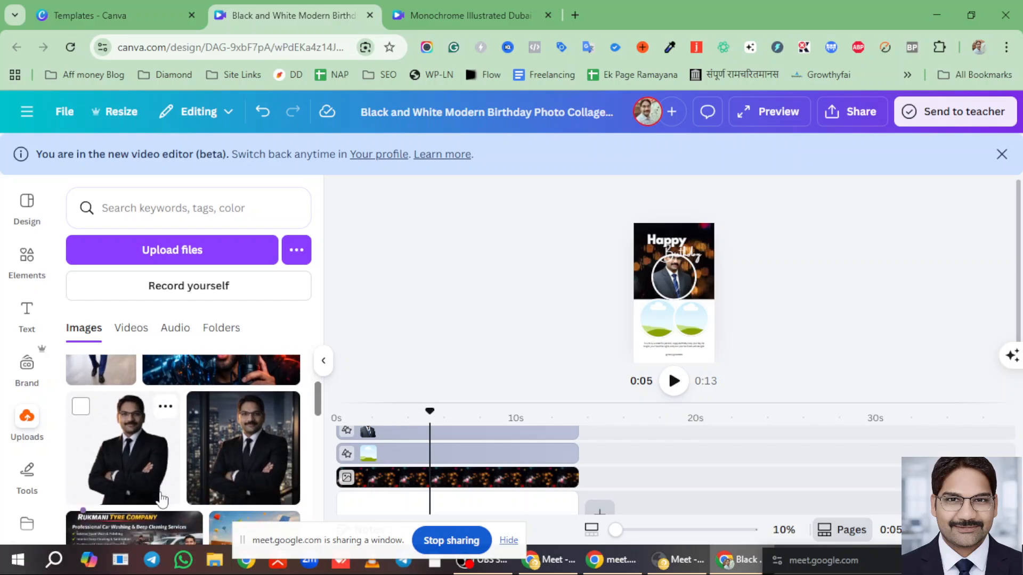
left_click(239, 459)
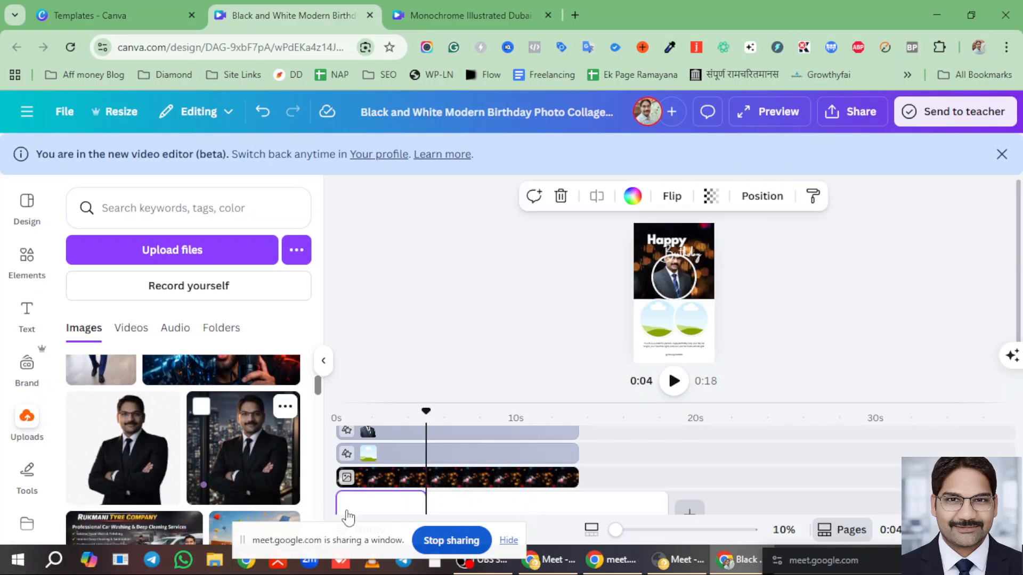
left_click_drag(645, 454, 618, 474)
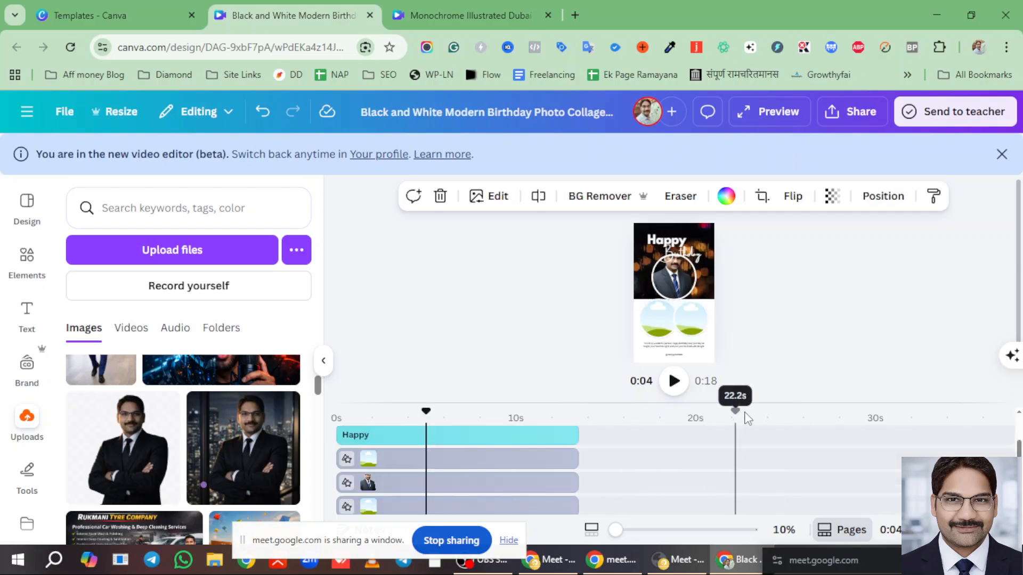
left_click_drag(751, 403, 733, 271)
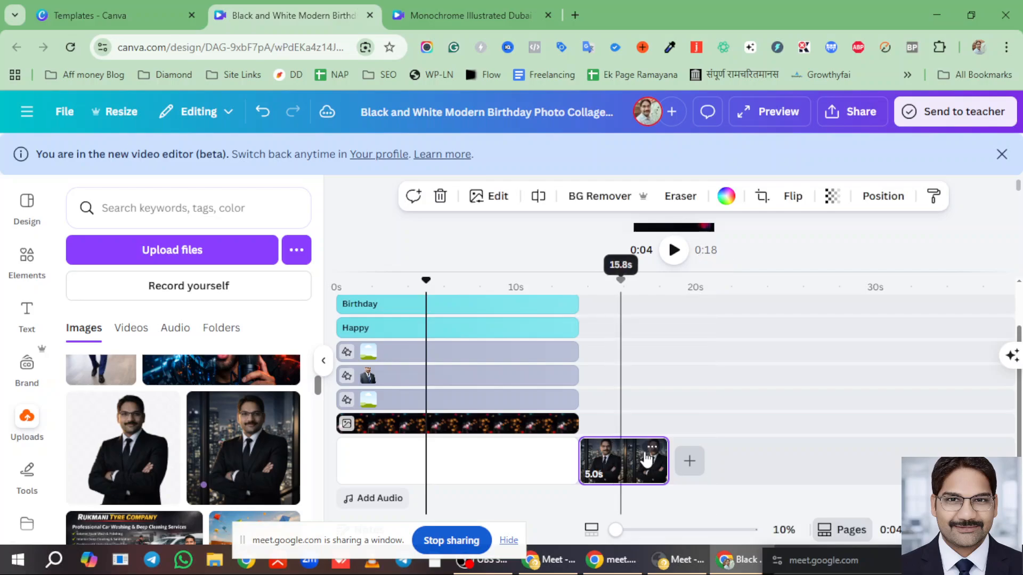
mouse_move(646, 458)
left_mouse_down()
mouse_move(651, 356)
mouse_move(638, 407)
mouse_move(638, 394)
left_mouse_up()
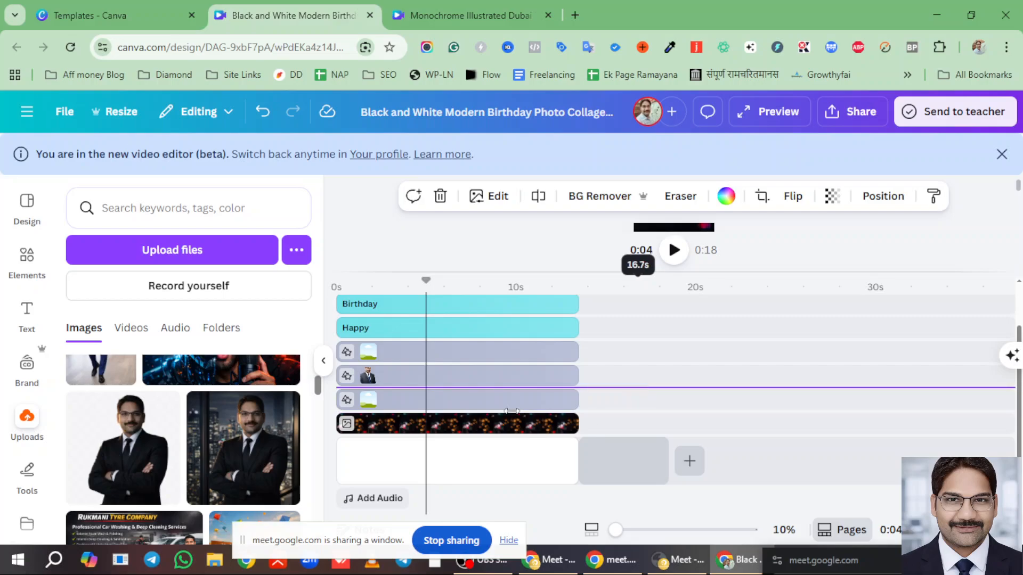
left_click_drag(537, 427, 406, 427)
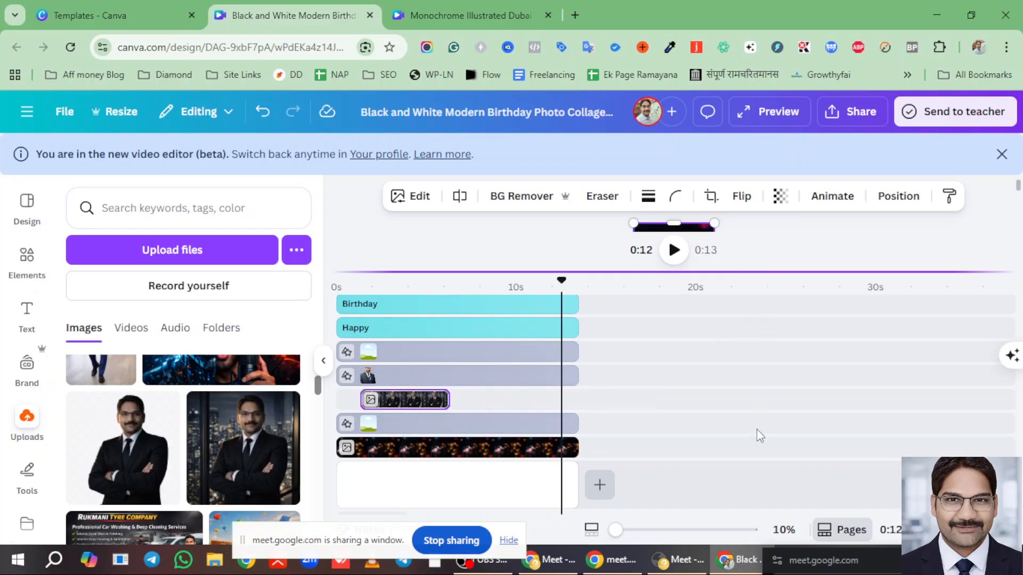
- Shrink the selected element and the top photo so the portrait sits over the top circle frame
left_click_drag(741, 295, 742, 421)
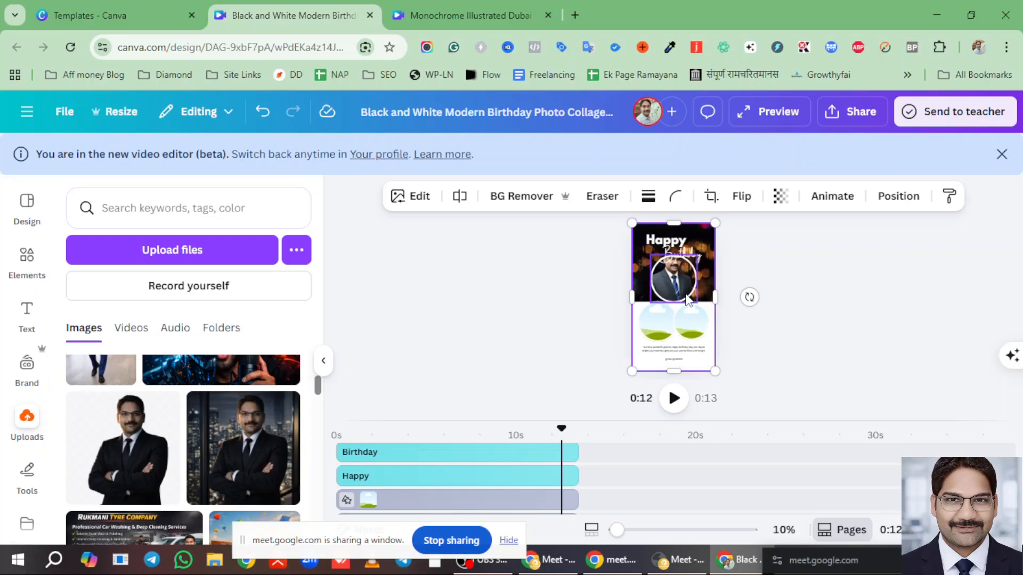
left_click(687, 300)
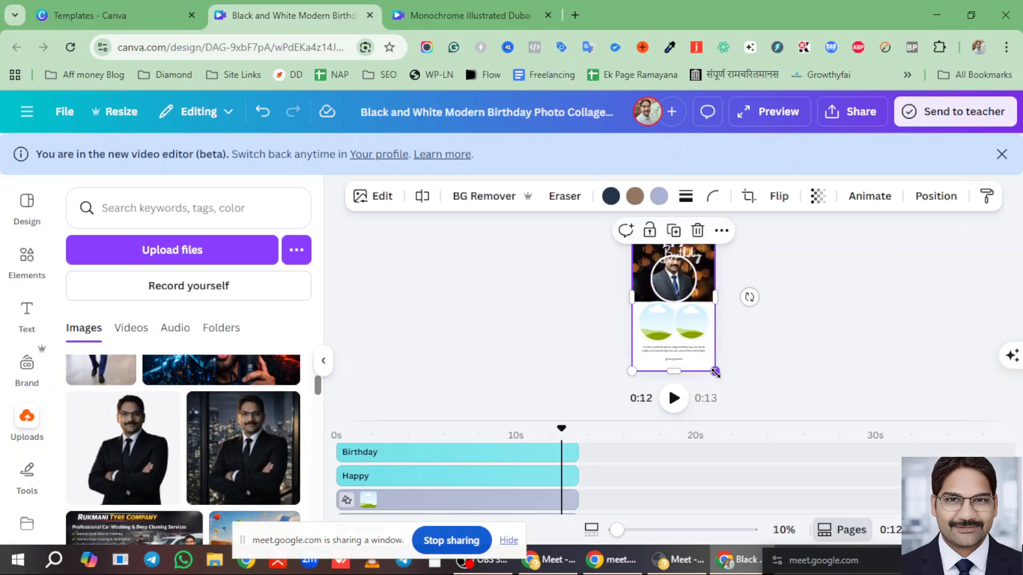
left_click_drag(715, 371, 688, 318)
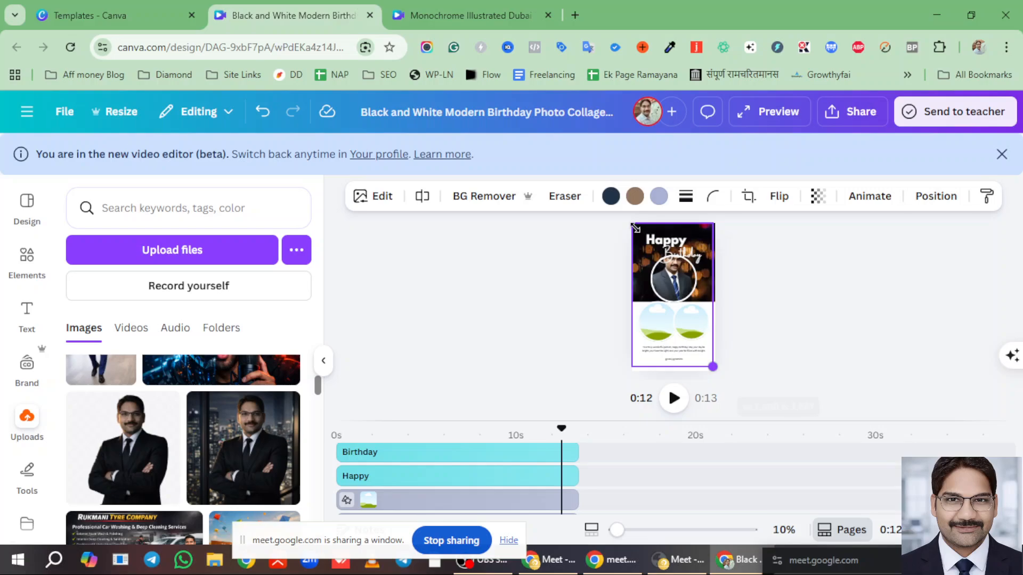
left_click(705, 237)
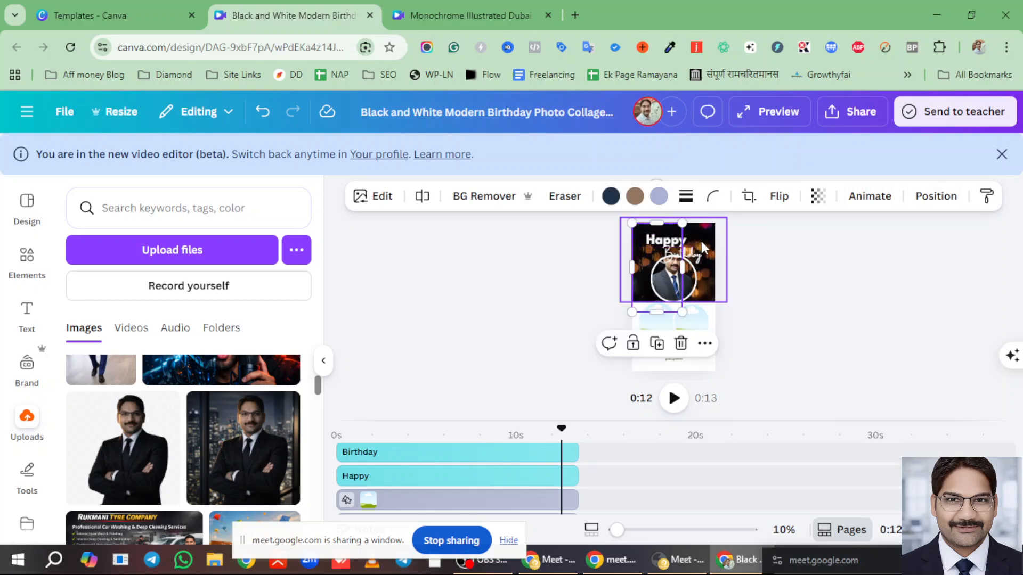
left_click_drag(631, 222, 687, 336)
left_click(785, 334)
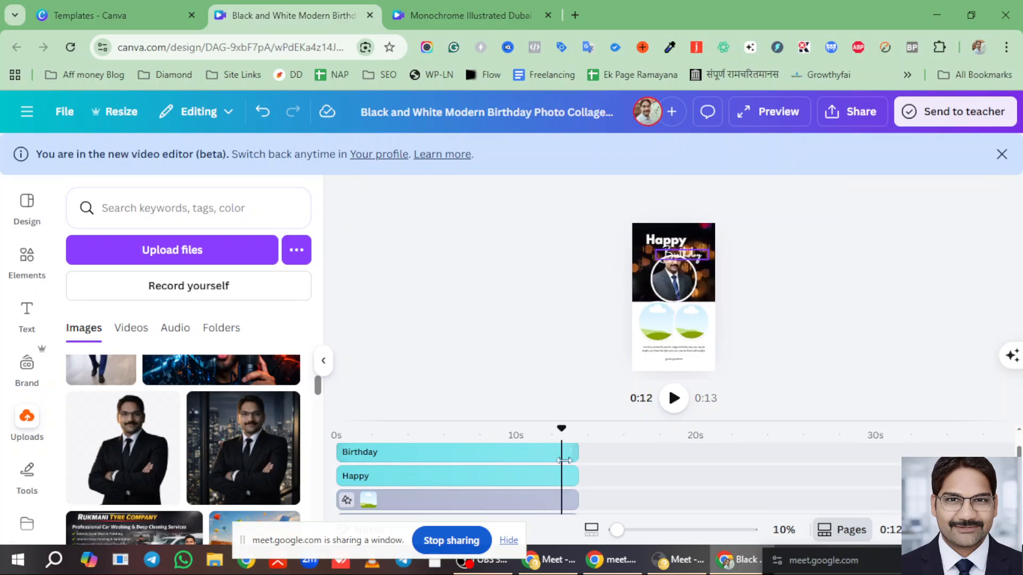
- Move the portrait clip down one layer row and set the playhead around 0:03
left_click_drag(733, 420, 732, 286)
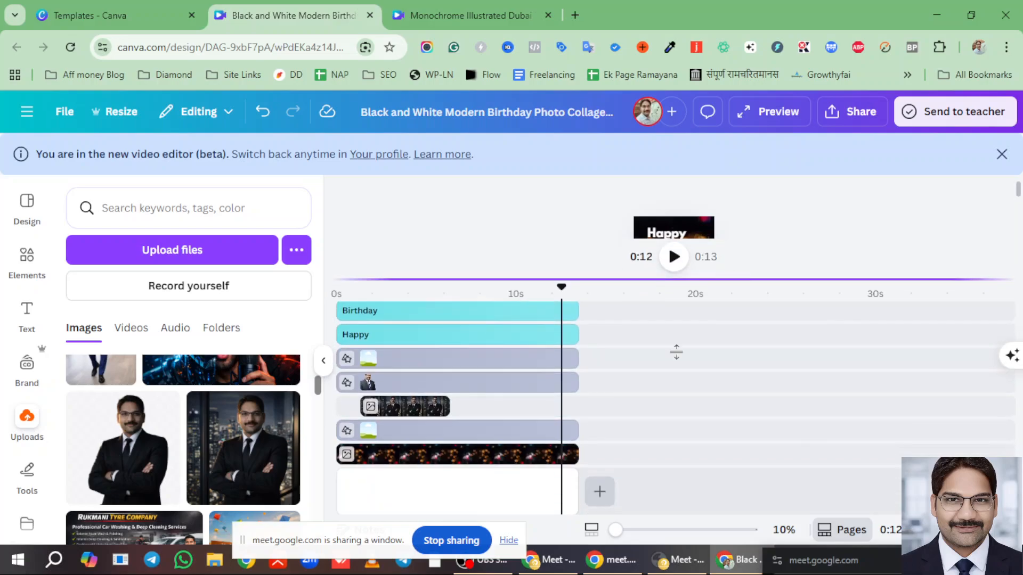
left_click_drag(417, 420, 416, 434)
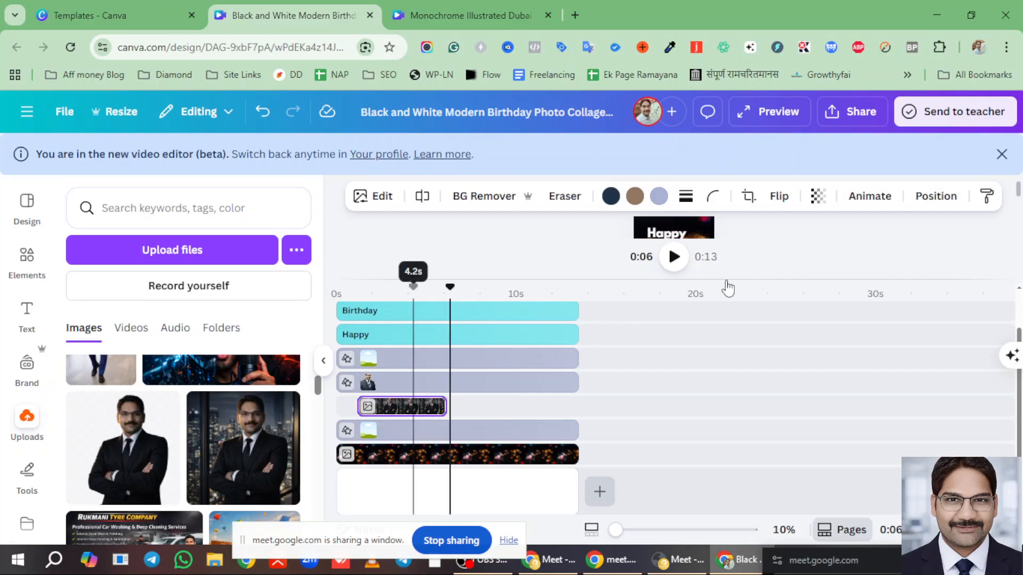
left_click_drag(711, 280, 711, 398)
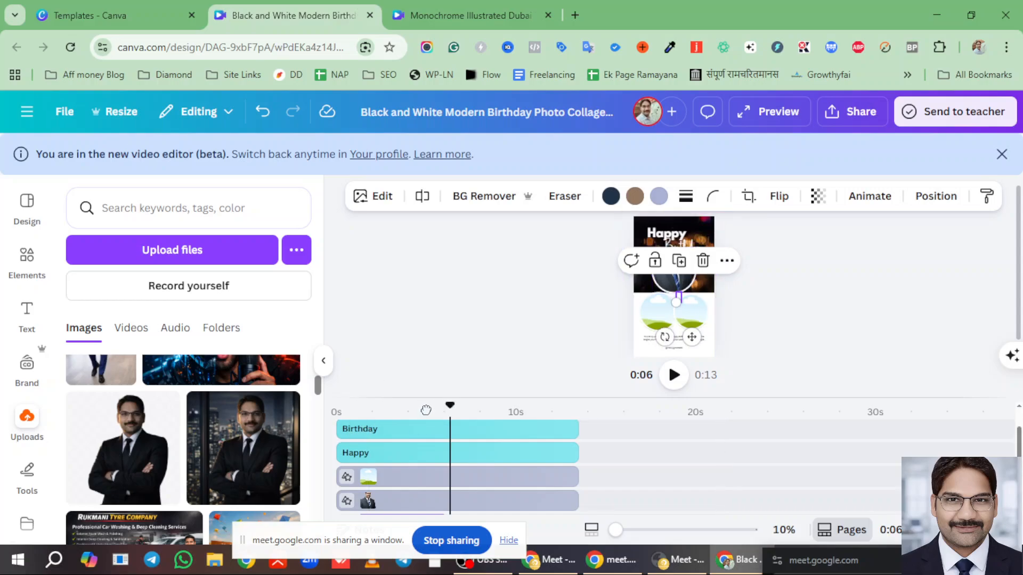
left_click(399, 413)
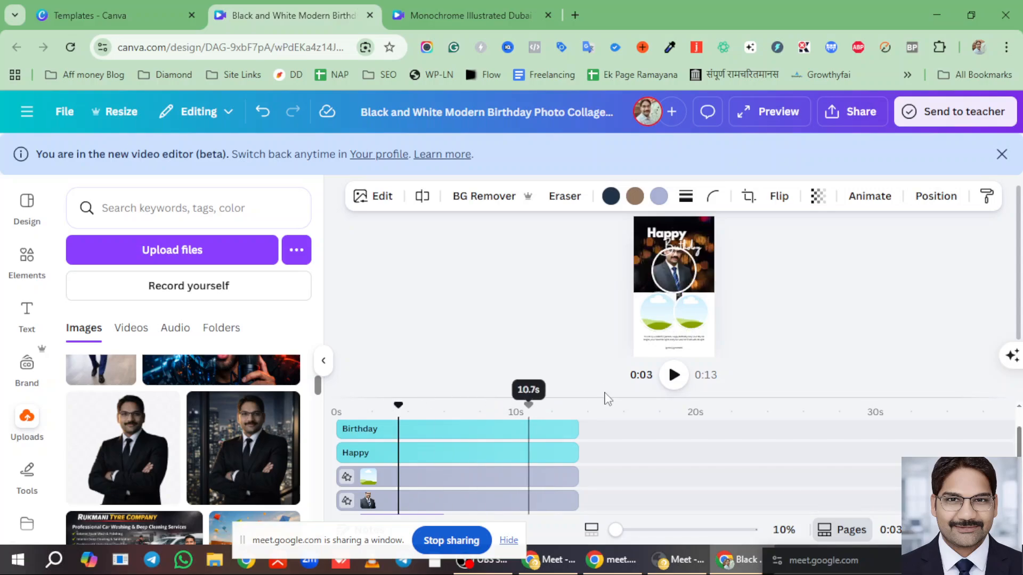
left_click_drag(605, 396, 586, 261)
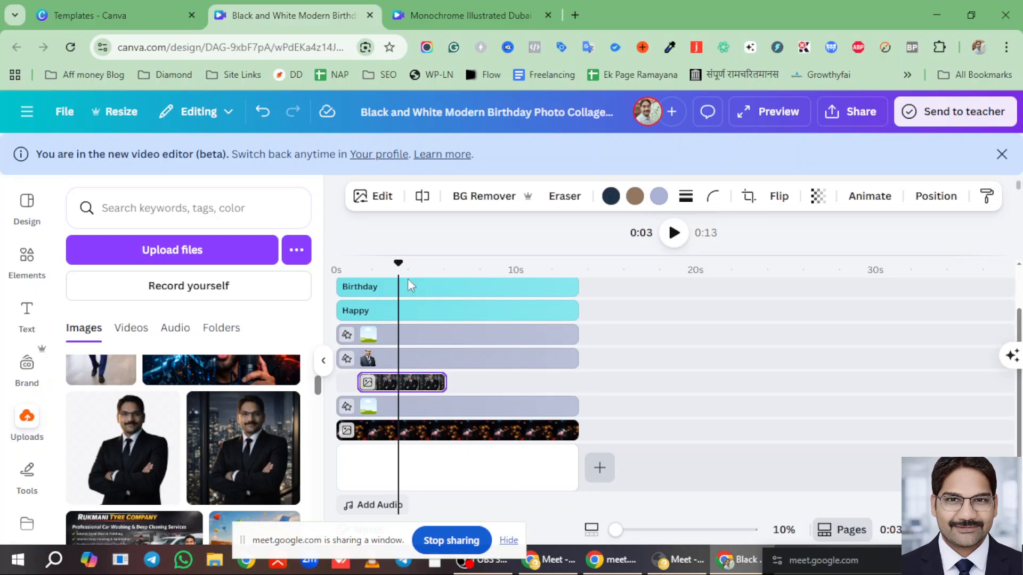
left_click(405, 384)
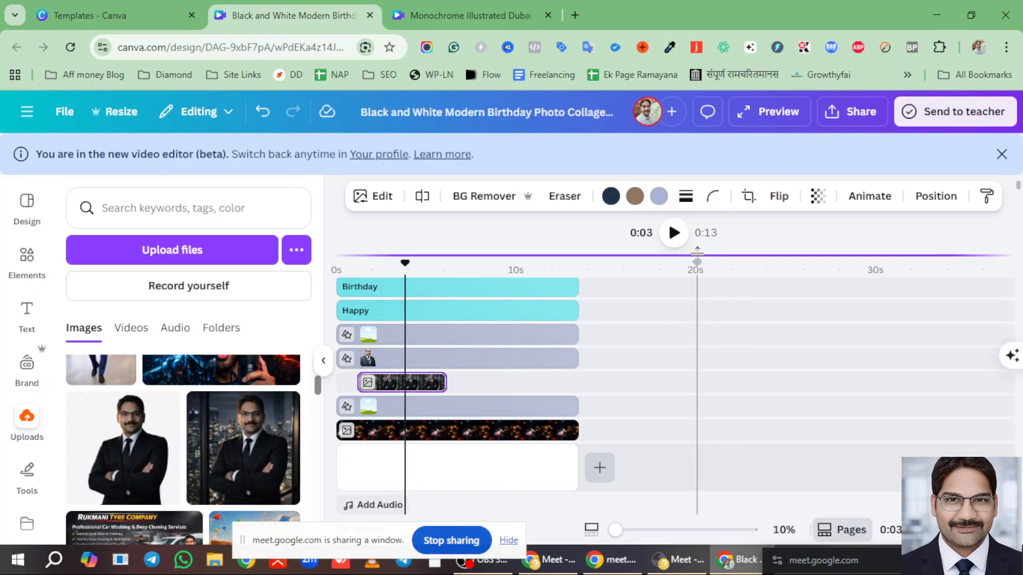
left_click_drag(697, 255, 713, 377)
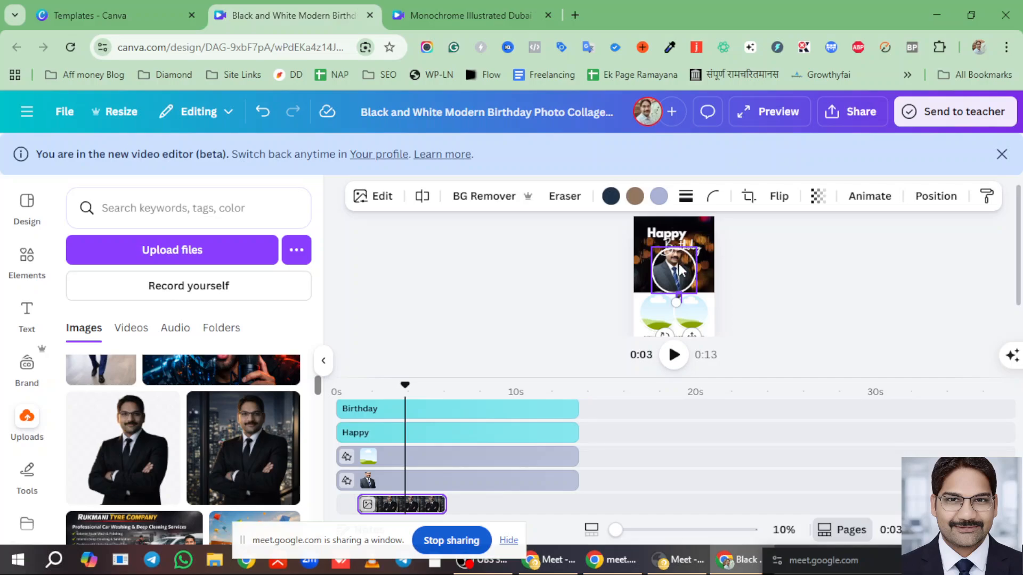
- Nudge the circular portrait, resize the bokeh background image, and shift the bottom-left circle frame
mouse_move(679, 264)
left_mouse_down()
mouse_move(716, 263)
mouse_move(663, 269)
left_mouse_up()
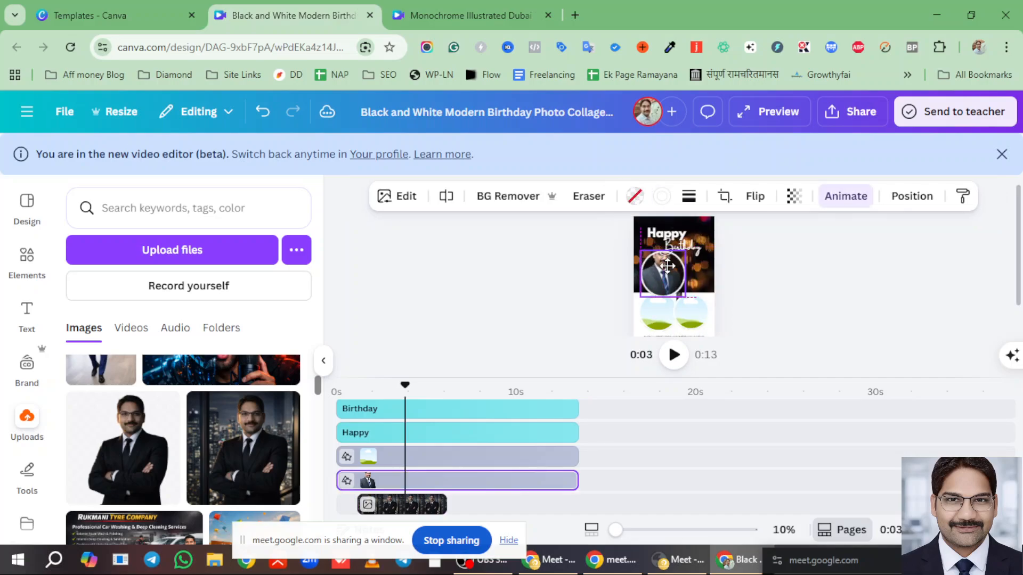
left_click(714, 280)
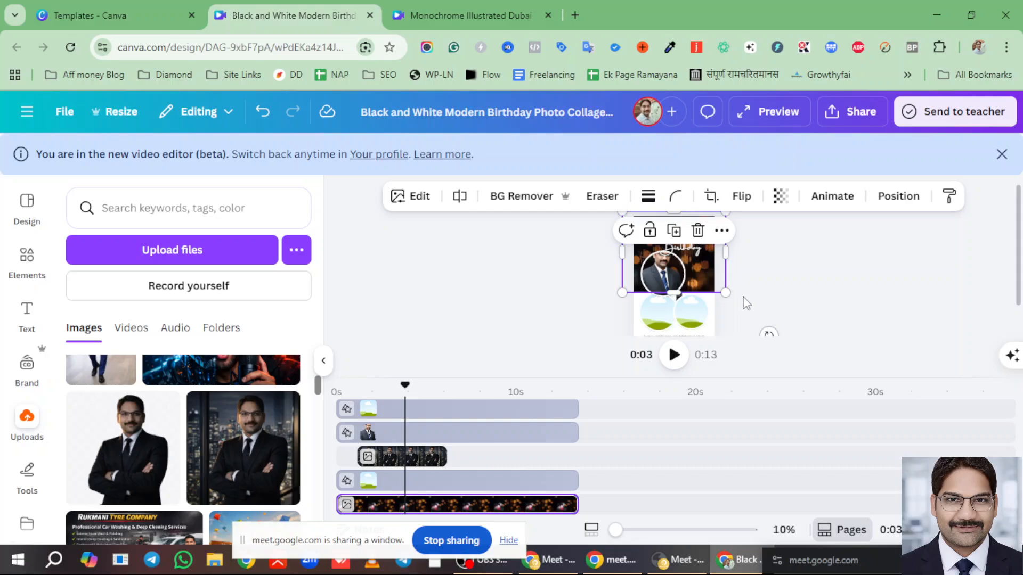
mouse_move(725, 212)
left_mouse_down()
mouse_move(659, 263)
mouse_move(717, 224)
left_mouse_up()
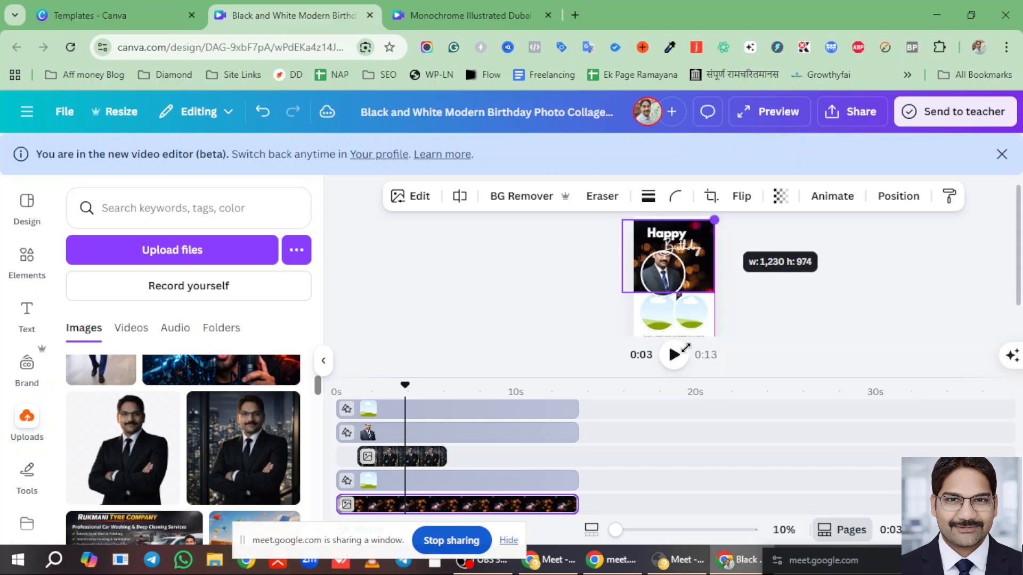
left_click(673, 298)
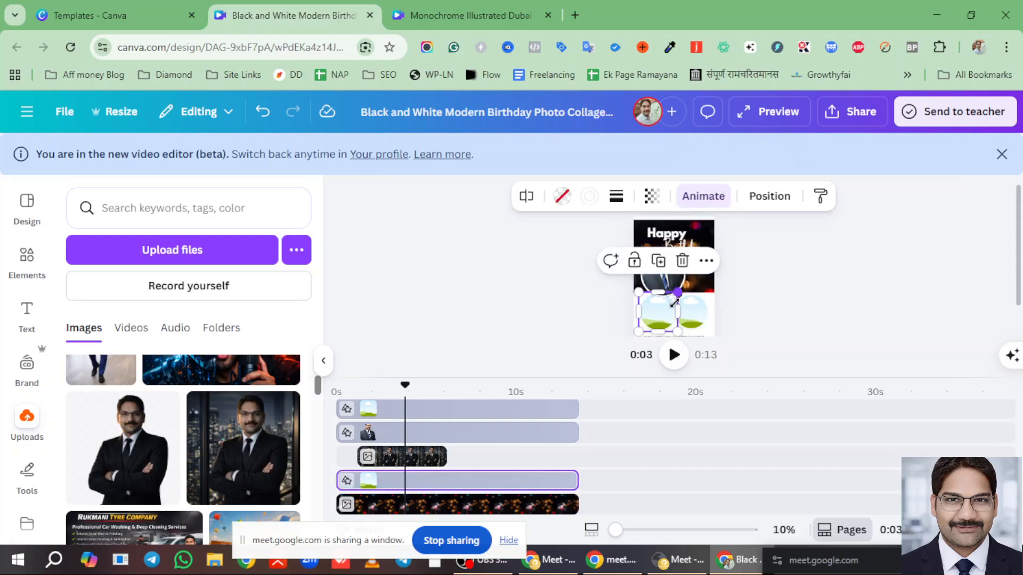
left_click_drag(656, 314, 647, 311)
right_click(684, 280)
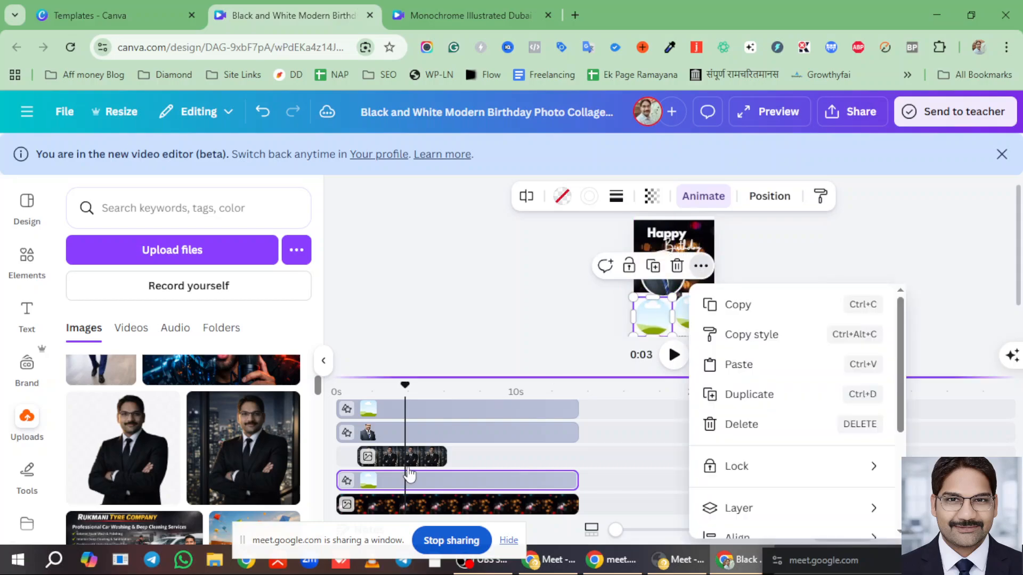
- Move the portrait photo clip later in the timeline, around the 15-second mark
left_click(426, 456)
scroll(445, 457, "down", 2)
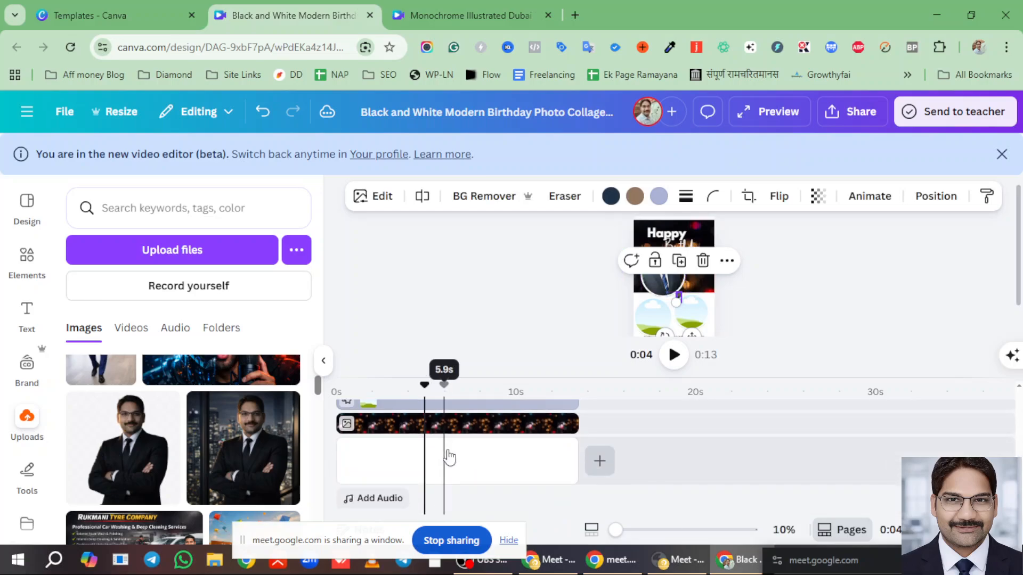
scroll(450, 457, "up", 2)
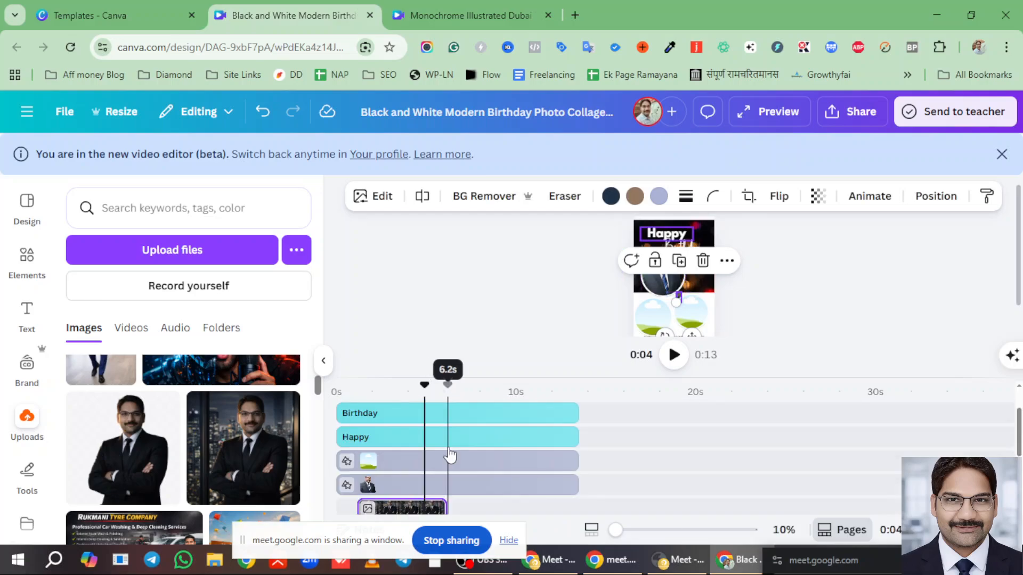
scroll(446, 457, "down", 3)
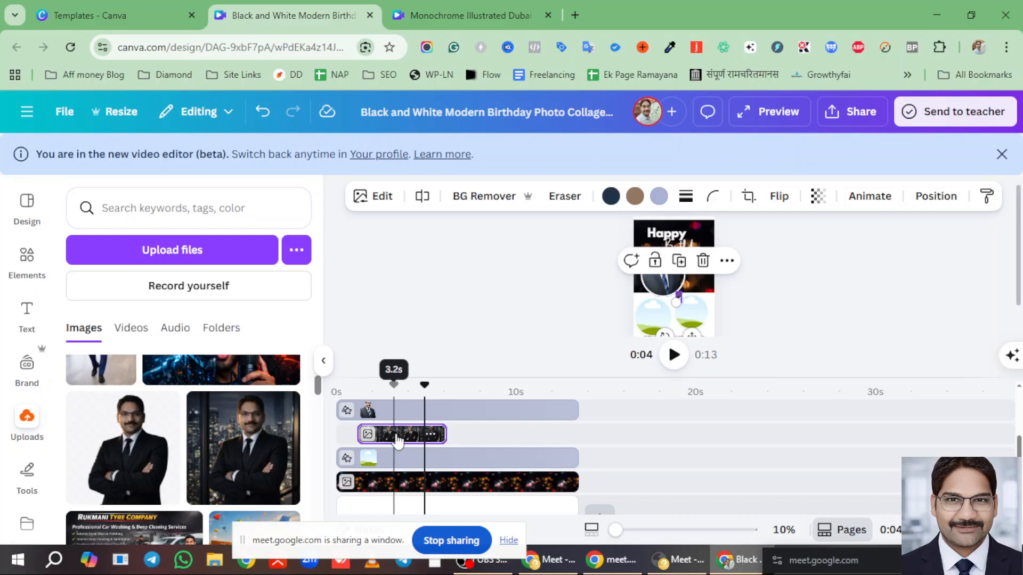
mouse_move(396, 440)
left_mouse_down()
mouse_move(443, 434)
mouse_move(469, 457)
mouse_move(588, 426)
mouse_move(598, 429)
mouse_move(590, 443)
left_mouse_up()
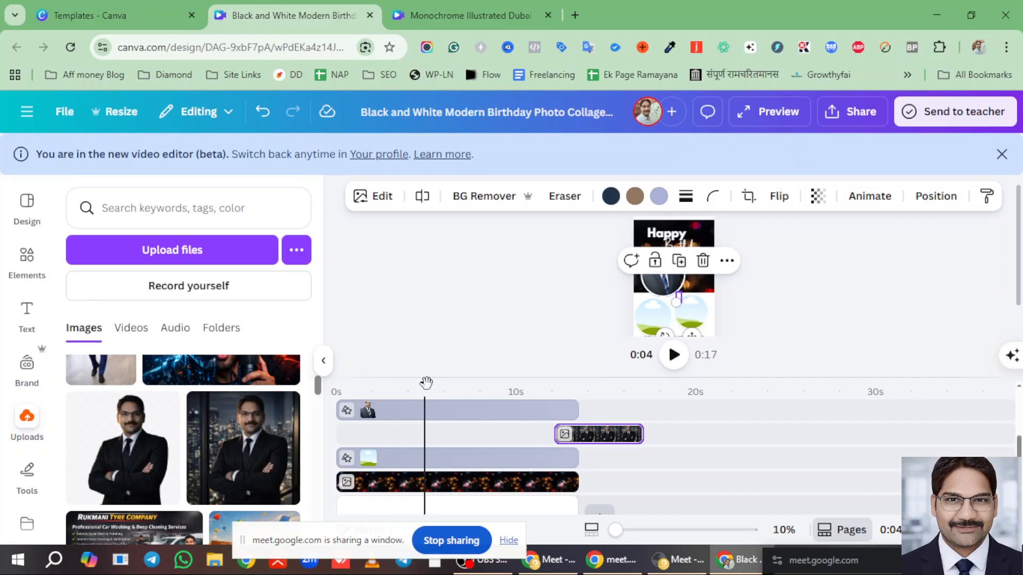
left_click_drag(635, 385, 615, 400)
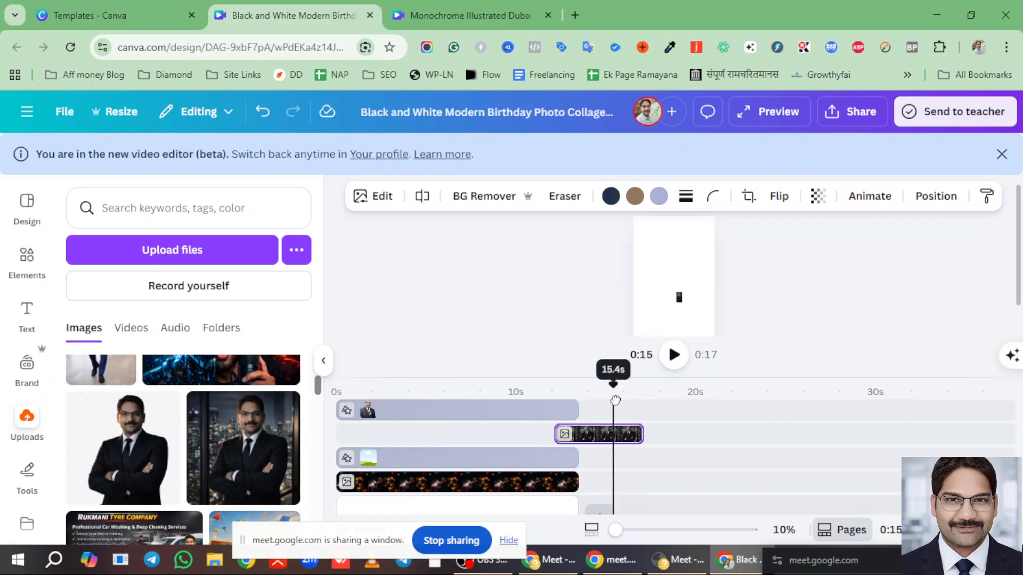
- Shrink the portrait photo to about 206 × 365 and return its clip near the video start
left_click(678, 296)
left_click_drag(675, 302, 632, 346)
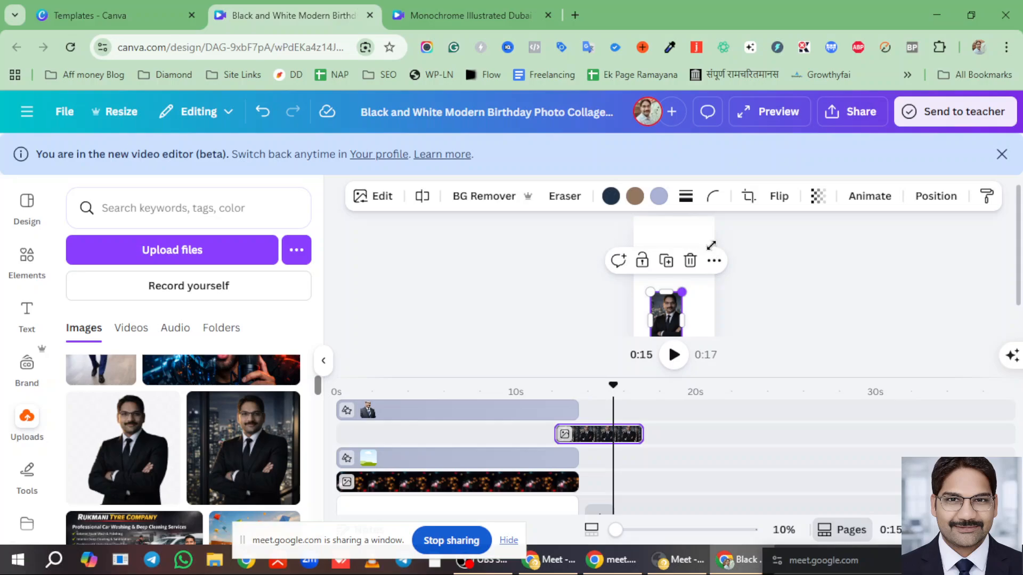
left_click_drag(594, 432, 352, 433)
left_click_drag(612, 384, 576, 388)
- Realign the night-backdrop portrait's clip, then drop the photo into the bottom-left circle frame
left_click(424, 390)
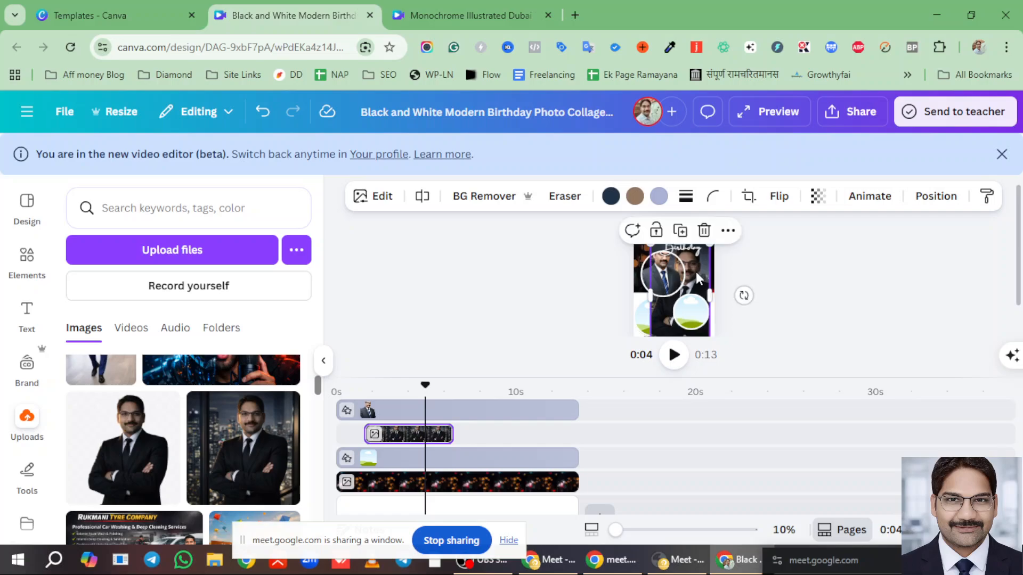
left_click_drag(700, 270, 676, 335)
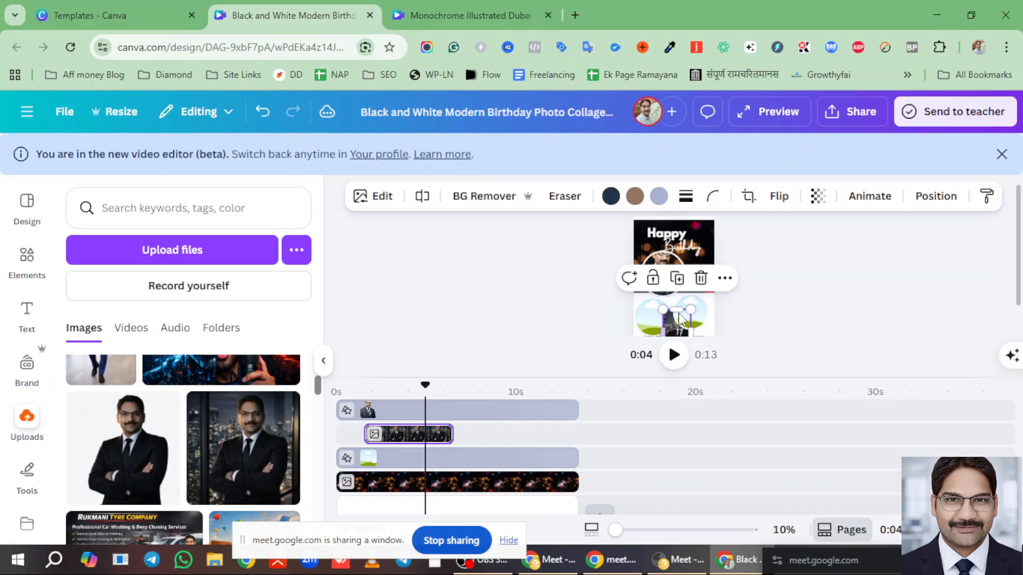
scroll(430, 471, "up", 3)
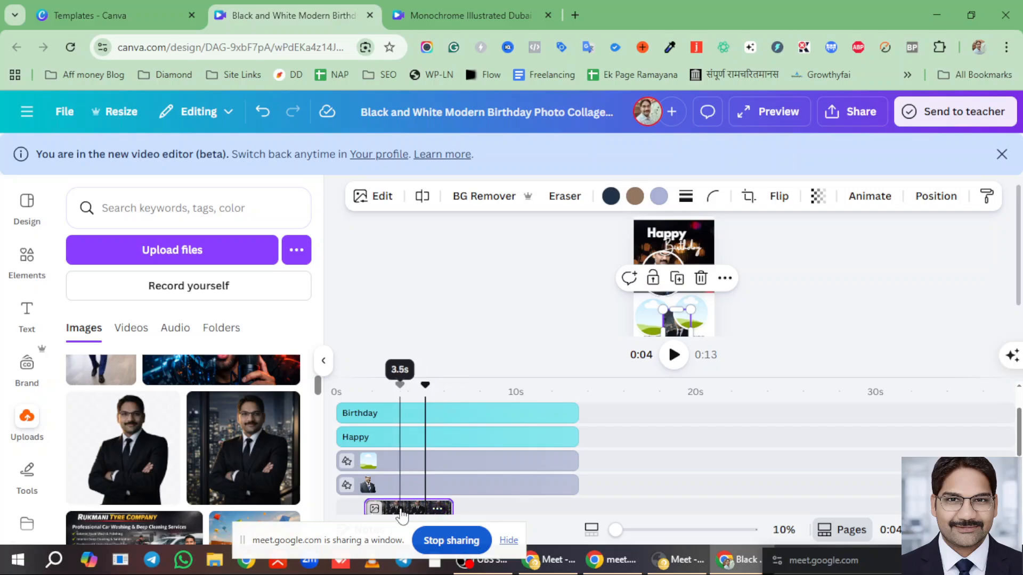
left_click_drag(400, 508, 593, 421)
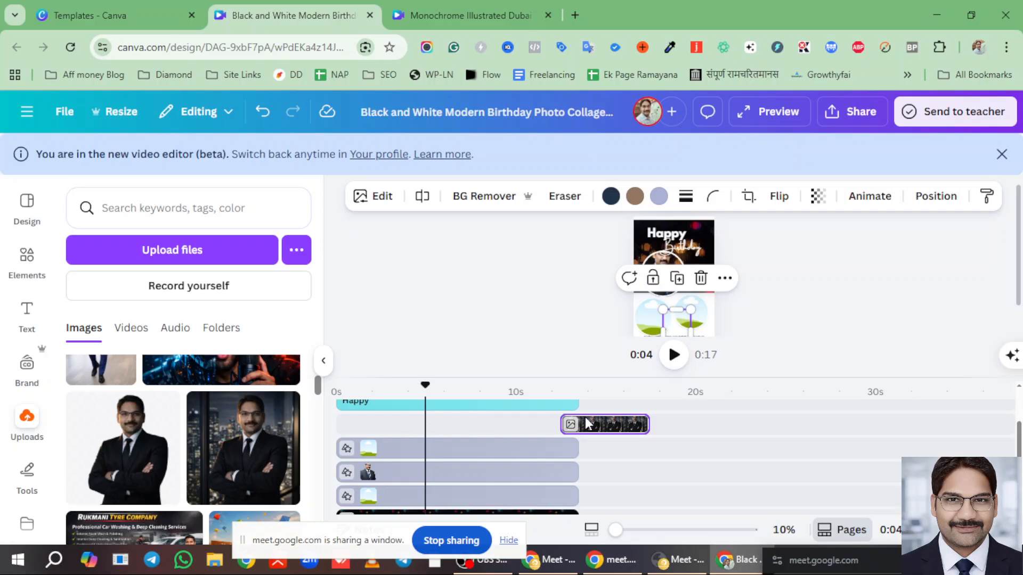
left_click_drag(585, 423, 400, 426)
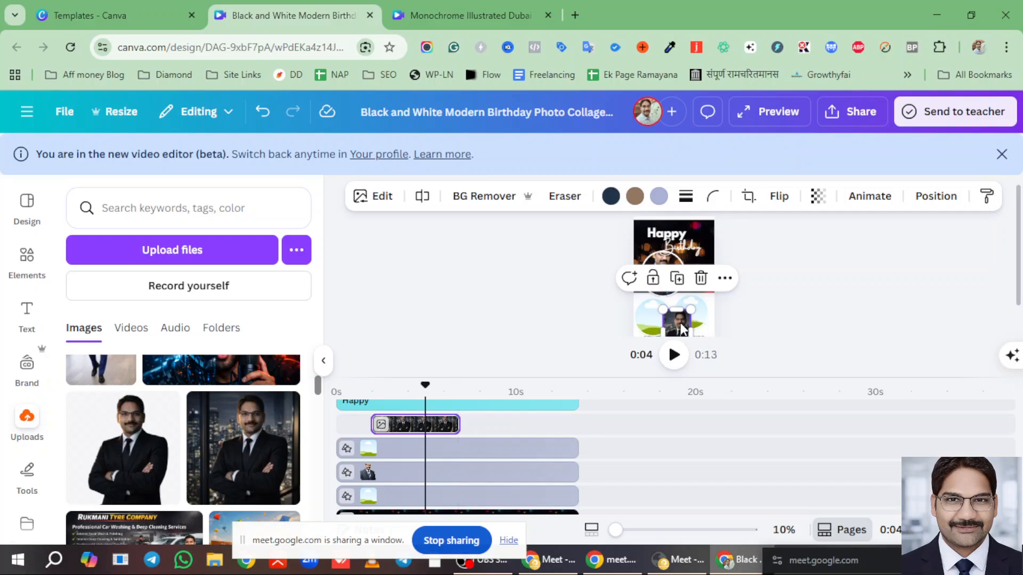
left_click_drag(666, 326, 648, 314)
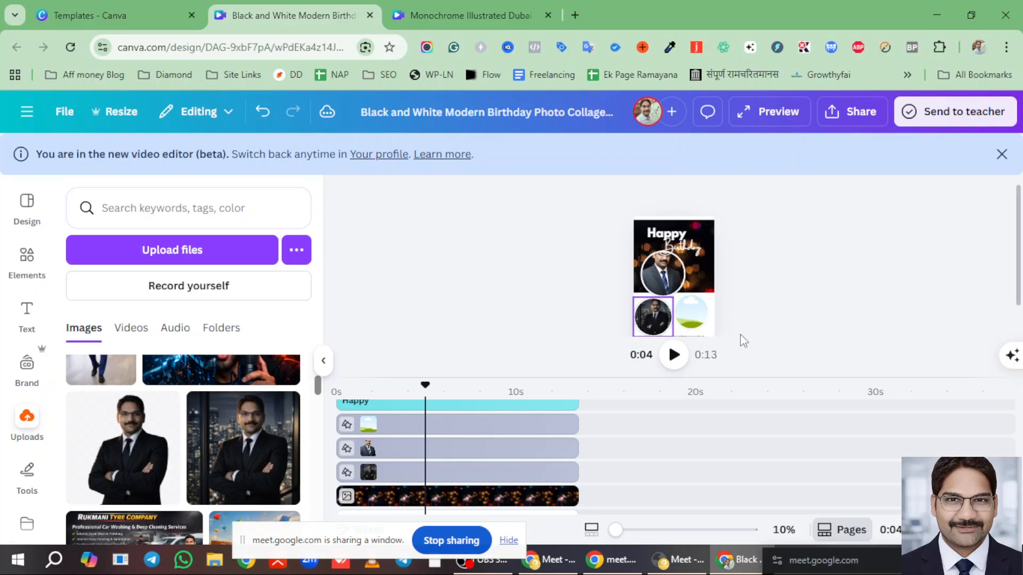
- Add the blue-suit photo from Uploads and layer its clip with the page tracks around 5.8 seconds
scroll(100, 414, "up", 2)
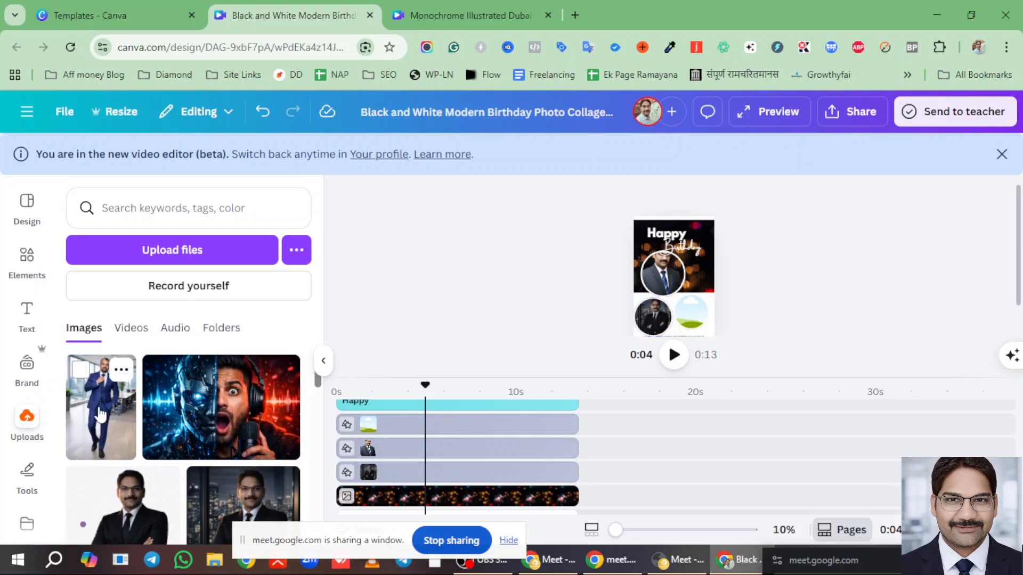
left_click(156, 409)
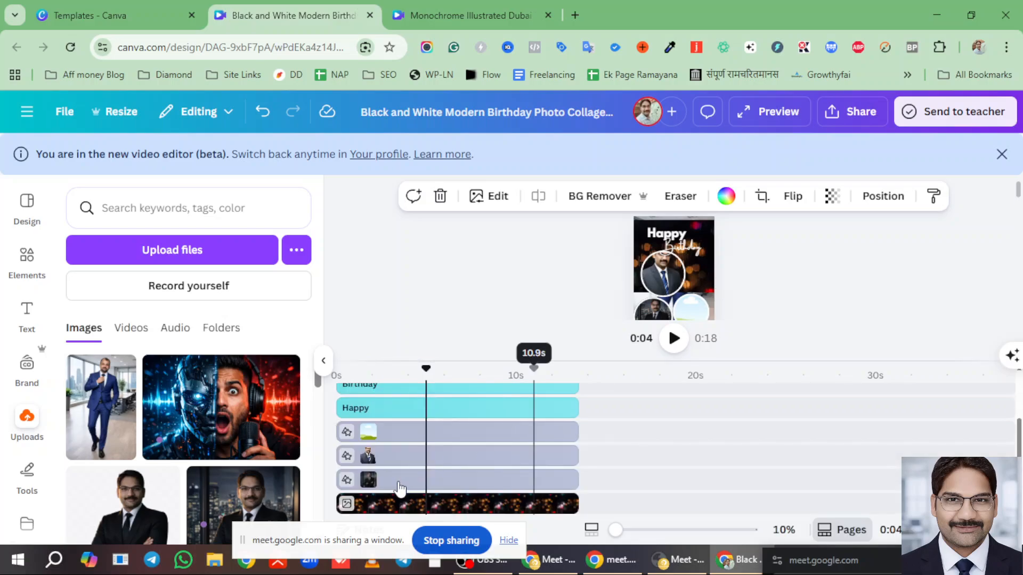
scroll(400, 488, "down", 2)
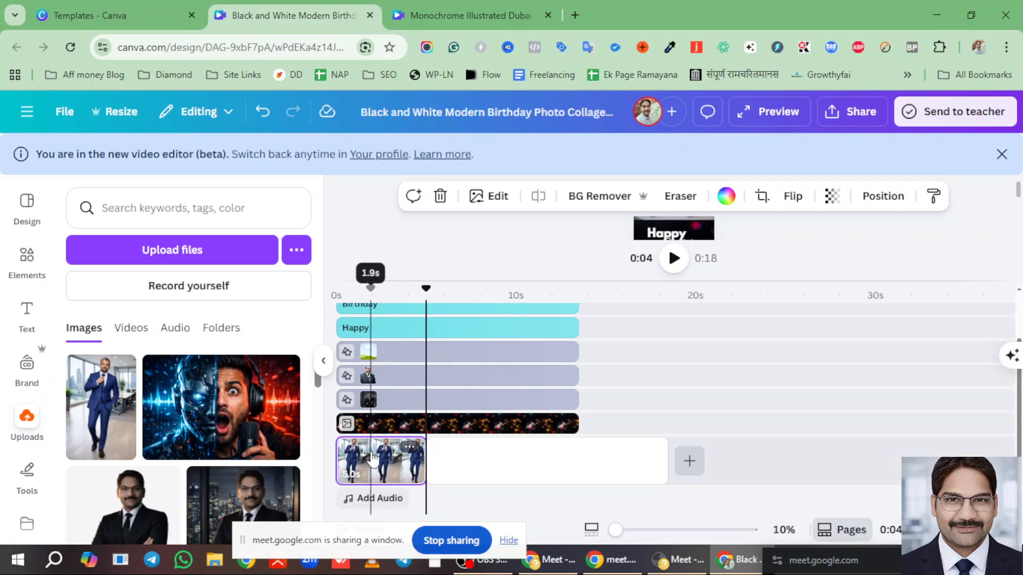
left_click_drag(372, 458, 440, 405)
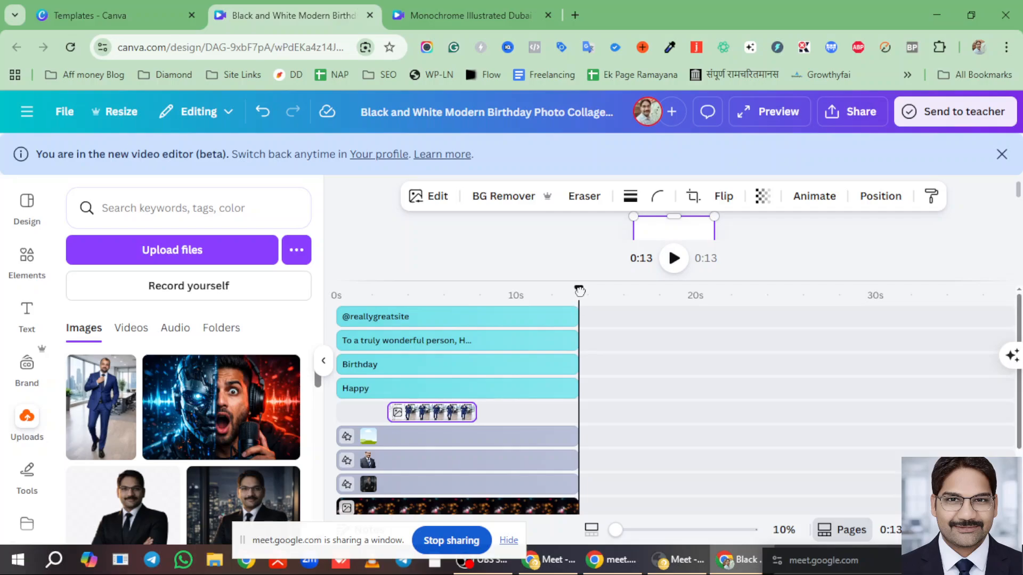
left_click(434, 313)
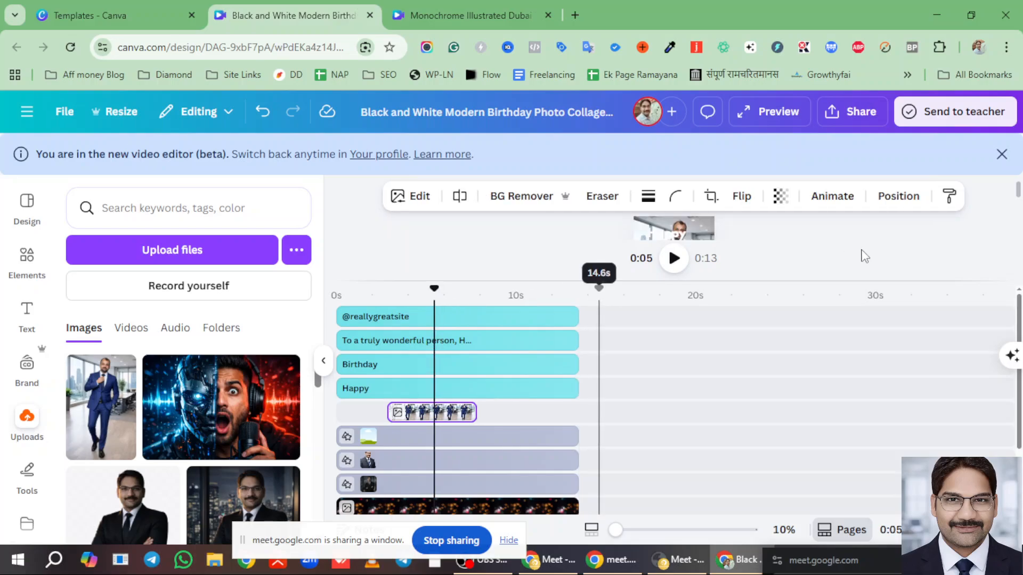
- Shrink the blue-suit photo and drop it into the bottom-right circle frame
left_click_drag(747, 278, 771, 438)
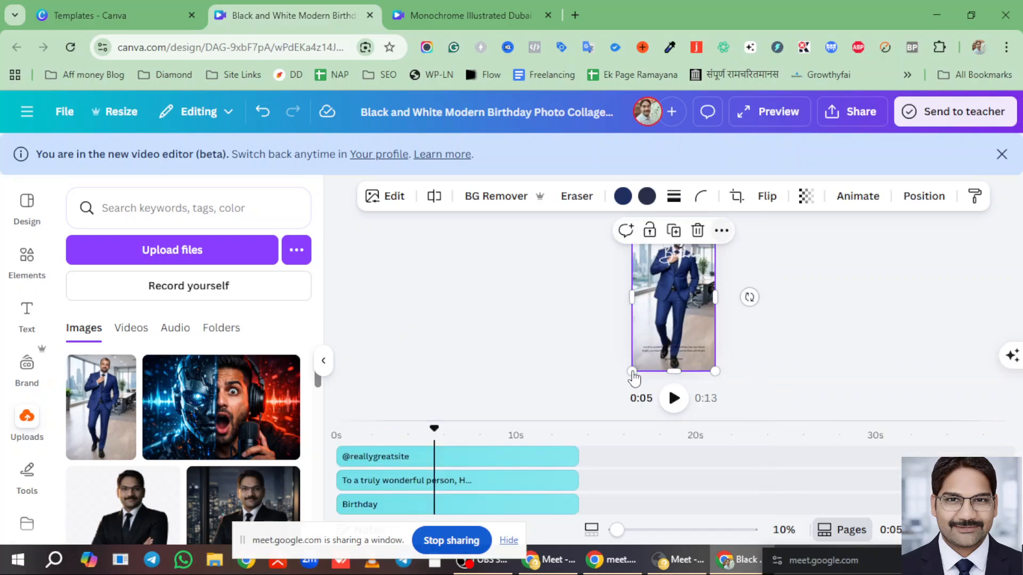
left_click_drag(631, 372, 673, 321)
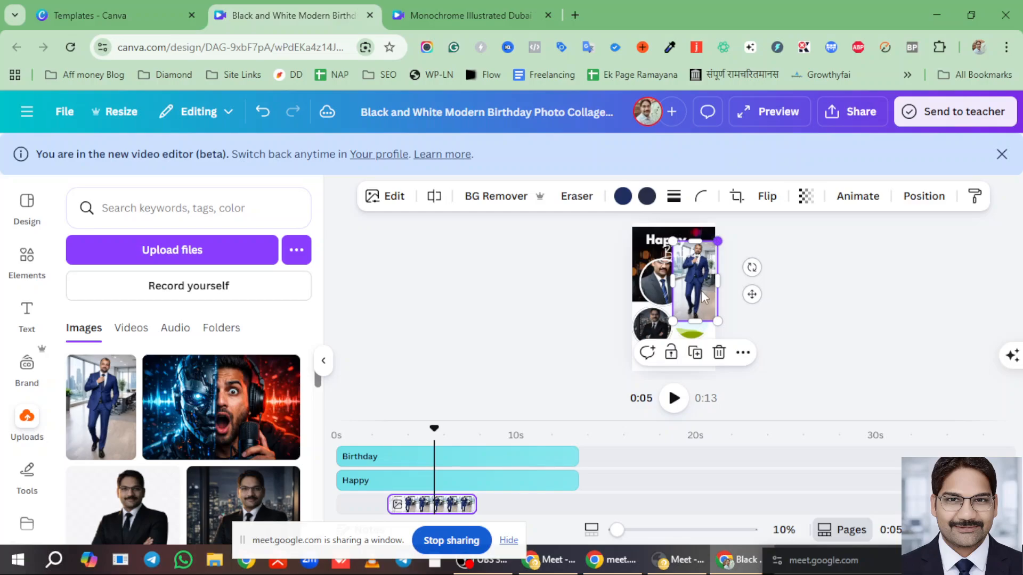
left_click_drag(717, 240, 692, 284)
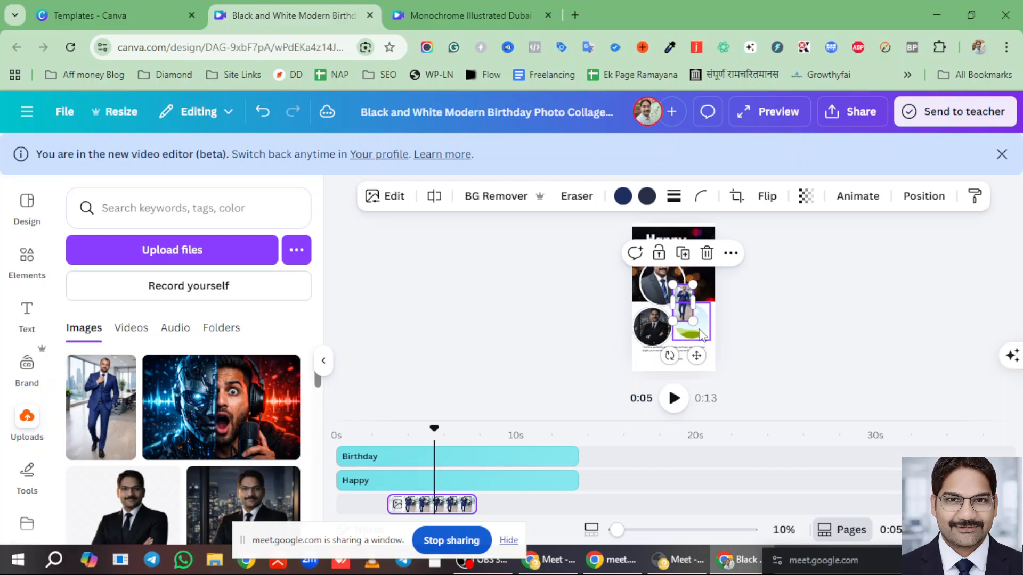
left_click_drag(687, 303, 698, 311)
left_click(783, 334)
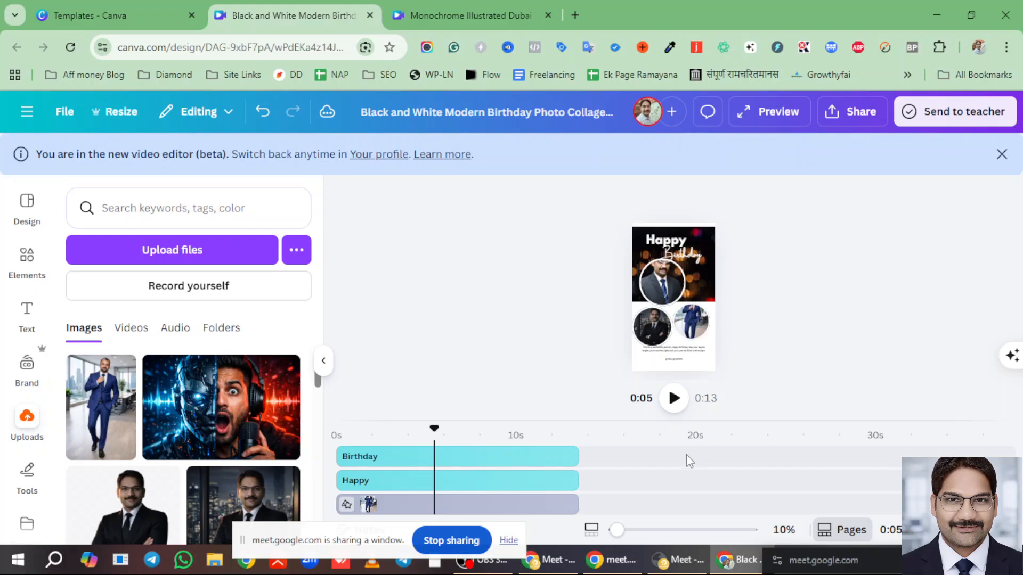
- Resize the timeline, zoom the collage to 28% and scroll down to the lower photos and greeting
left_click_drag(717, 421, 696, 261)
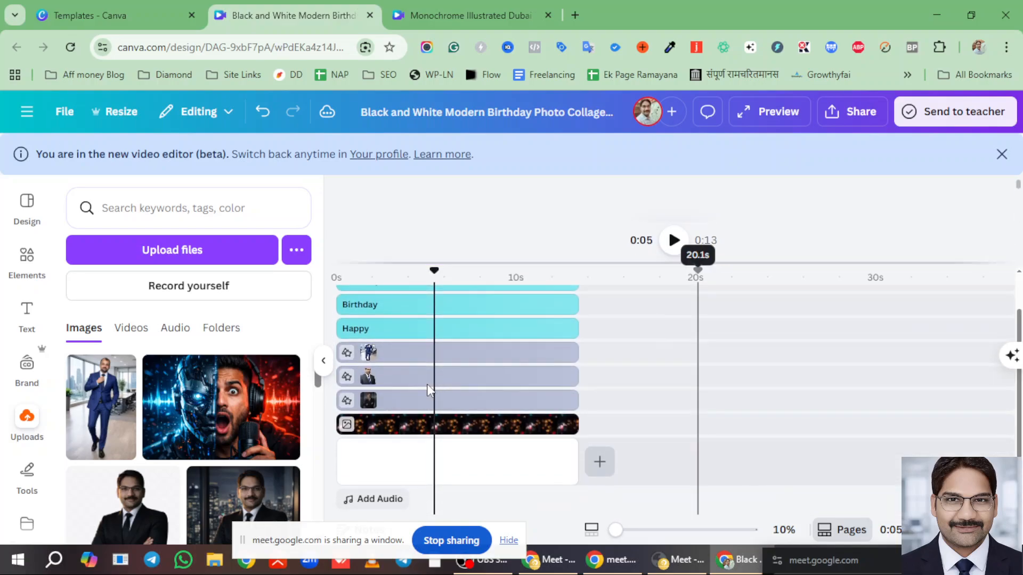
scroll(417, 442, "up", 1)
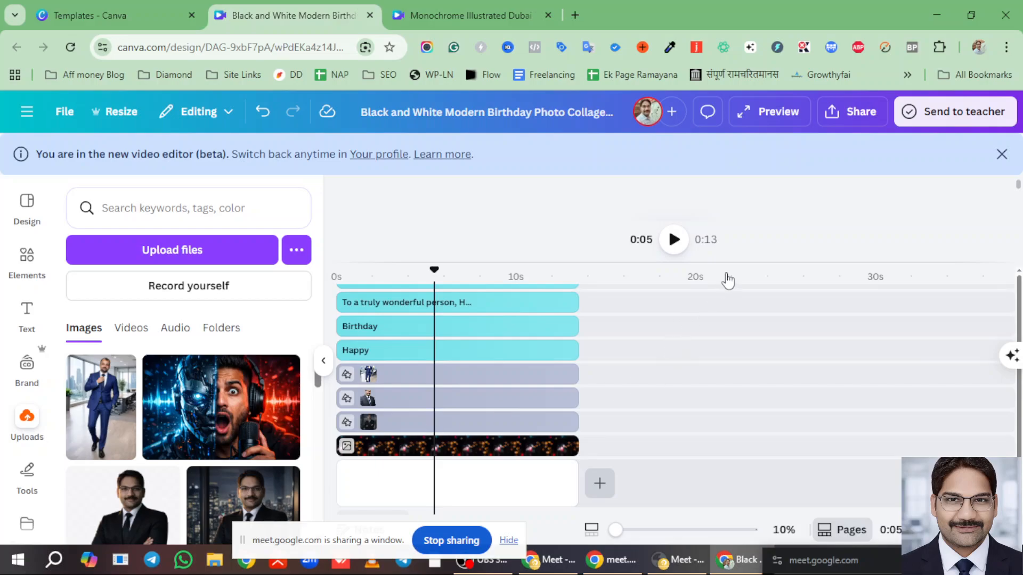
scroll(728, 280, "up", 1)
left_click_drag(726, 262, 732, 449)
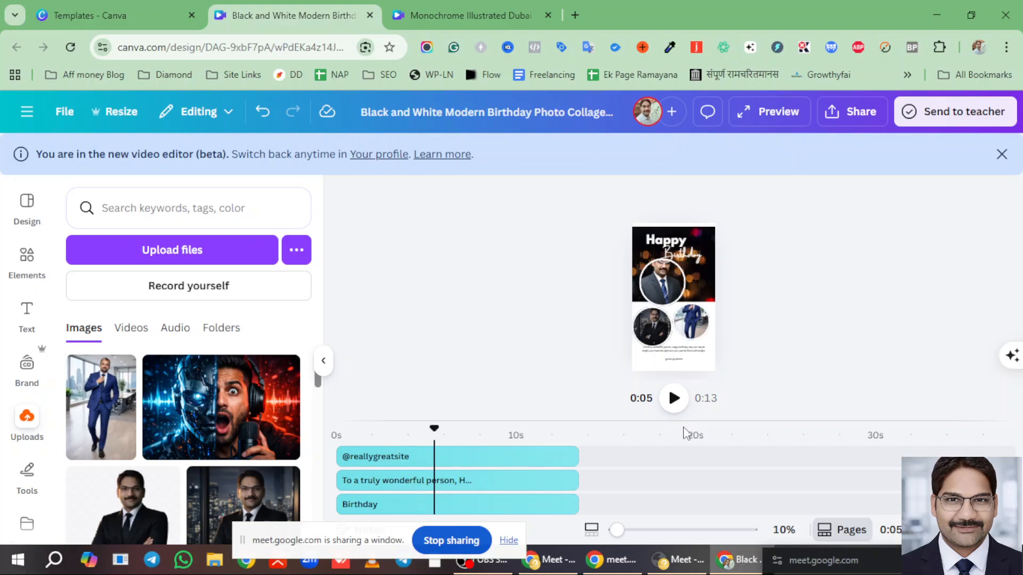
left_click_drag(618, 531, 651, 531)
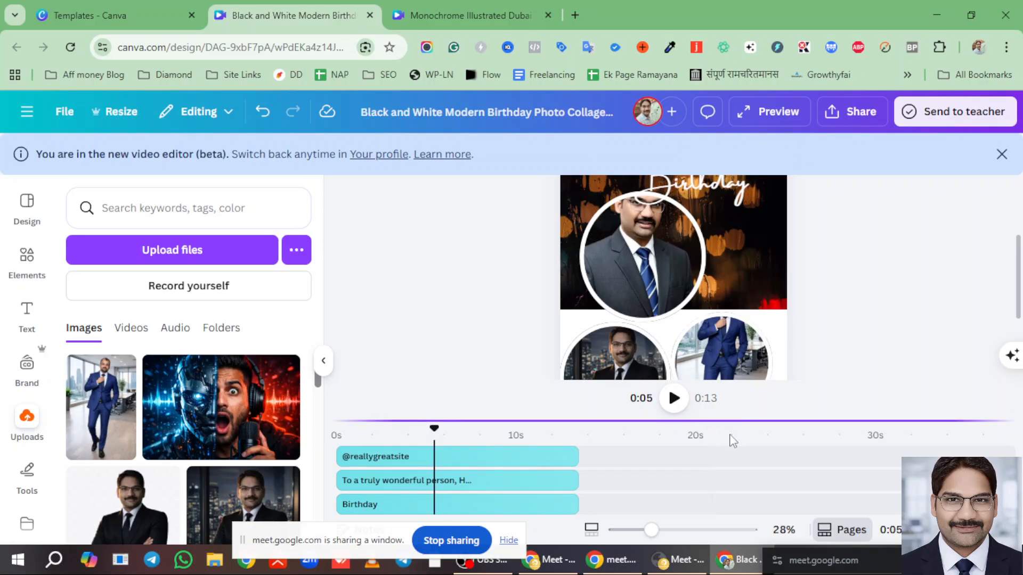
scroll(664, 245, "down", 3)
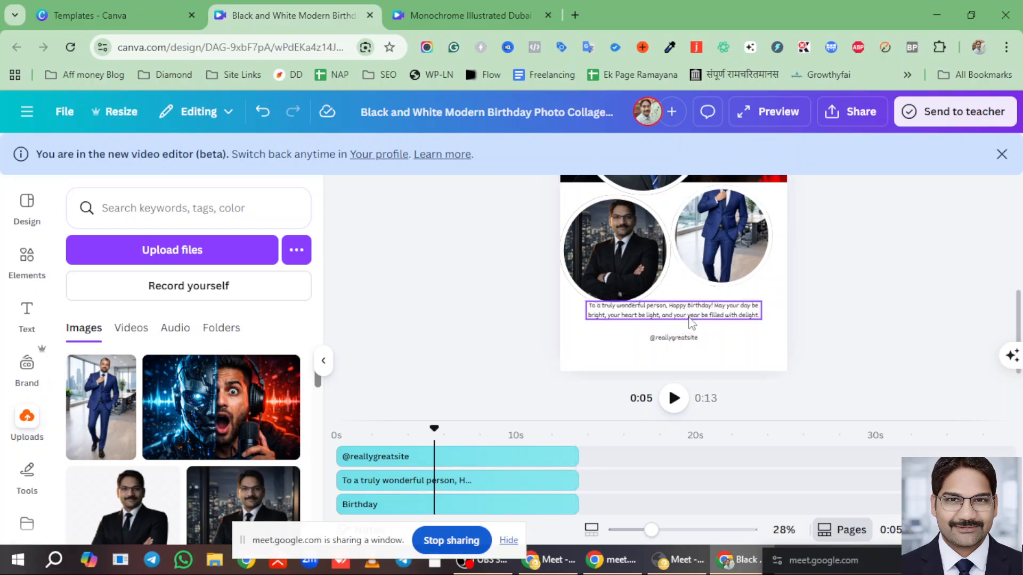
left_click(690, 319)
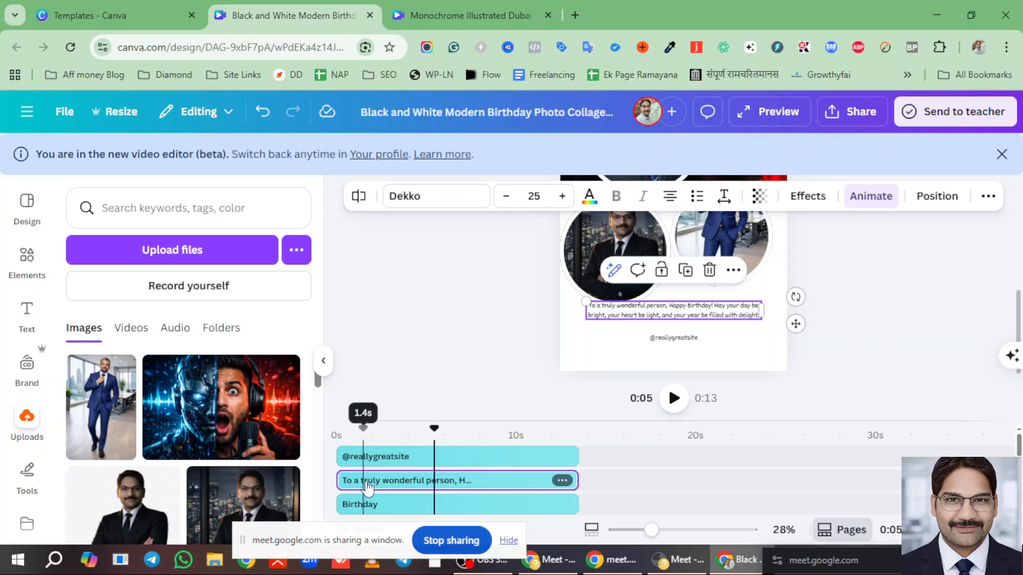
left_click(472, 481)
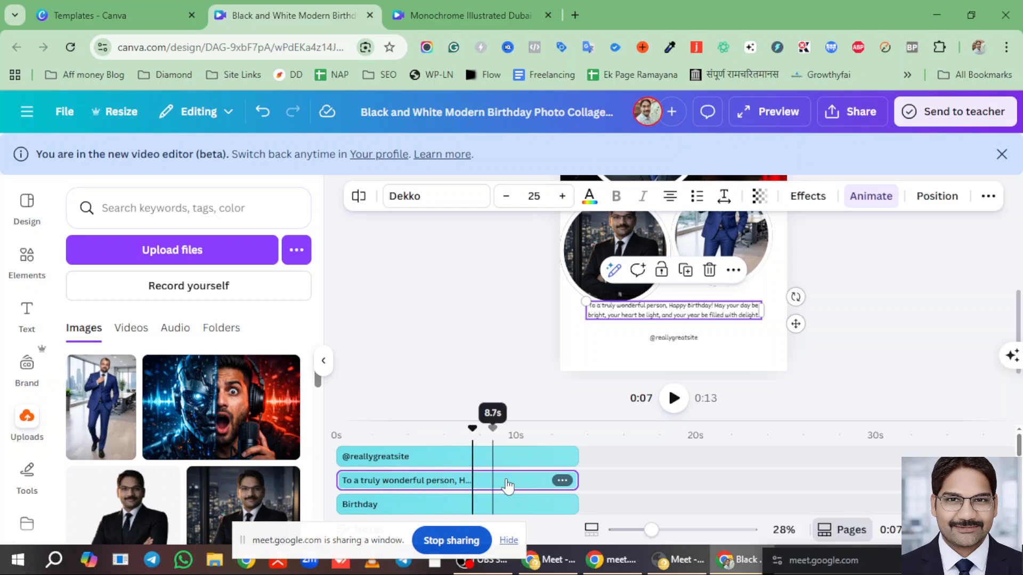
double_click(688, 311)
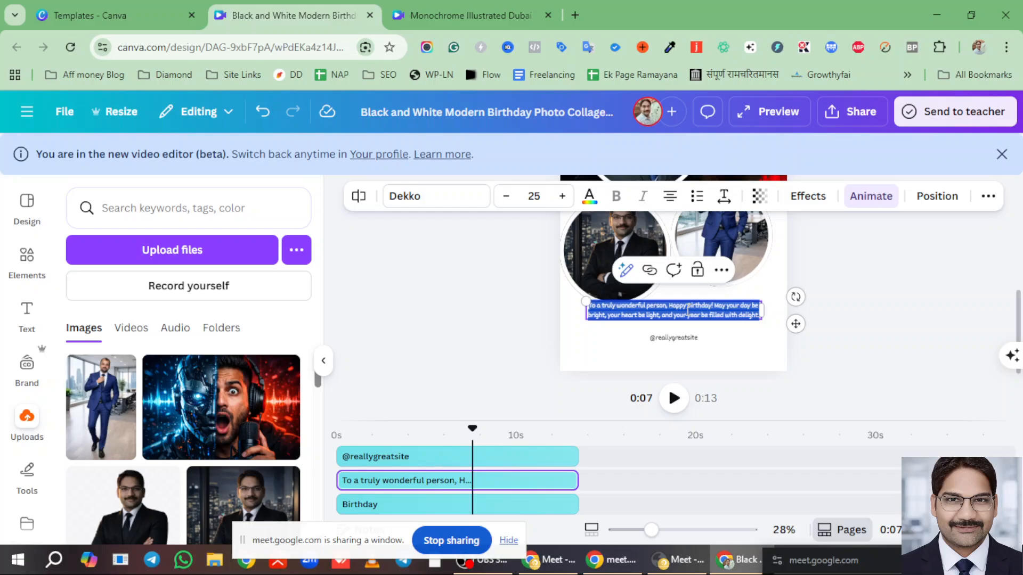
left_click(389, 456)
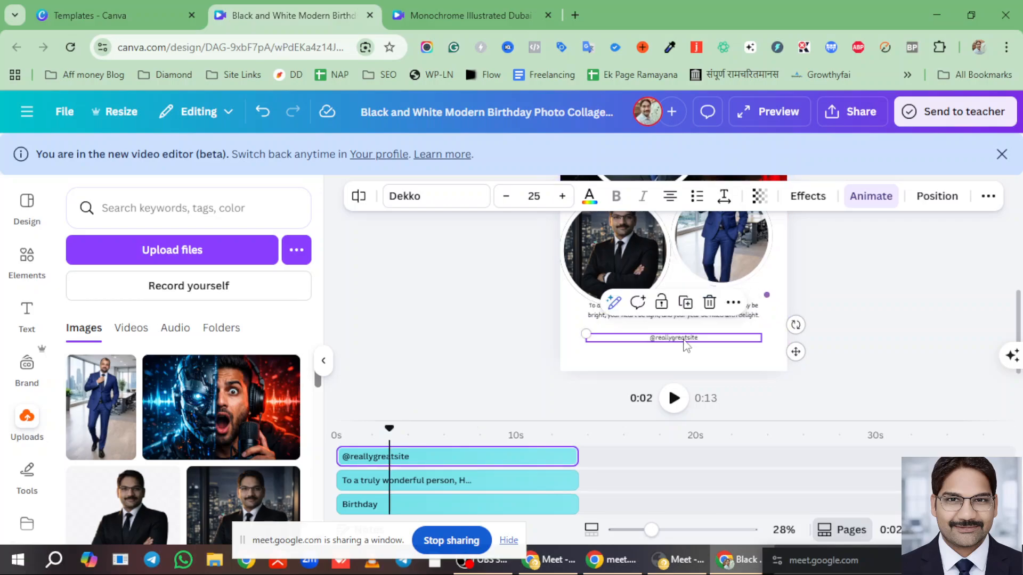
double_click(685, 344)
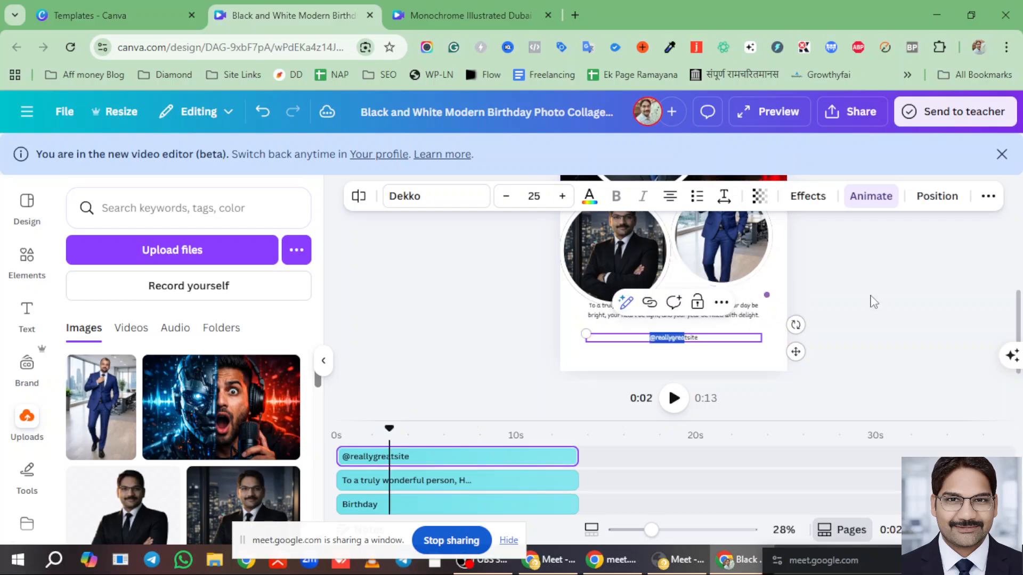
left_click(873, 302)
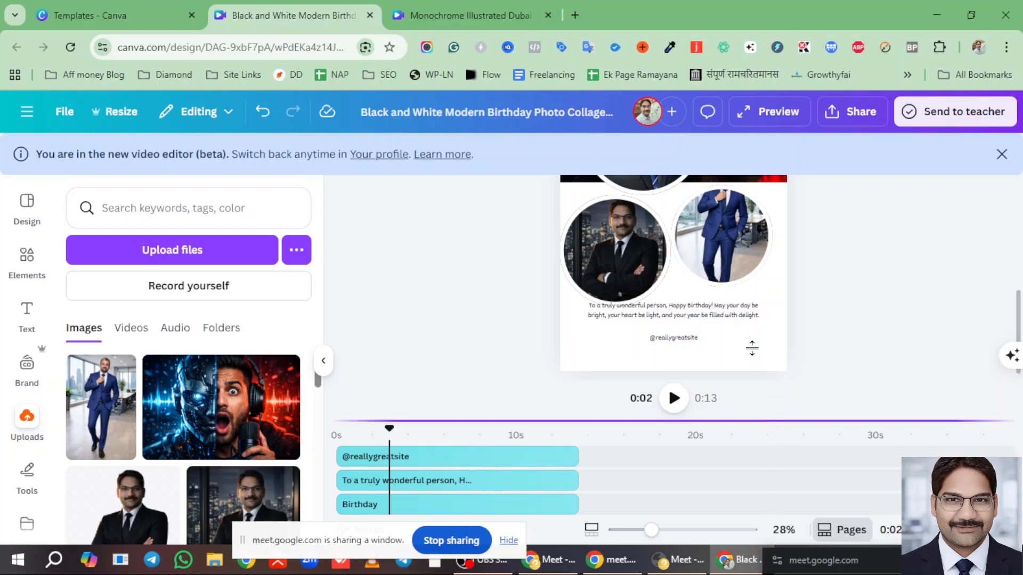
left_click_drag(717, 421, 713, 347)
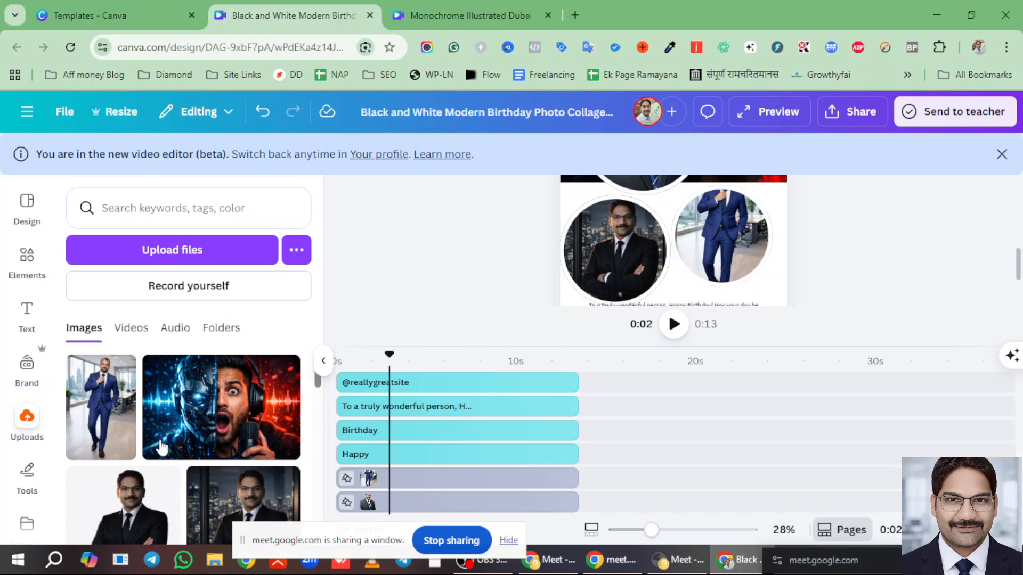
- Stretch the bokeh photo behind Happy Birthday to the page edge and size it 1,080 × 974
scroll(612, 276, "up", 5)
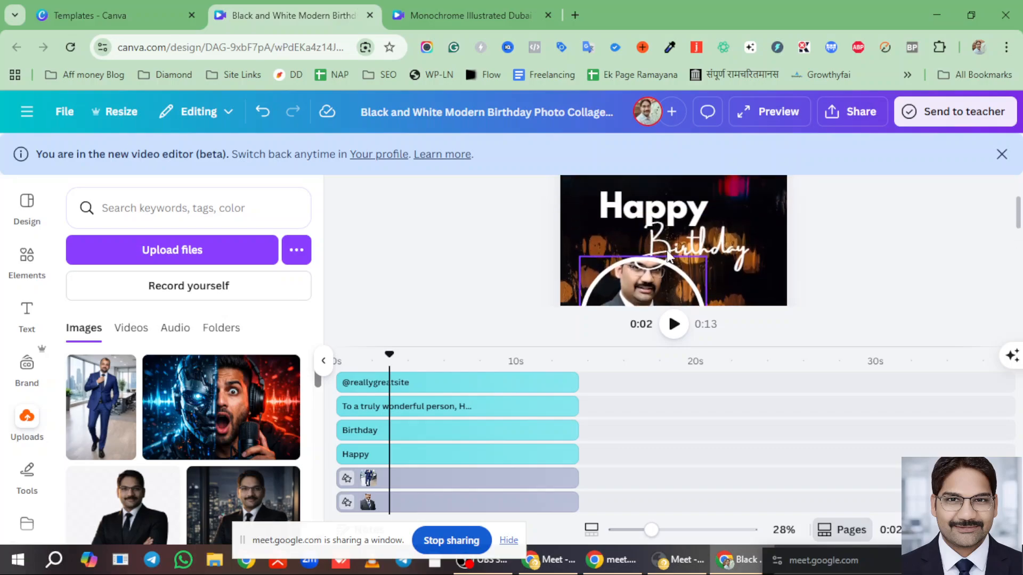
left_click(646, 273)
scroll(708, 245, "down", 5)
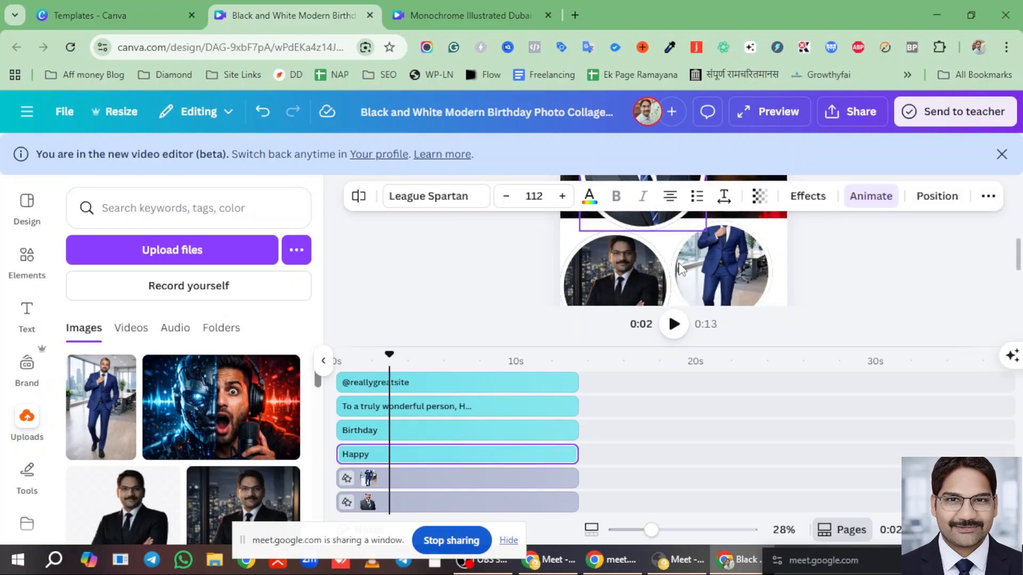
scroll(735, 239, "up", 2)
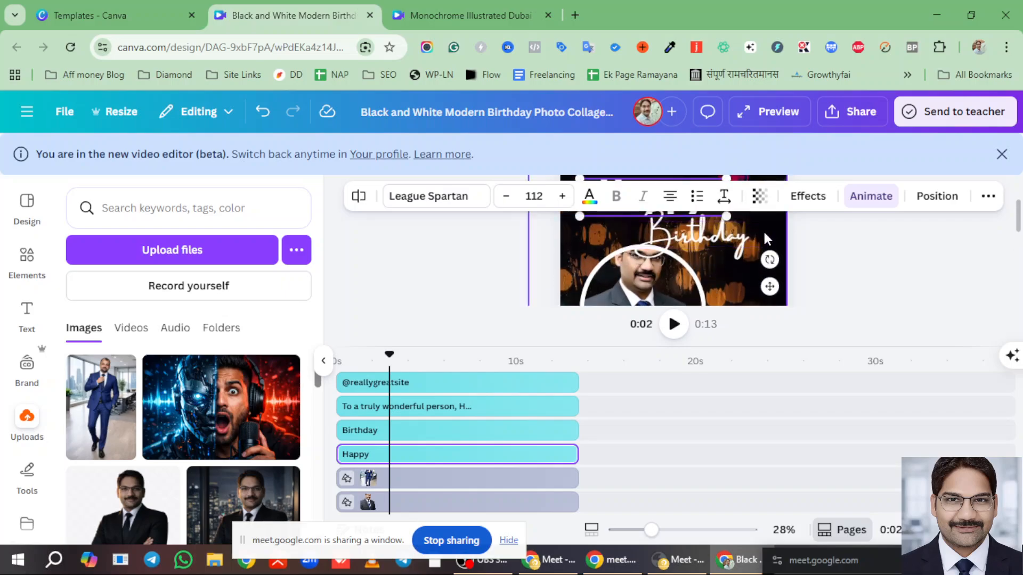
left_click(774, 226)
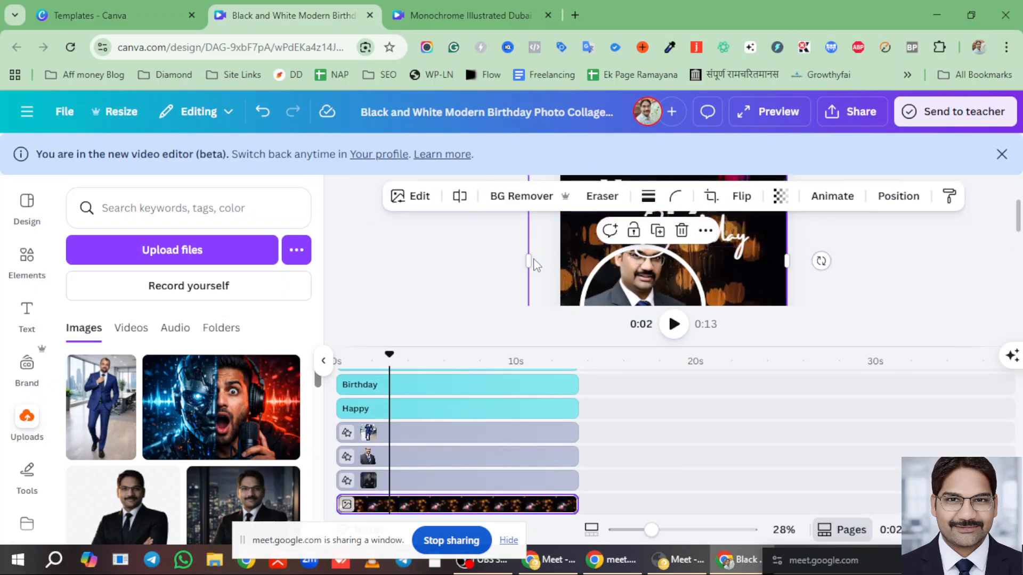
mouse_move(539, 261)
left_mouse_down()
mouse_move(561, 260)
mouse_move(547, 272)
left_mouse_up()
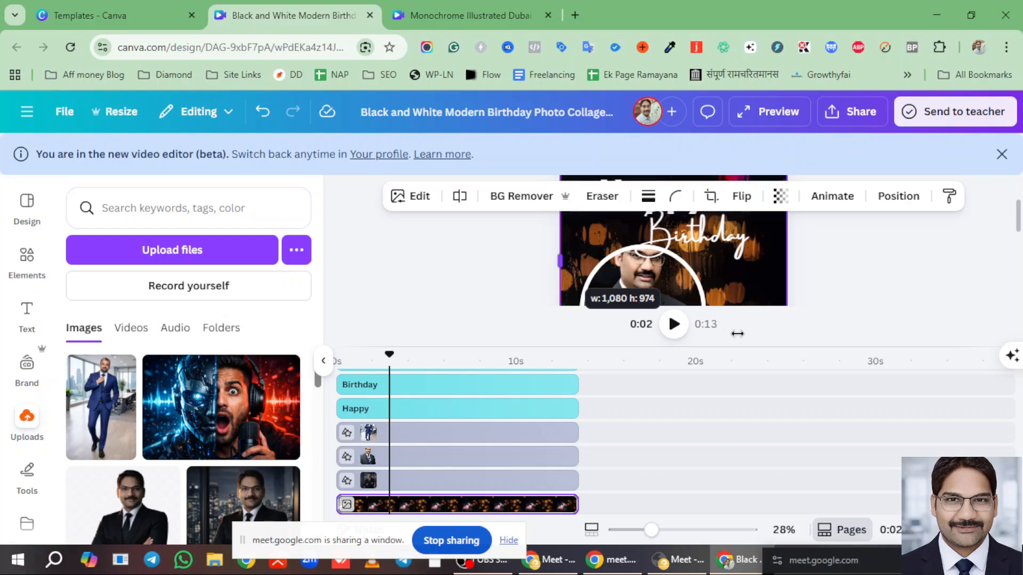
left_click_drag(737, 334, 737, 408)
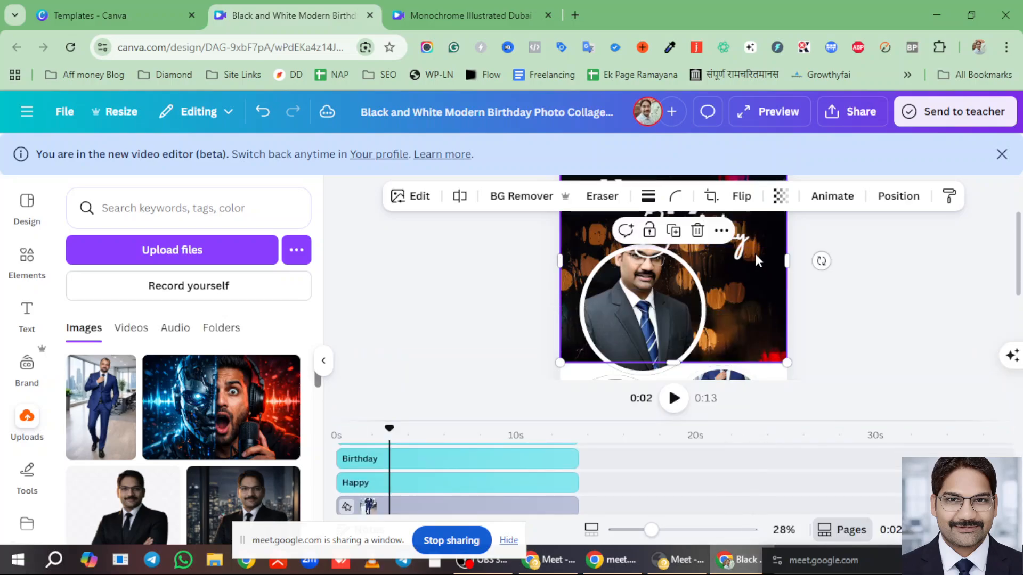
scroll(755, 253, "up", 2)
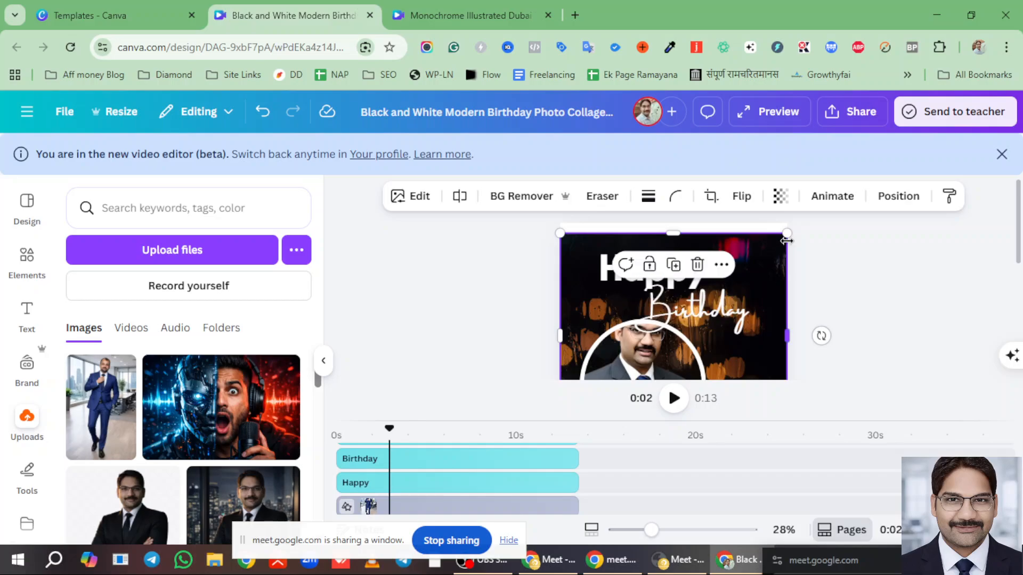
left_click_drag(786, 241, 715, 307)
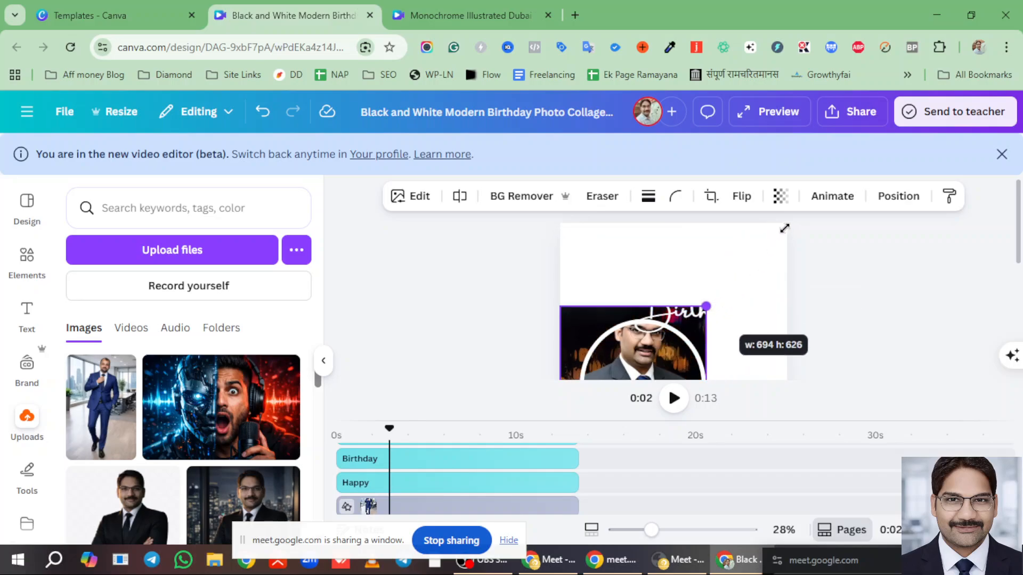
left_click_drag(785, 228, 797, 222)
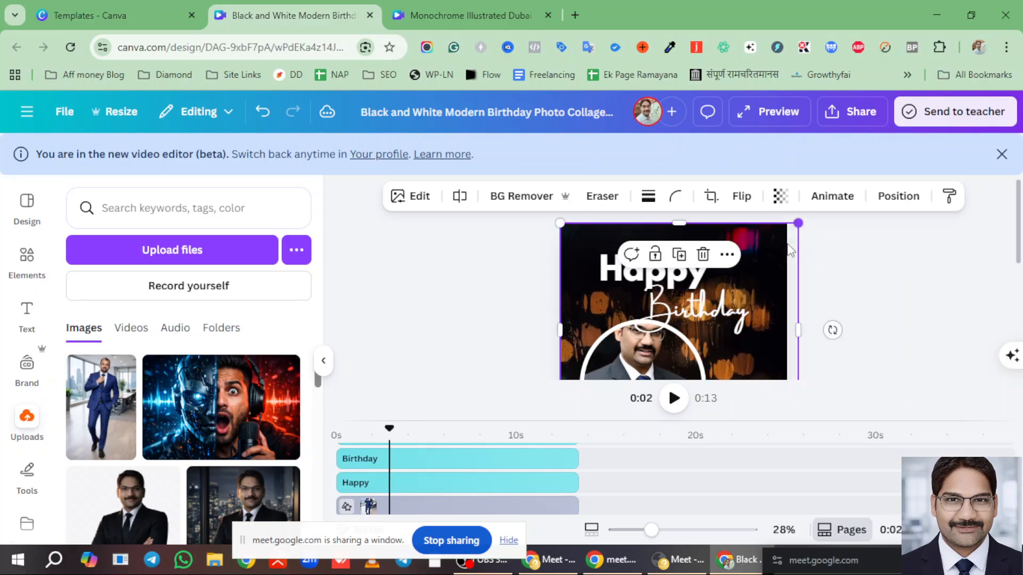
left_click(871, 287)
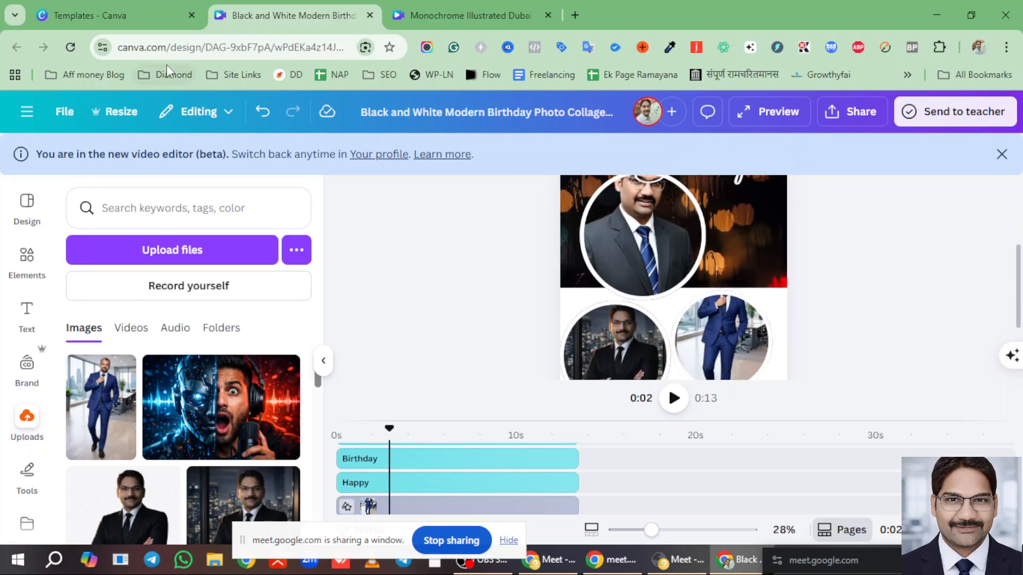
- In the Templates tab's Create a design window, list Presentations and scroll through templates like Portfolio and Marketing Plan
left_click(104, 14)
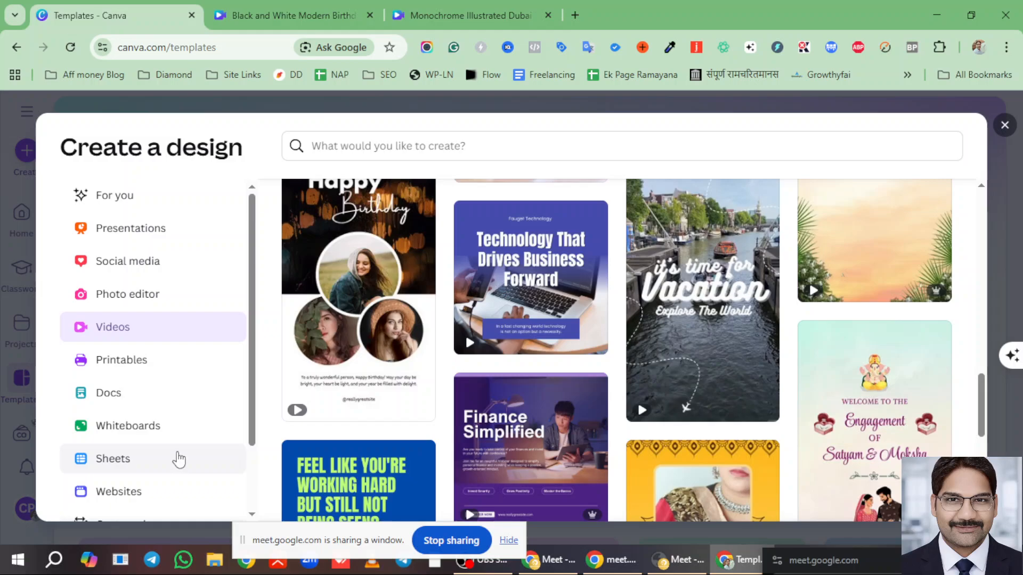
left_click(132, 228)
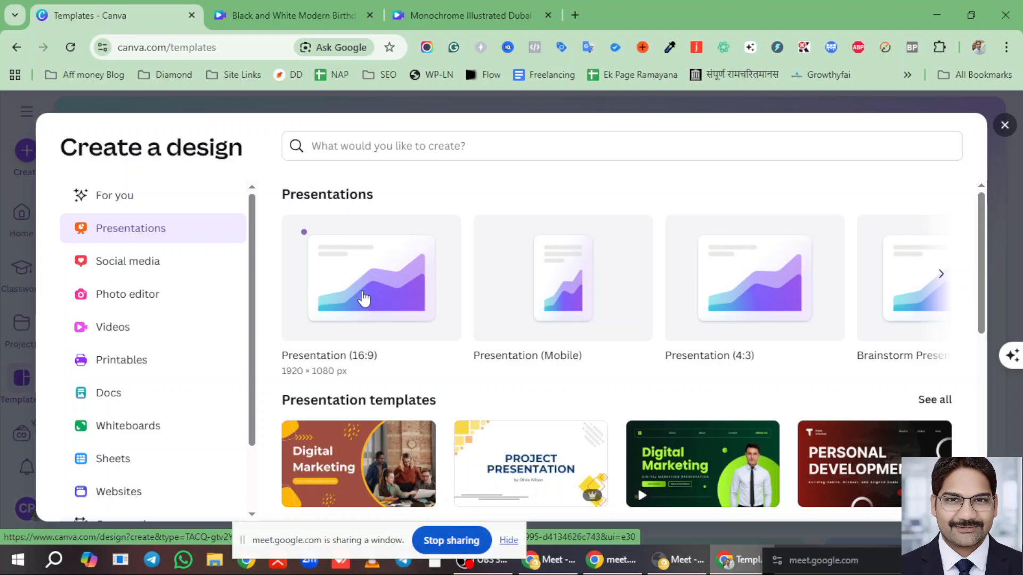
scroll(416, 324, "down", 1)
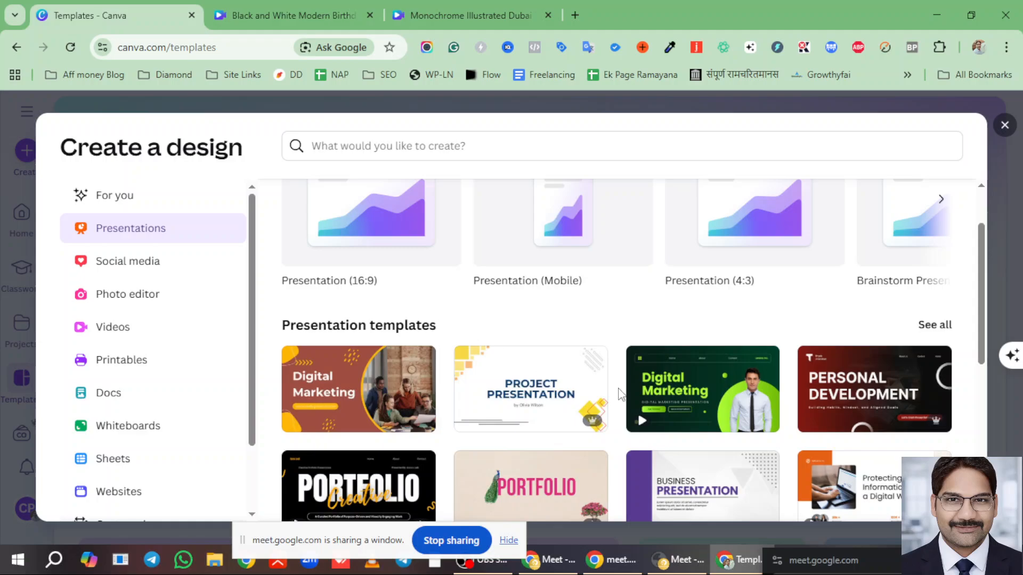
scroll(831, 388, "down", 2)
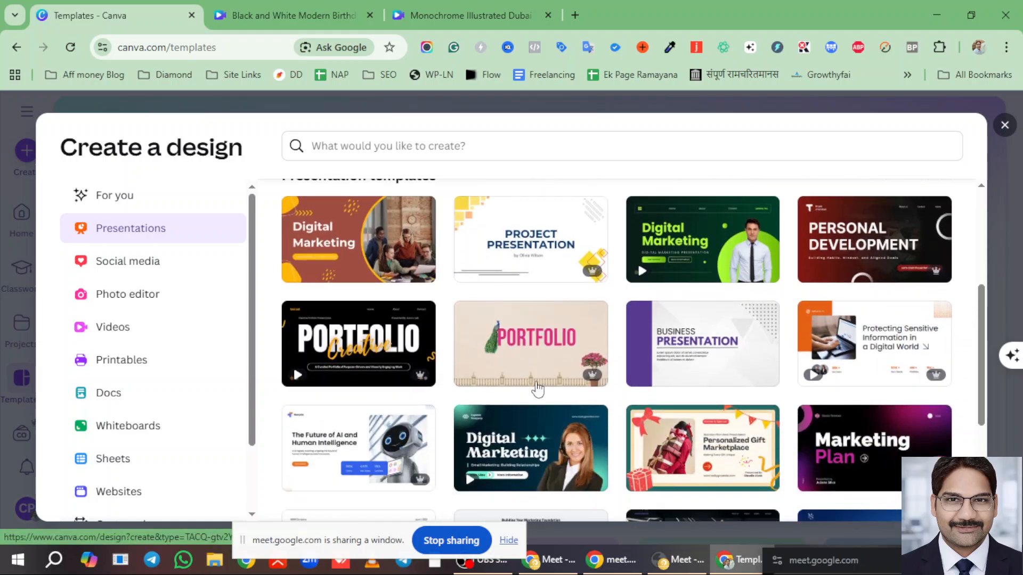
scroll(761, 393, "down", 1)
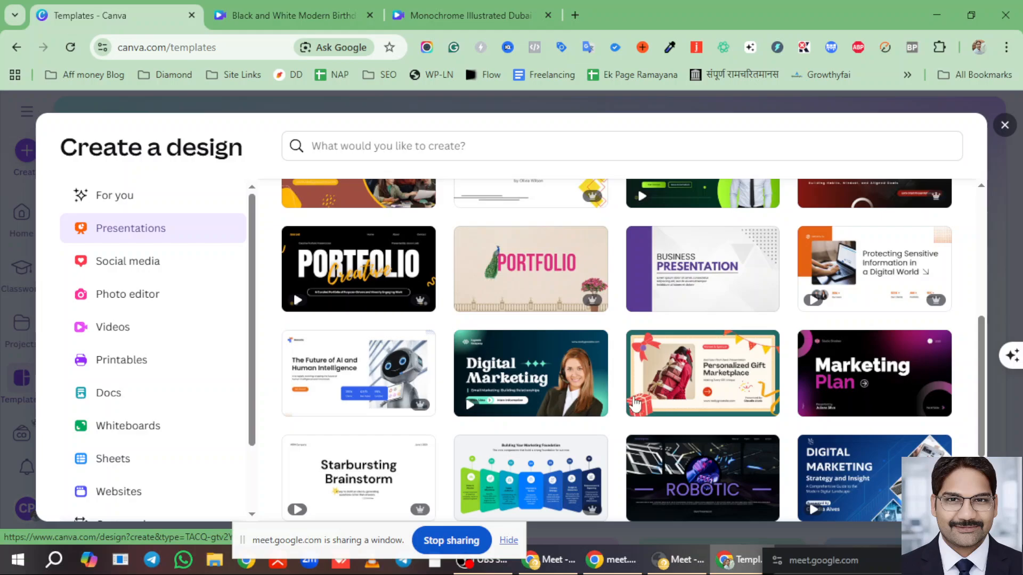
scroll(591, 405, "down", 1)
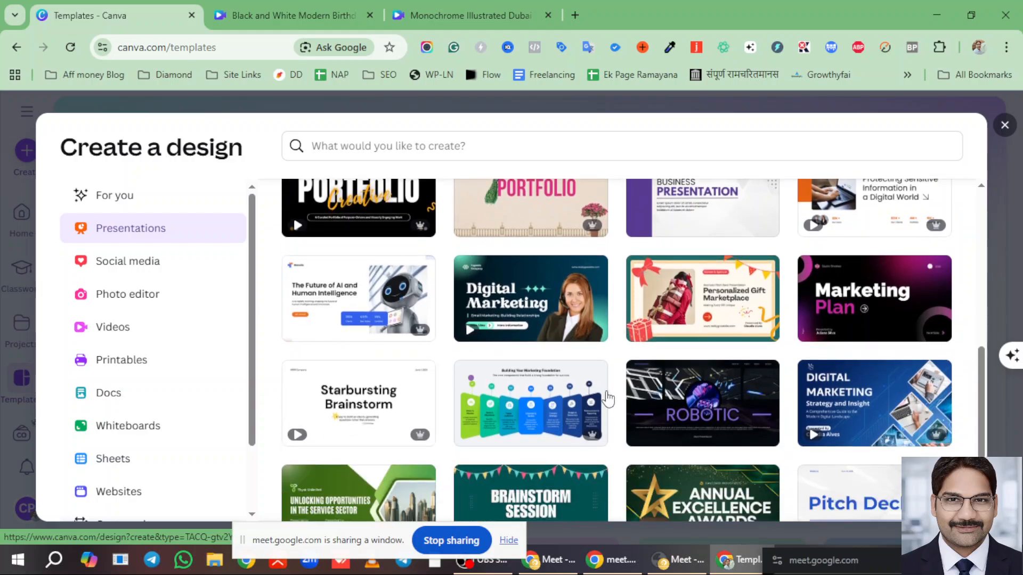
scroll(608, 398, "down", 1)
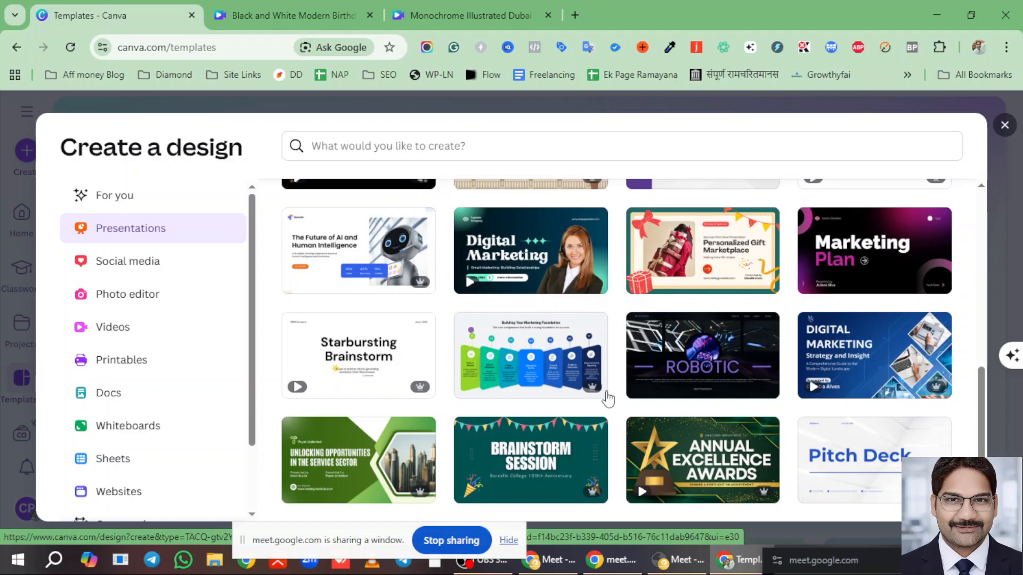
scroll(685, 408, "up", 1)
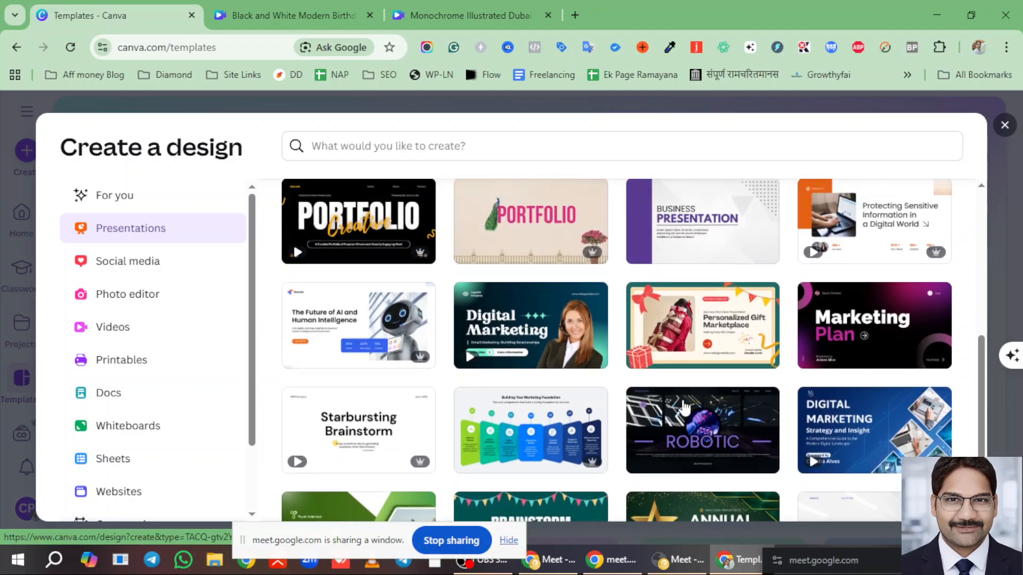
- Open 'The Future of AI and Human Intelligence' template in a new editor tab
left_click(367, 318)
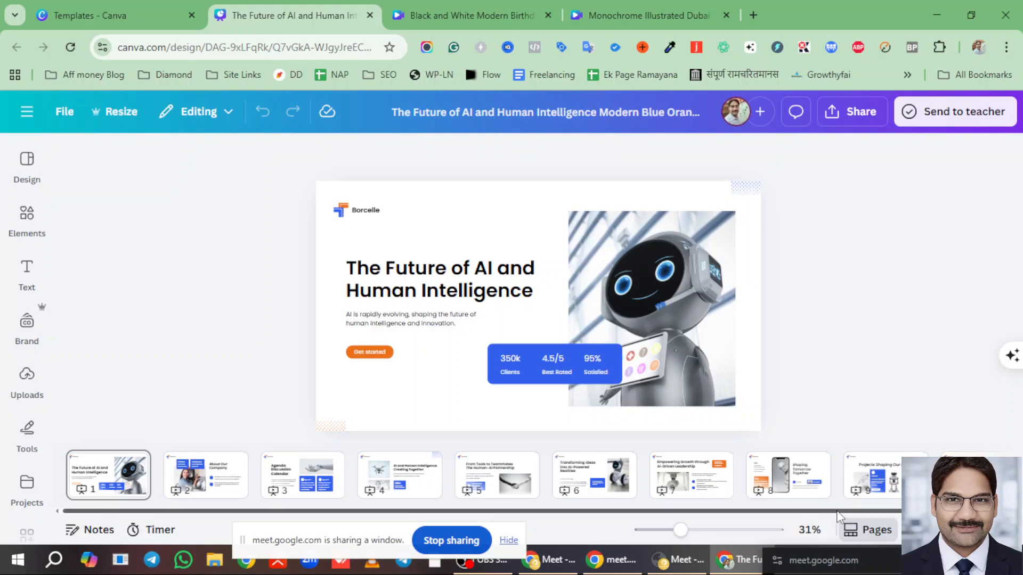
mouse_move(881, 510)
left_mouse_down()
mouse_move(981, 510)
mouse_move(878, 511)
left_mouse_up()
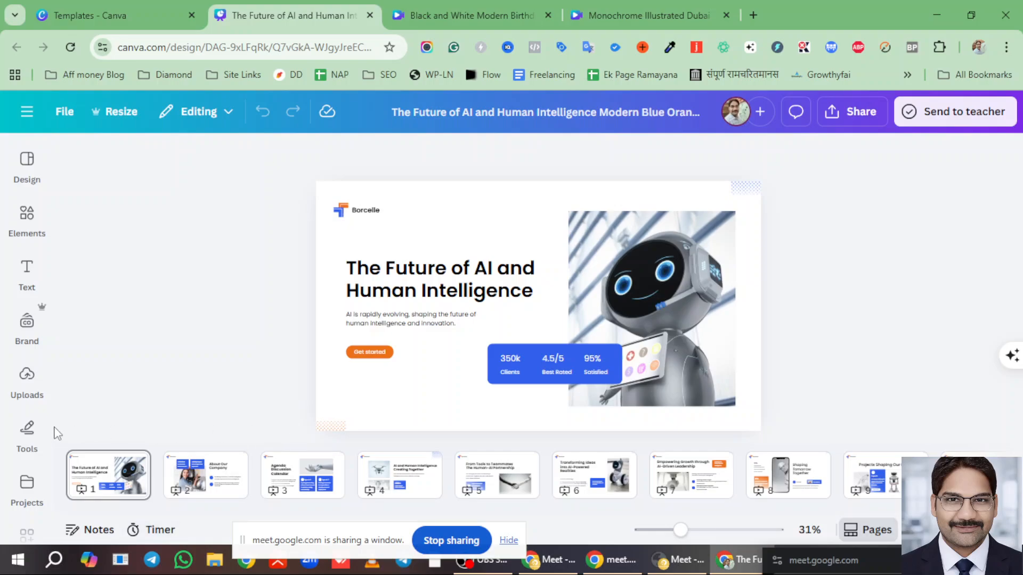
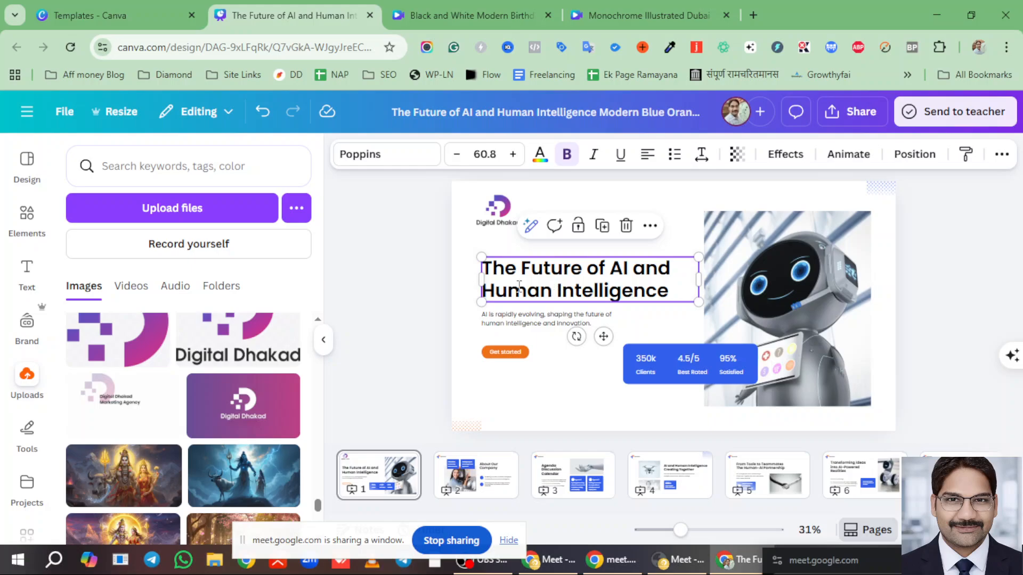
- Select the slide heading 'The Future of AI and Human Intelligence' for copying
double_click(500, 275)
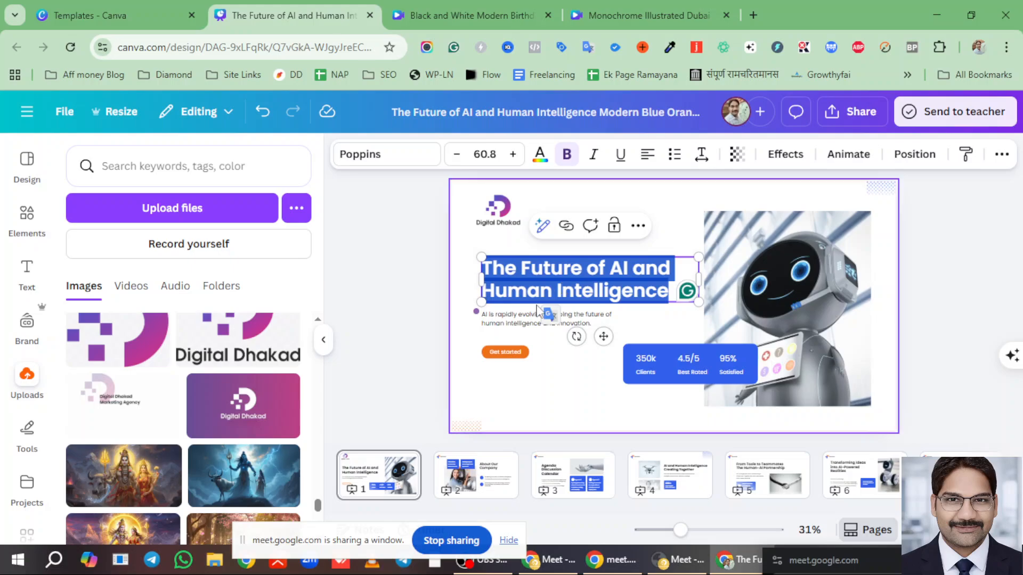
- Open ChatGPT in a new tab and ask it to write a better title for the pasted heading
left_click(753, 15)
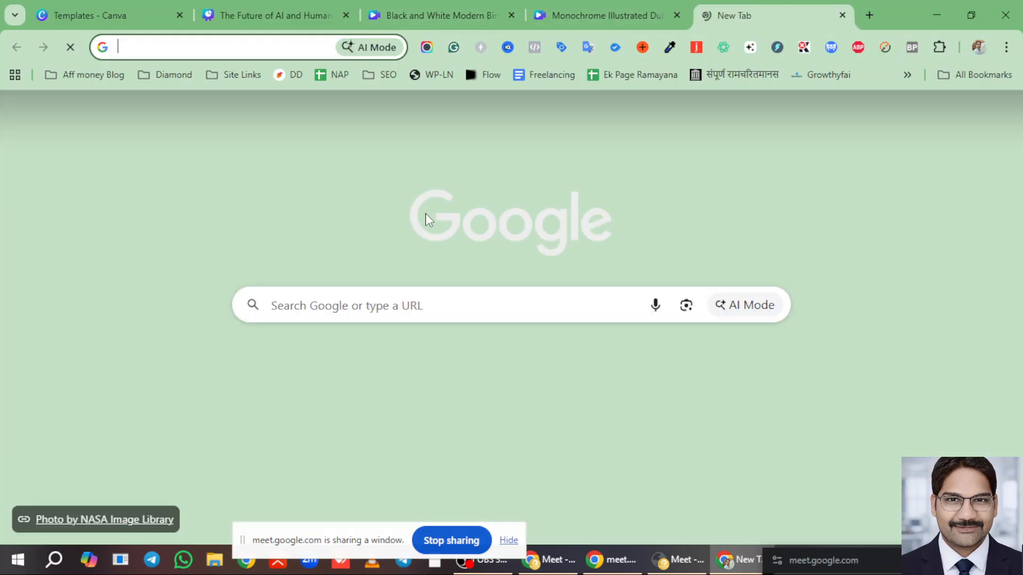
type("ch")
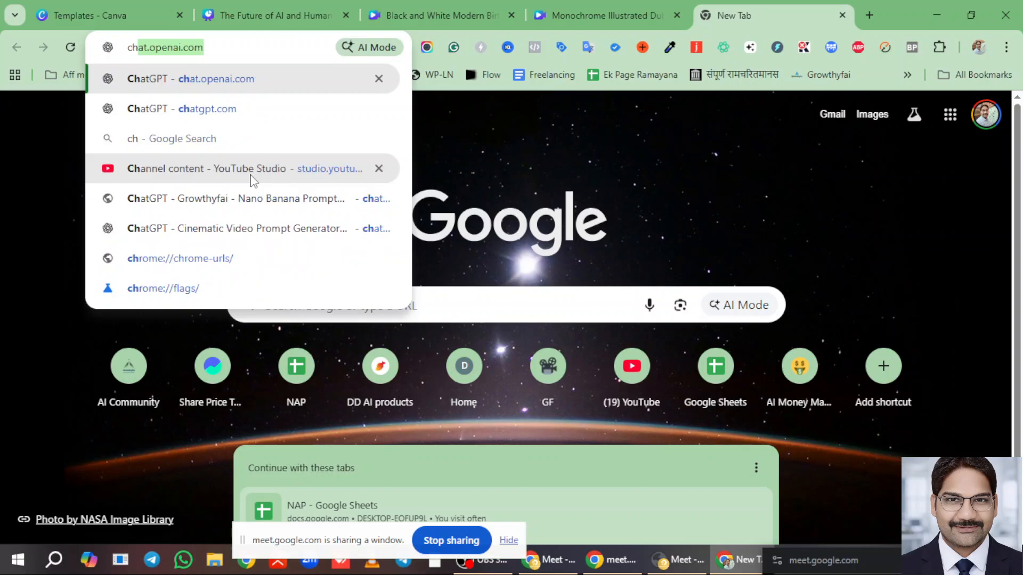
key("Return")
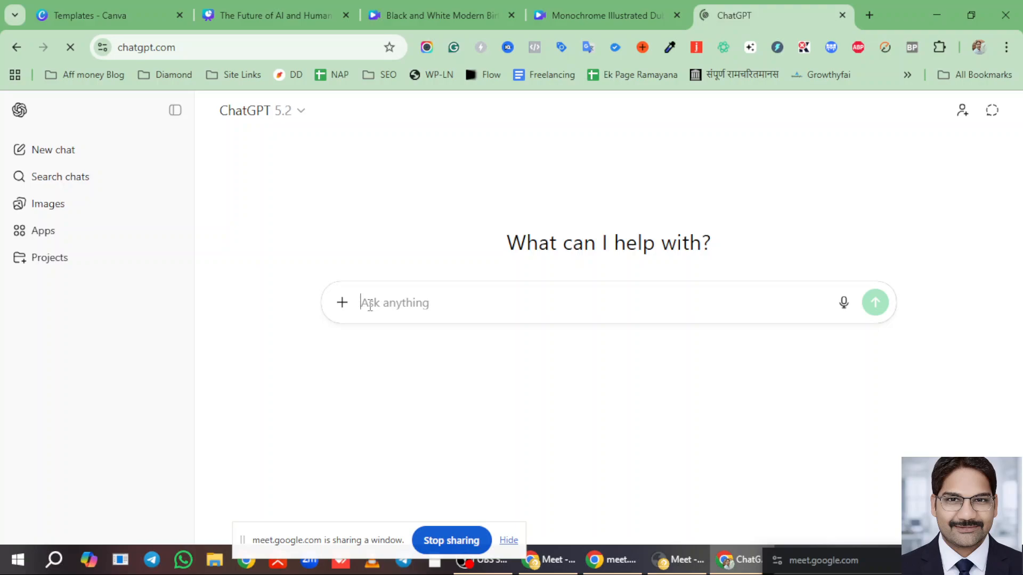
type("The Future of AI and Human Intelligence")
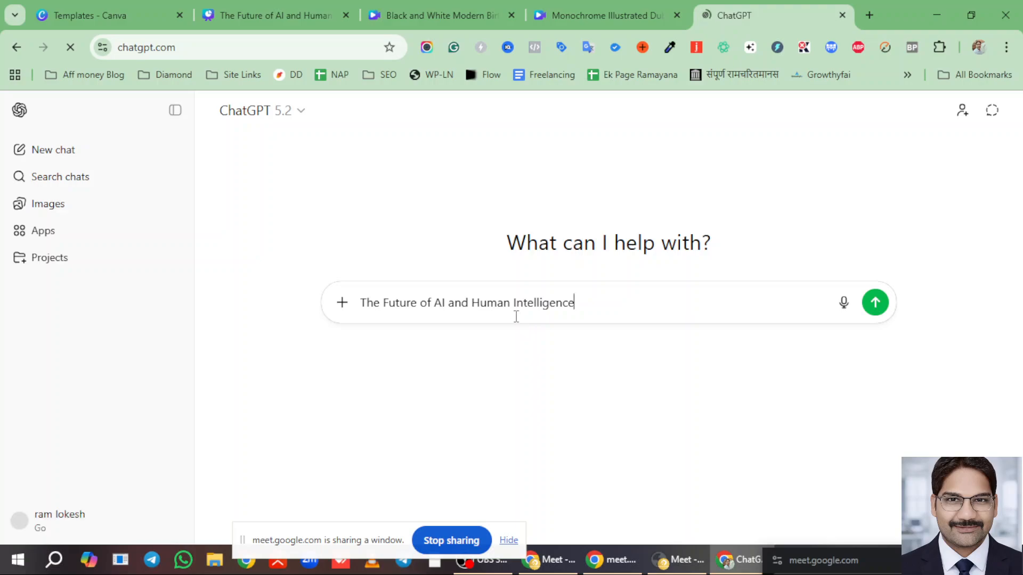
type(".  ")
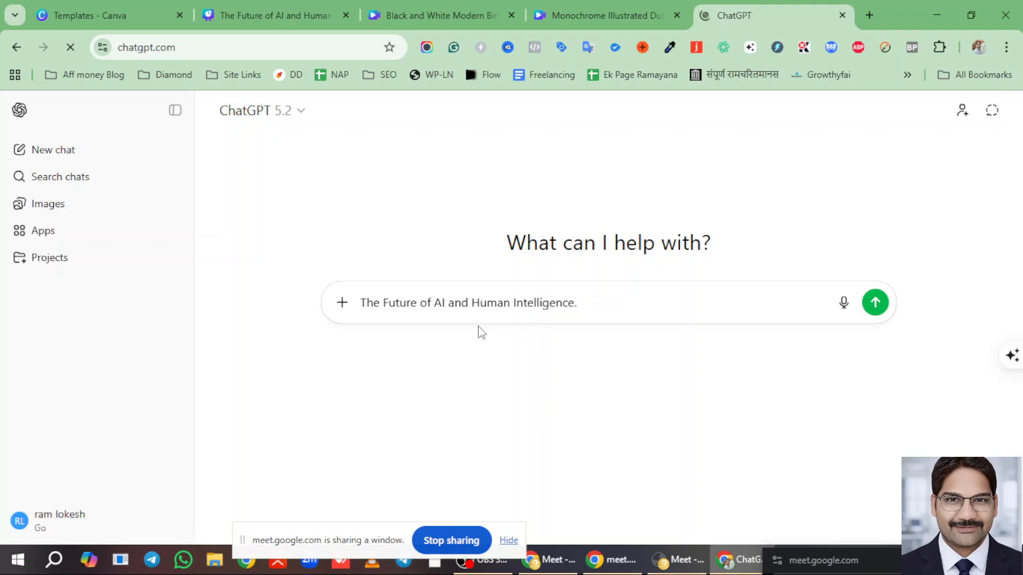
type("write a better")
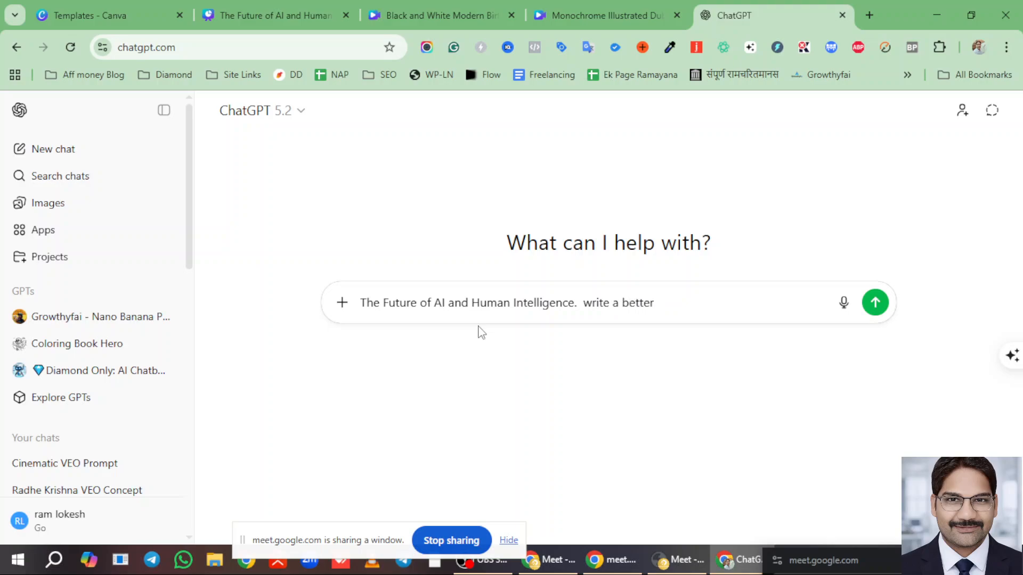
type(" title for it , for my ppt")
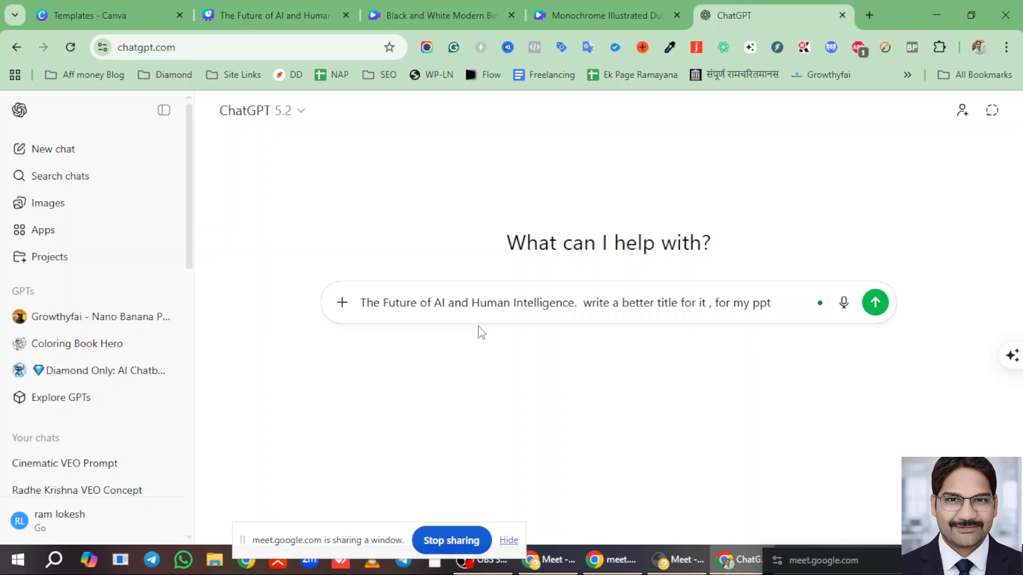
key("Return")
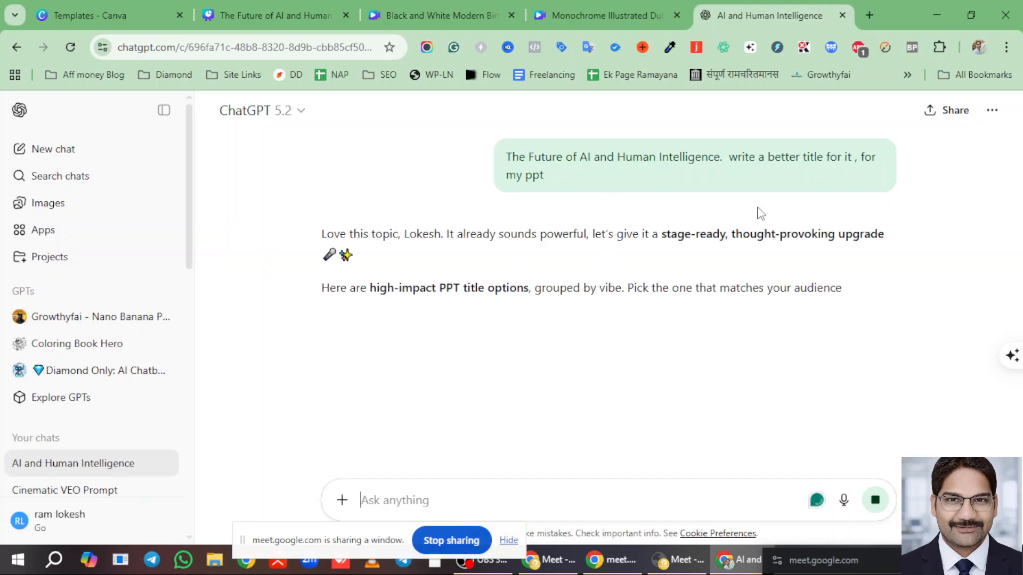
- Scroll ChatGPT's reply, highlighting title options like 'Human Intelligence in an AI-Driven World'
scroll(565, 297, "down", 1)
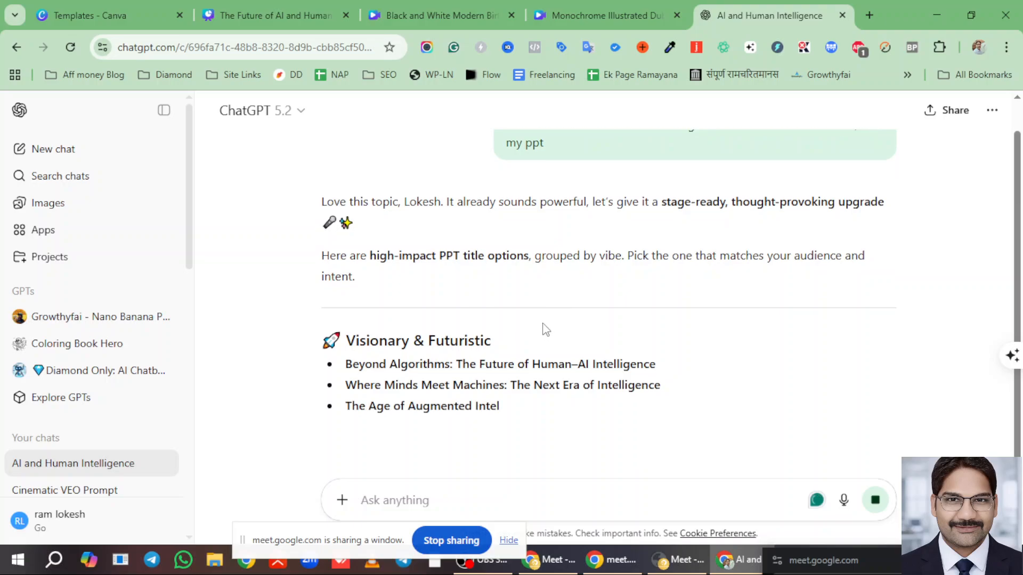
scroll(542, 330, "down", 1)
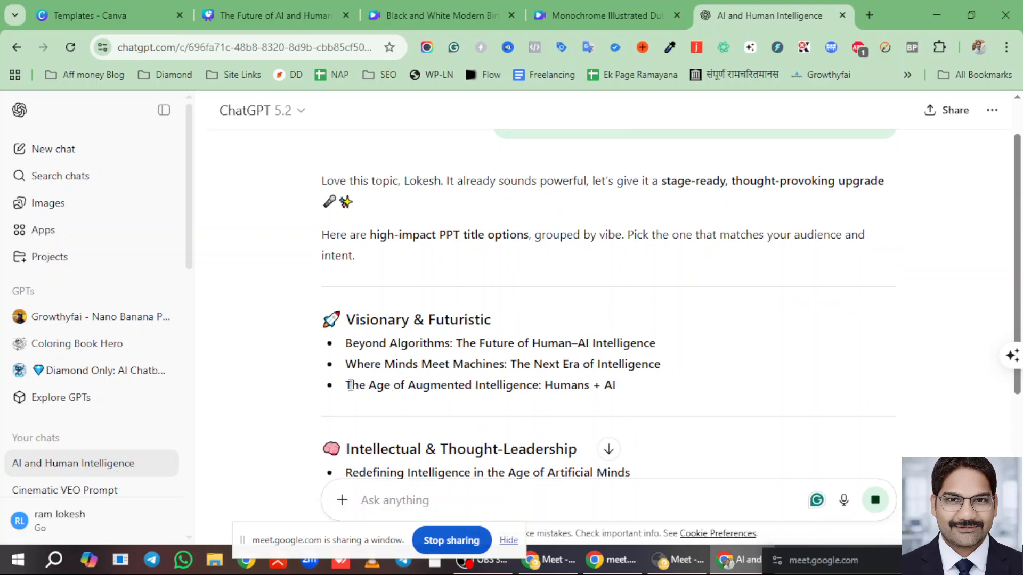
left_click_drag(347, 384, 618, 399)
left_click(628, 398)
scroll(581, 400, "down", 3)
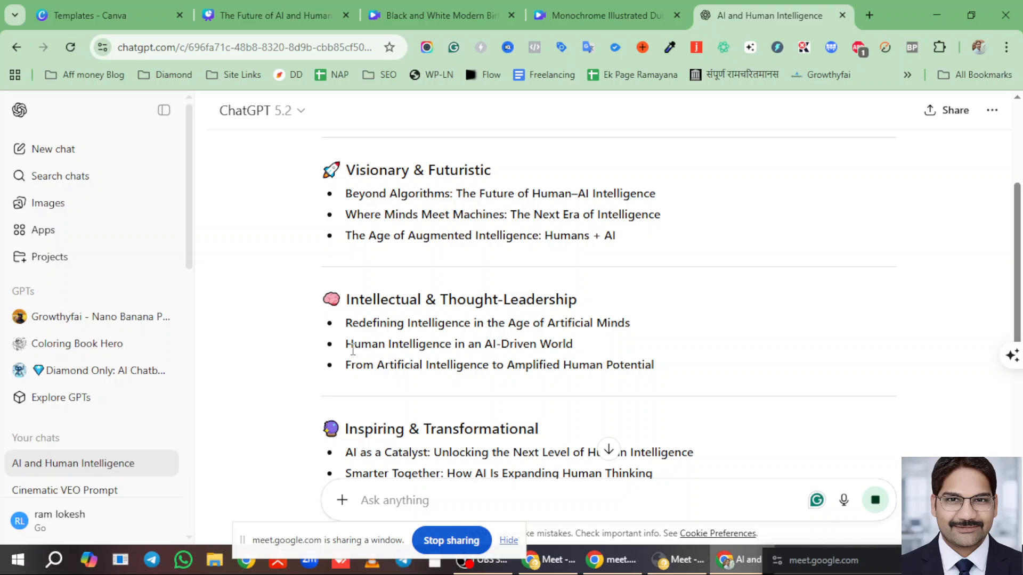
left_click_drag(353, 350, 580, 356)
scroll(580, 355, "down", 6)
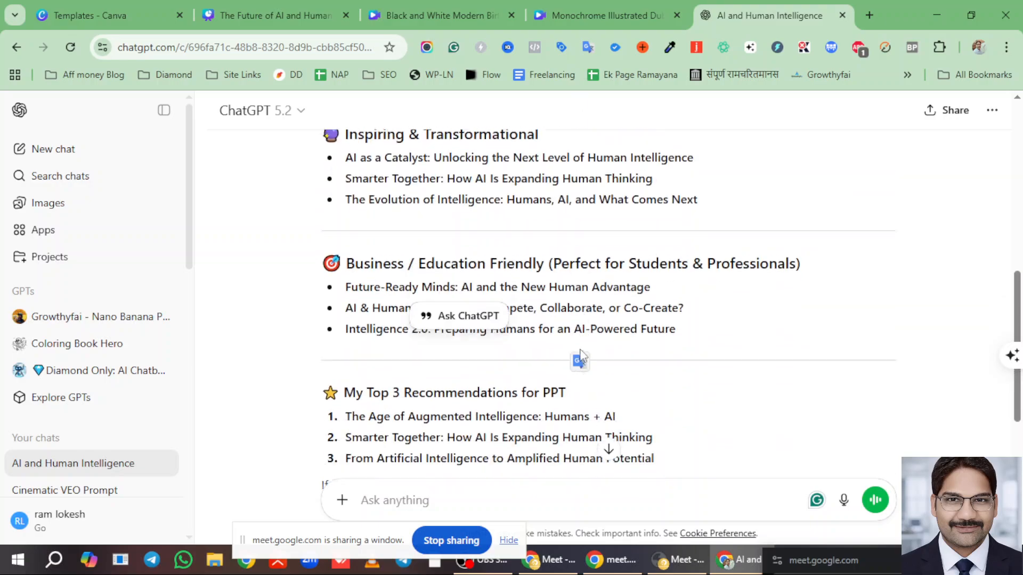
scroll(579, 358, "down", 3)
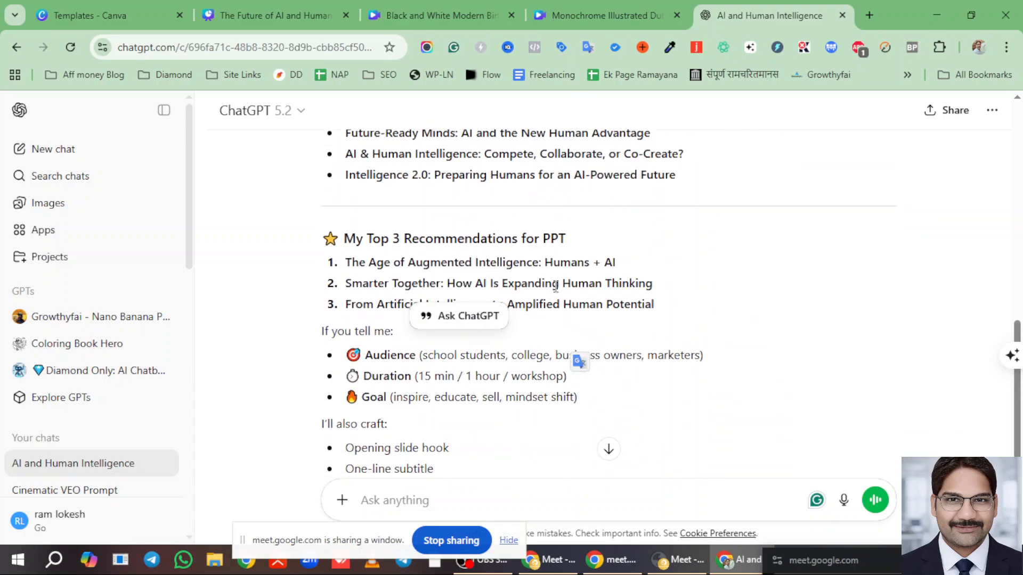
- Select the top recommendation 'The Age of Augmented Intelligence: Humans + AI' to copy
left_click_drag(345, 263, 590, 265)
left_click_drag(341, 238, 656, 248)
left_click(501, 257)
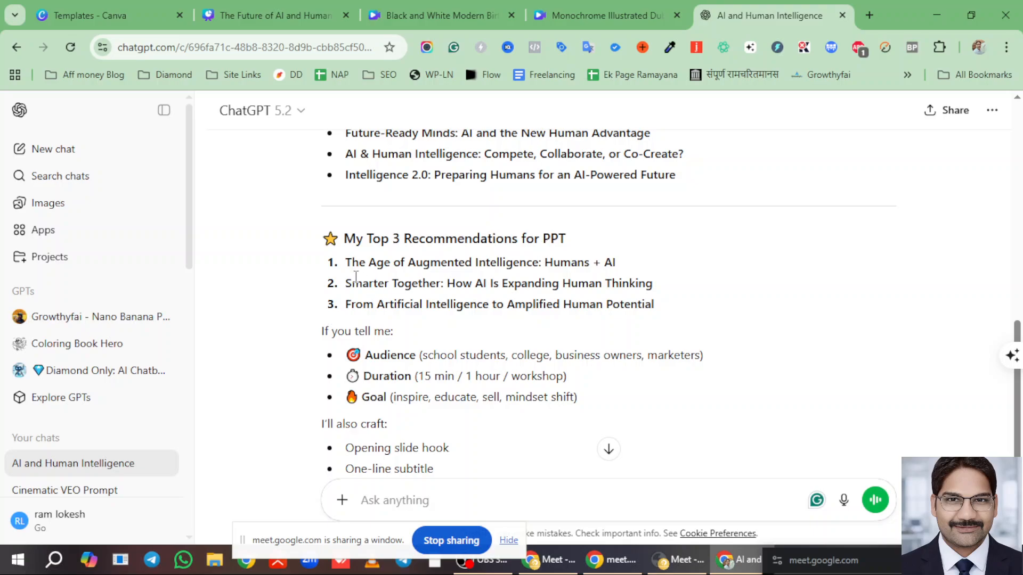
left_click_drag(349, 263, 625, 271)
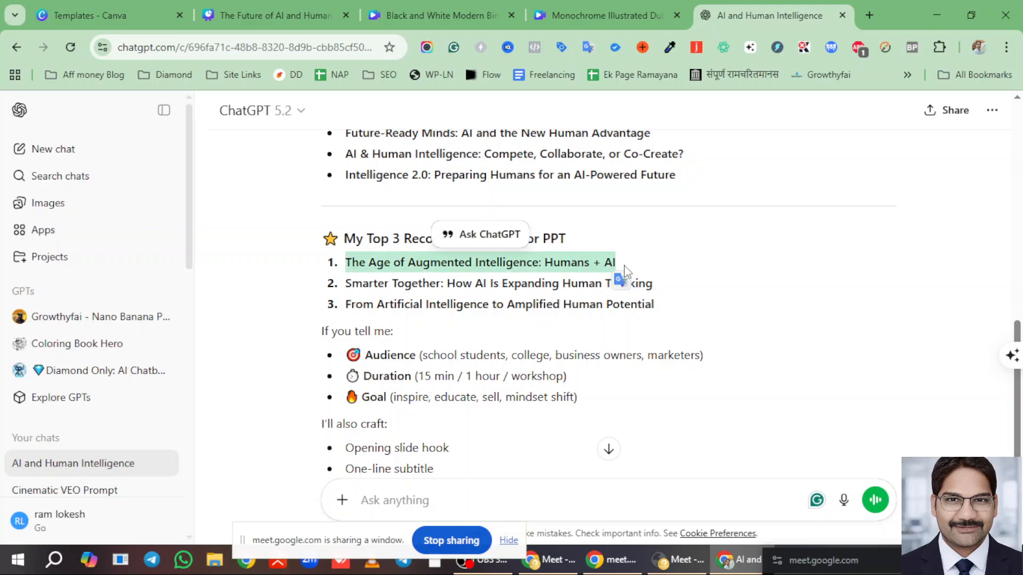
left_click(361, 266)
left_click_drag(348, 262, 626, 269)
key("ctrl+c")
left_click(621, 13)
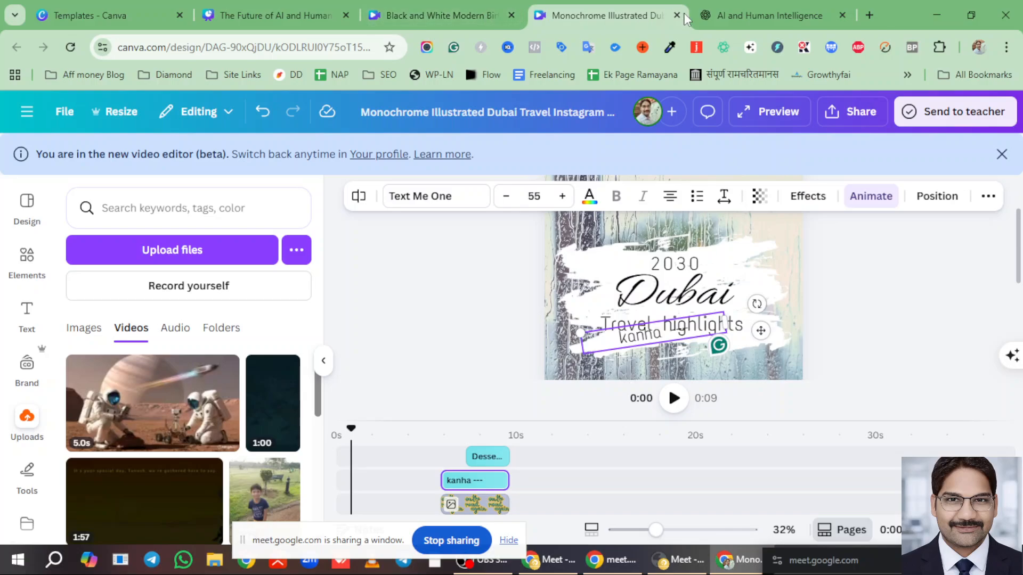
- Close the Dubai travel and birthday collage design tabs, returning to the presentation
left_click(677, 15)
left_click(507, 23)
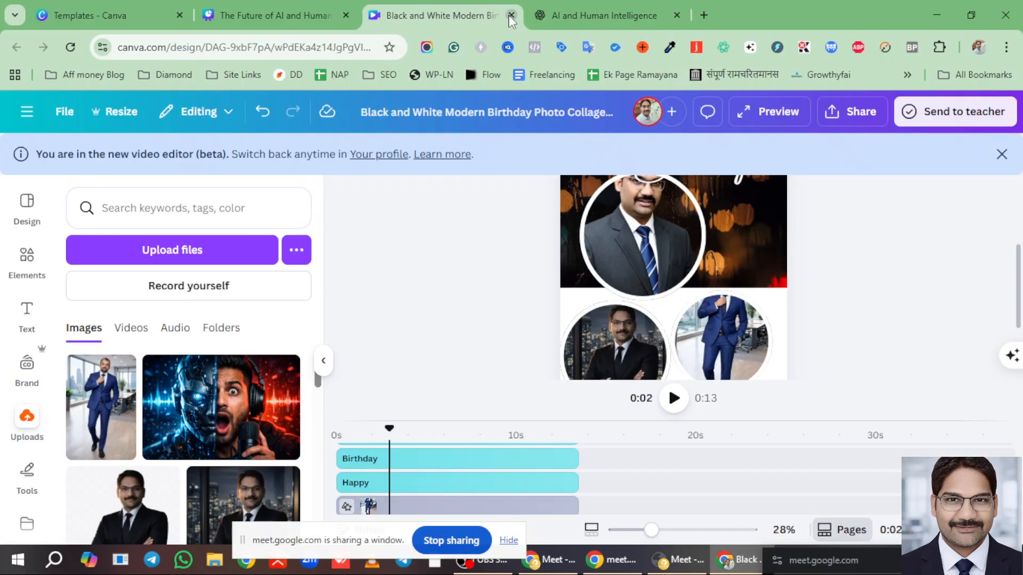
left_click(512, 15)
left_click(271, 12)
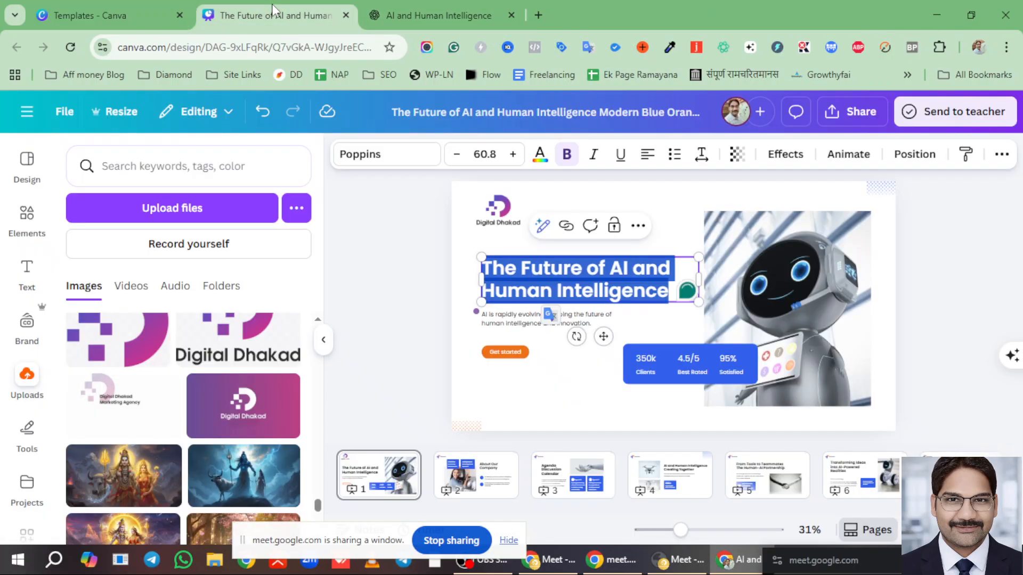
- Replace the heading text with 'The Age of Augmented Intelligence: Humans + AI'
double_click(530, 282)
left_click(517, 280)
key("ctrl+a")
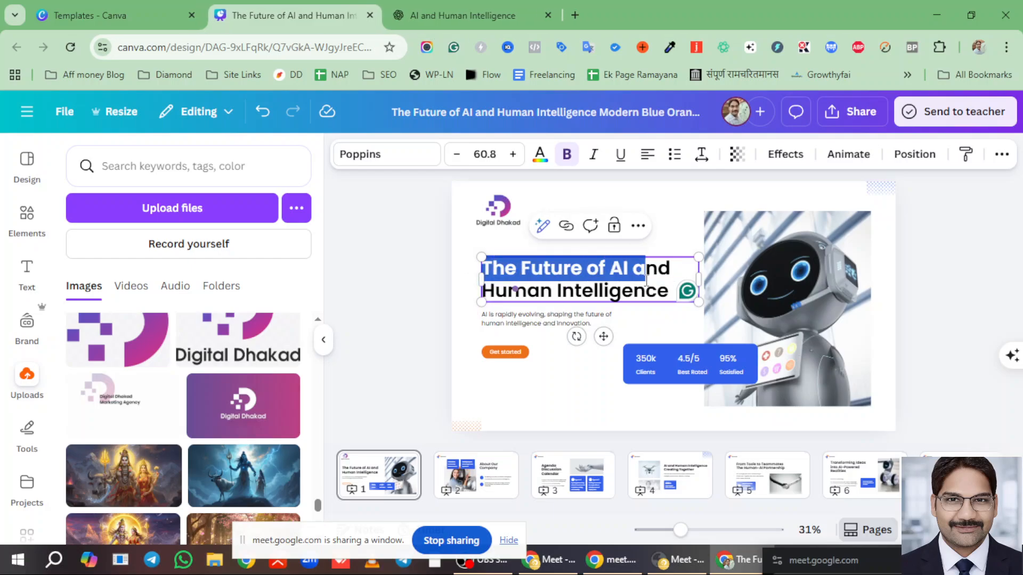
key("ctrl+v")
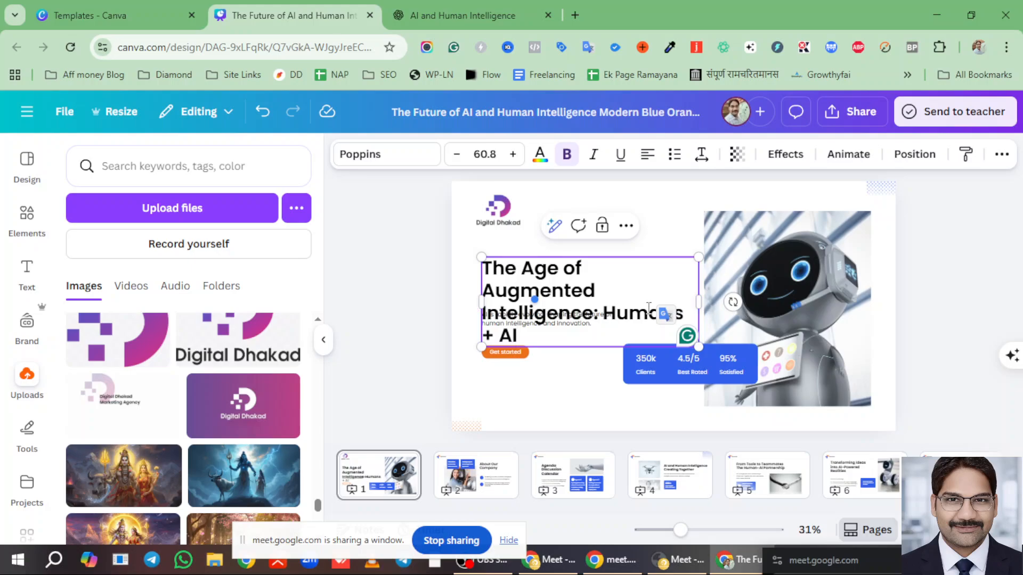
left_click(974, 313)
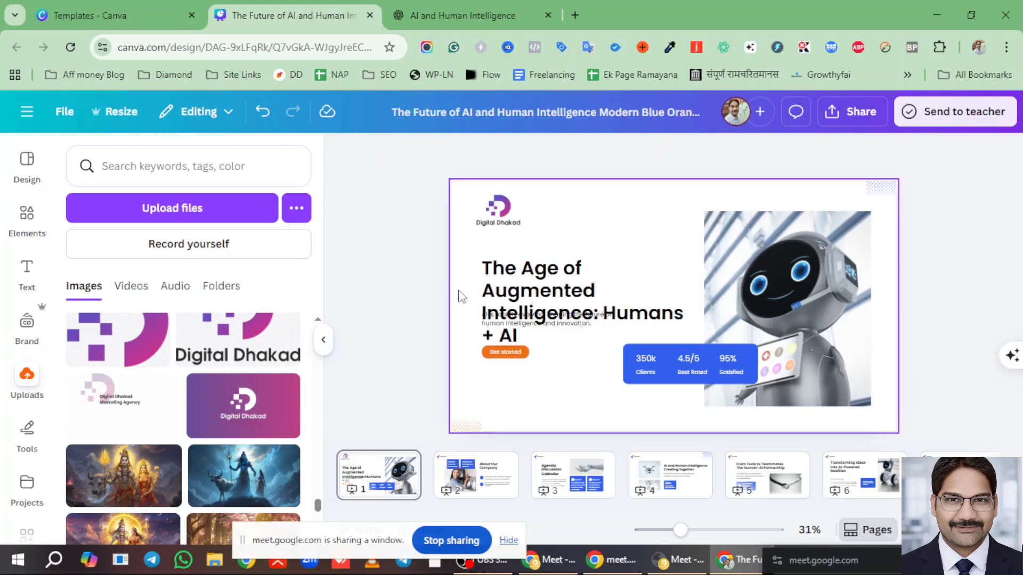
- Resize and shift the heading box left so it fits two lines beside the robot
left_click(588, 304)
left_click_drag(699, 302, 733, 307)
left_click(914, 298)
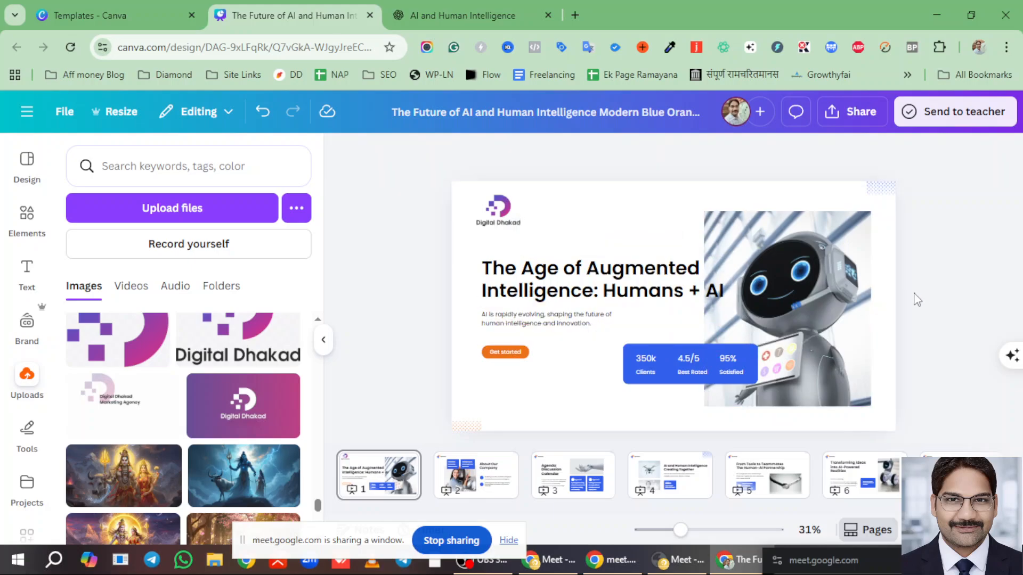
left_click_drag(607, 286, 586, 281)
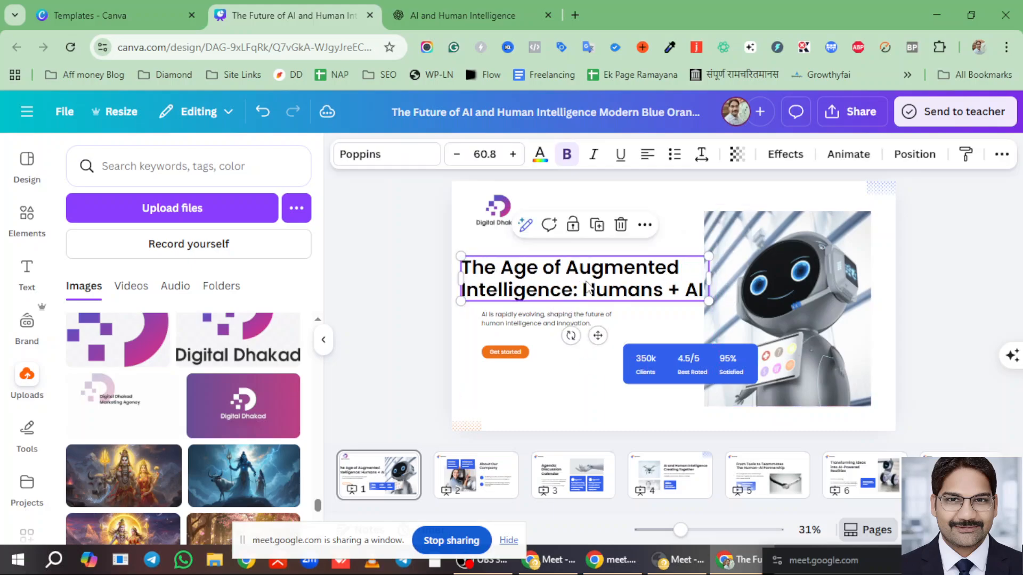
left_click_drag(708, 305, 702, 302)
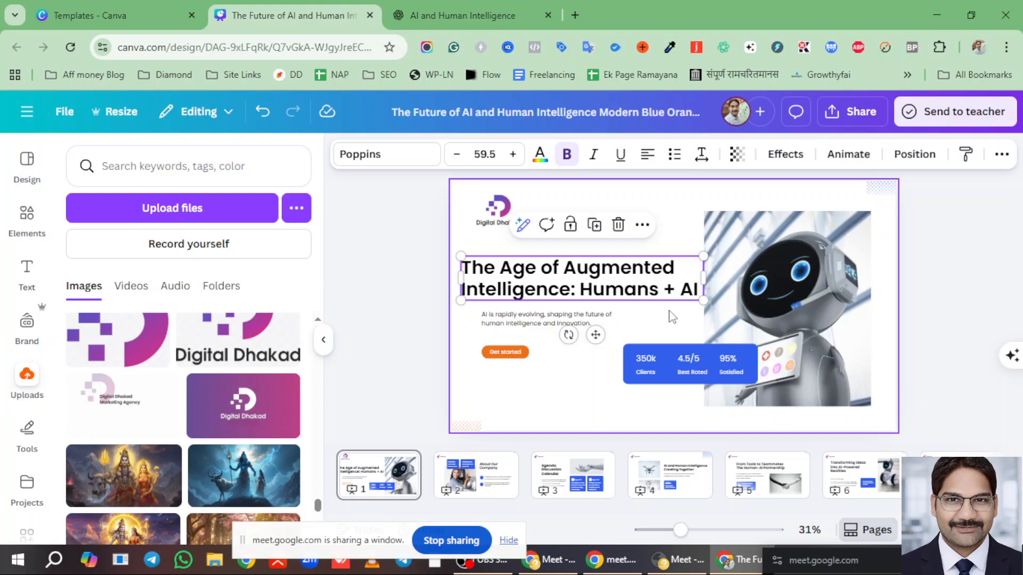
left_click(956, 301)
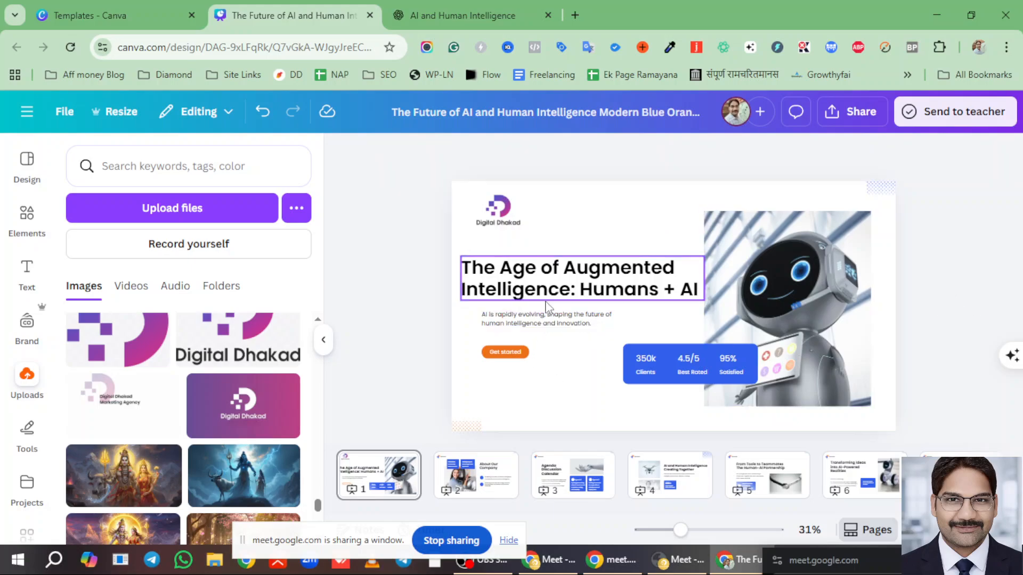
left_click(457, 15)
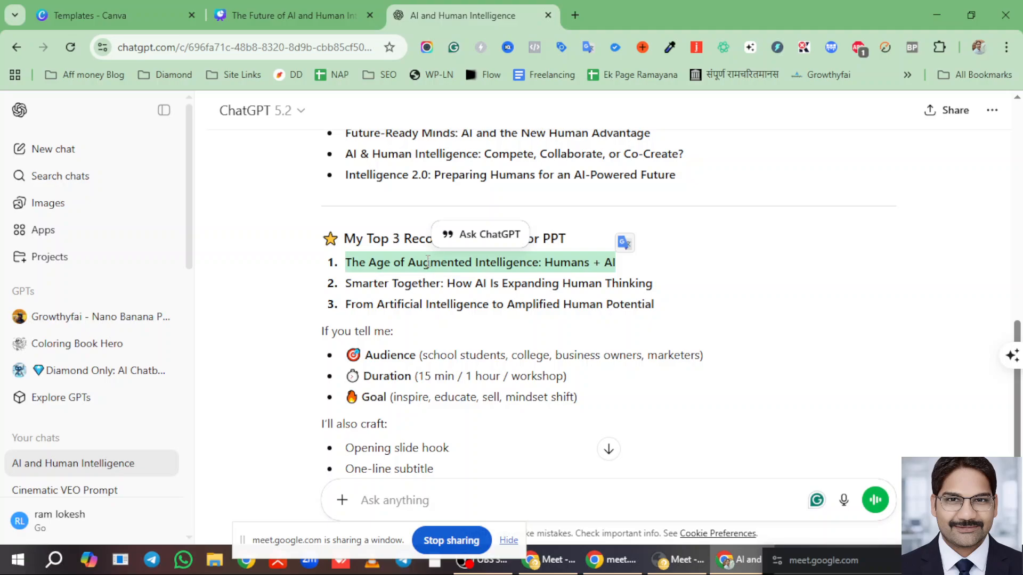
- Ask ChatGPT to write a subheading for the pasted new title
left_click(506, 501)
type("The Age of Augmented Intelligence: Humans + AI")
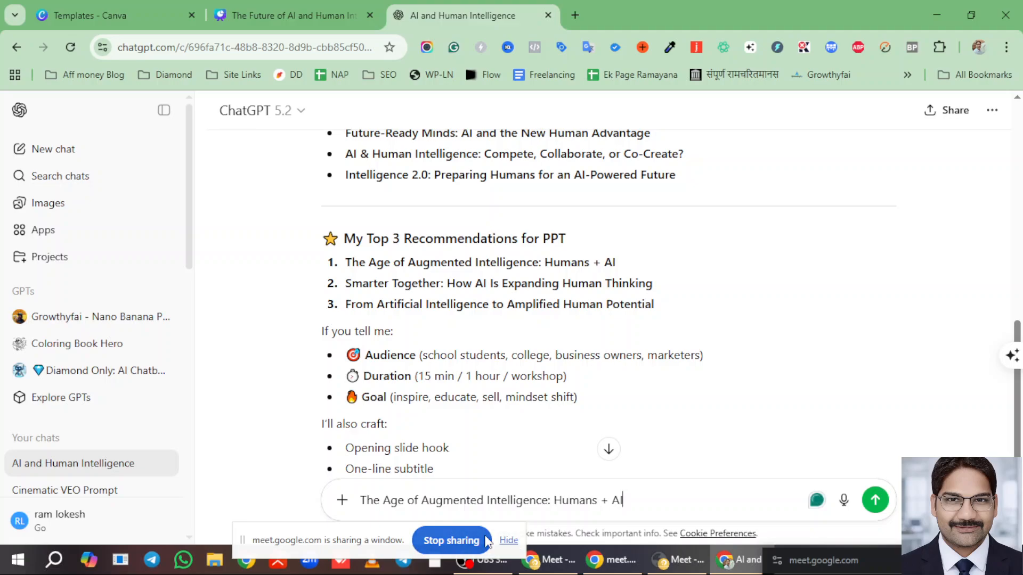
type(",  write a ")
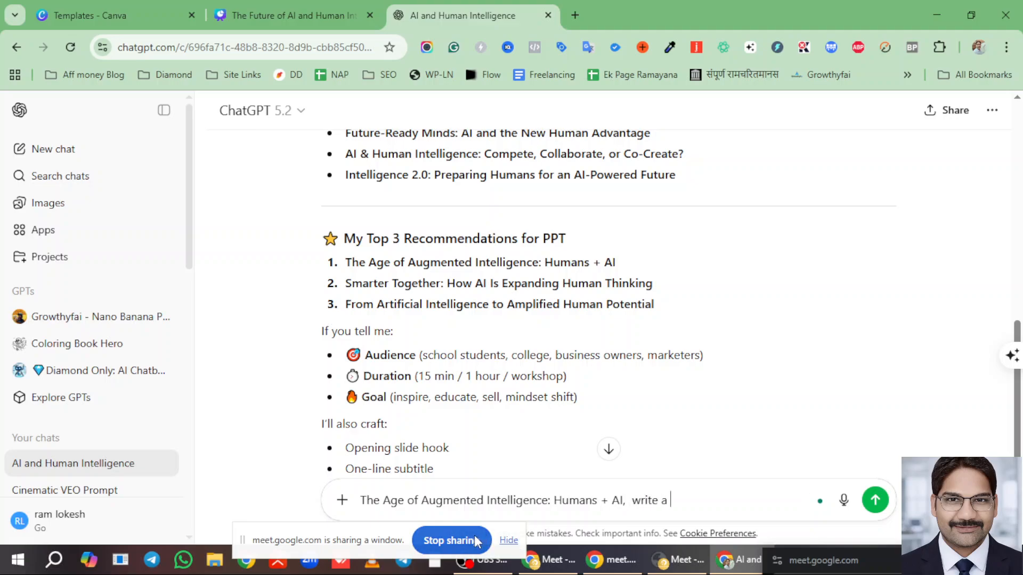
type("subheading for it")
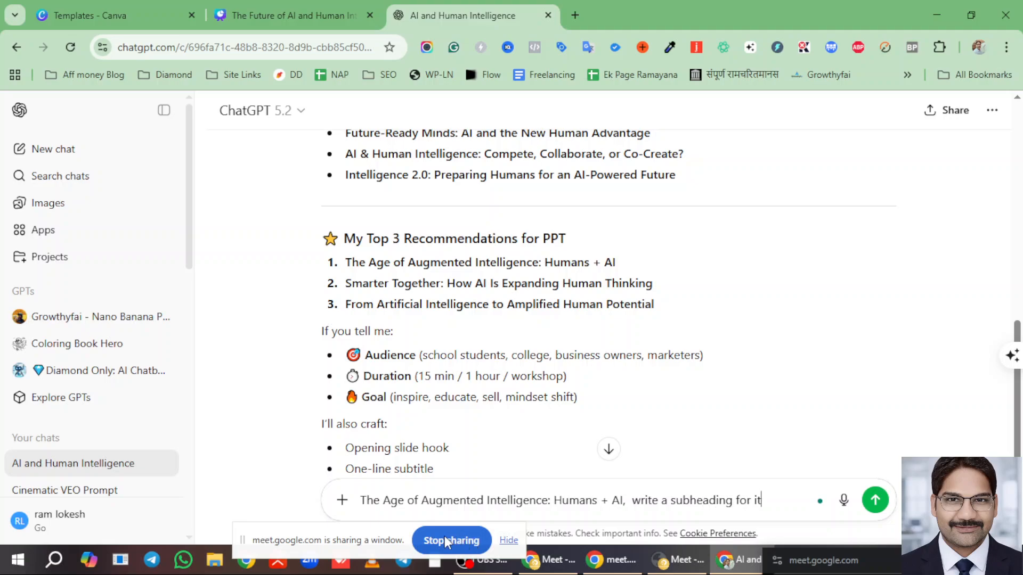
type(".")
key("Return")
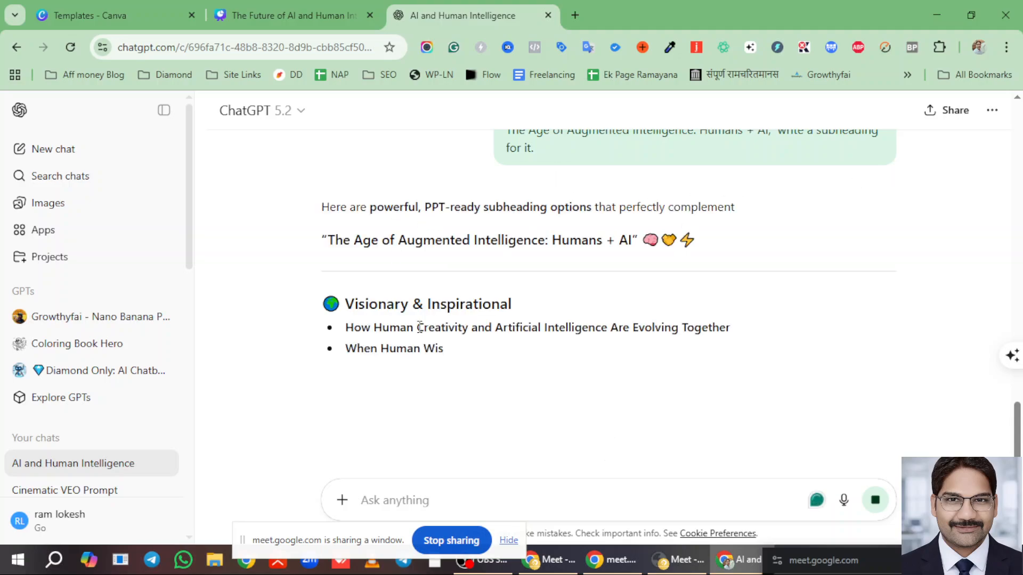
- Select the subheading 'Exploring Collaboration, Cognition, and the Next Intelligence Shift' in the reply
scroll(420, 326, "down", 1)
left_click_drag(345, 288, 731, 293)
left_click(751, 292)
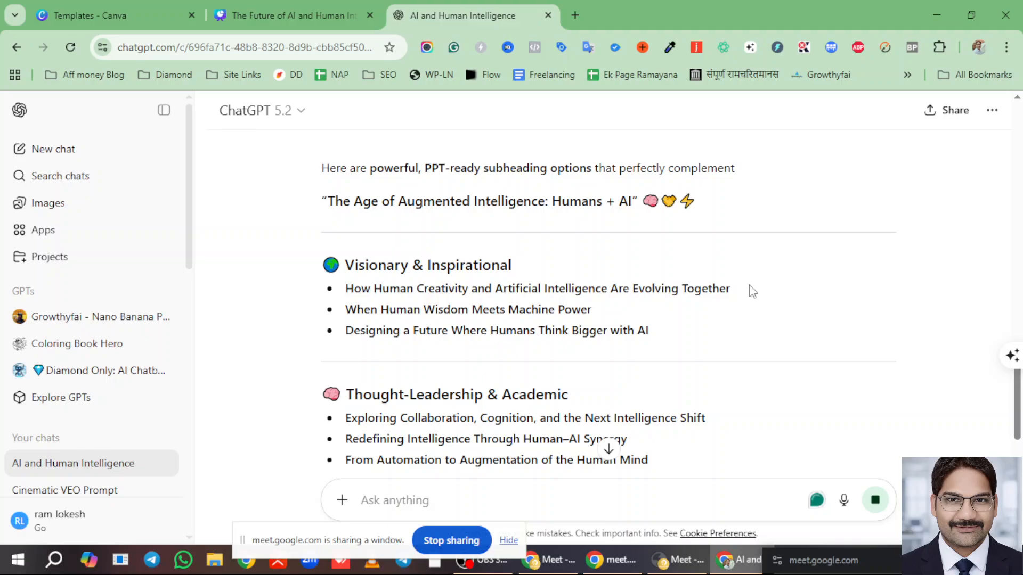
scroll(690, 339, "down", 3)
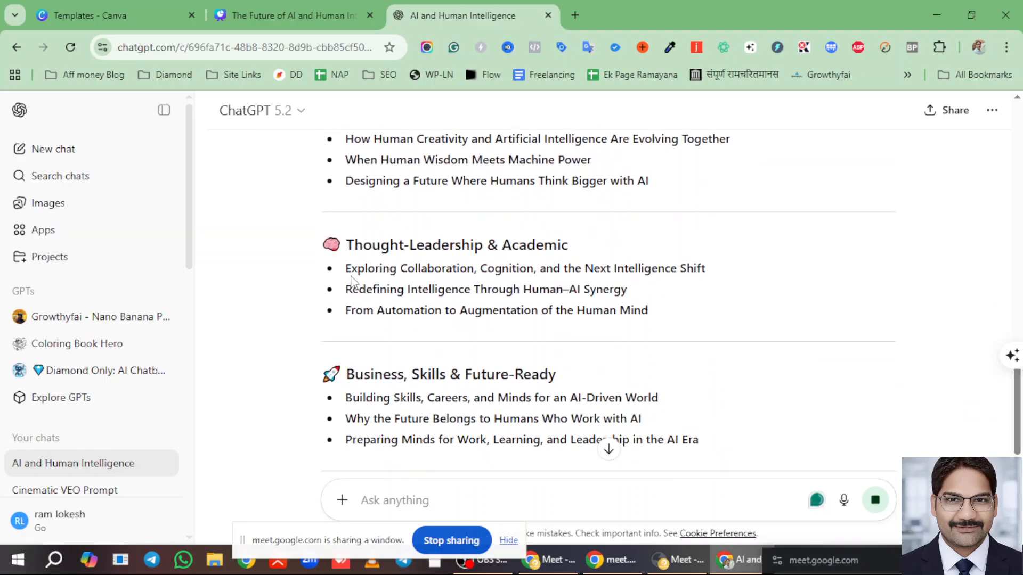
left_click_drag(348, 268, 592, 275)
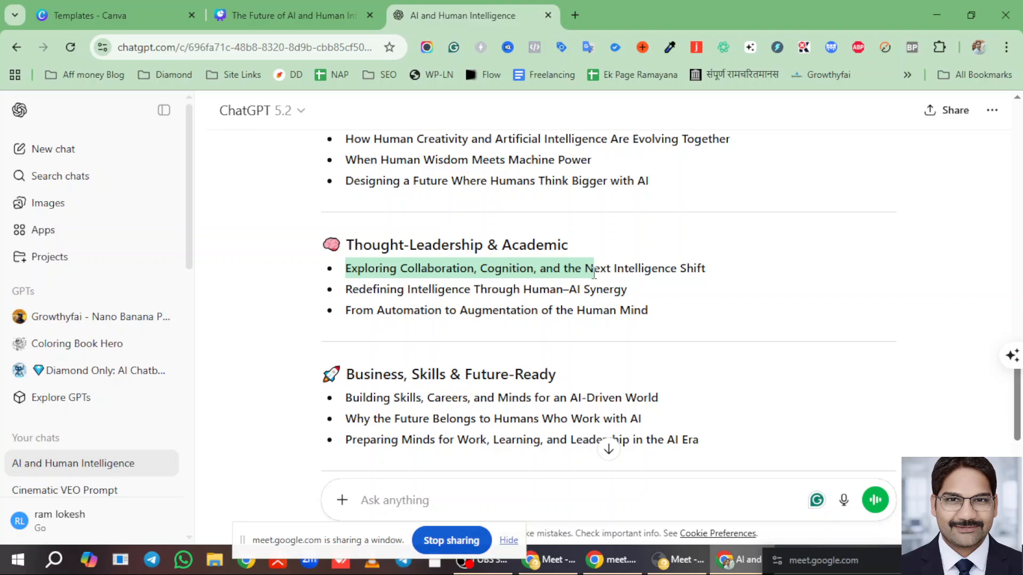
left_click_drag(594, 272, 714, 281)
key("ctrl+c")
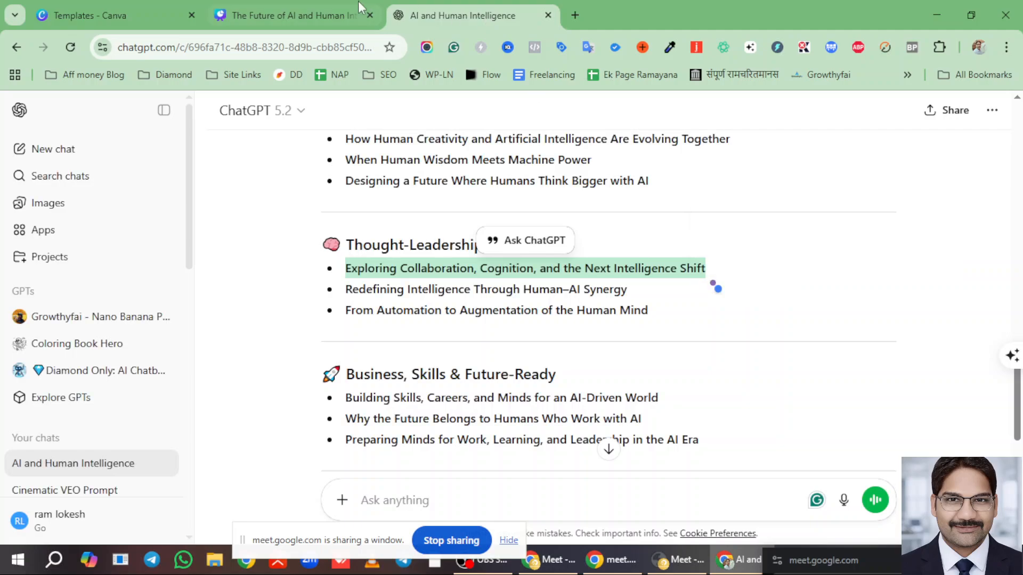
- Paste 'Exploring Collaboration, Cognition, and the Next Intelligence Shift' over the slide's subtitle
left_click(352, 6)
triple_click(518, 323)
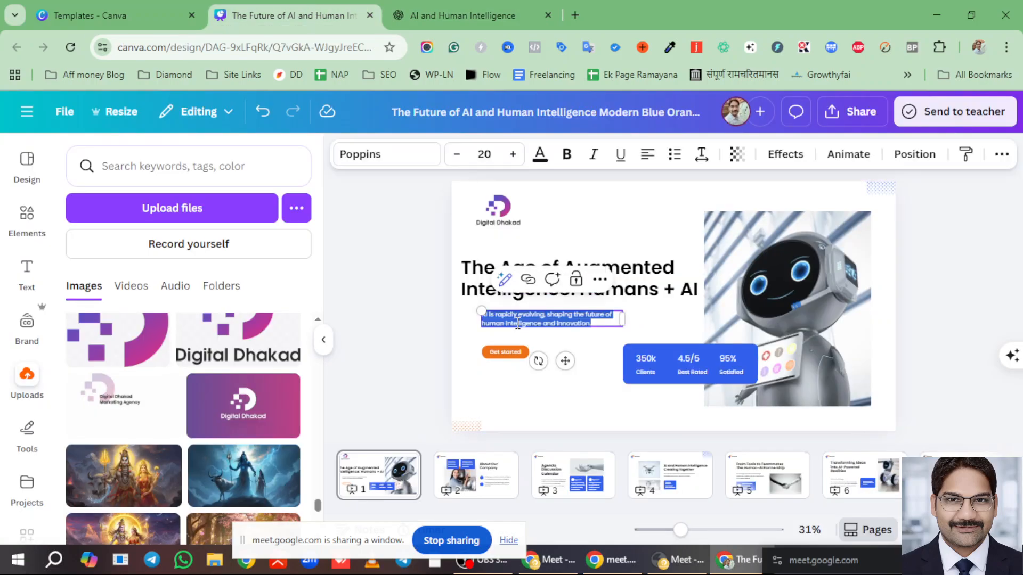
key("ctrl+v")
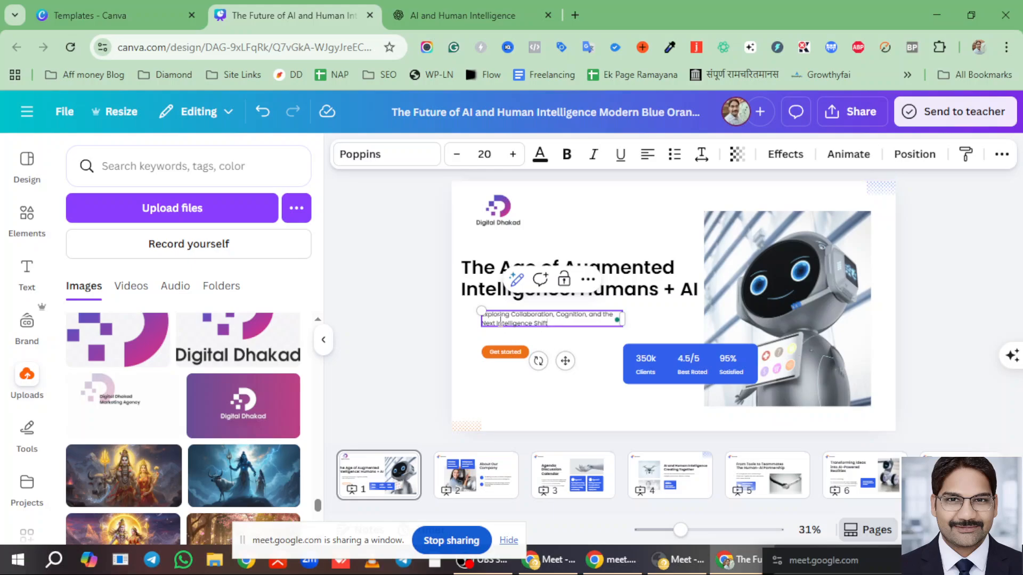
- Enlarge the subtitle to size 25.4 and widen its text box
left_click_drag(481, 313, 464, 308)
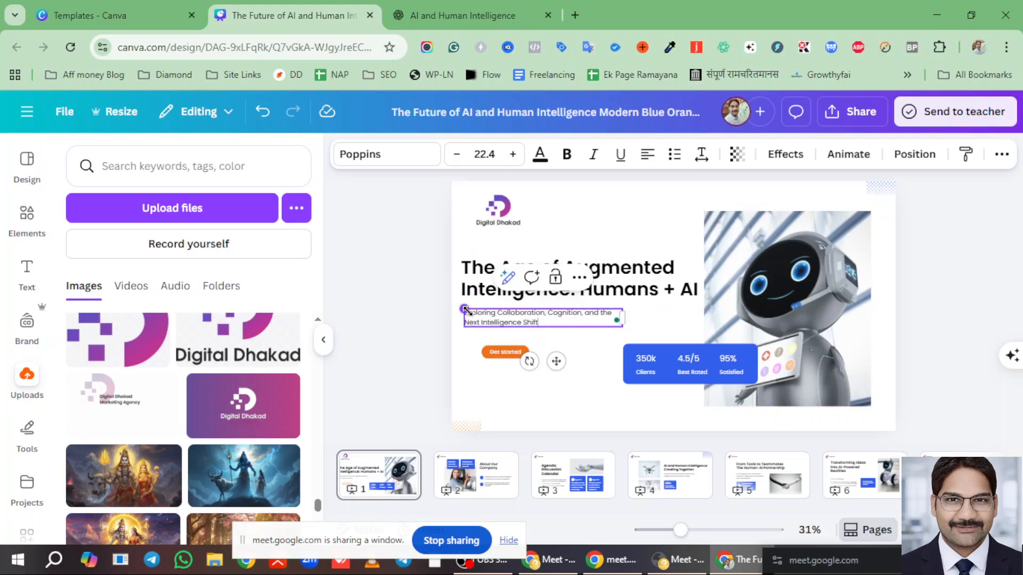
left_click(513, 155)
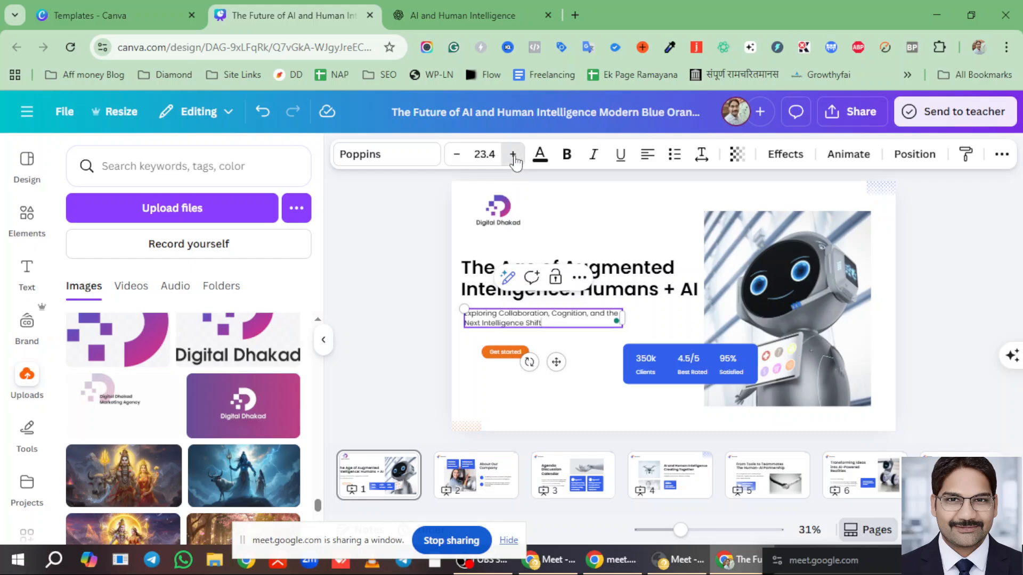
left_click(513, 154)
left_click(513, 155)
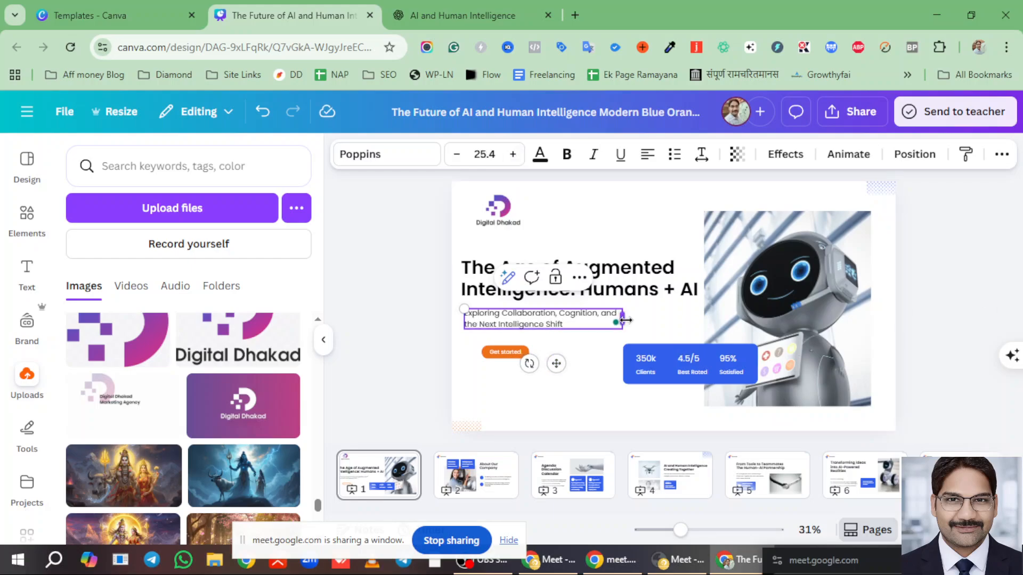
left_click_drag(622, 318, 631, 322)
left_click(960, 311)
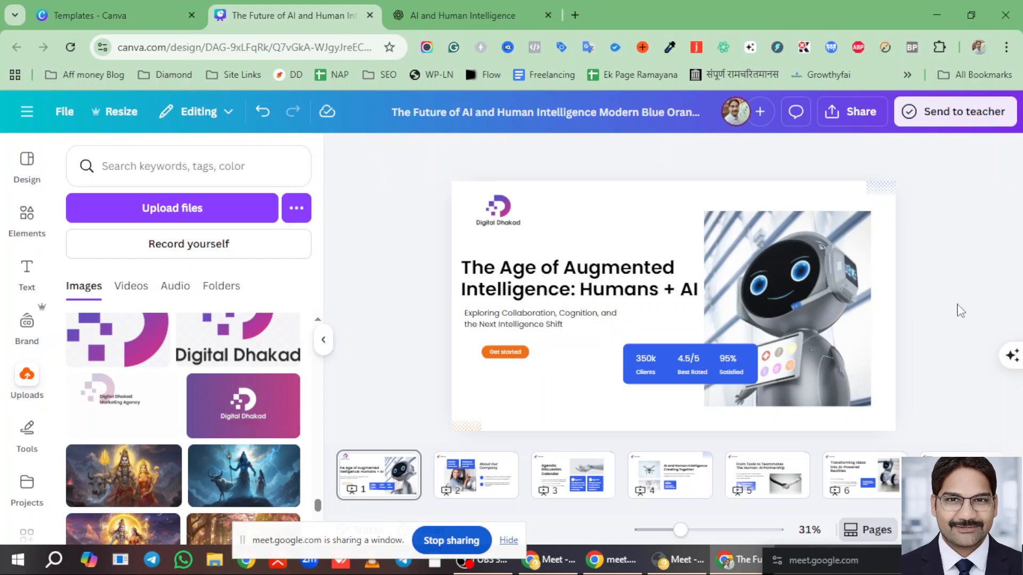
left_click(507, 353)
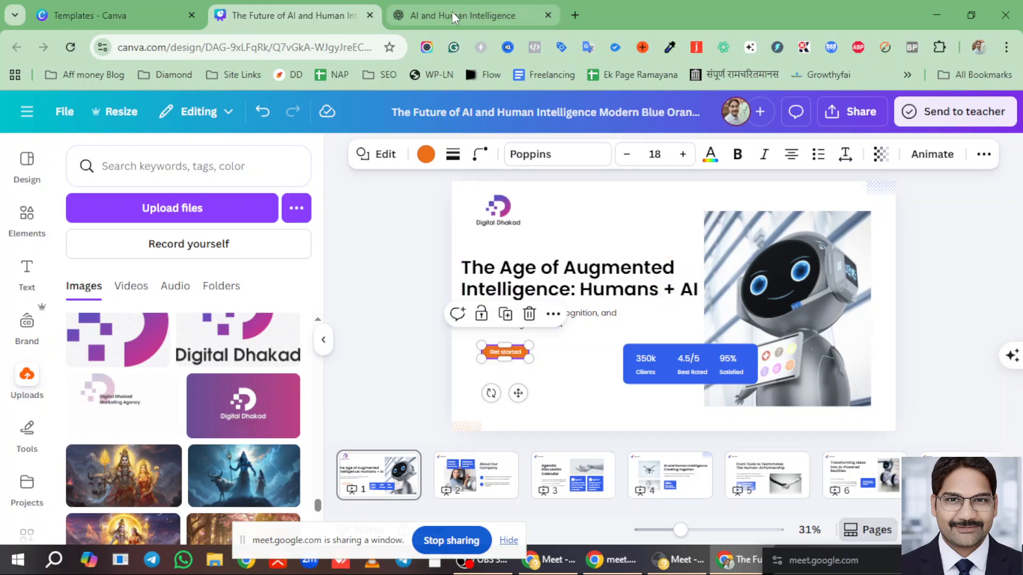
left_click(457, 15)
- Ask ChatGPT to write a better call-to-action than 'Get started'
left_click(287, 491)
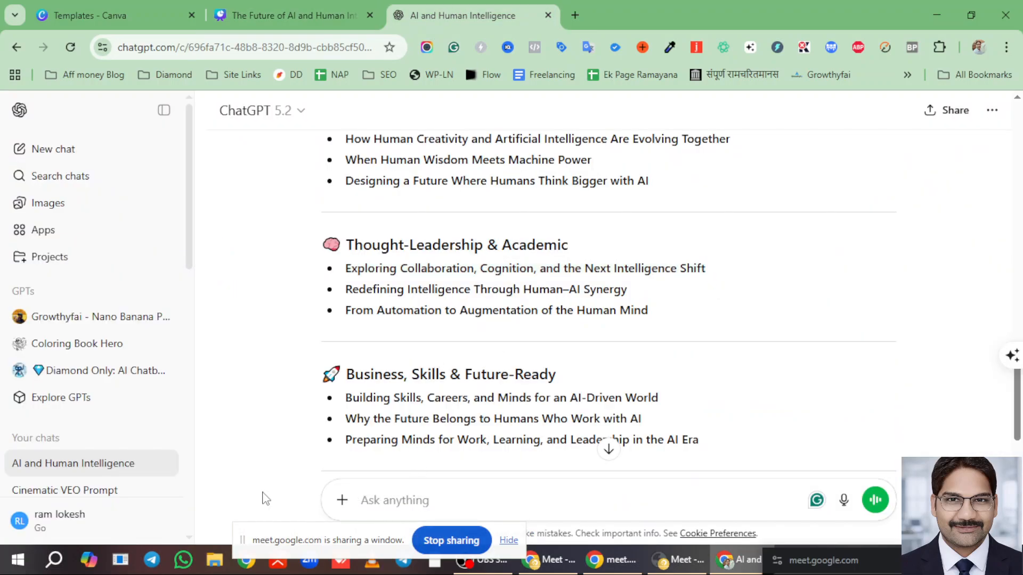
type("get starte")
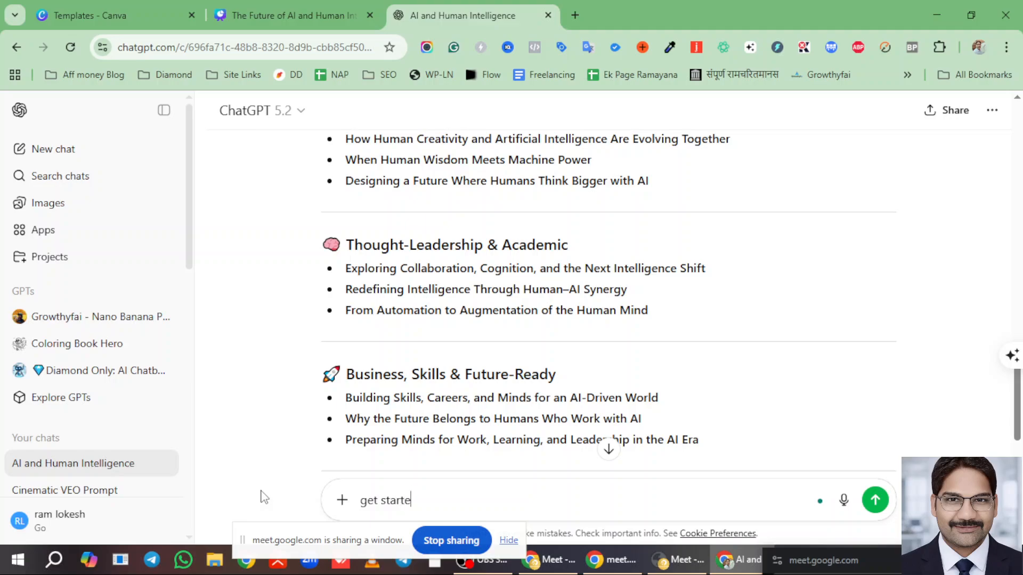
type("d , write a better CTA for it")
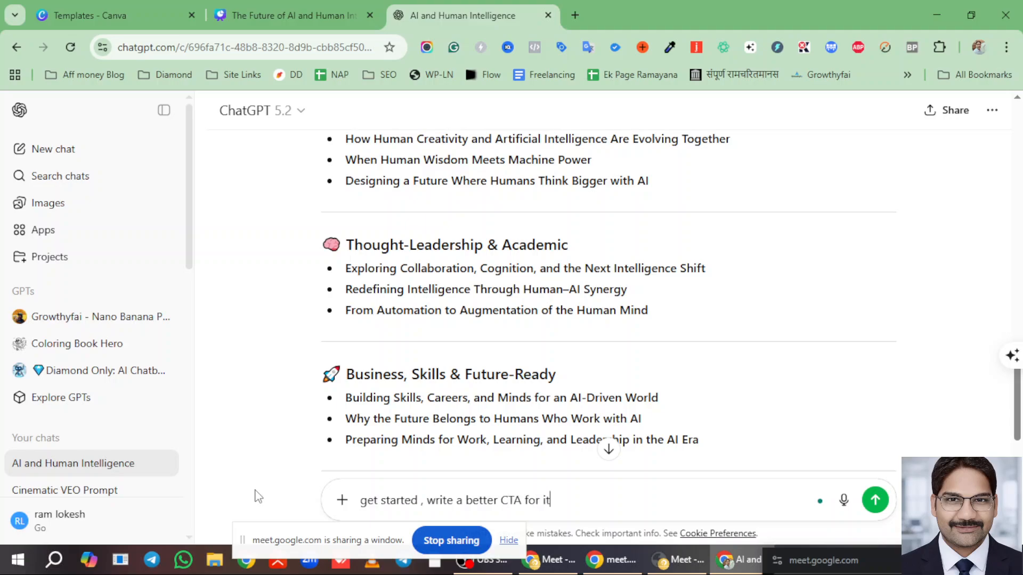
key("Return")
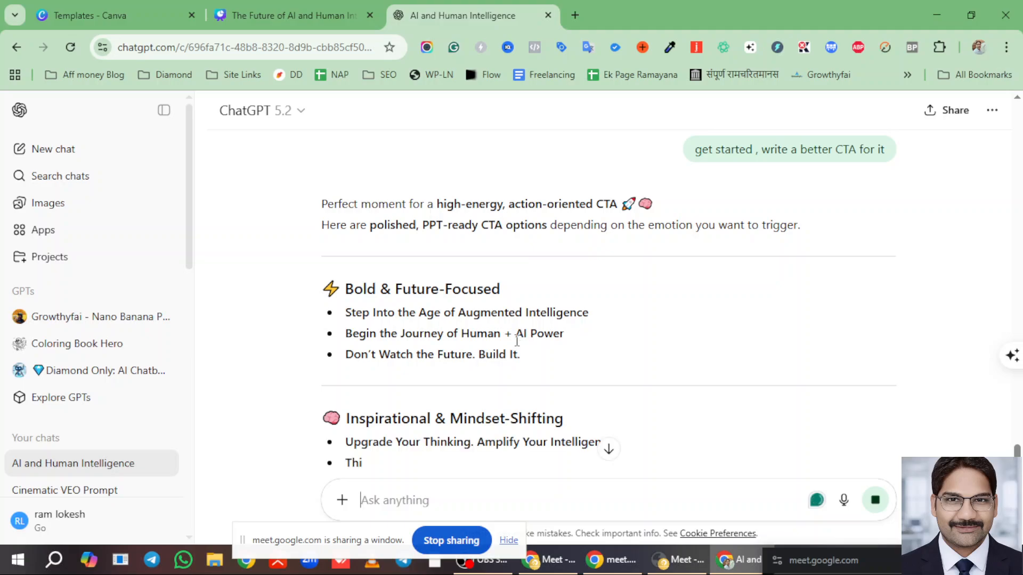
- Request CTA options in 1-2 words and select 'Start Evolving'
scroll(504, 358, "down", 1)
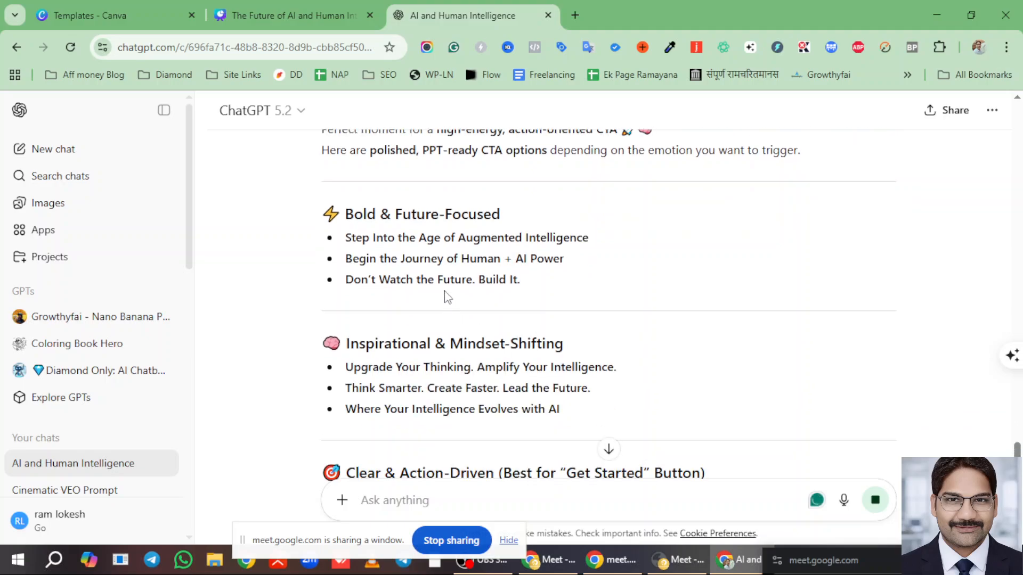
scroll(446, 297, "down", 4)
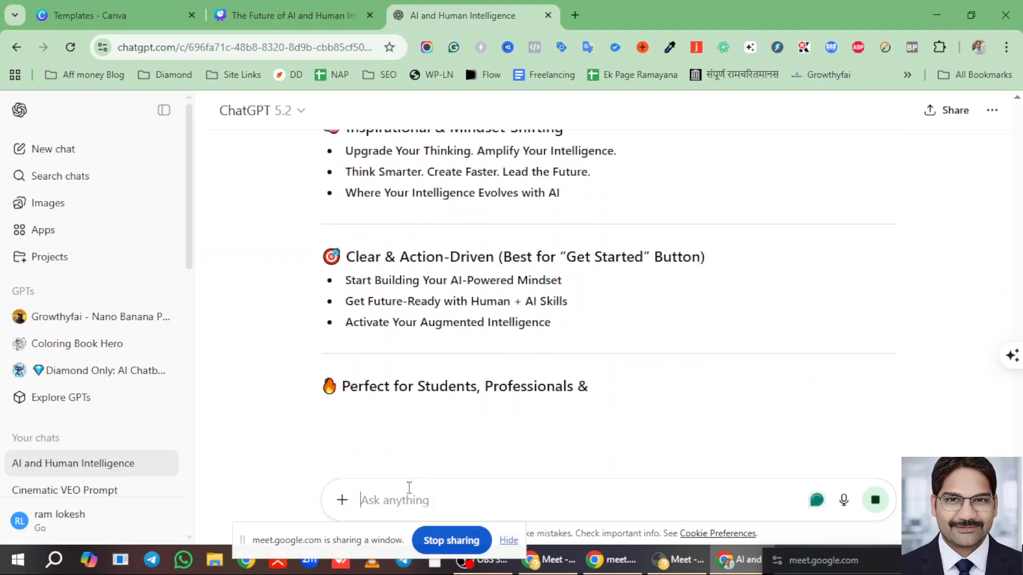
type("in 1-2 wo")
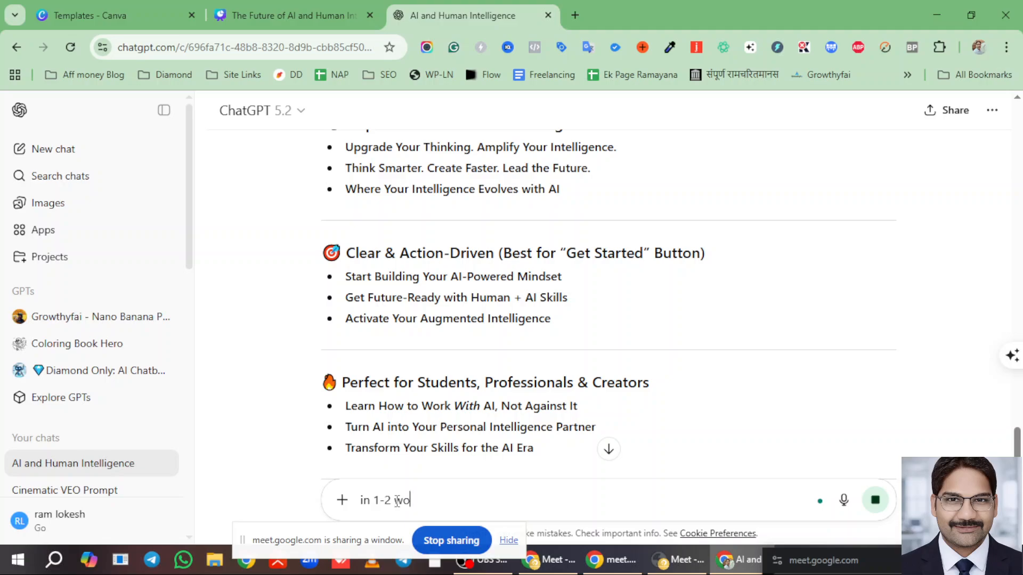
type("rds")
key("Return")
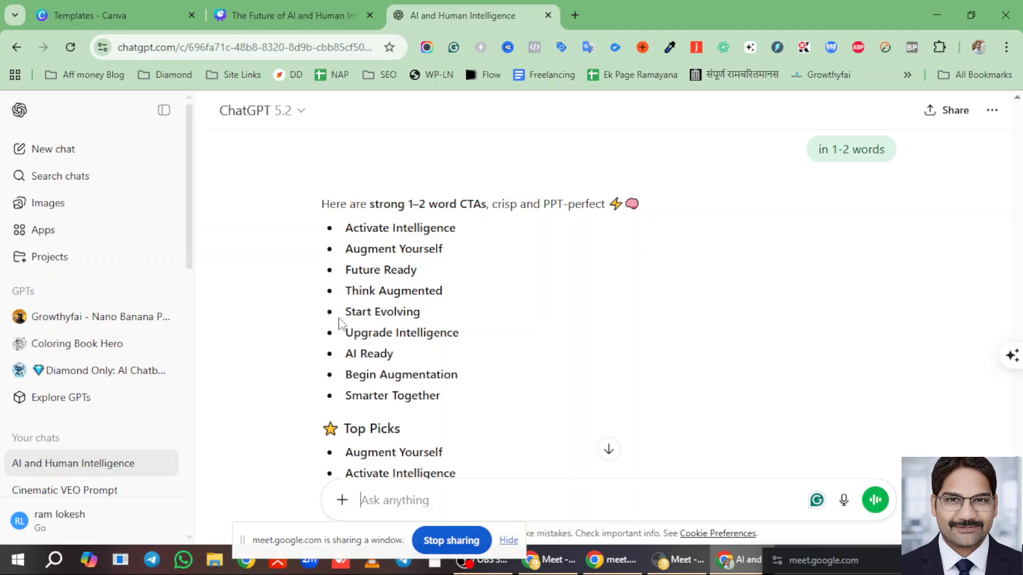
left_click_drag(349, 316, 419, 314)
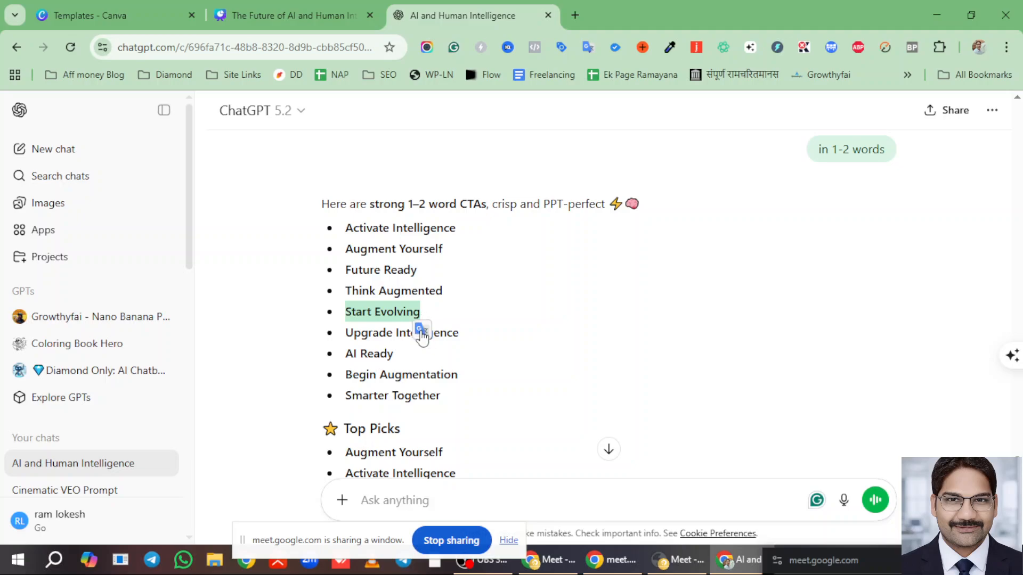
scroll(491, 326, "down", 3)
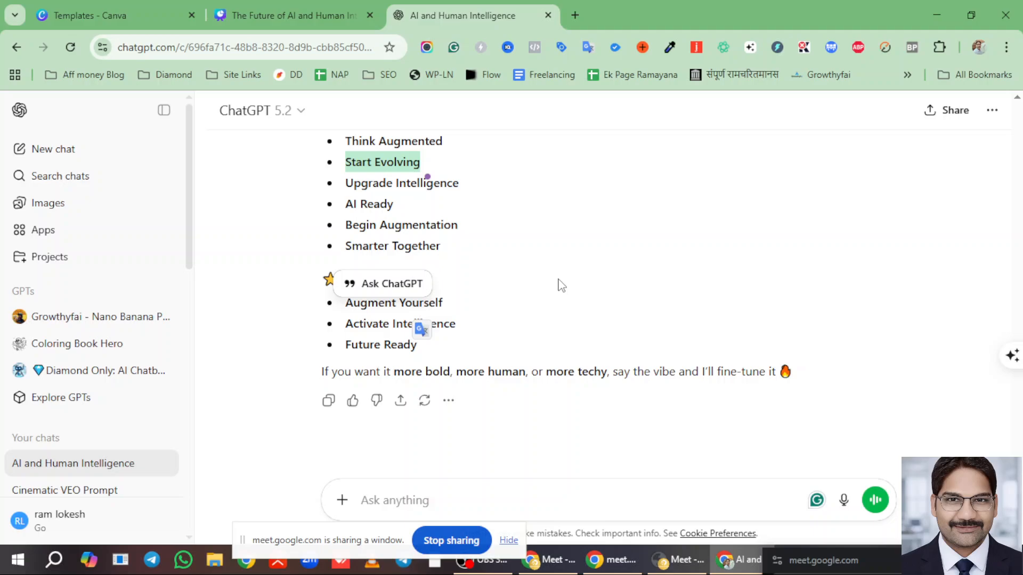
left_click(254, 20)
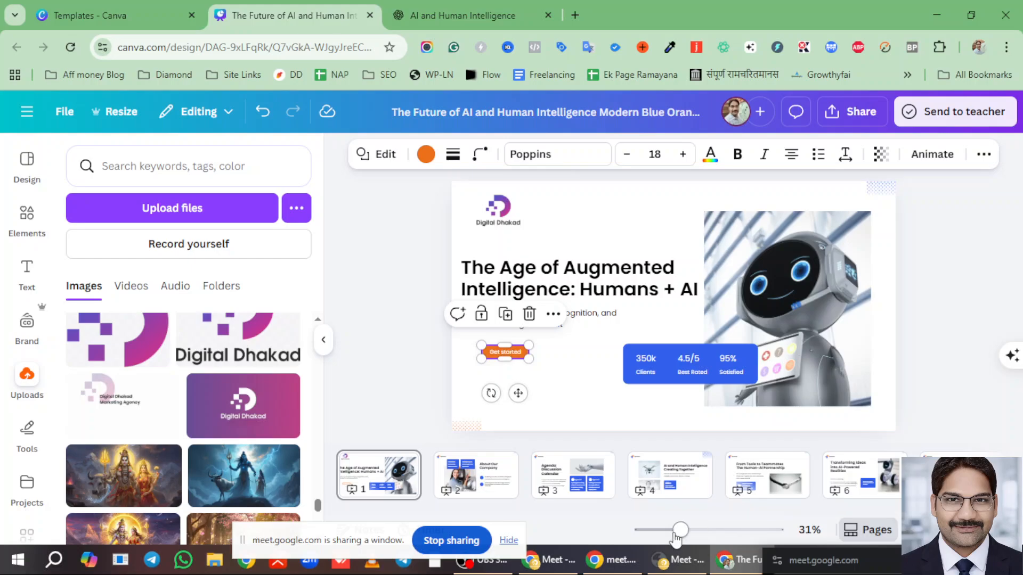
- Adjust the zoom and highlight the 'Get started' label inside the slide's CTA button
left_click_drag(681, 532, 706, 531)
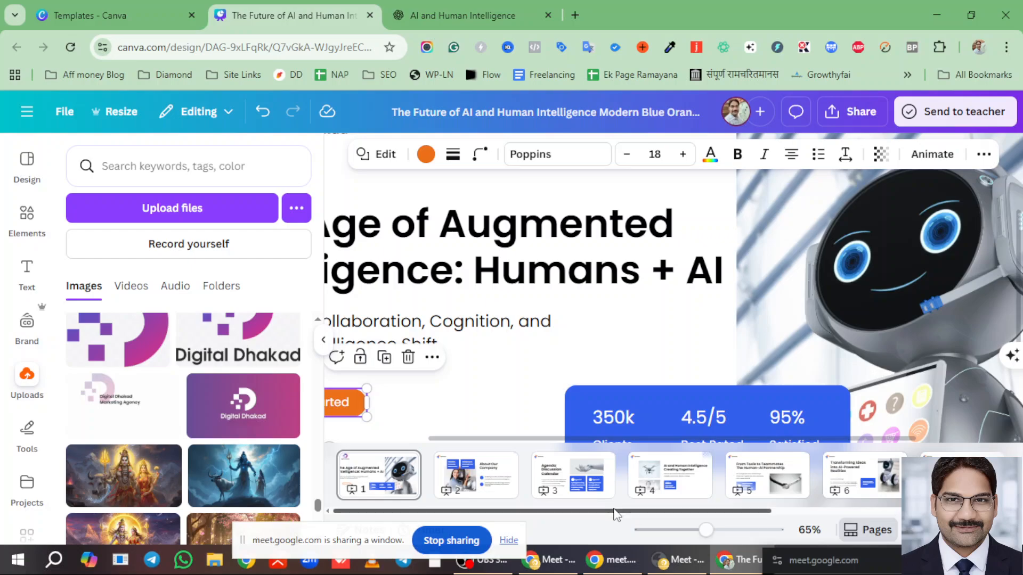
left_click_drag(705, 530, 689, 530)
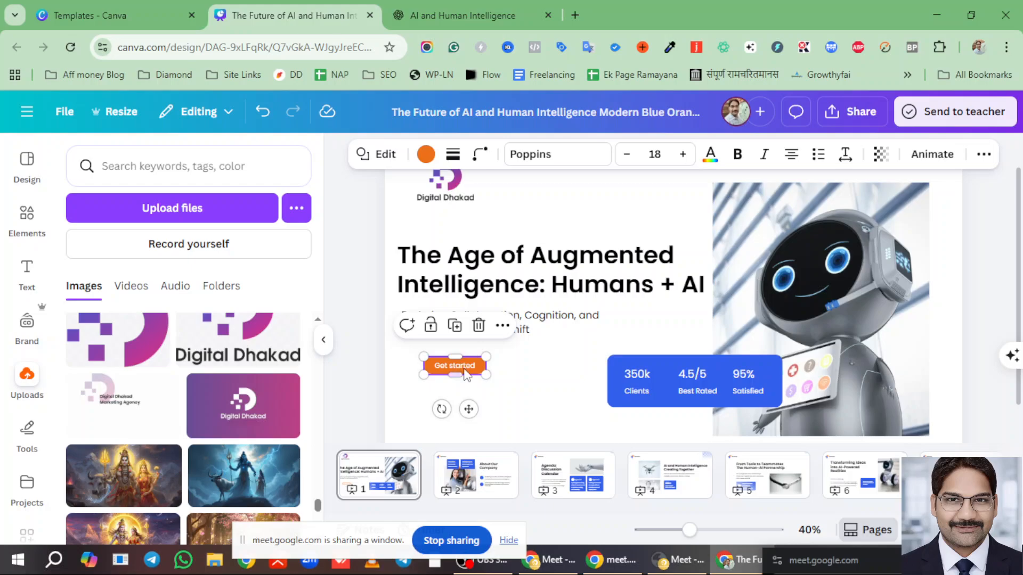
left_click(521, 361)
left_click(443, 368)
left_click(442, 368)
left_click_drag(434, 367, 455, 366)
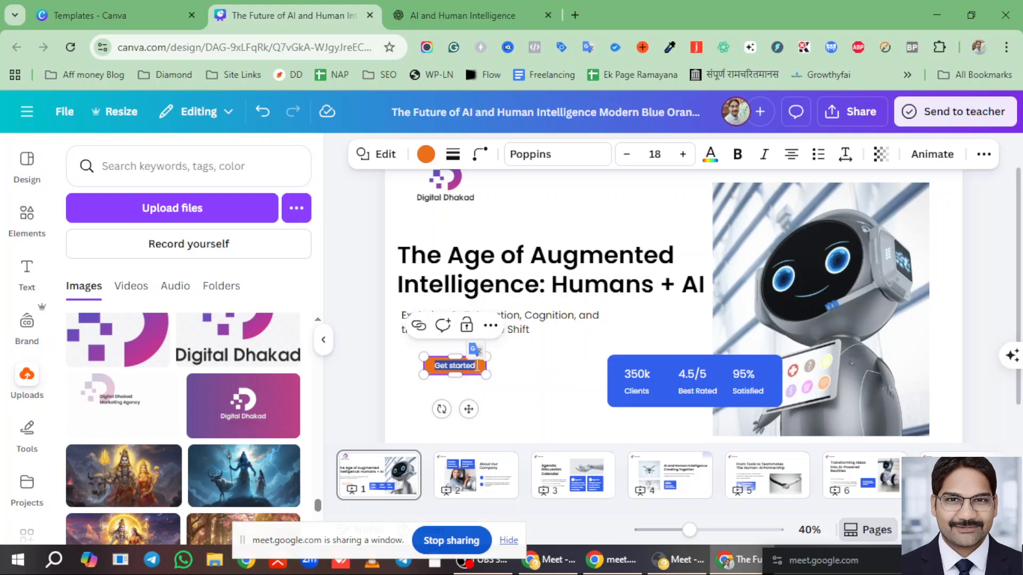
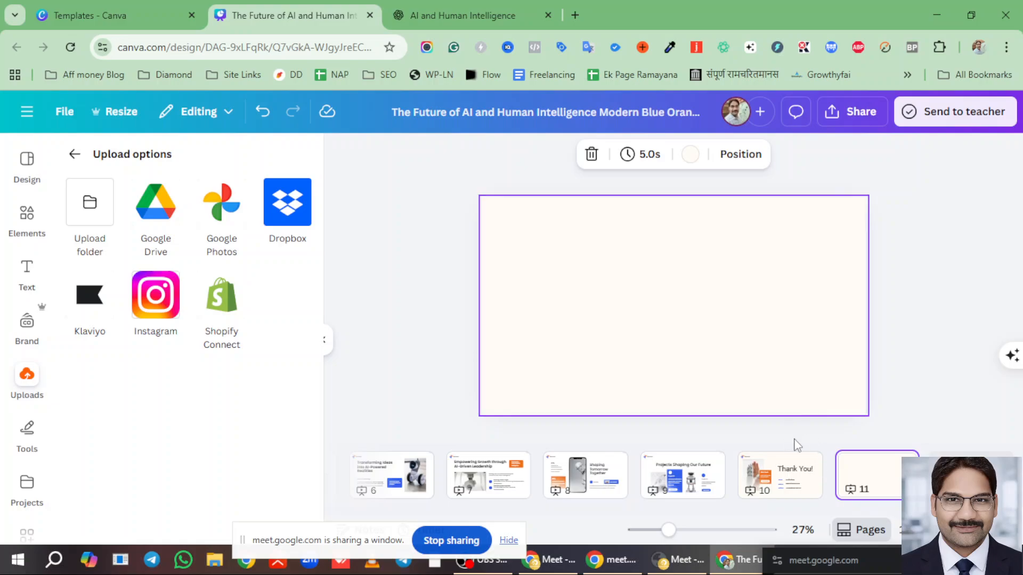
- Duplicate slide 9, 'Projects Shaping Our Future', and open the Design styles panel
left_click(691, 474)
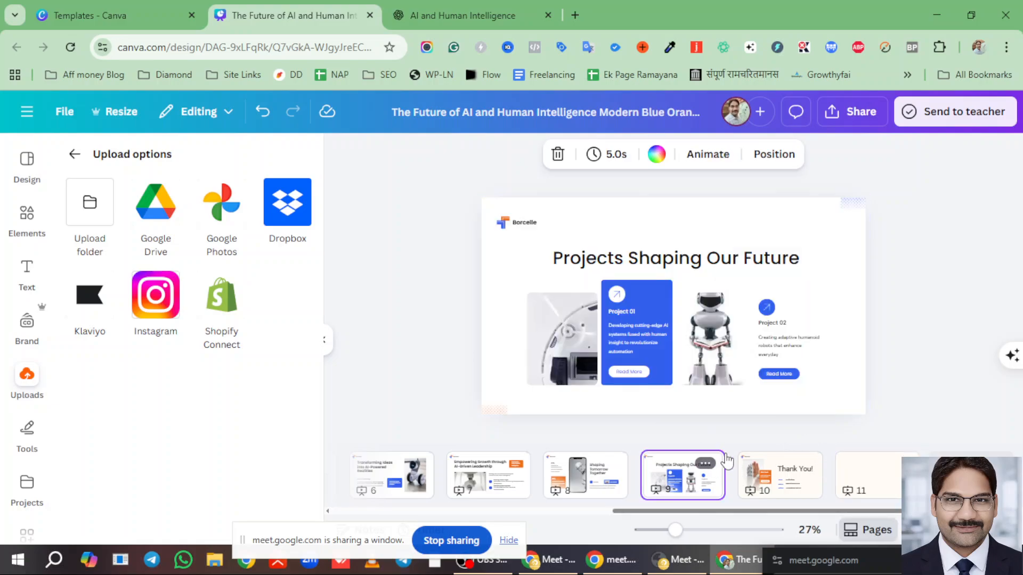
right_click(836, 246)
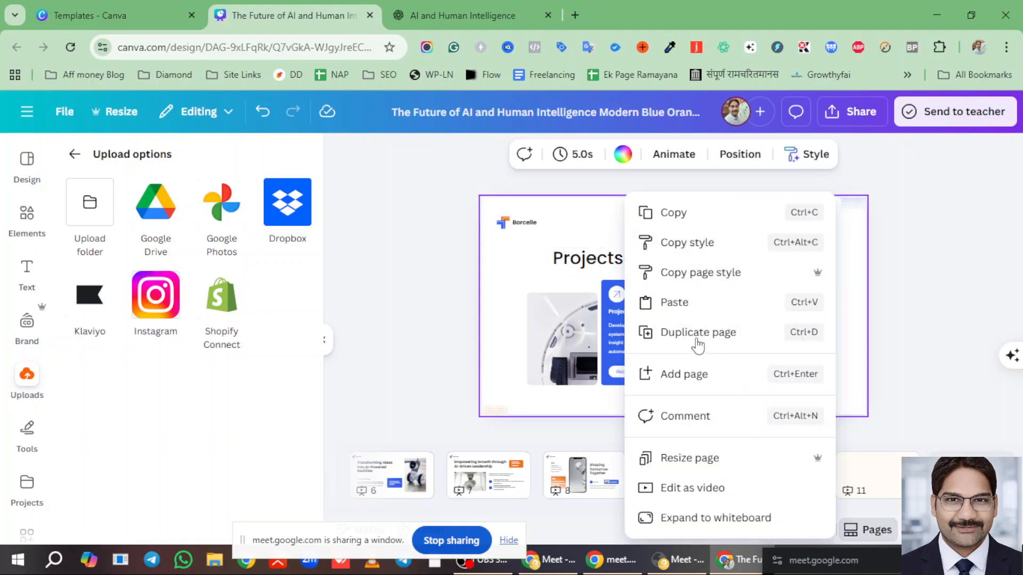
left_click(938, 341)
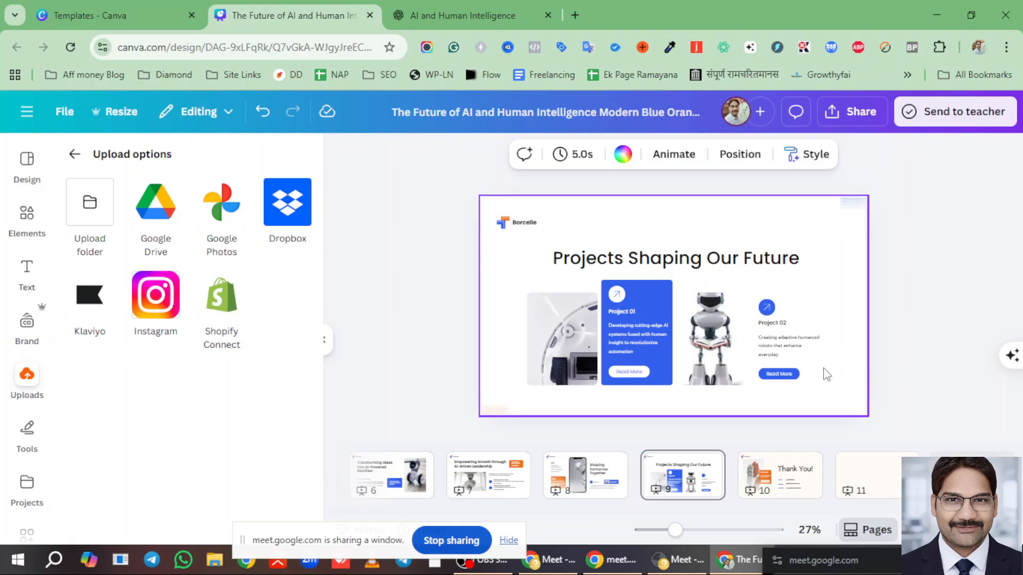
right_click(702, 472)
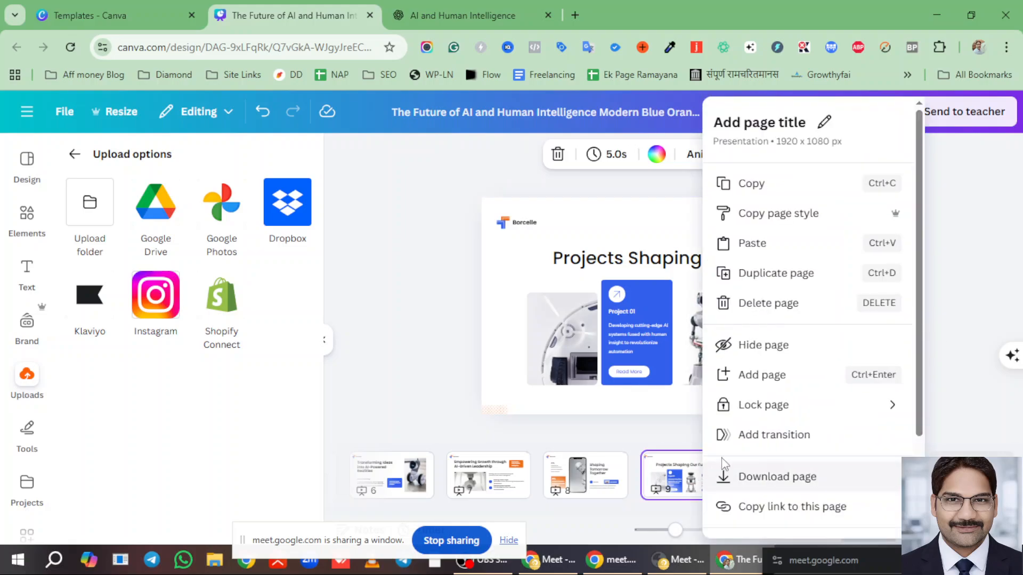
left_click(777, 274)
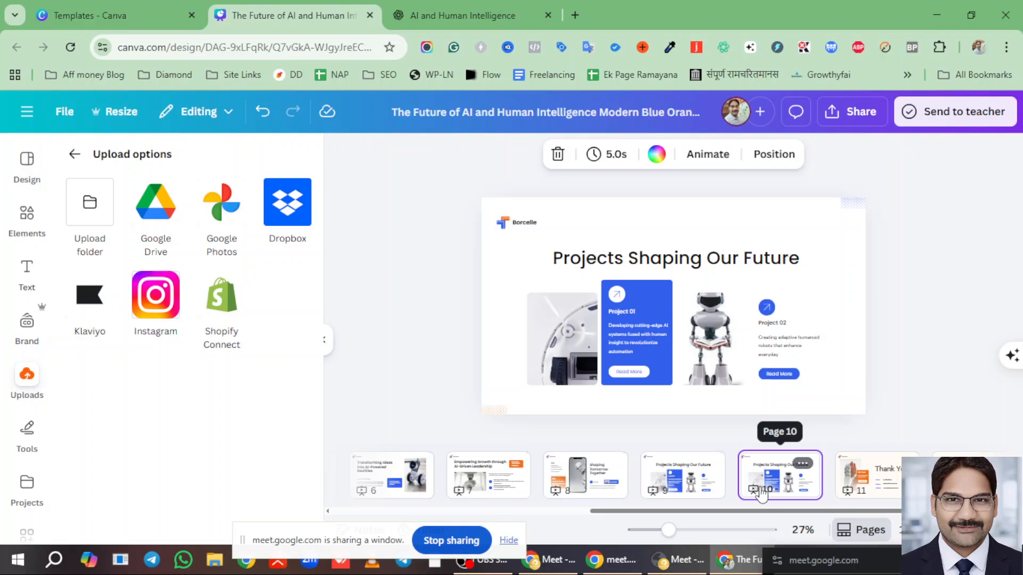
scroll(846, 514, "down", 2)
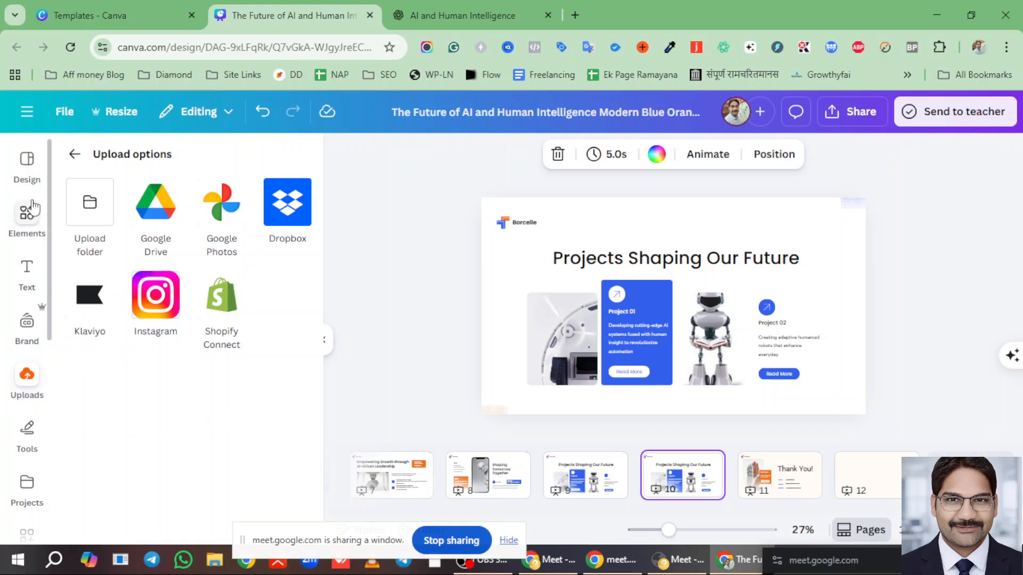
left_click(22, 159)
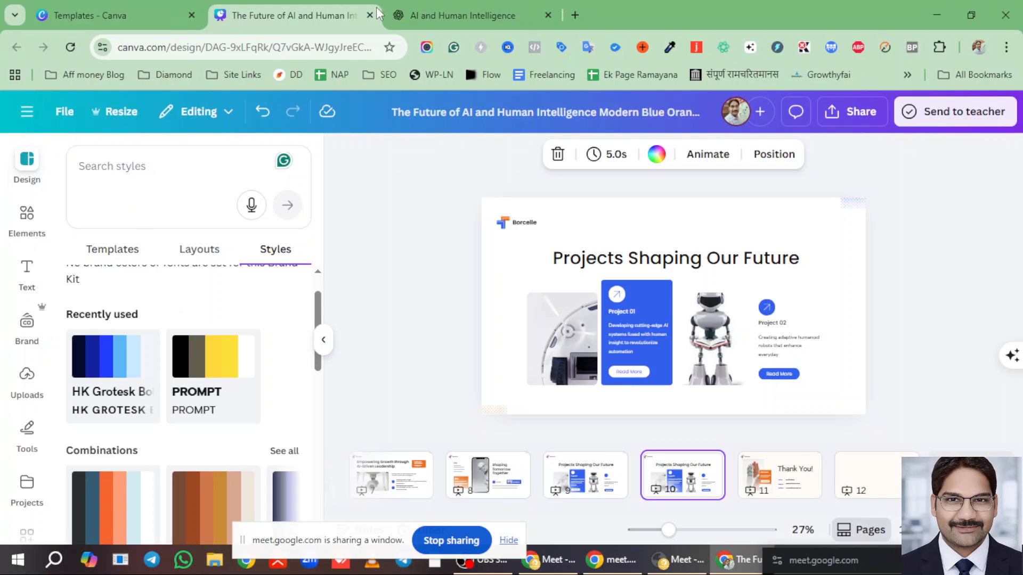
- Browse the Social media and Photo editor categories on the Canva templates page
left_click(140, 15)
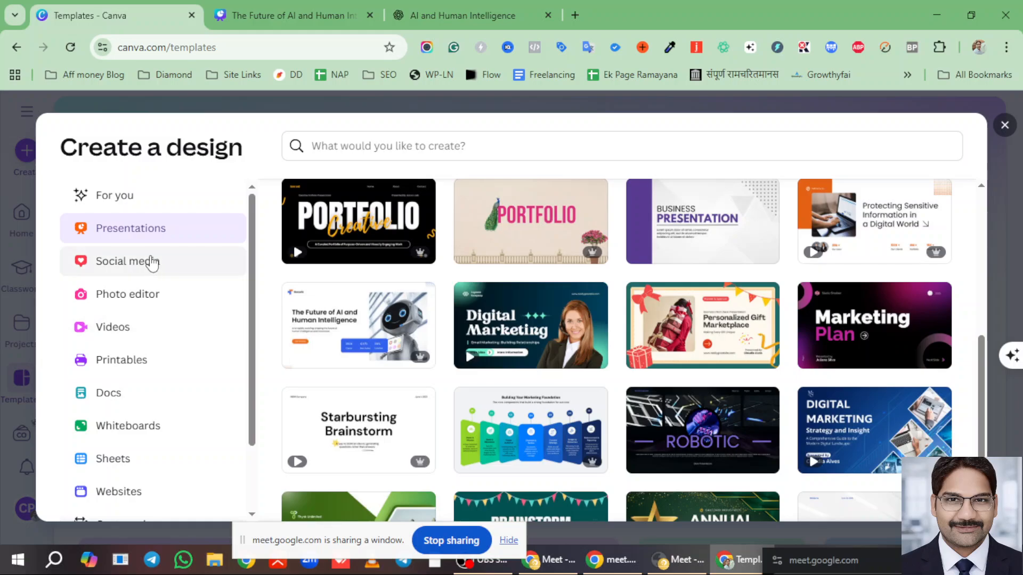
left_click(152, 263)
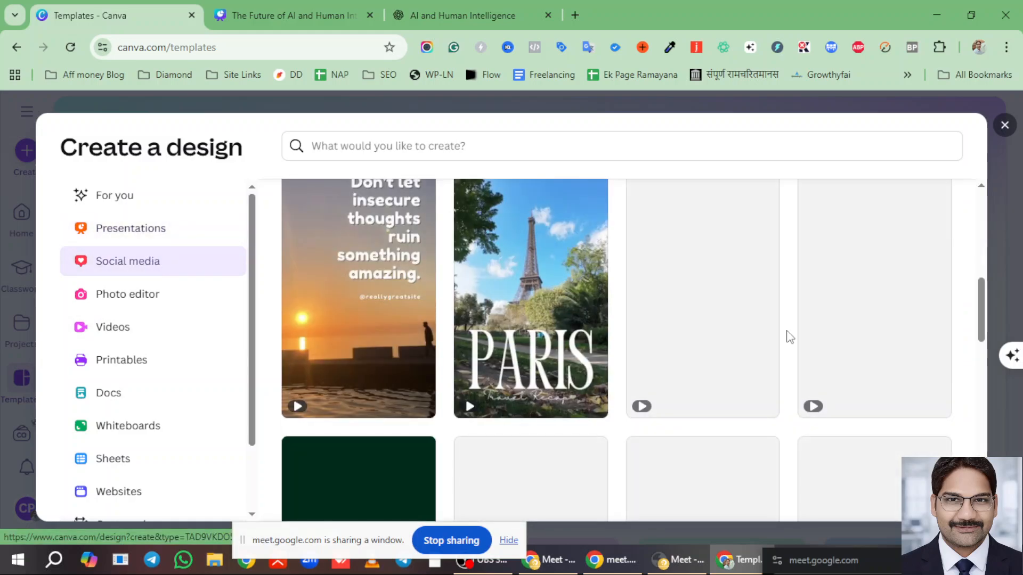
scroll(451, 312, "down", 2)
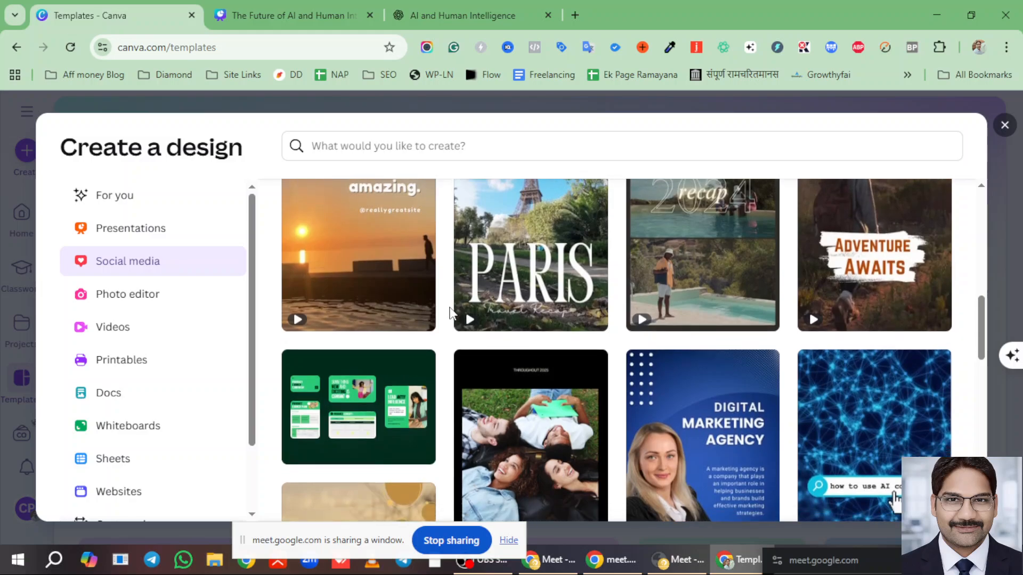
scroll(451, 311, "down", 2)
scroll(451, 312, "up", 10)
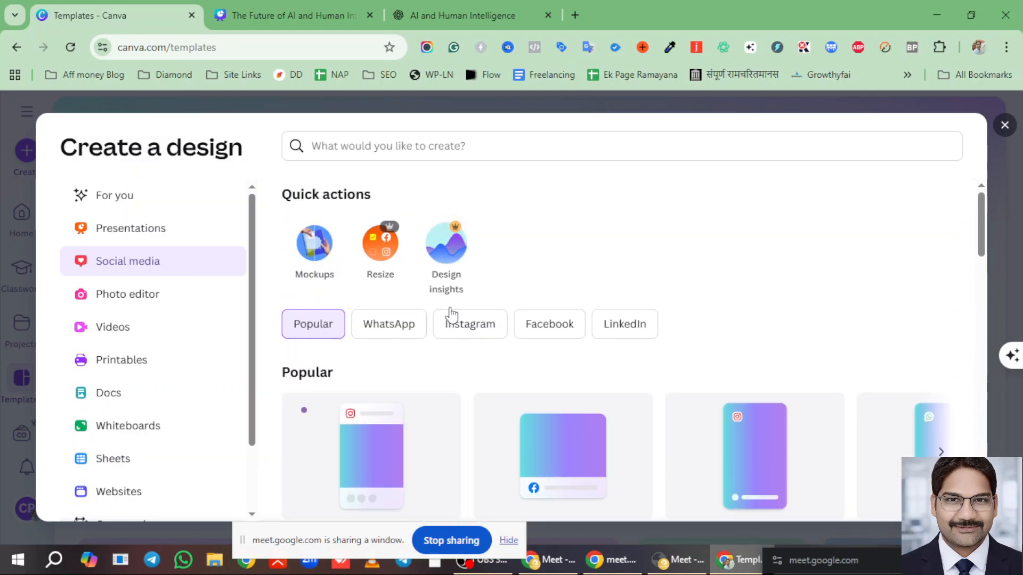
left_click(139, 295)
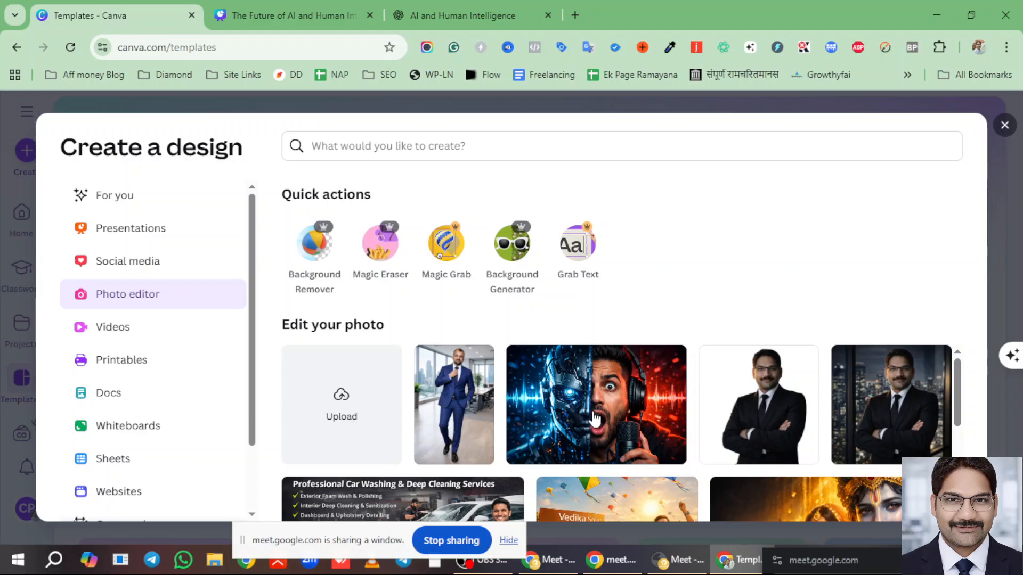
scroll(634, 411, "down", 1)
scroll(612, 363, "up", 1)
- Start a new design from the third template in Videos, the scenic mountain travel video
left_click(118, 333)
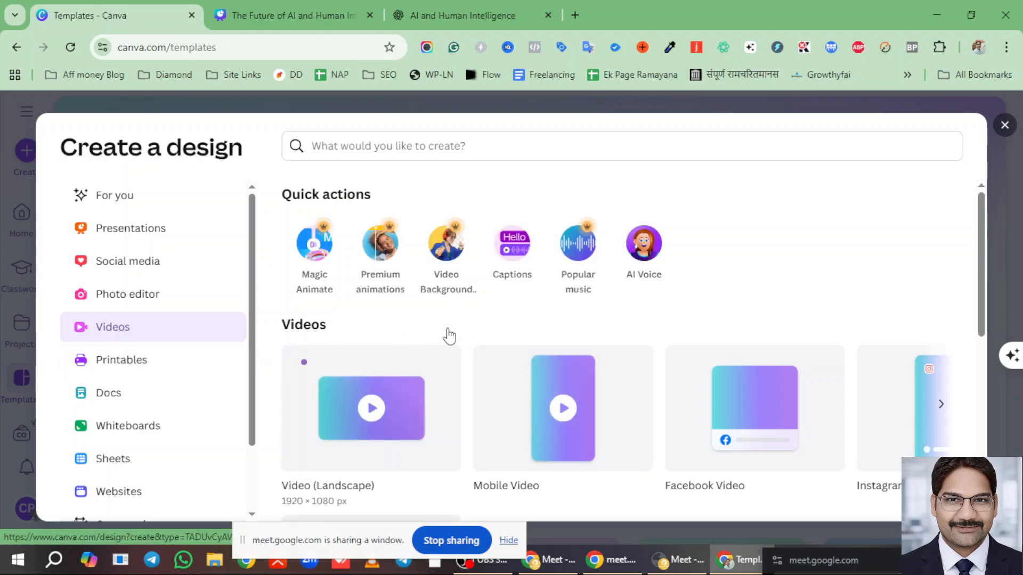
scroll(662, 356, "down", 3)
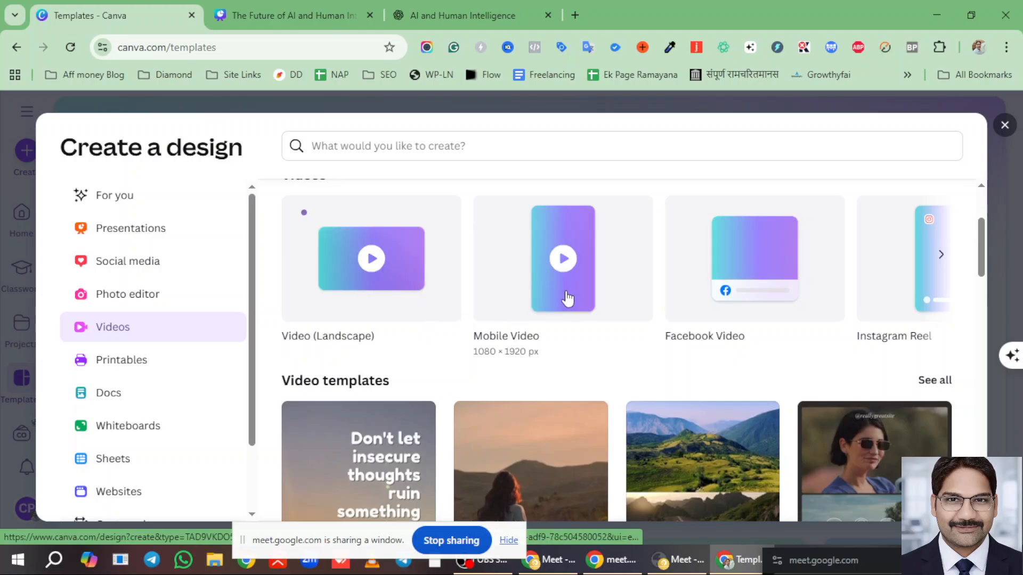
scroll(408, 297, "down", 1)
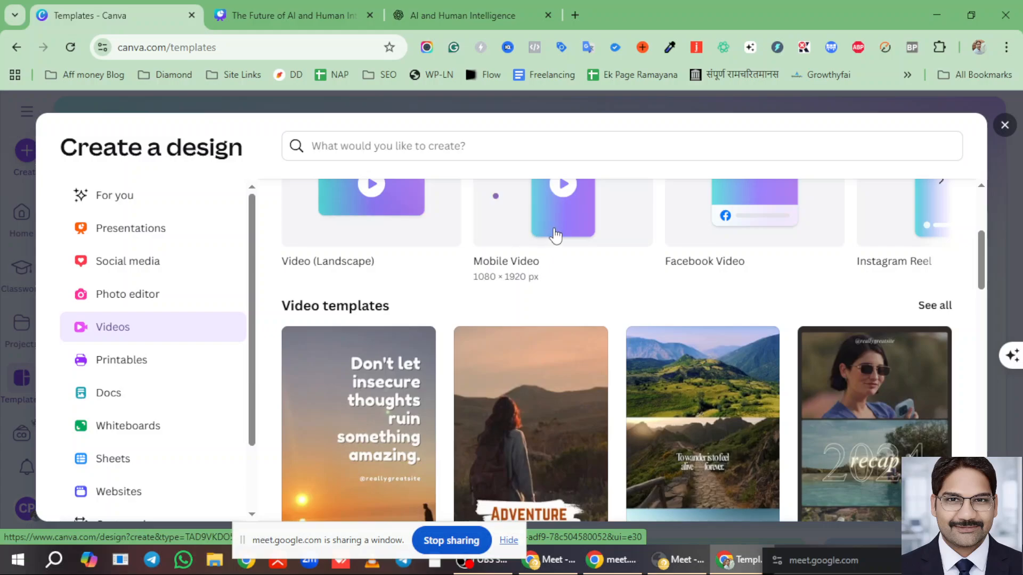
scroll(422, 309, "down", 2)
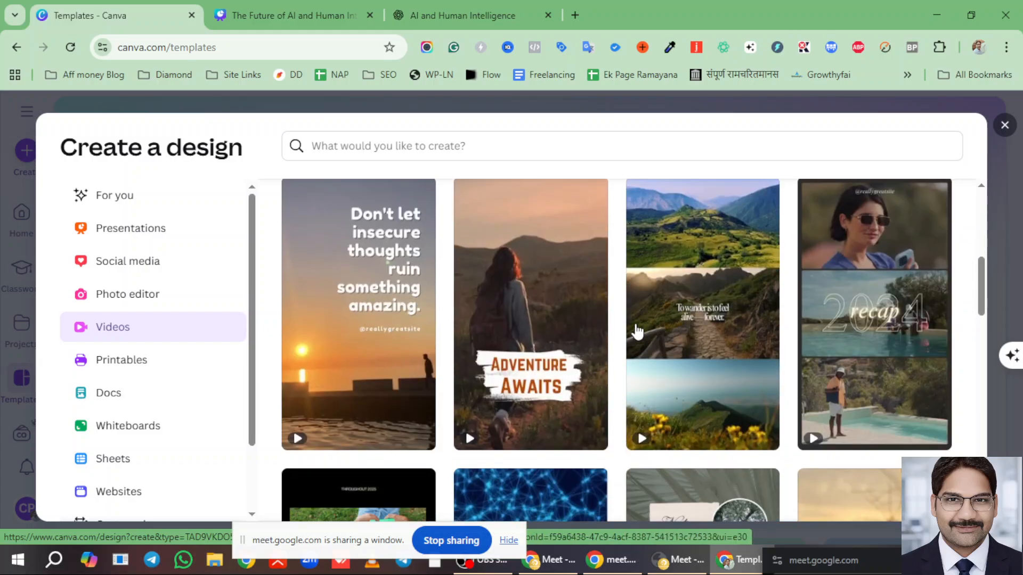
left_click(706, 265)
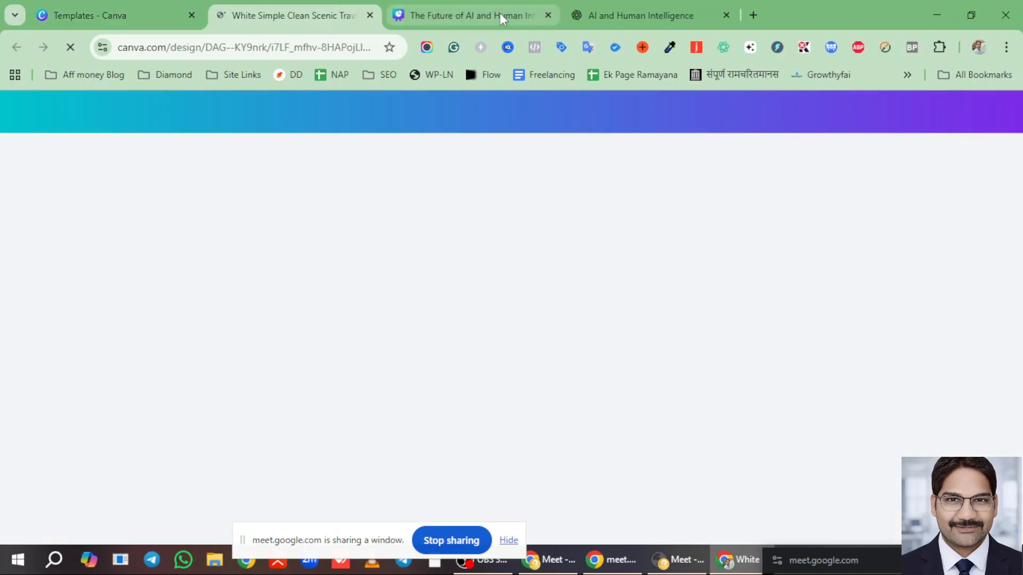
- In the travel video tab, rewind to 0s, enlarge the timeline, and scrub through the opening
left_click(501, 14)
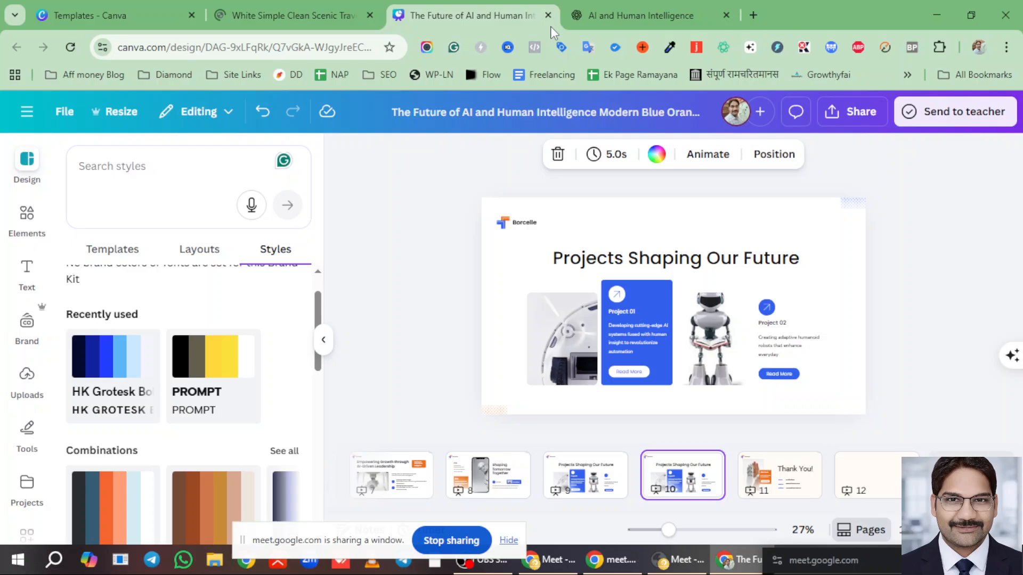
left_click(282, 16)
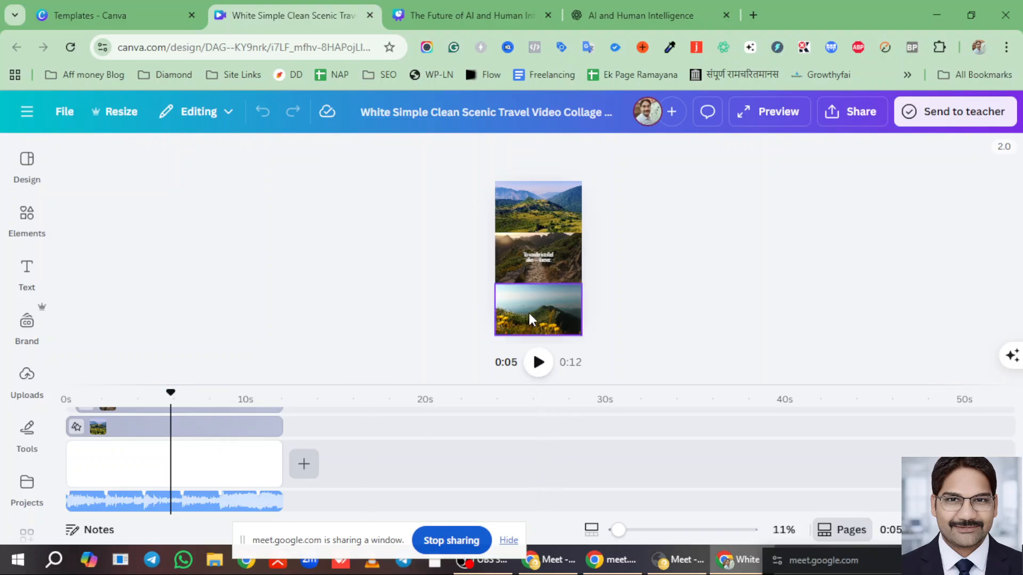
left_click_drag(171, 394, 66, 394)
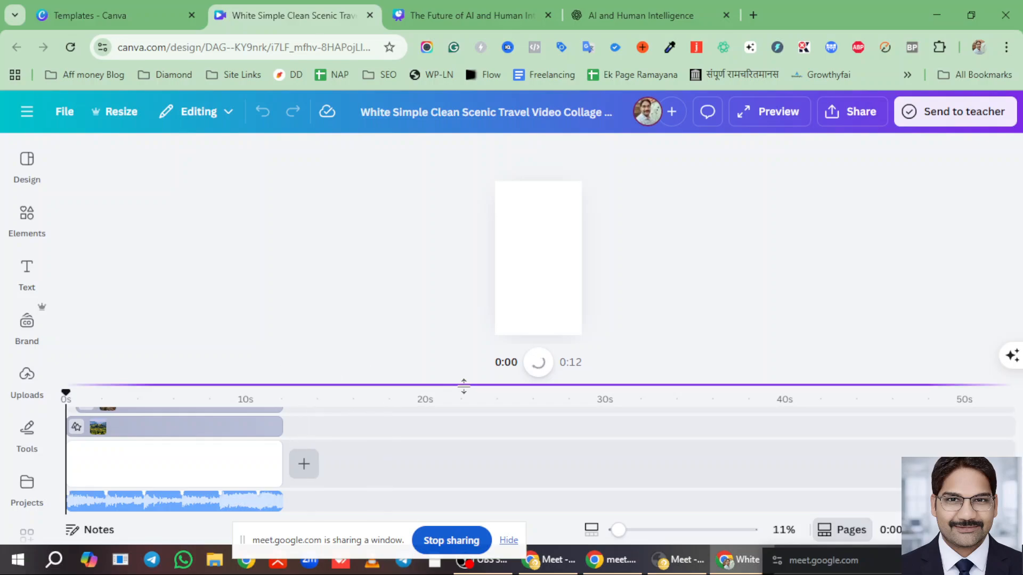
left_click_drag(463, 384, 474, 234)
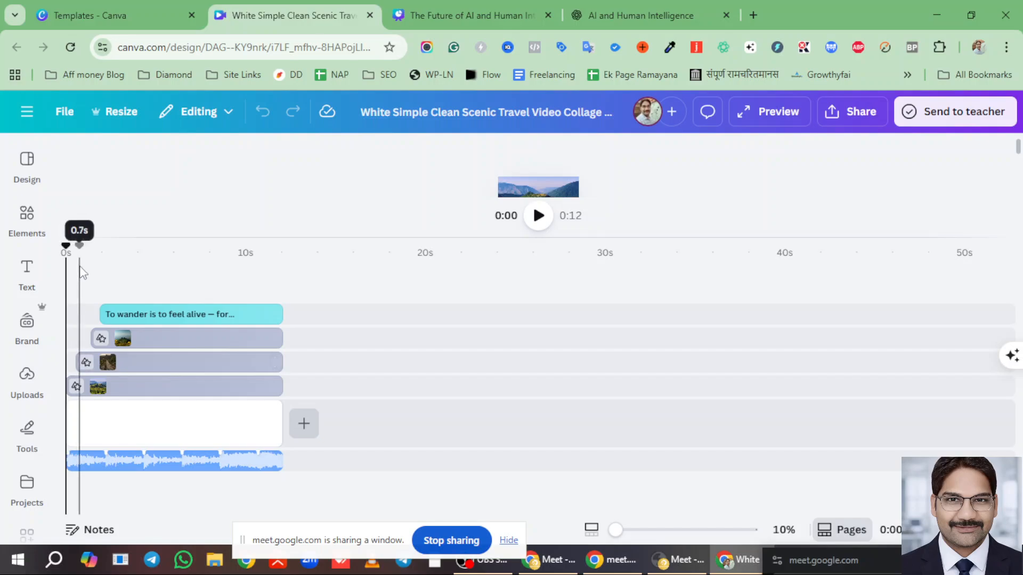
left_click_drag(66, 249, 107, 253)
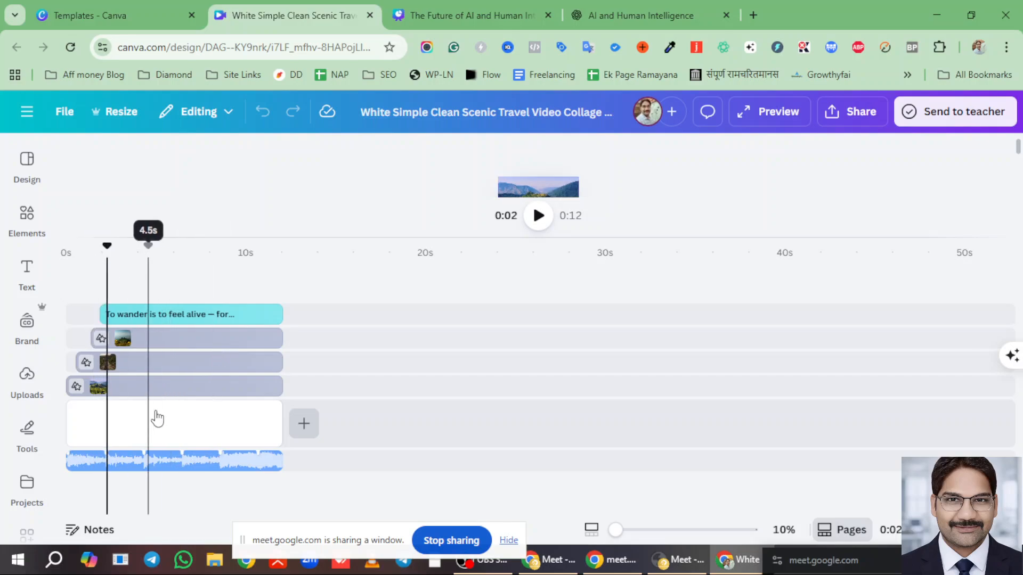
- Find the glowing golden book picture in Uploads and drag it onto the video timeline
left_click(26, 377)
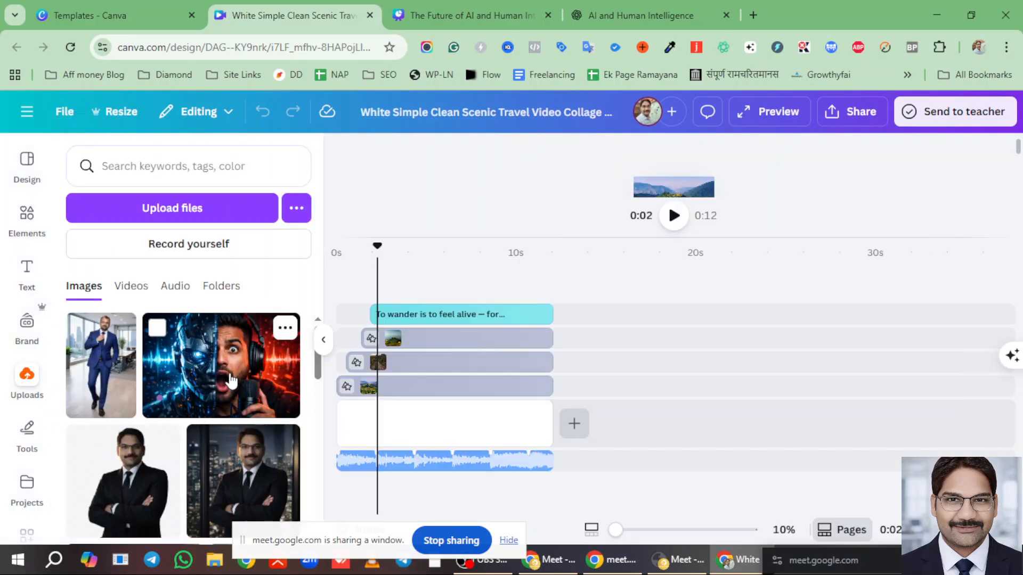
scroll(230, 380, "down", 5)
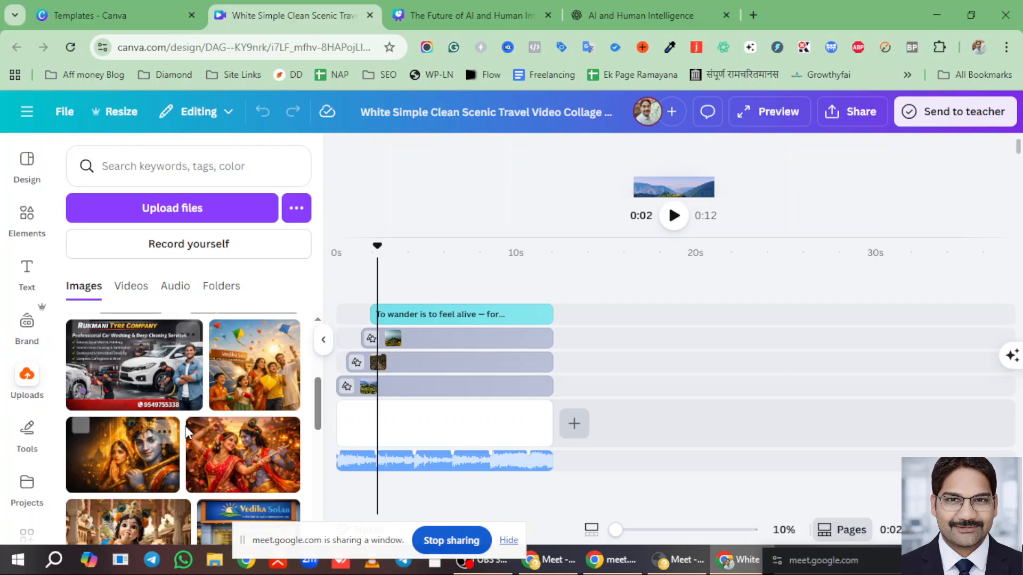
scroll(172, 439, "down", 5)
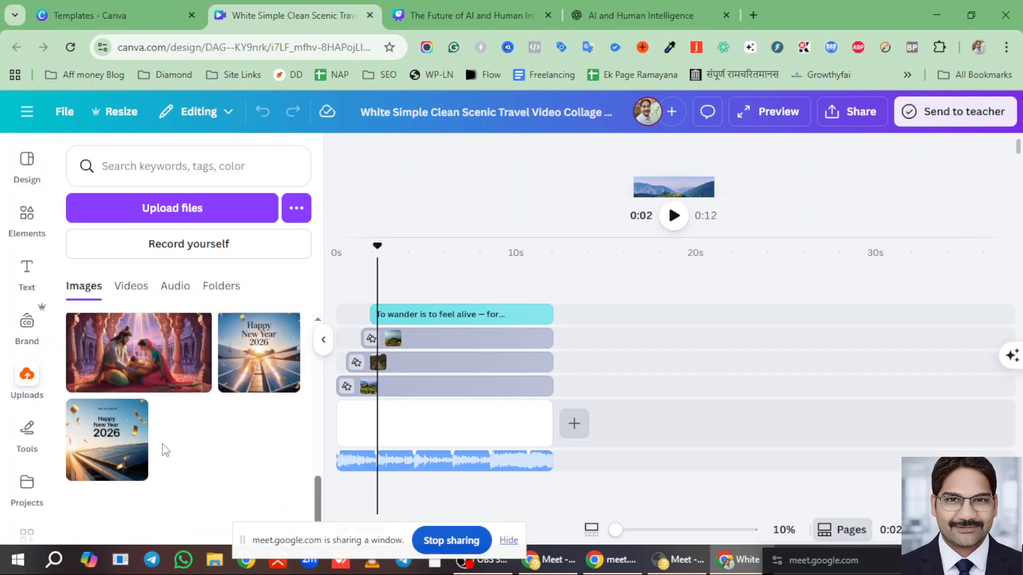
scroll(169, 434, "down", 5)
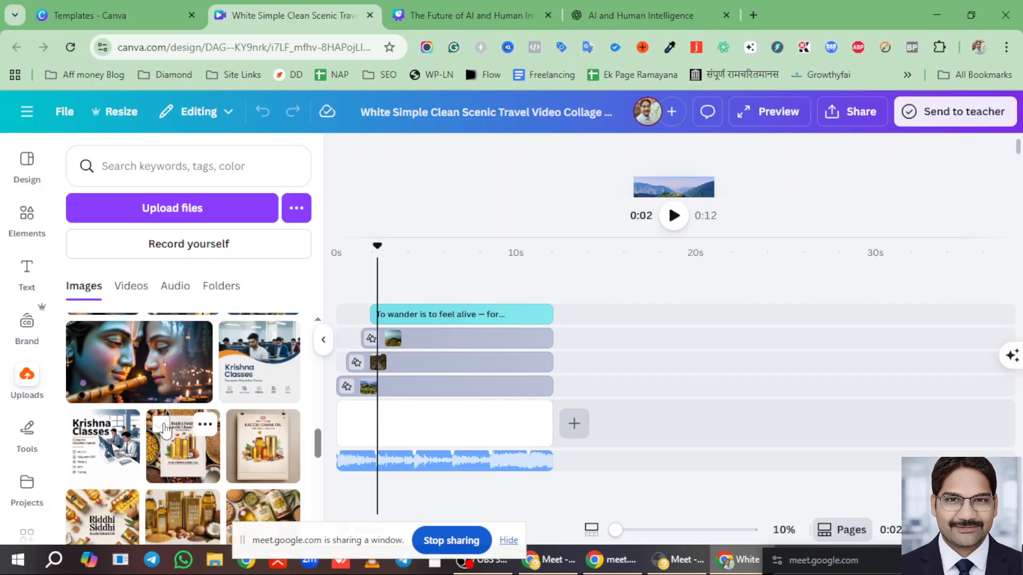
scroll(165, 431, "down", 5)
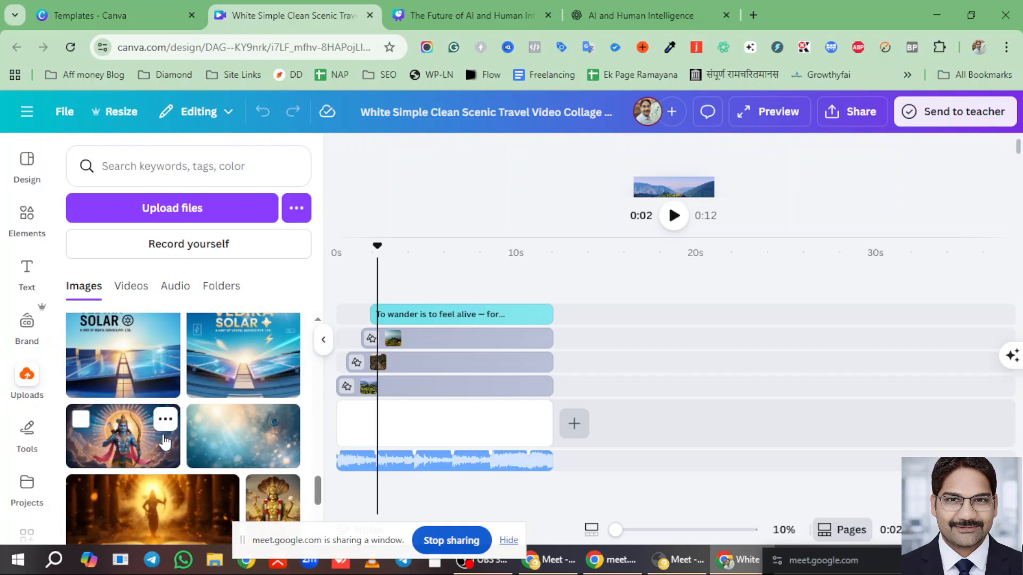
scroll(171, 434, "down", 4)
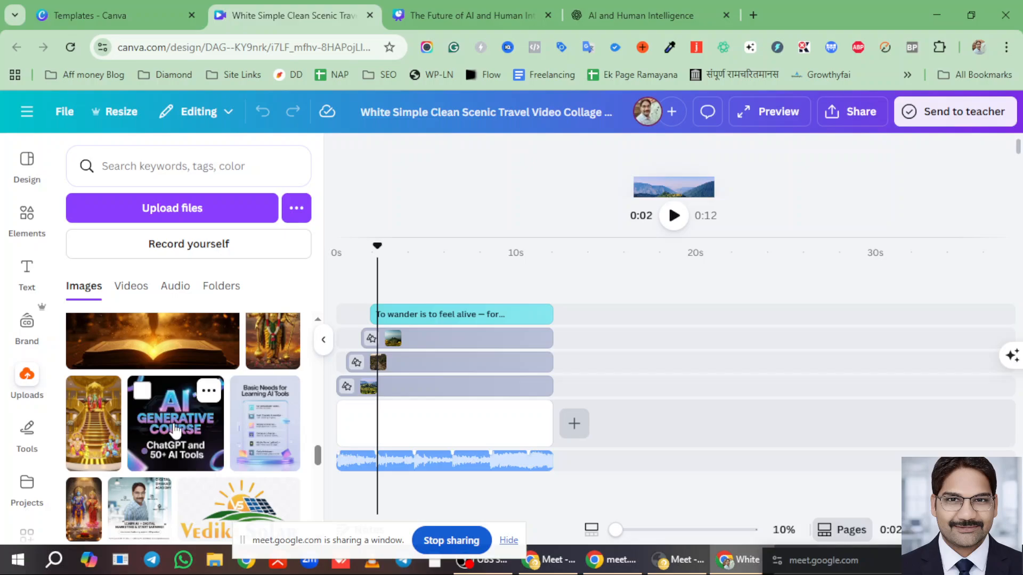
scroll(175, 430, "down", 3)
scroll(194, 426, "down", 3)
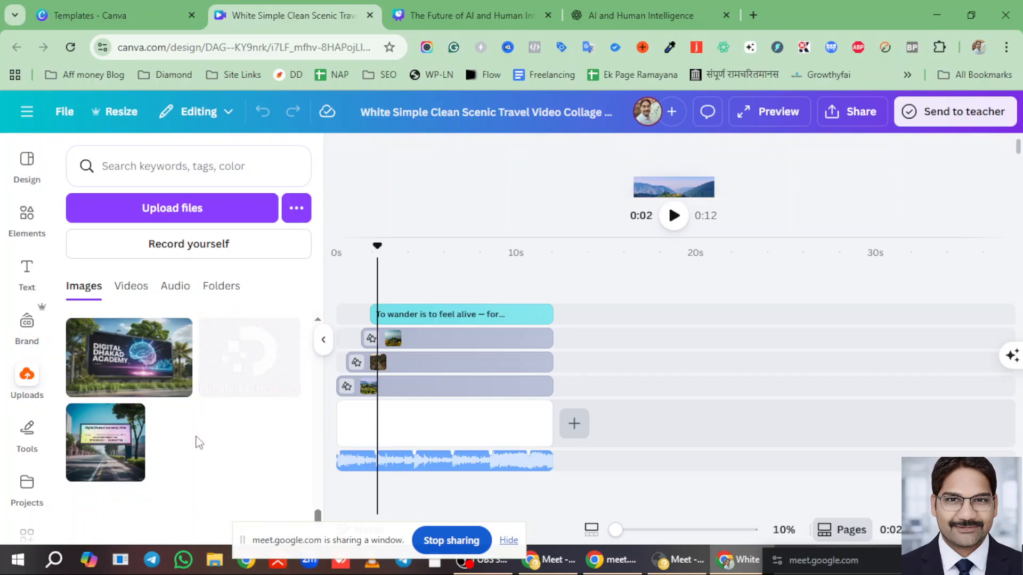
scroll(184, 442, "up", 15)
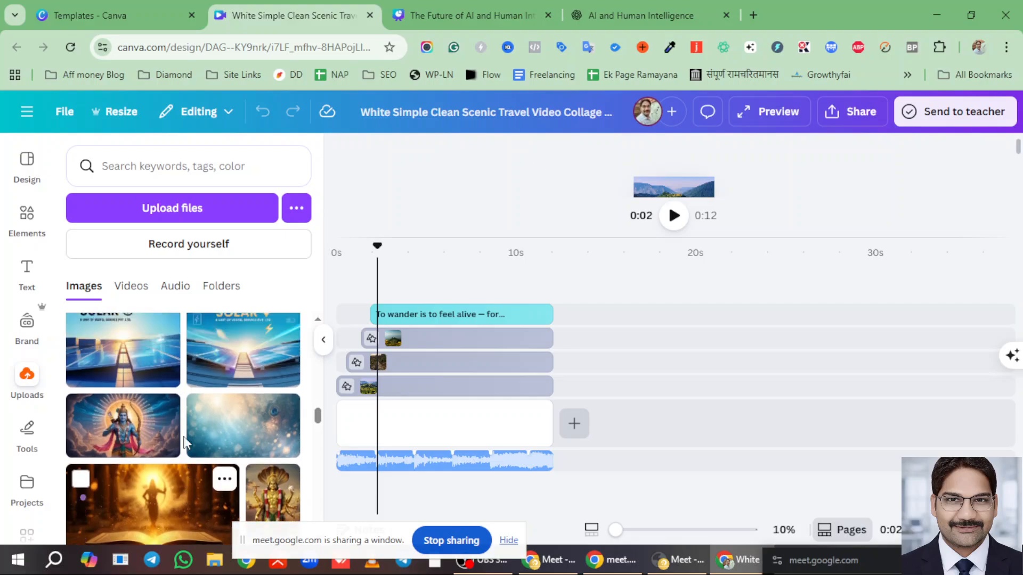
scroll(184, 447, "down", 5)
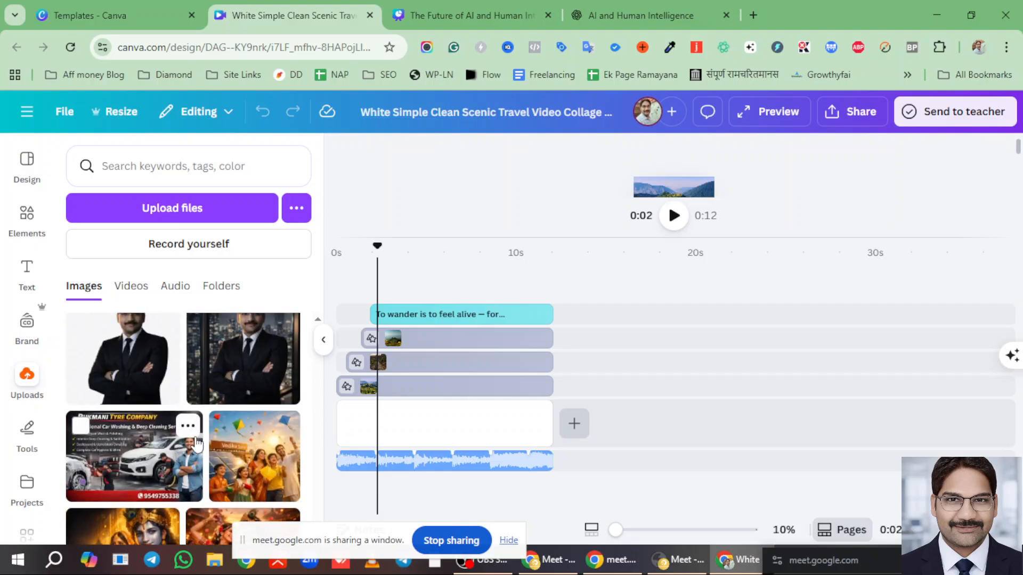
scroll(211, 434, "up", 2)
scroll(216, 424, "down", 6)
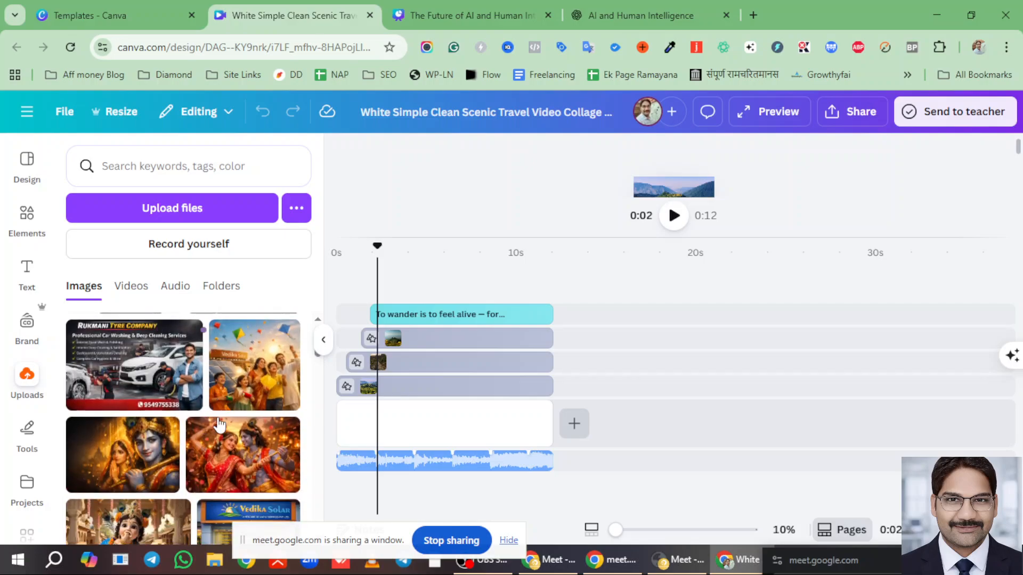
scroll(203, 423, "down", 5)
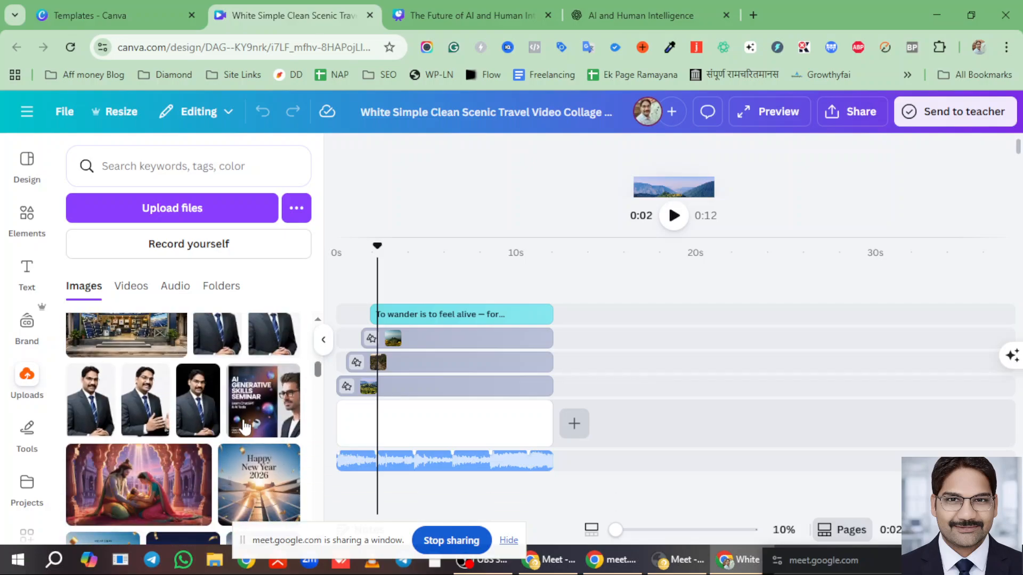
scroll(231, 426, "down", 2)
scroll(224, 421, "up", 3)
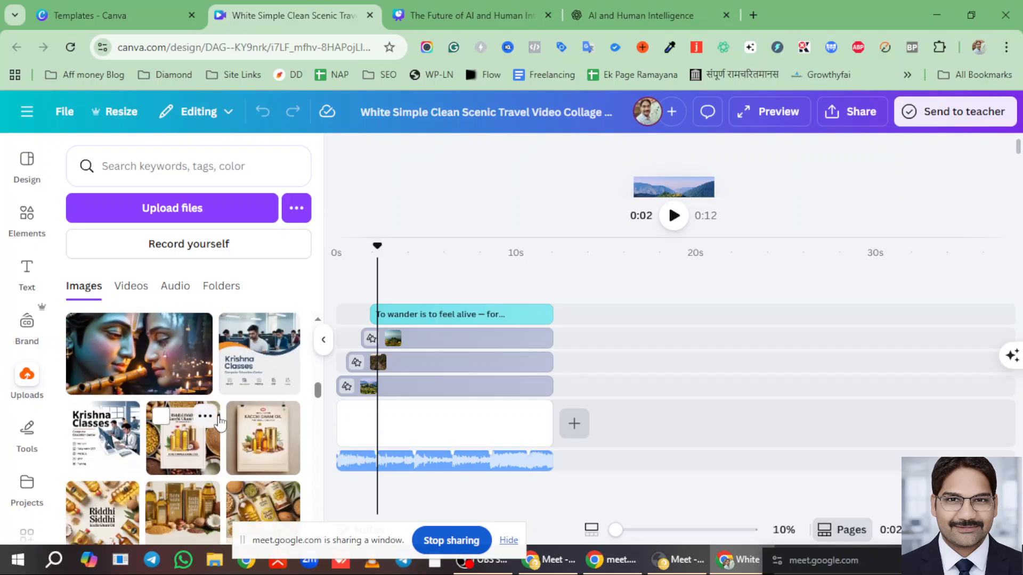
scroll(218, 416, "down", 3)
scroll(213, 418, "up", 3)
scroll(192, 426, "down", 1)
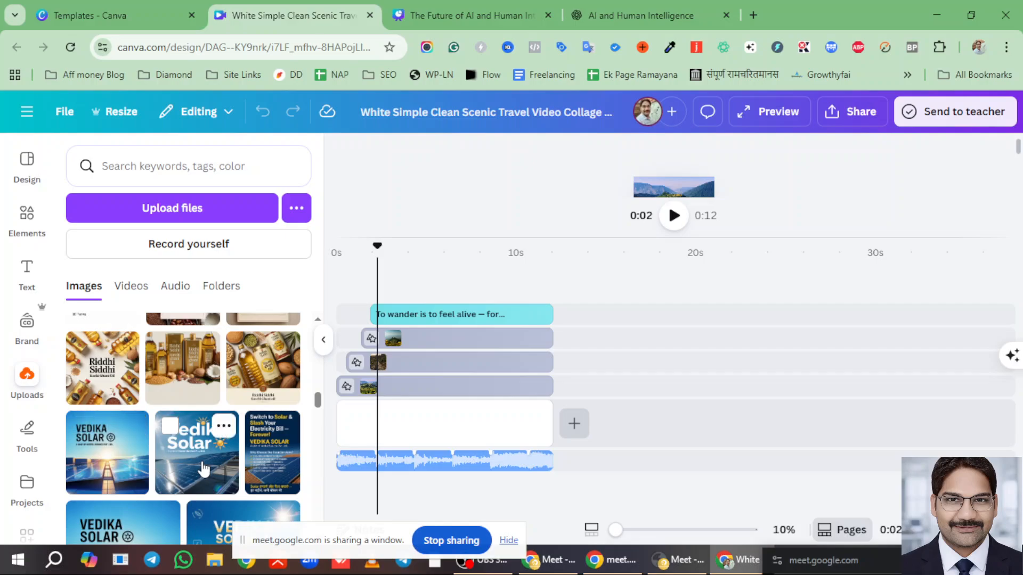
scroll(197, 468, "down", 5)
scroll(203, 468, "up", 2)
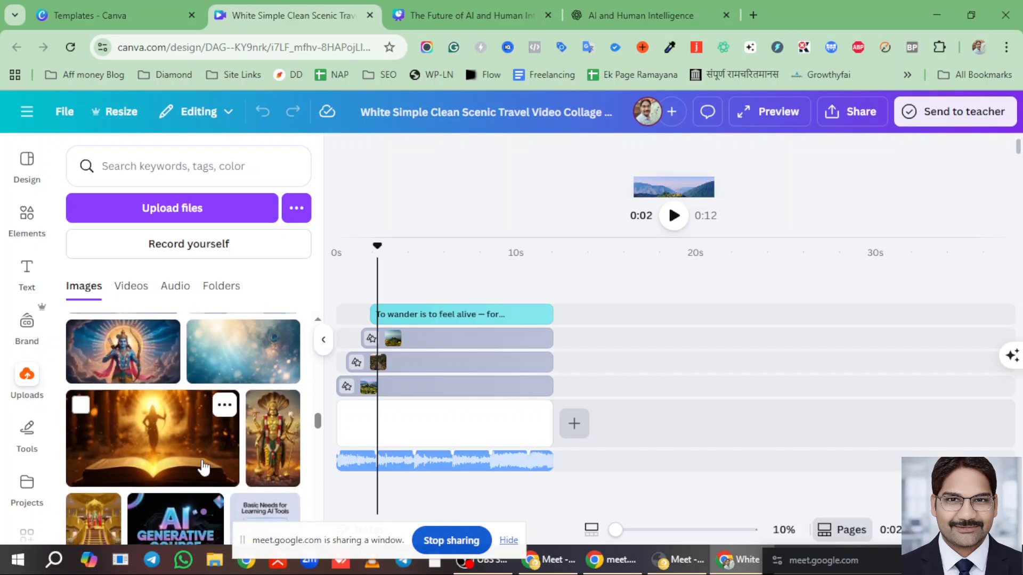
scroll(203, 468, "down", 2)
scroll(203, 468, "down", 3)
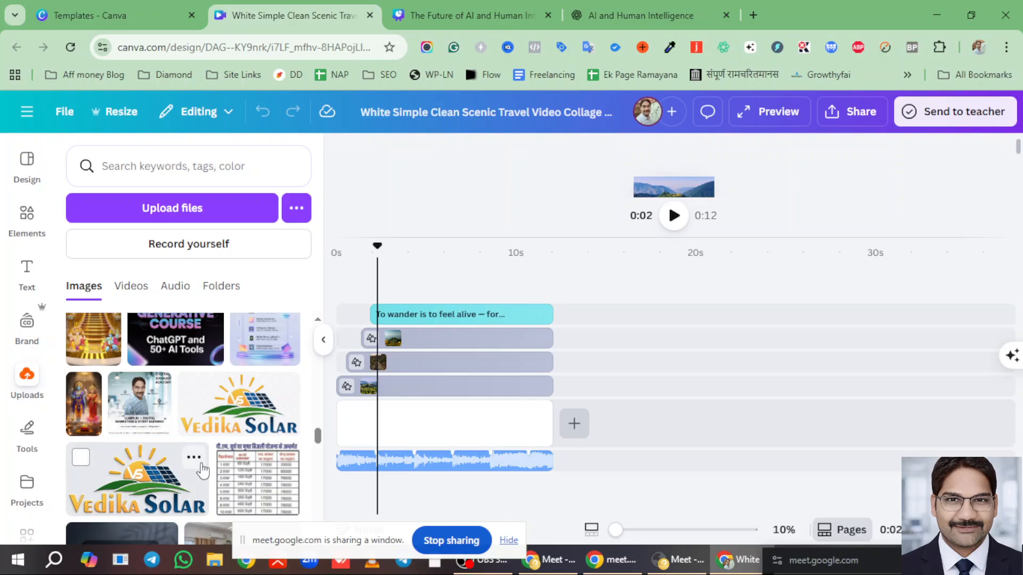
scroll(201, 470, "down", 3)
scroll(192, 469, "up", 1)
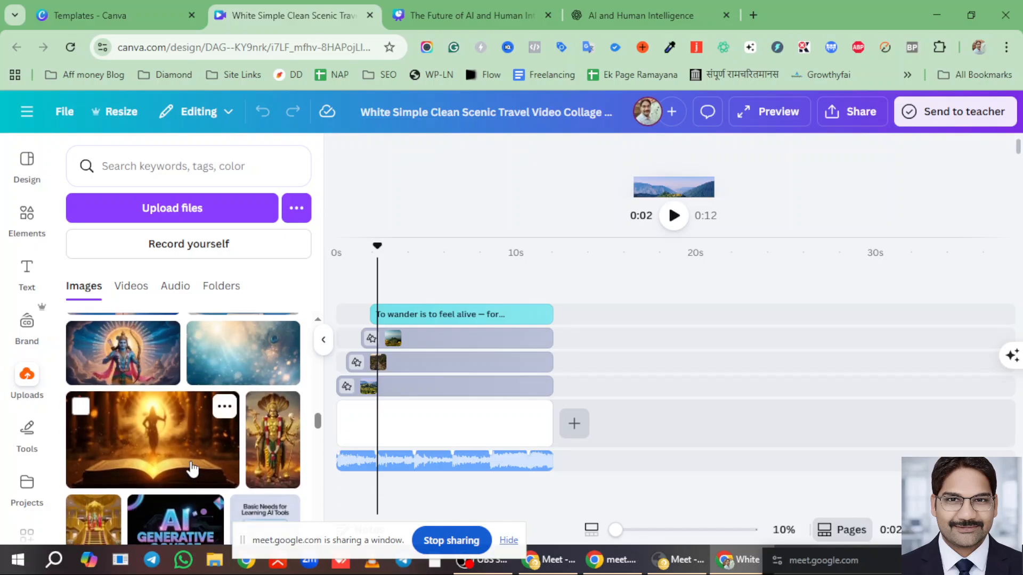
left_click_drag(303, 440, 398, 423)
left_click_drag(509, 393, 424, 352)
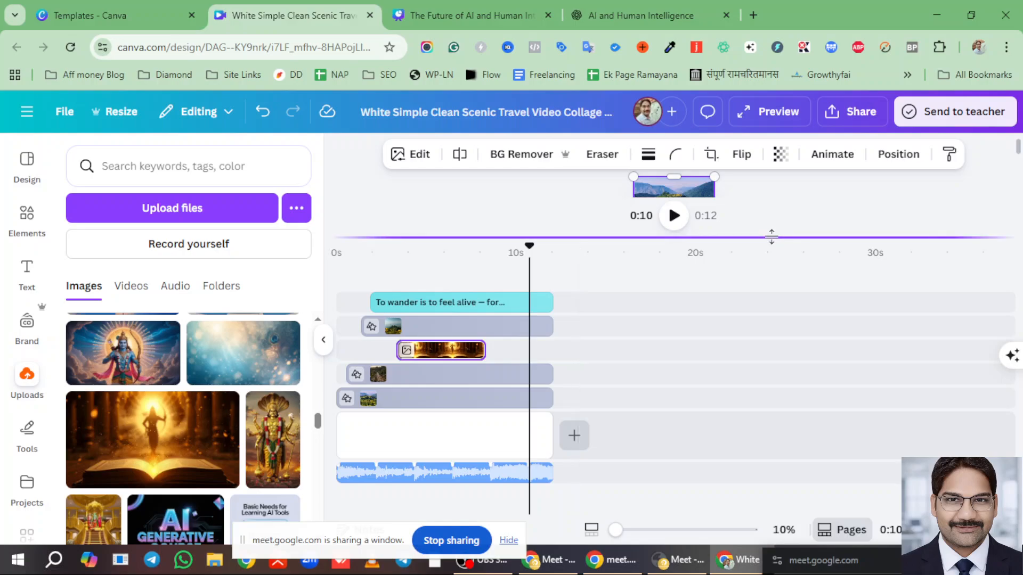
- Move the book clip into the collage layers and resize it to fill the top frame
left_click(693, 280)
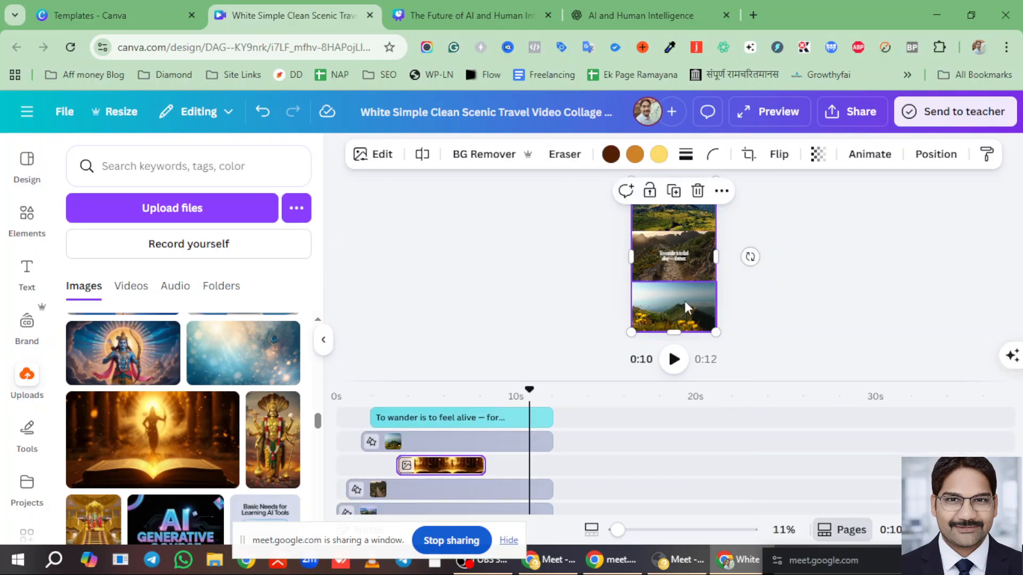
left_click_drag(436, 469, 399, 431)
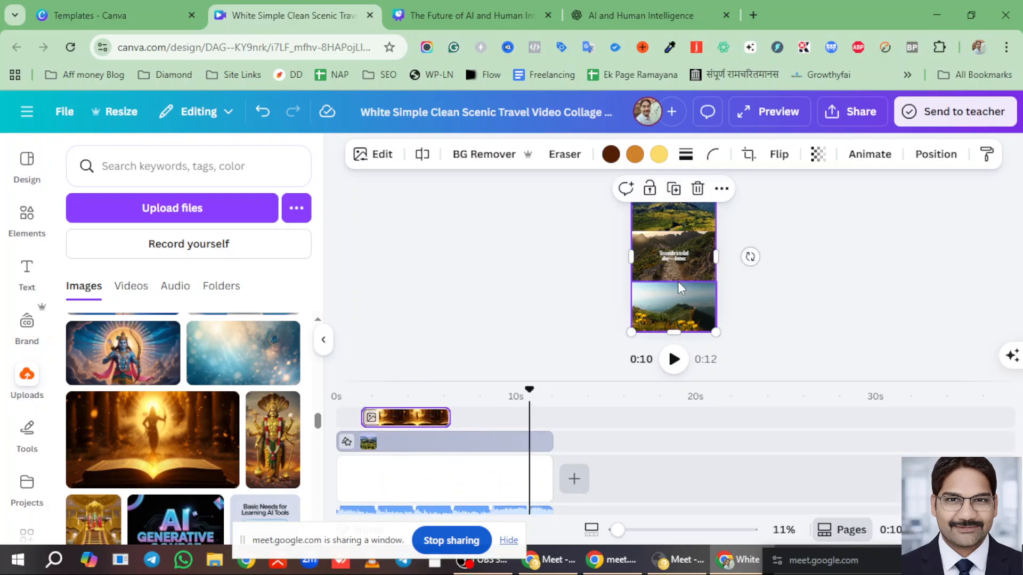
left_click(671, 298)
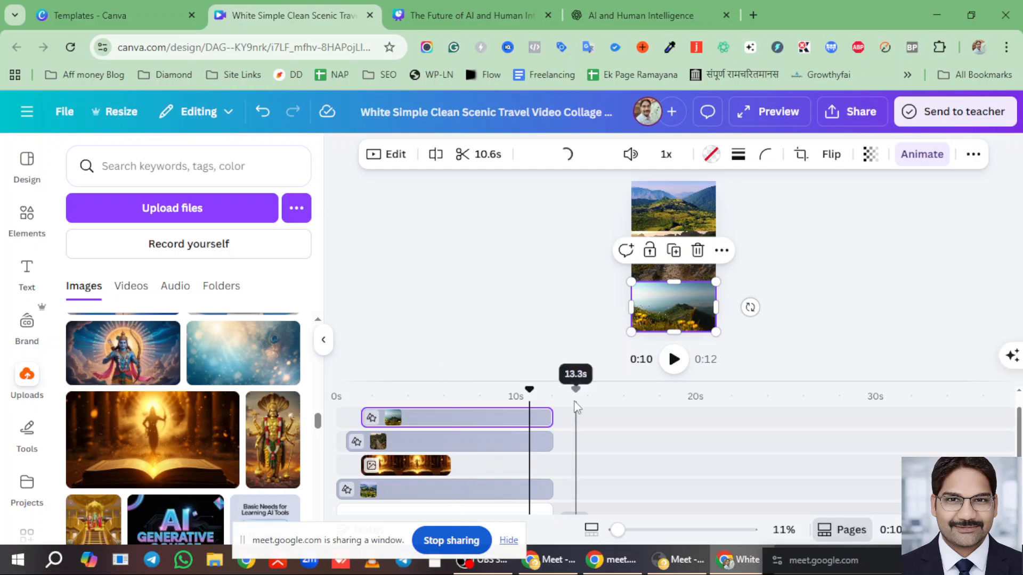
left_click_drag(514, 393, 417, 403)
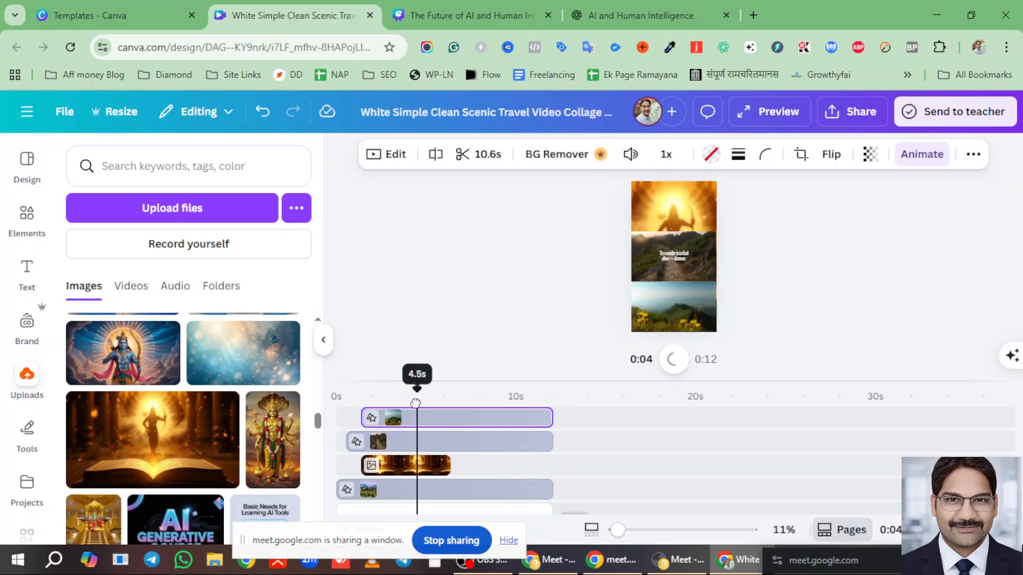
left_click(673, 209)
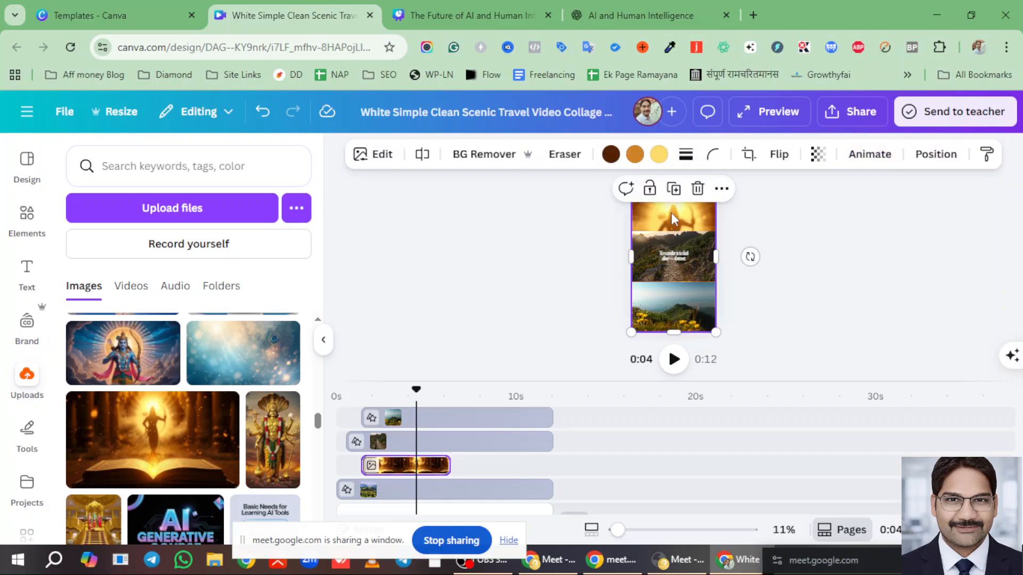
left_click_drag(677, 335, 715, 321)
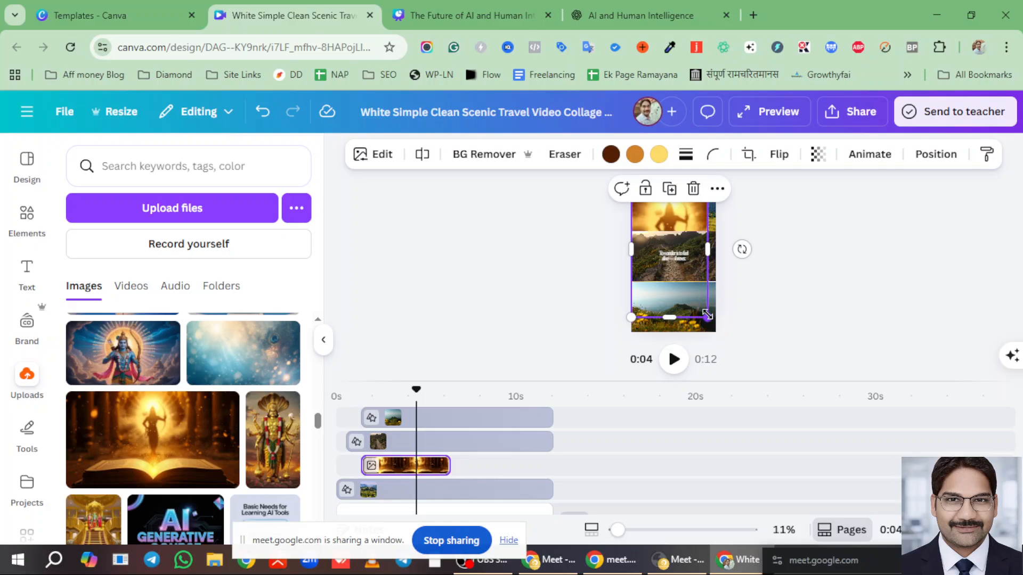
left_click_drag(707, 315, 715, 210)
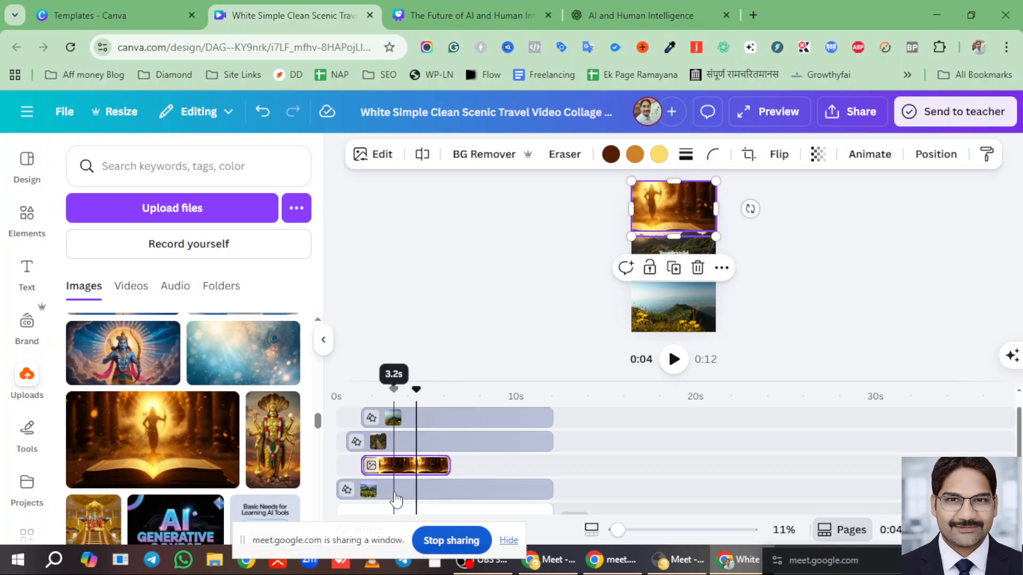
left_click_drag(631, 236, 670, 213)
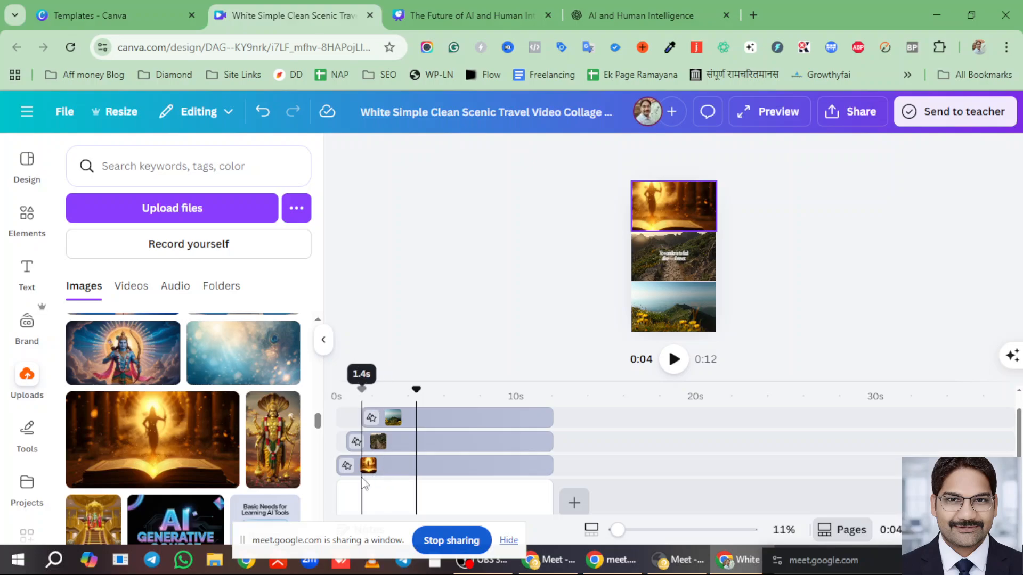
left_click_drag(418, 391, 337, 391)
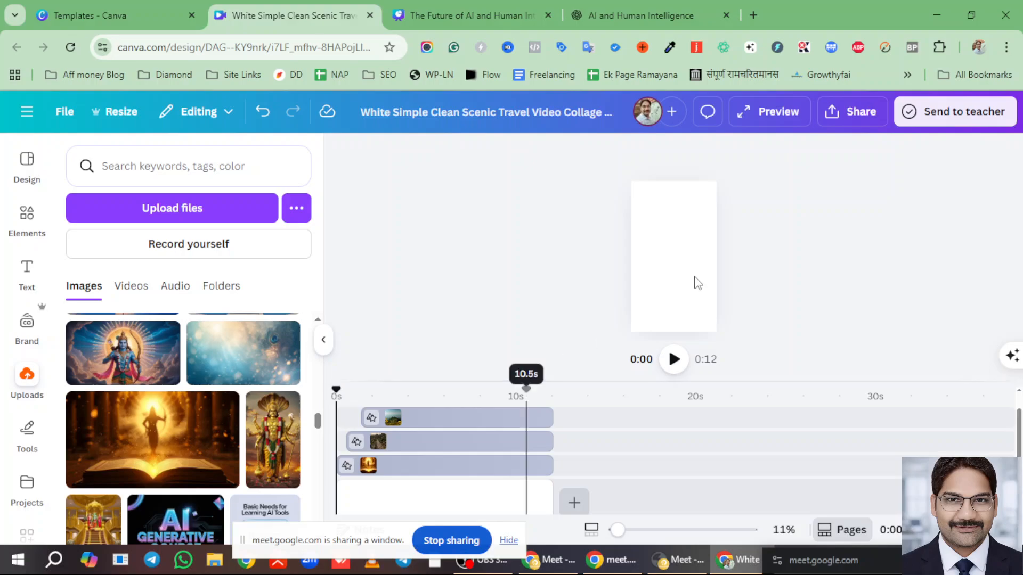
key("space")
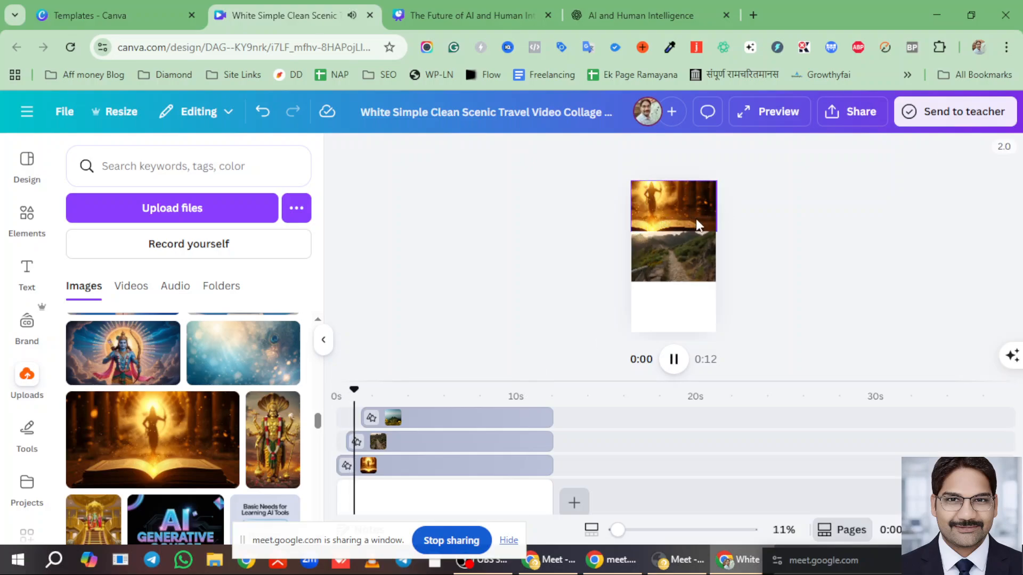
key("space")
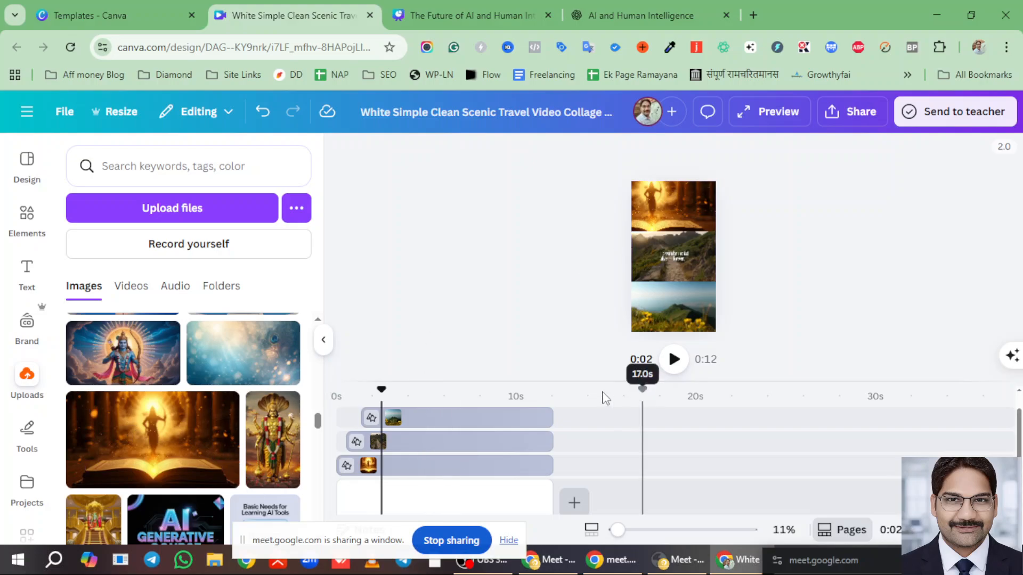
scroll(476, 434, "up", 1)
scroll(477, 434, "up", 1)
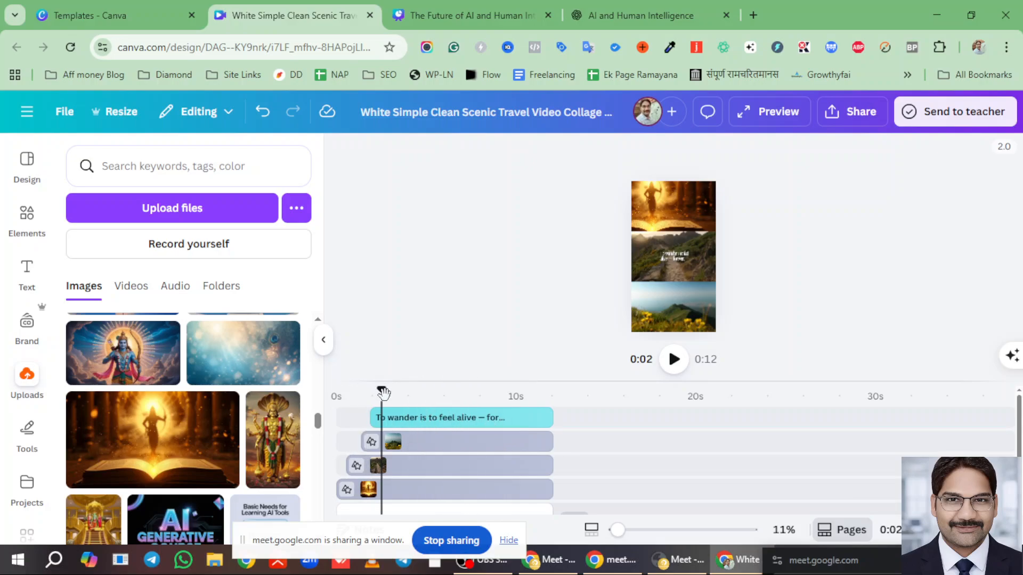
- From Create a design, open a blank Business Card (US) design under Popular
left_click(80, 15)
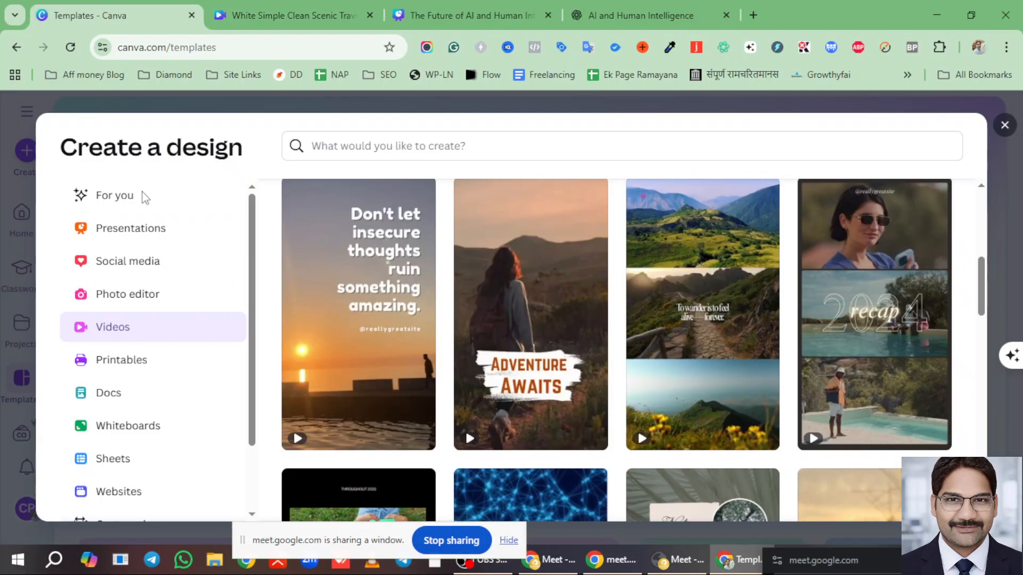
left_click(124, 366)
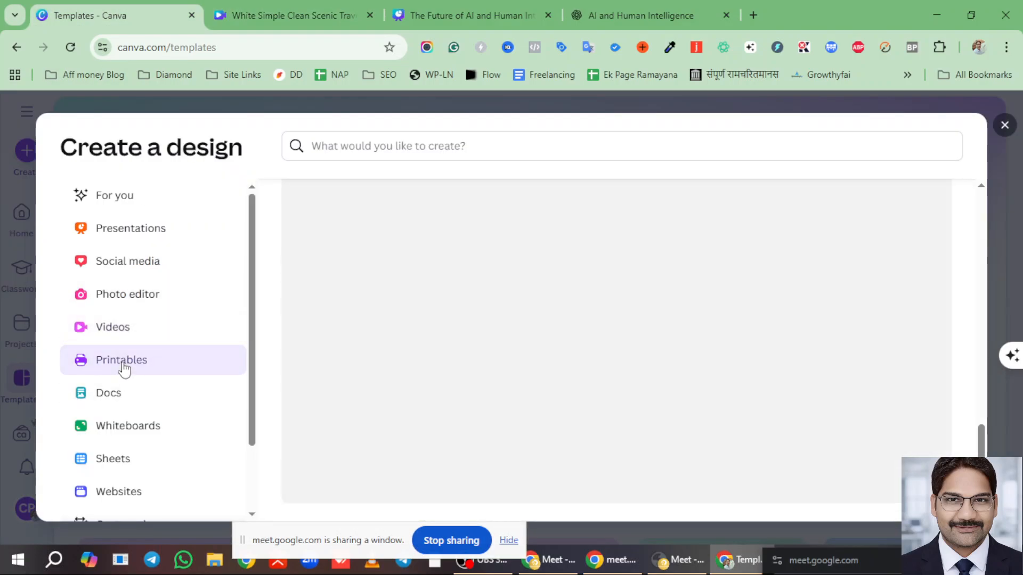
scroll(665, 362, "up", 2)
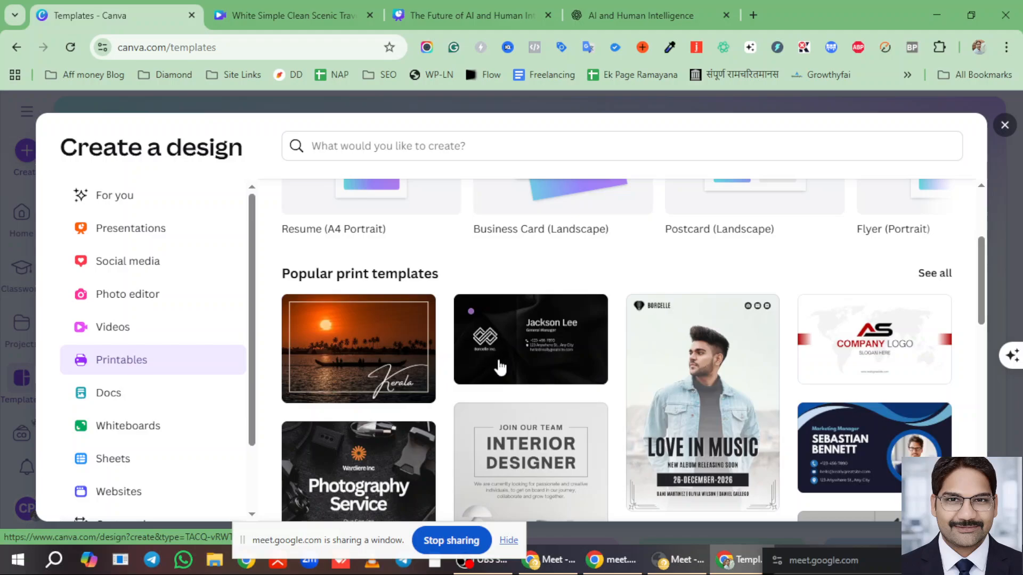
scroll(501, 370, "down", 3)
scroll(503, 373, "up", 4)
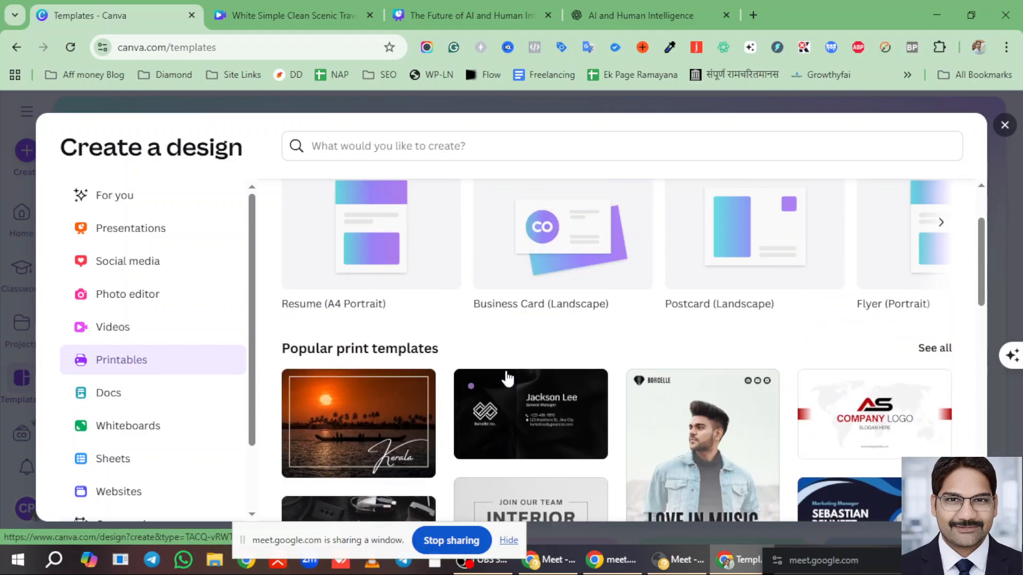
scroll(592, 322, "up", 2)
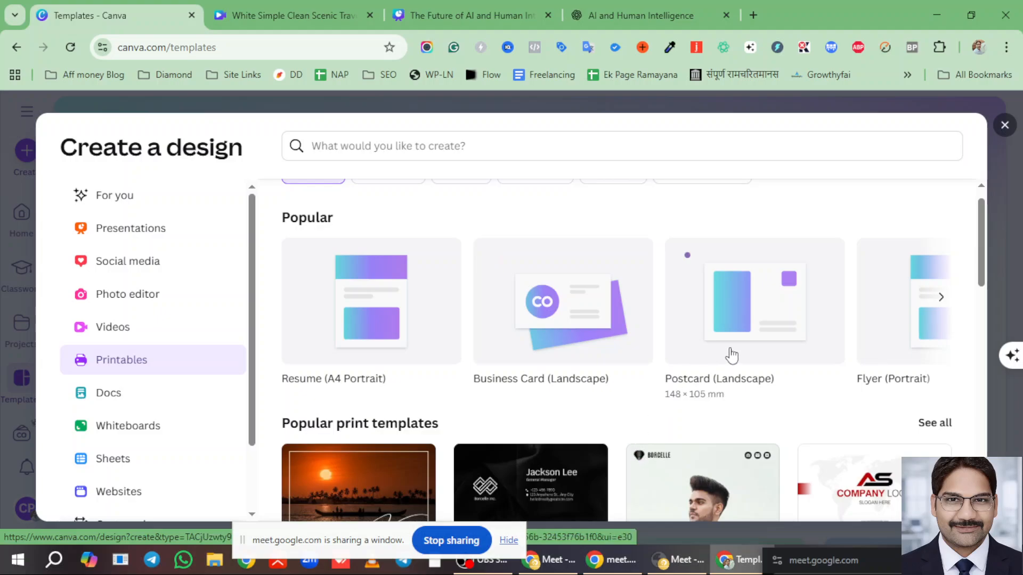
left_click(582, 330)
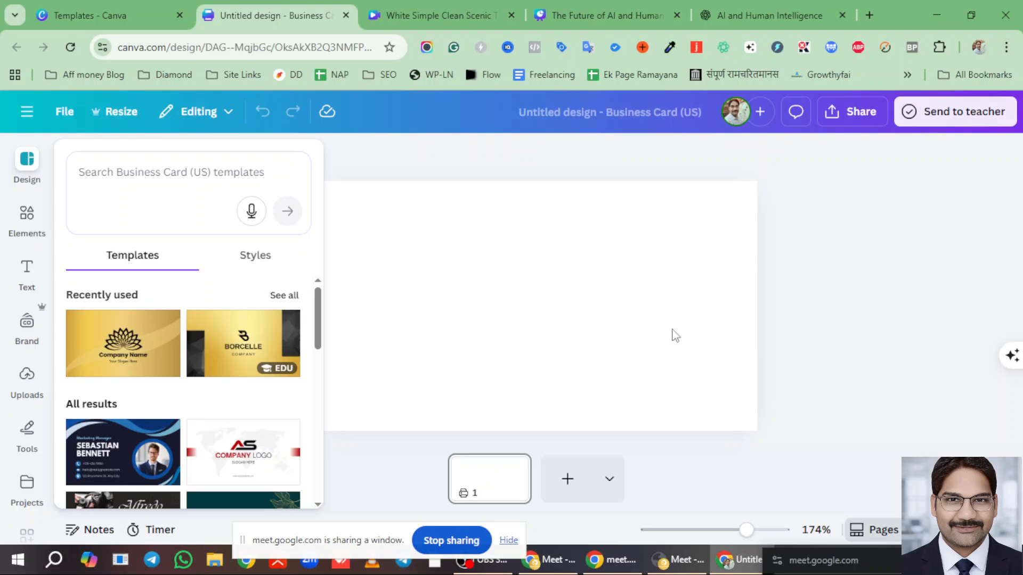
- Apply the Black Gold Modern Business Card template's gold-framed eagle page to the card
scroll(137, 376, "down", 5)
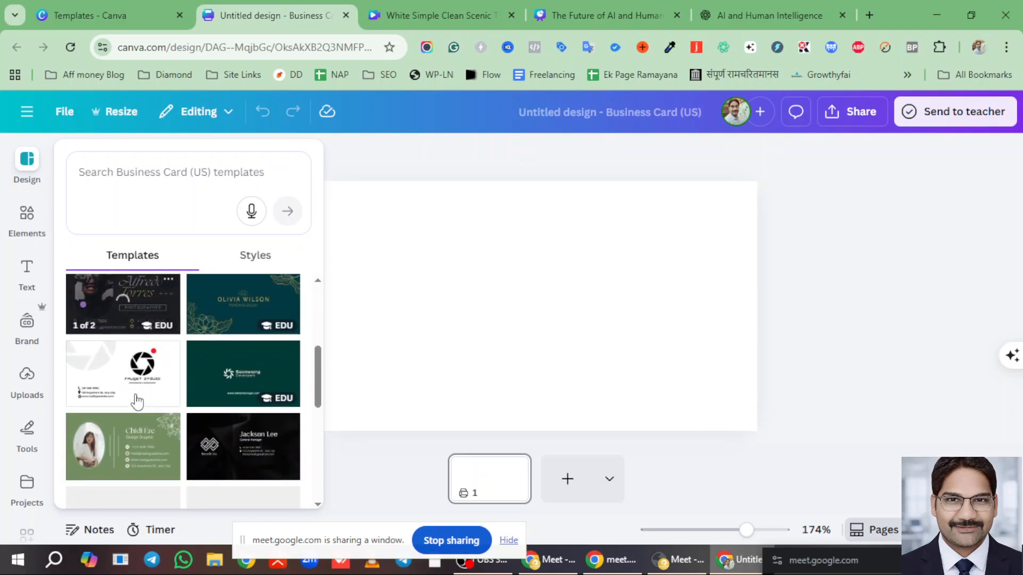
scroll(254, 377, "down", 3)
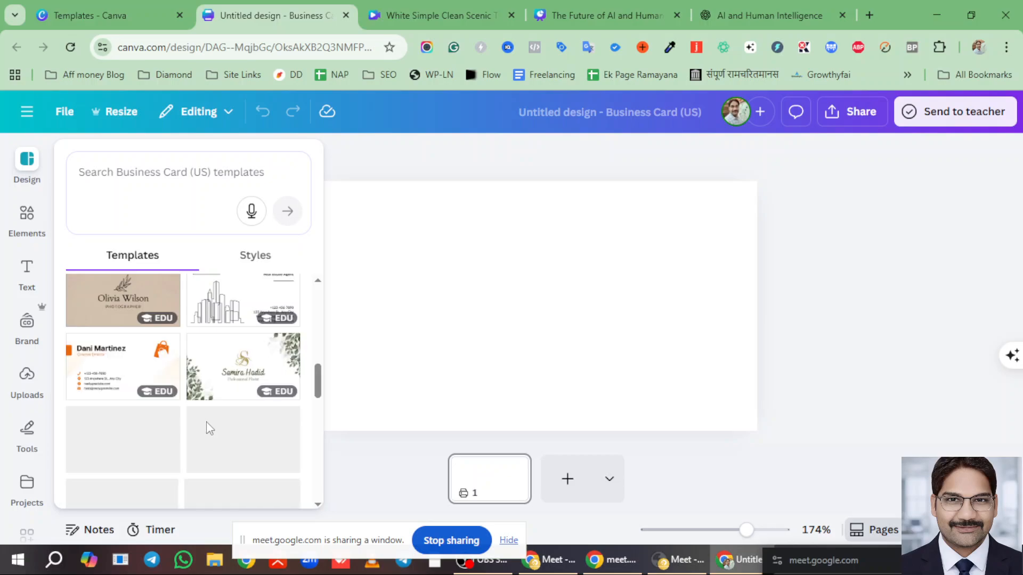
scroll(200, 406, "down", 3)
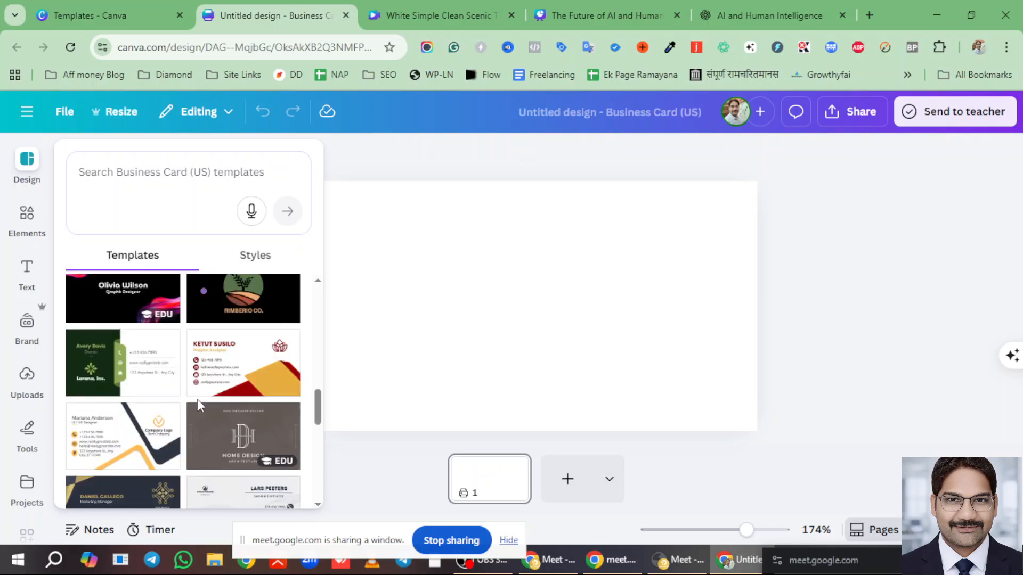
scroll(195, 400, "down", 2)
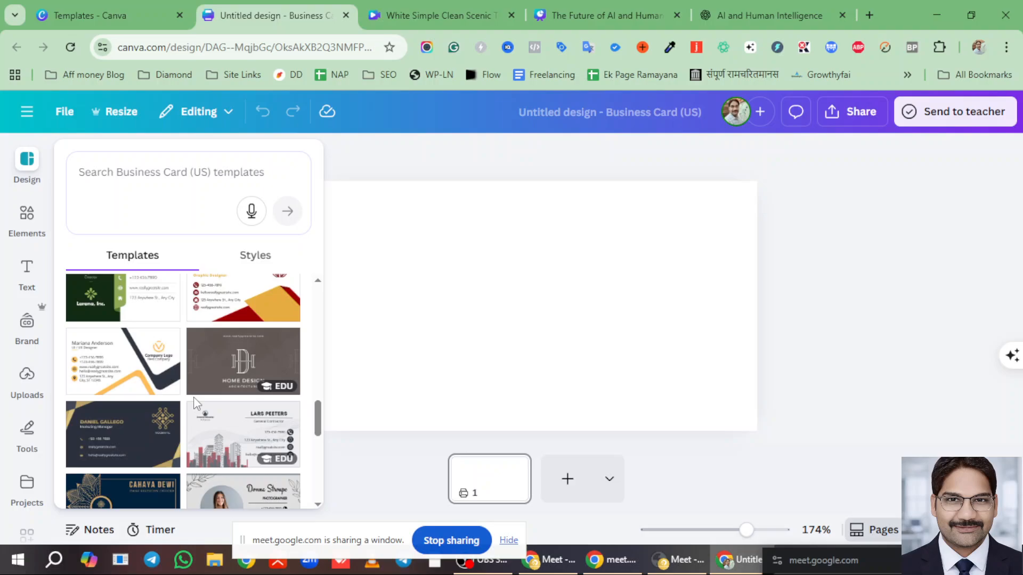
scroll(193, 403, "down", 3)
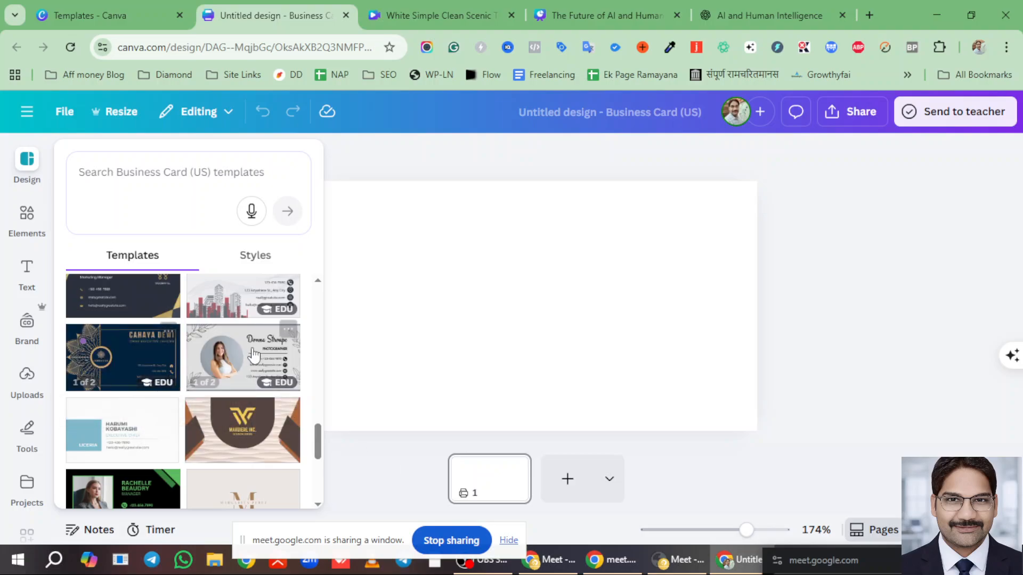
scroll(250, 373, "down", 2)
scroll(241, 408, "down", 5)
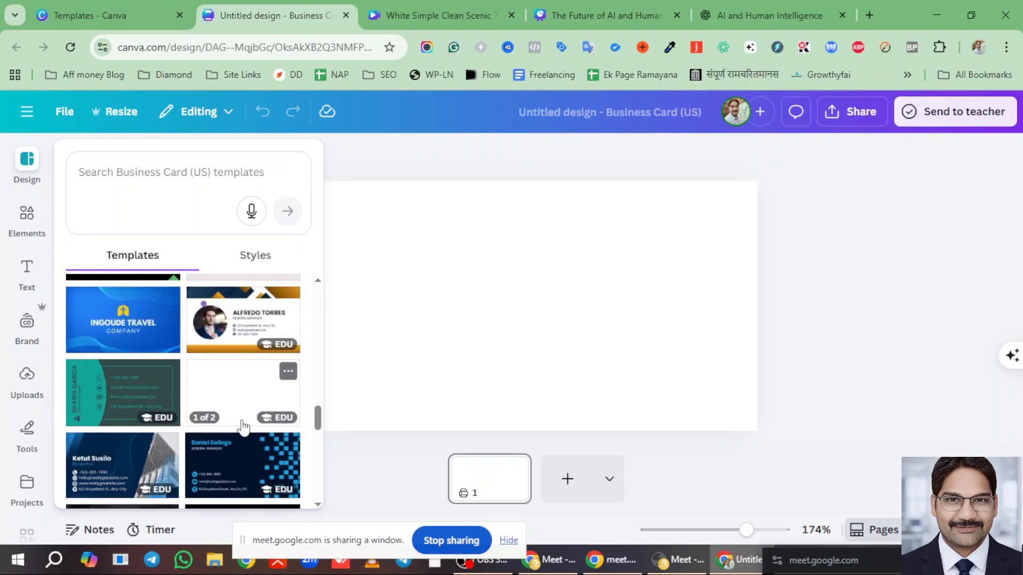
scroll(229, 436, "down", 4)
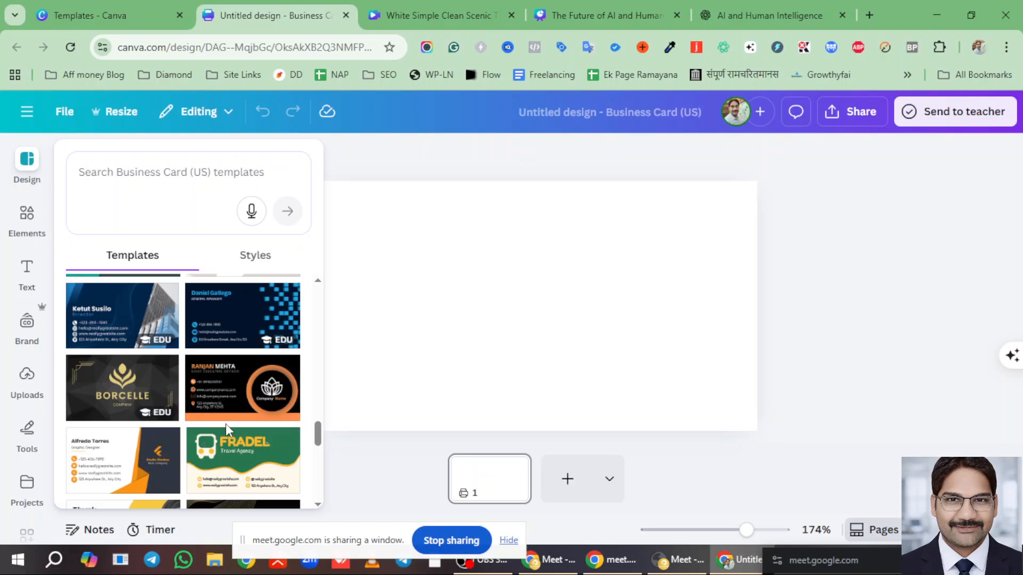
scroll(224, 421, "down", 5)
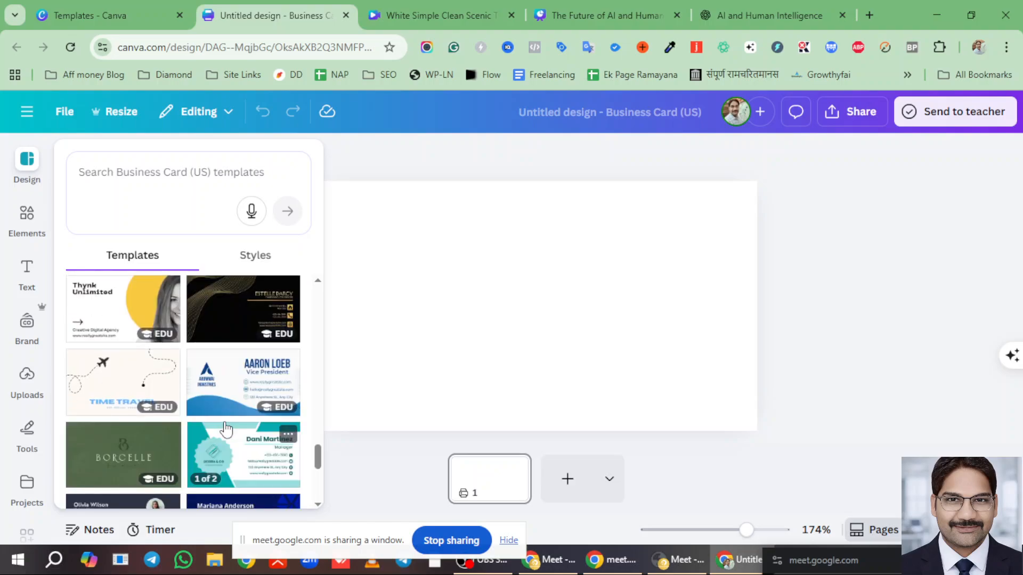
scroll(175, 373, "down", 6)
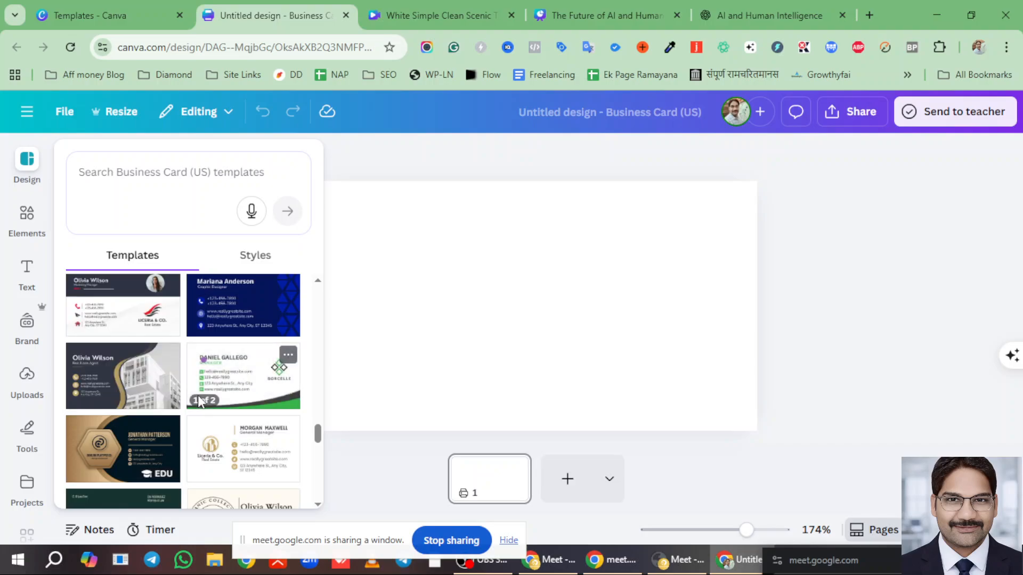
scroll(245, 426, "down", 2)
scroll(251, 442, "down", 3)
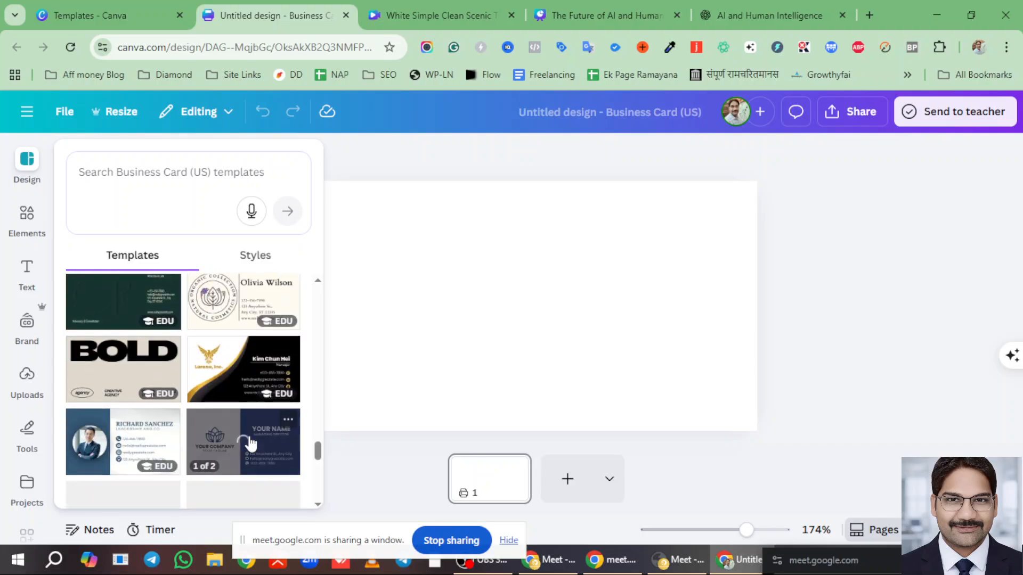
left_click(224, 373)
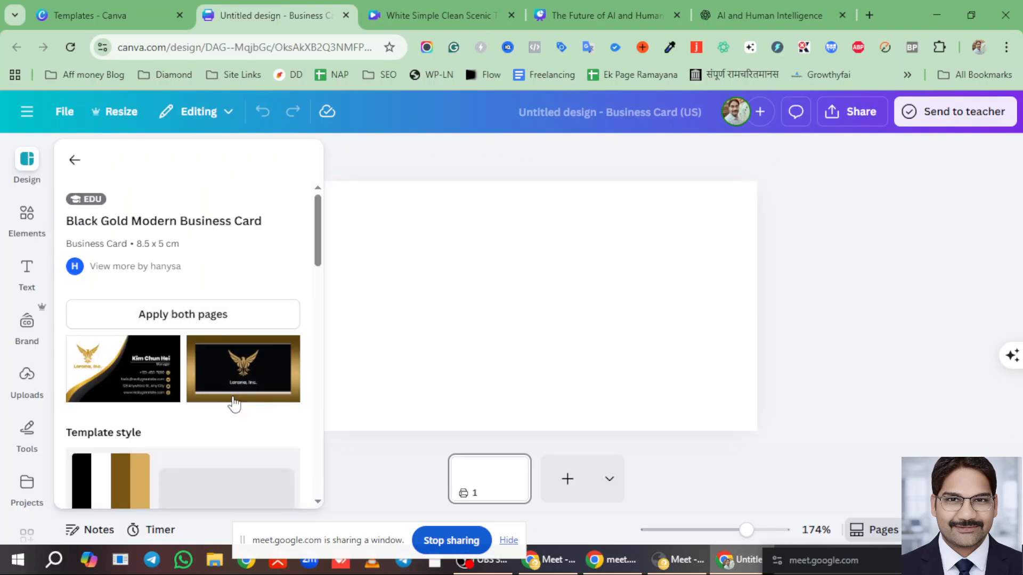
left_click(245, 374)
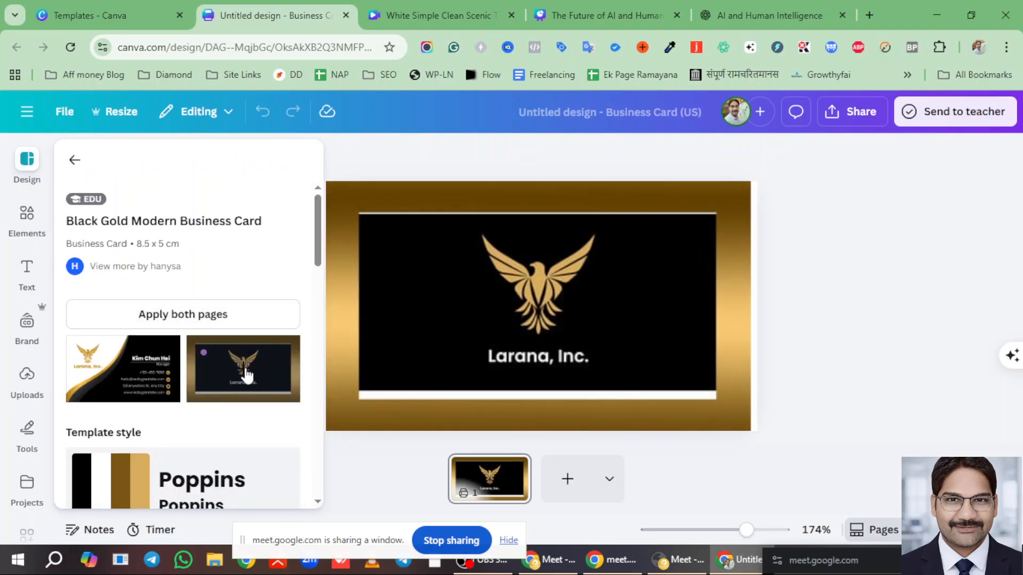
- Replace the 'Larana, Inc.' company name with 'Dharnidhar Residency'
left_click(593, 337)
left_click(875, 352)
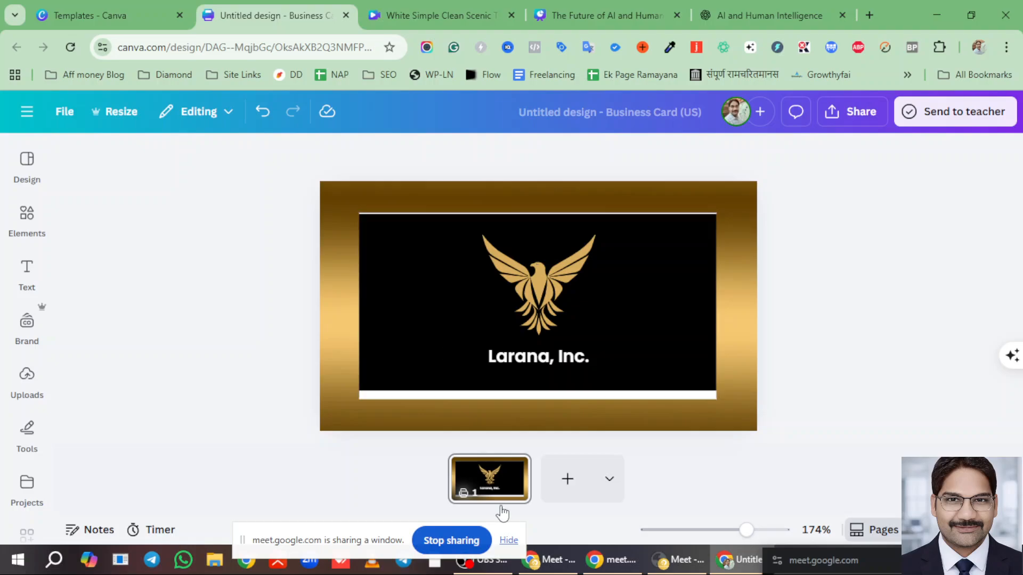
left_click(538, 356)
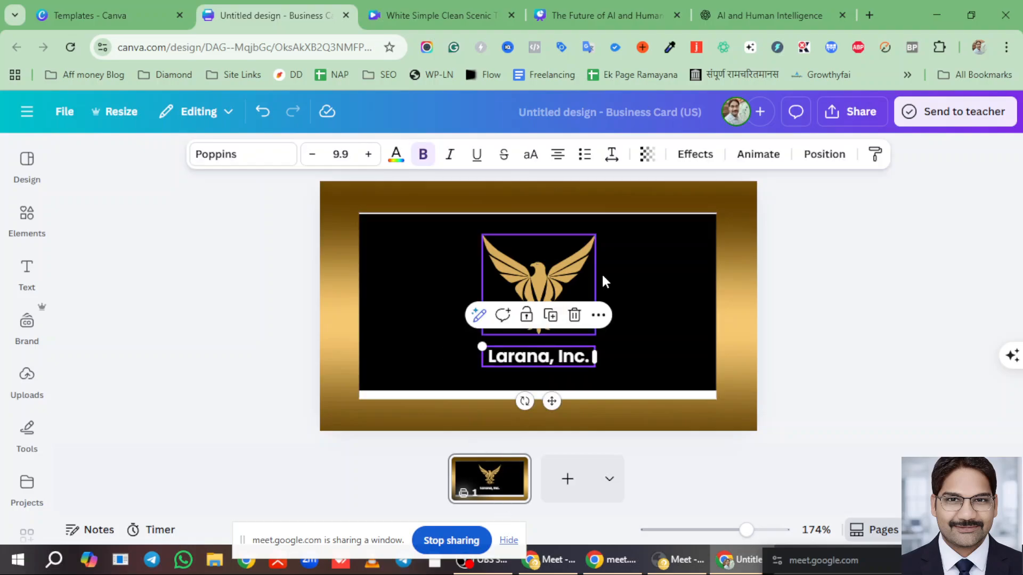
double_click(516, 359)
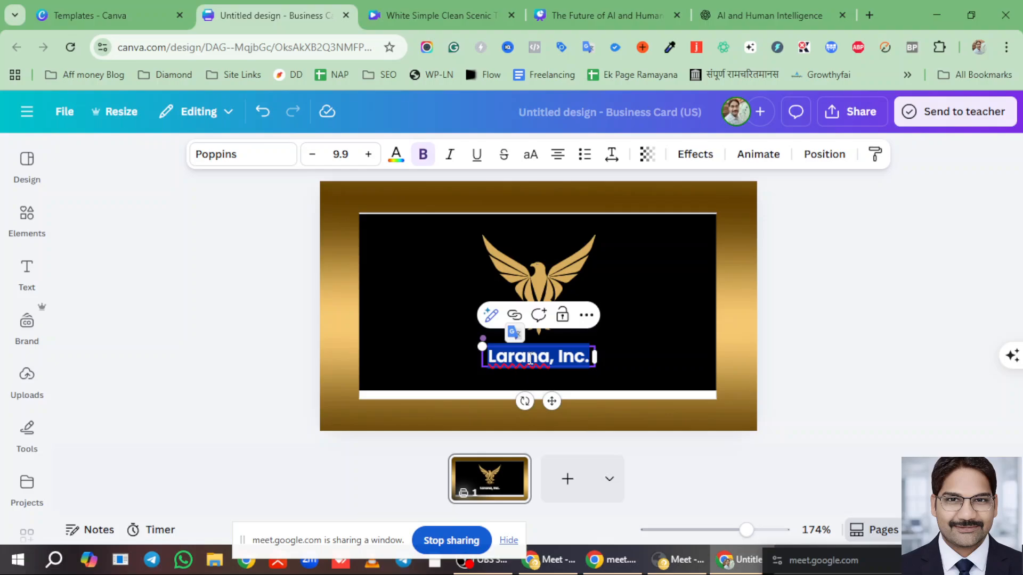
type("D")
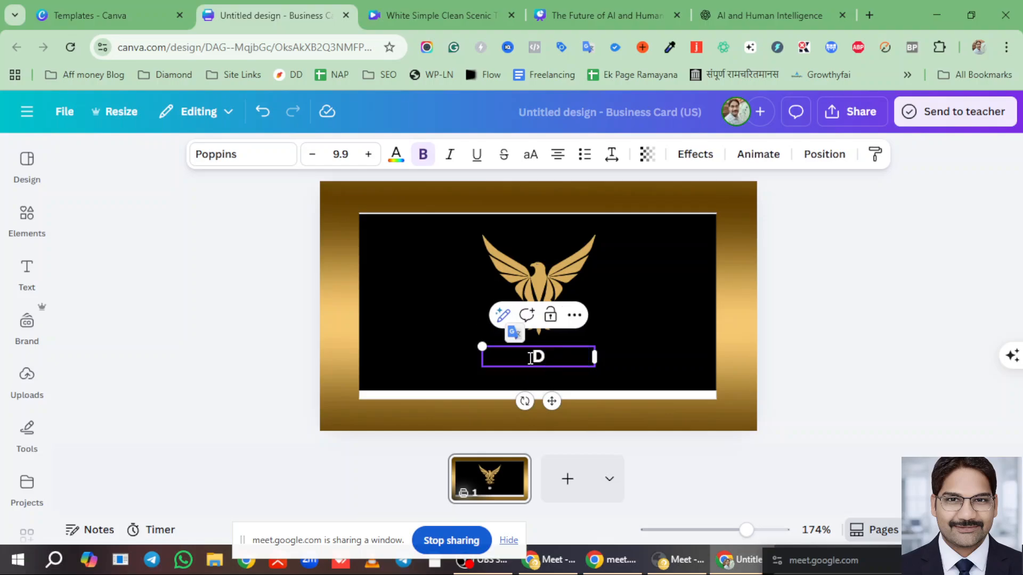
type("harnidh")
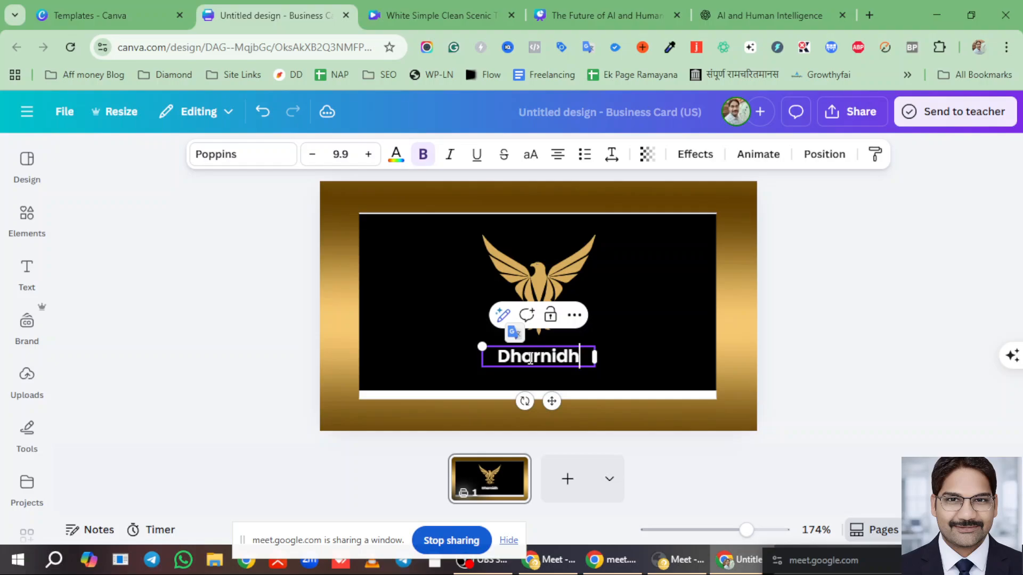
type("ar Host")
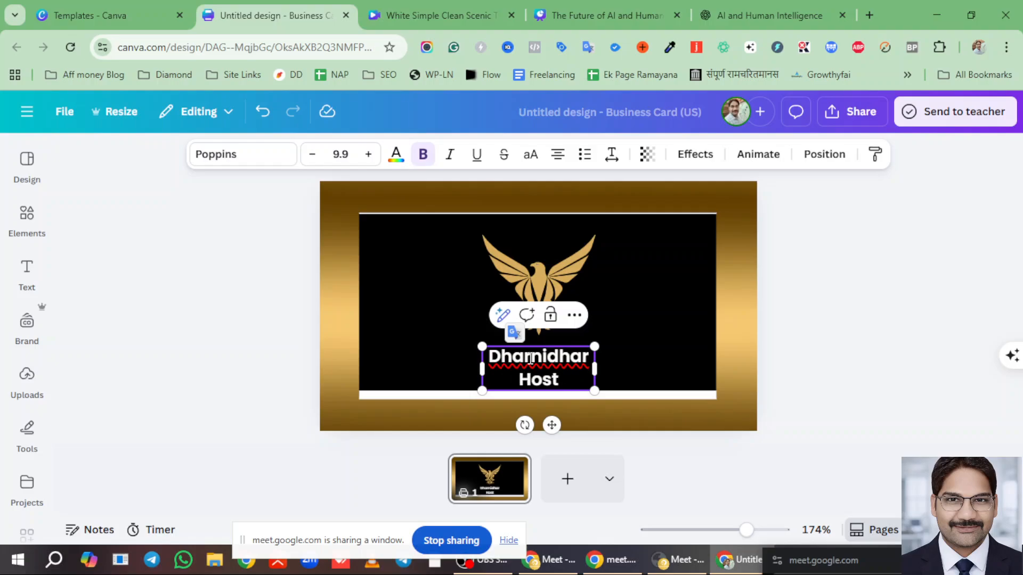
key("BackSpace")
type("Residency")
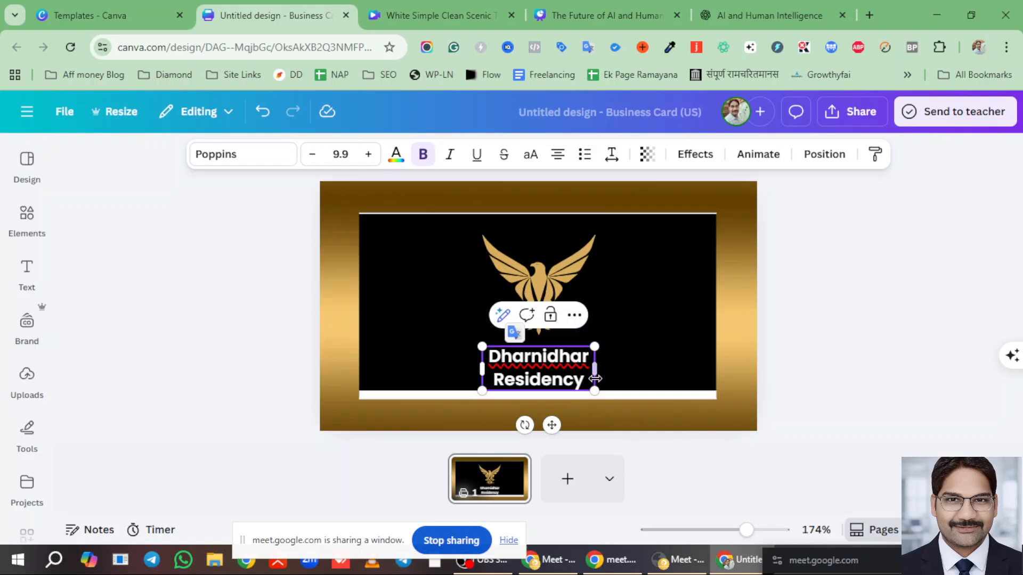
- Widen the name box so it fits one line and centre it just beneath the eagle
left_click_drag(596, 369, 661, 367)
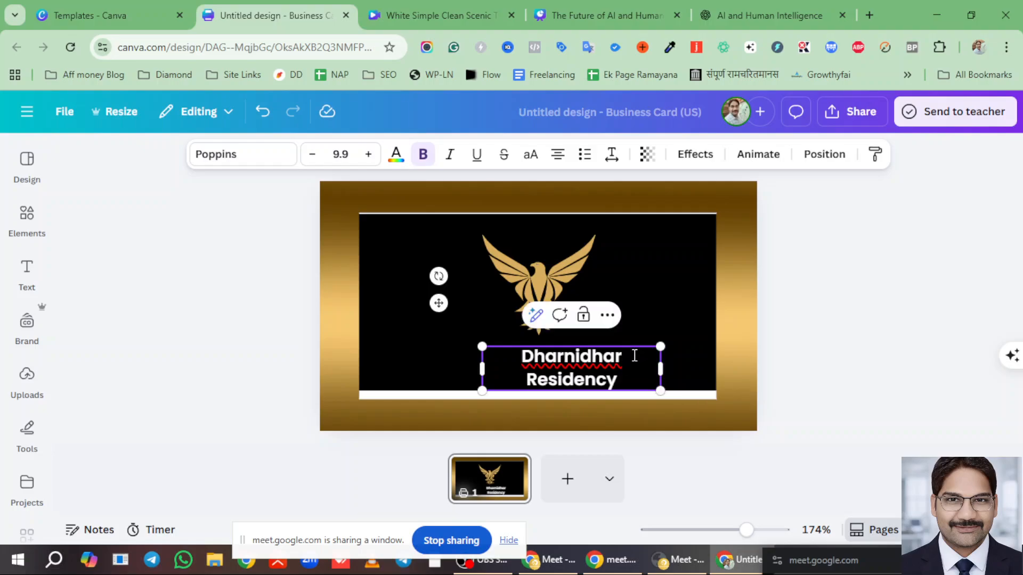
key("BackSpace")
key("Return")
left_click_drag(660, 369, 709, 366)
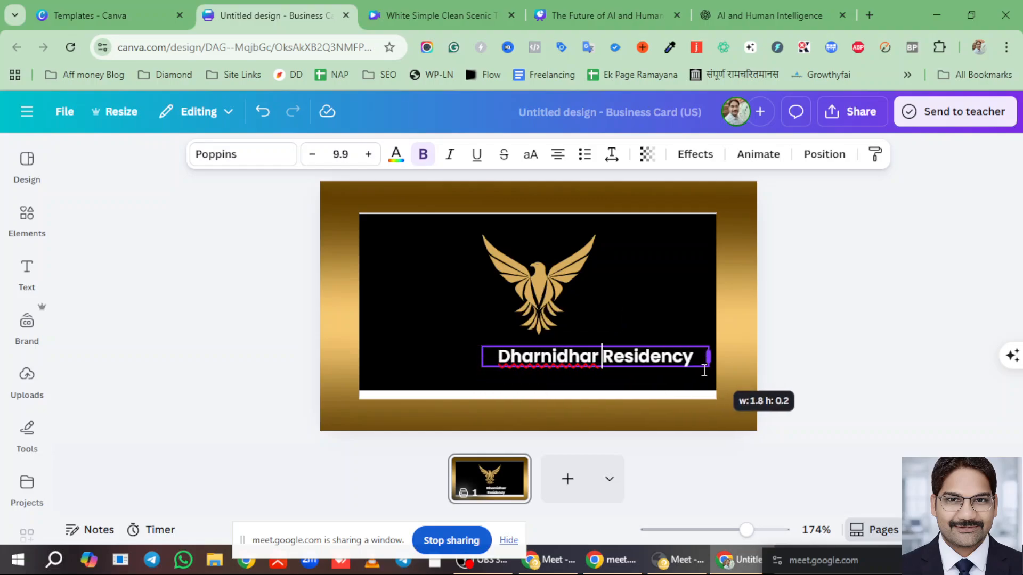
left_click(827, 372)
left_click_drag(619, 359, 558, 367)
left_click(877, 369)
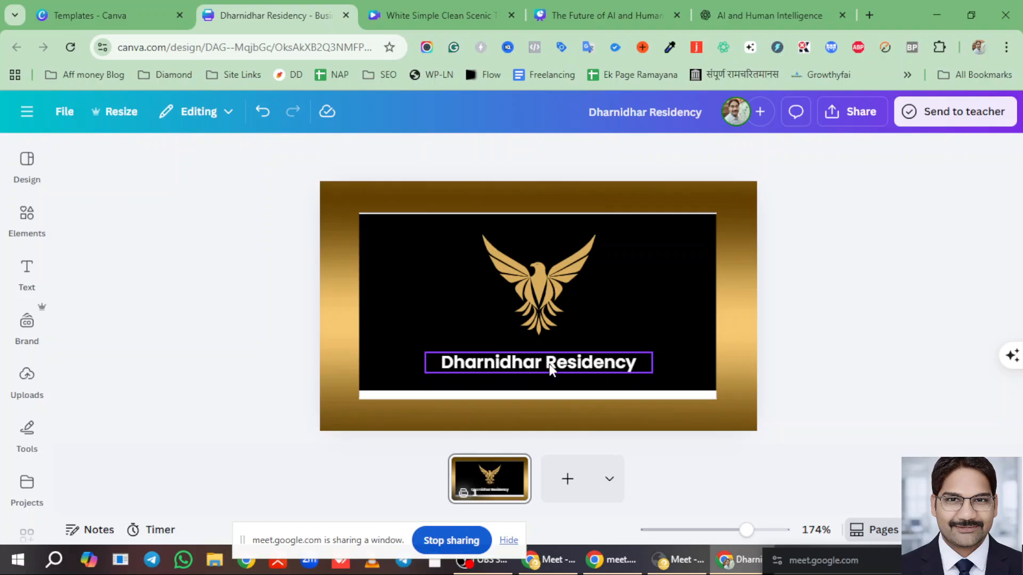
left_click_drag(551, 369, 541, 357)
left_click(804, 349)
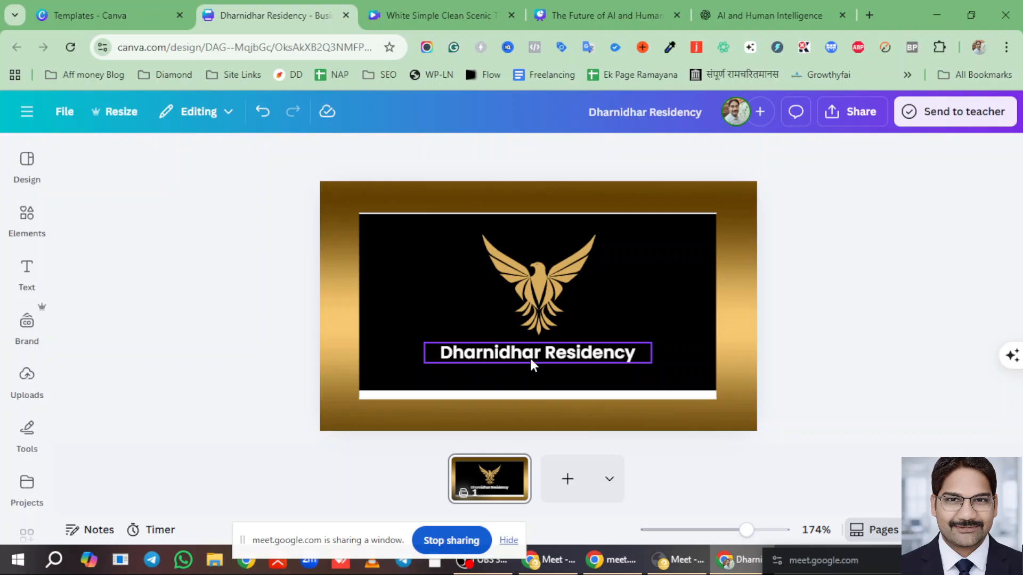
left_click(538, 273)
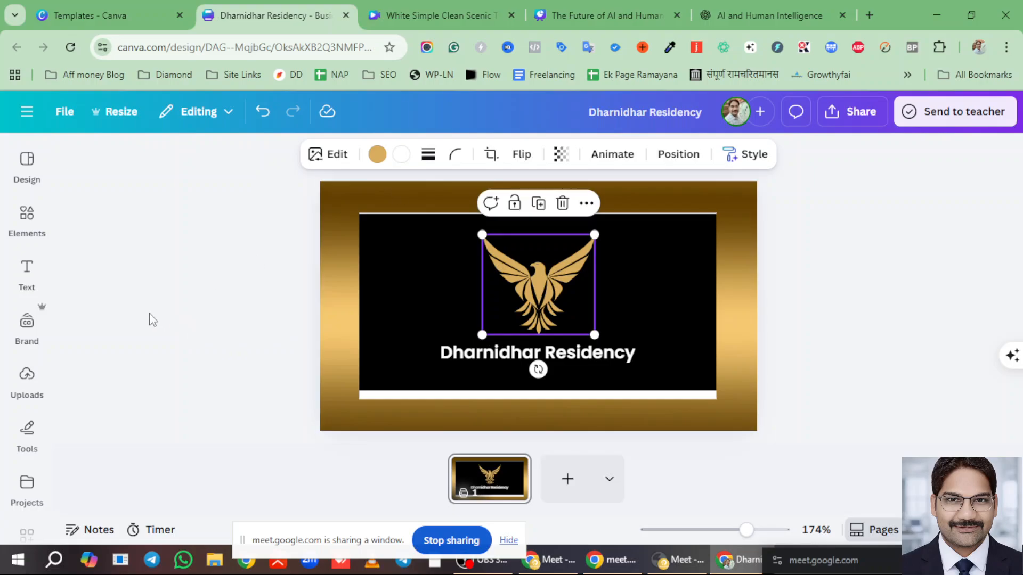
- Search the uploaded images for 'hostel icon'
left_click(26, 379)
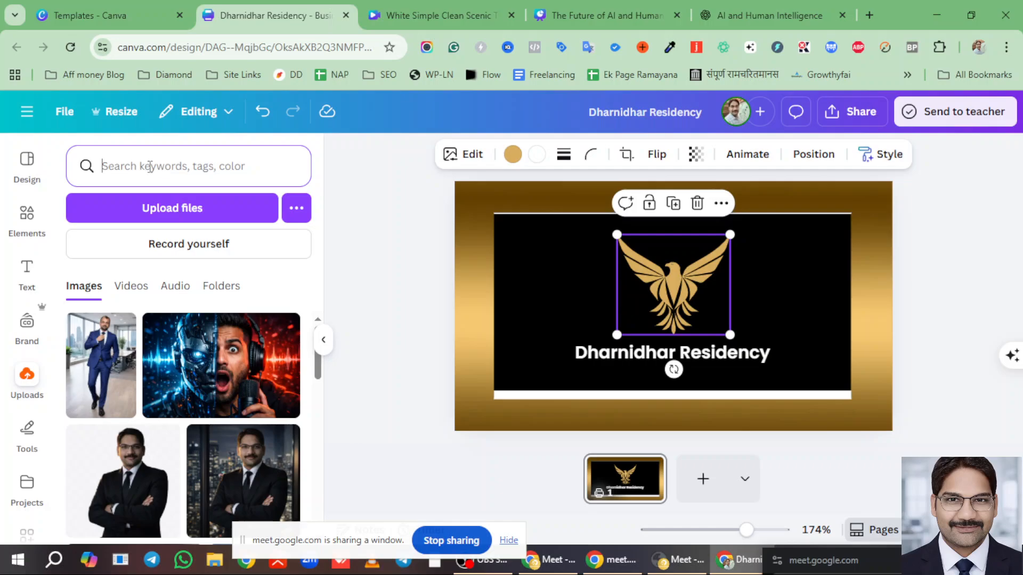
type("hos")
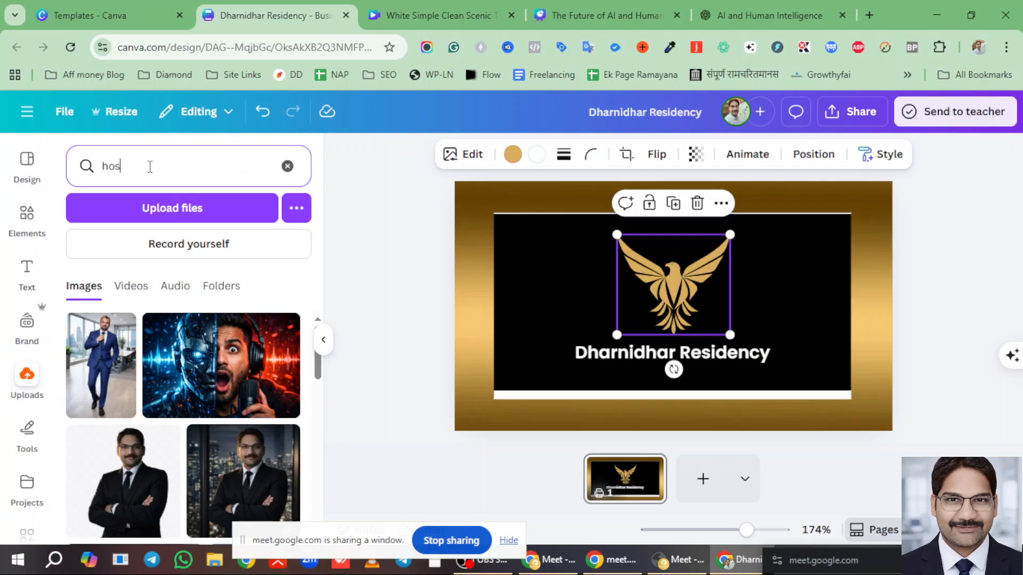
type("tel icon")
key("Return")
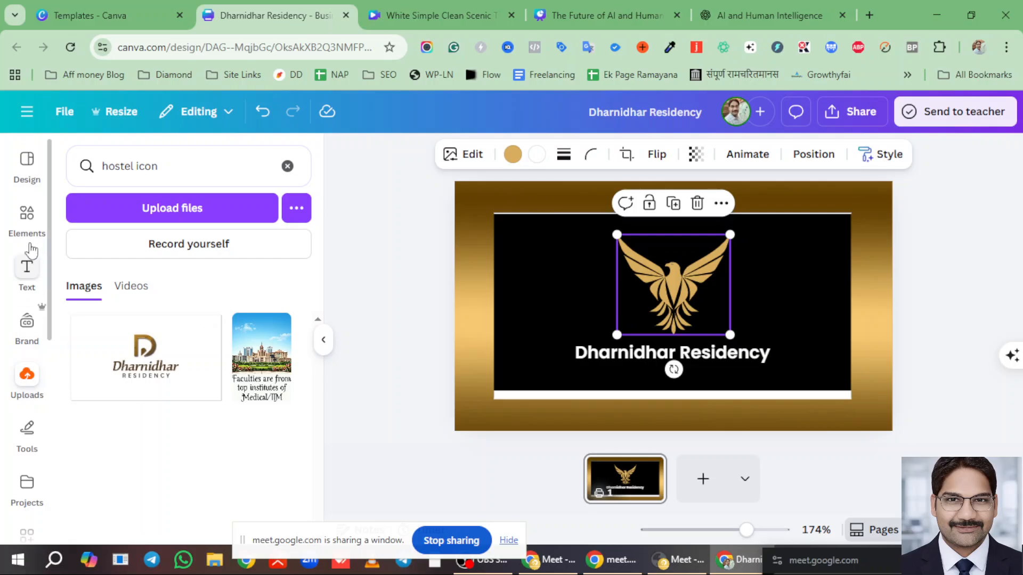
- Browse the Elements, Design and Text panels, then select and copy the 'Dharnidhar Residency' name
left_click(26, 213)
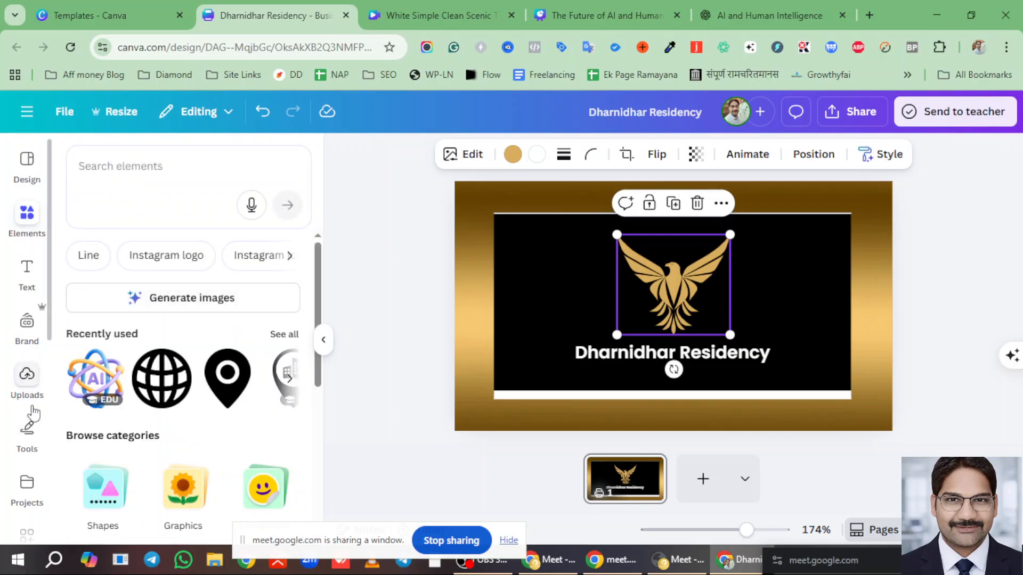
left_click(27, 163)
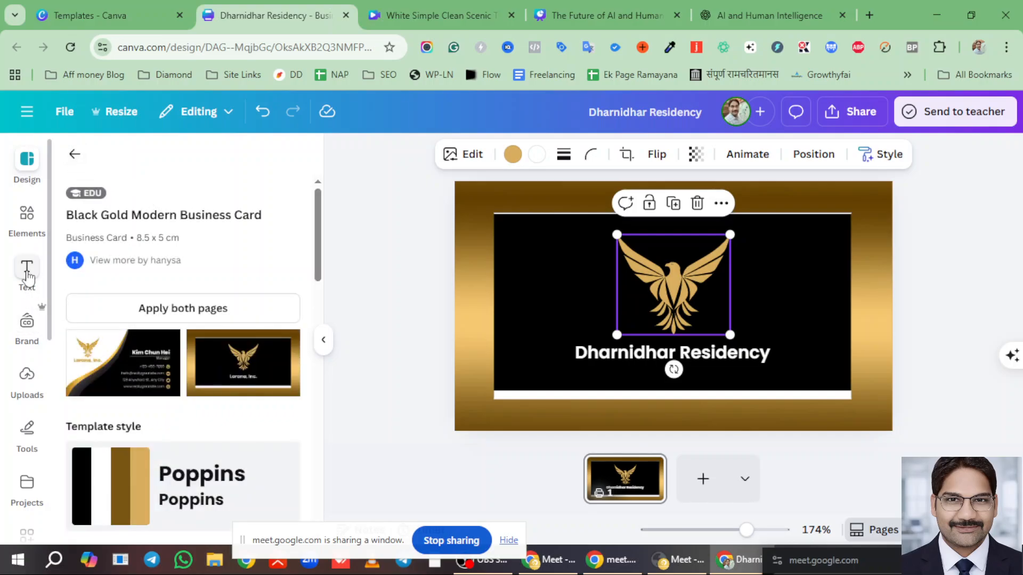
left_click(28, 275)
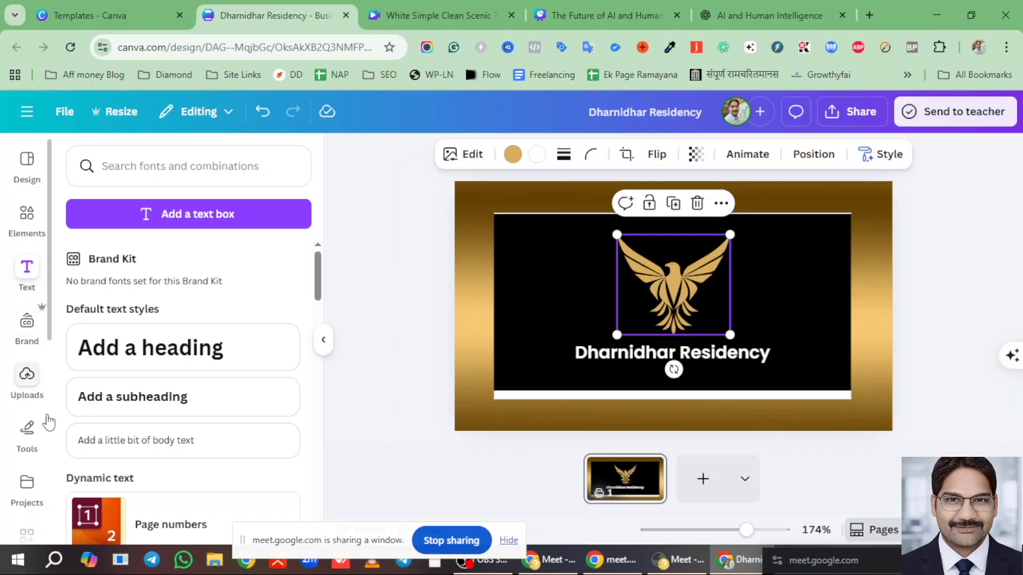
scroll(28, 399, "down", 2)
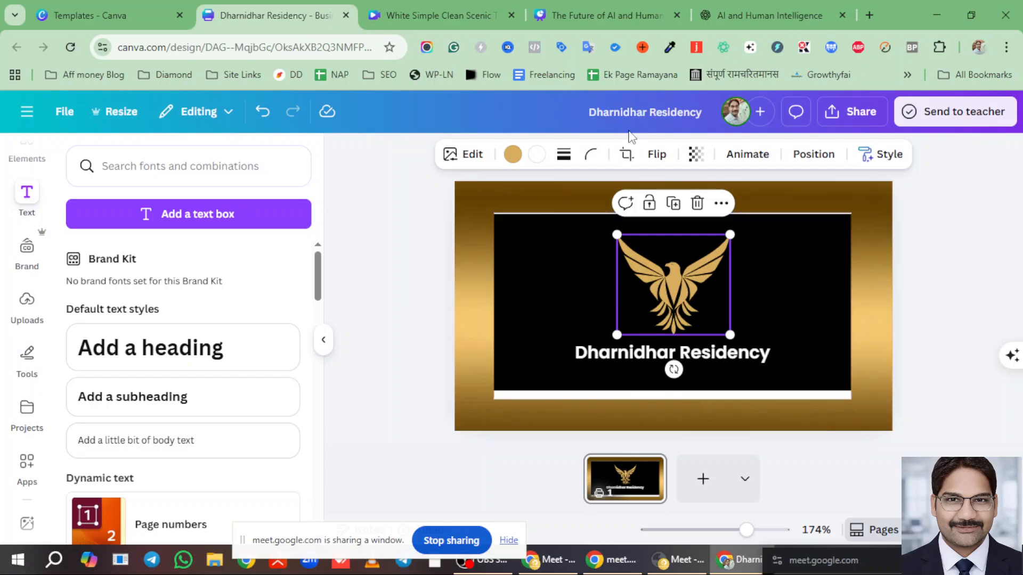
left_click(584, 358)
left_click_drag(577, 354, 771, 354)
key("ctrl+c")
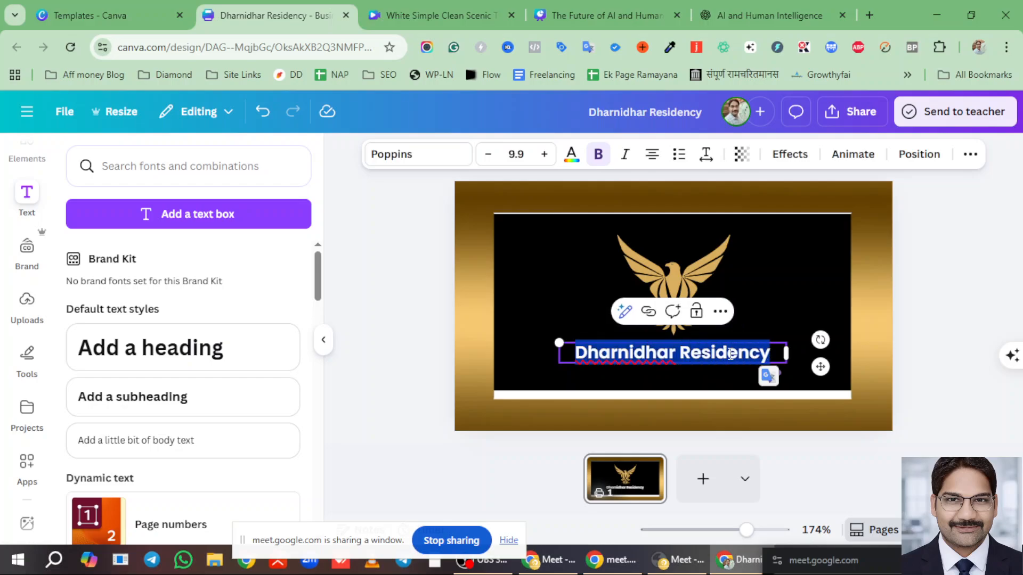
left_click(736, 14)
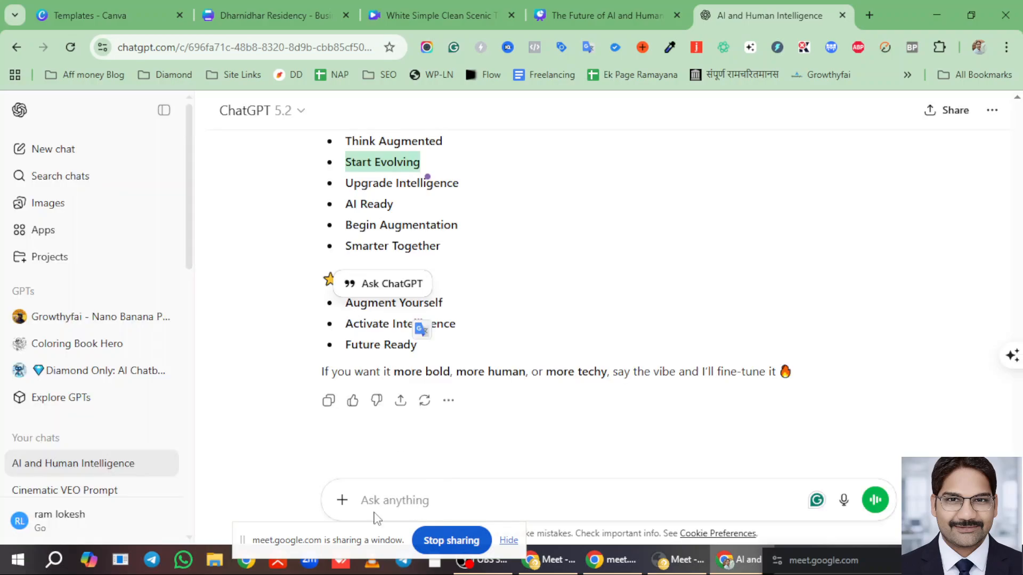
- Paste the hostel name and ask ChatGPT for a catchy image prompt for the boys' hostel logo
left_click(381, 499)
key("ctrl+v")
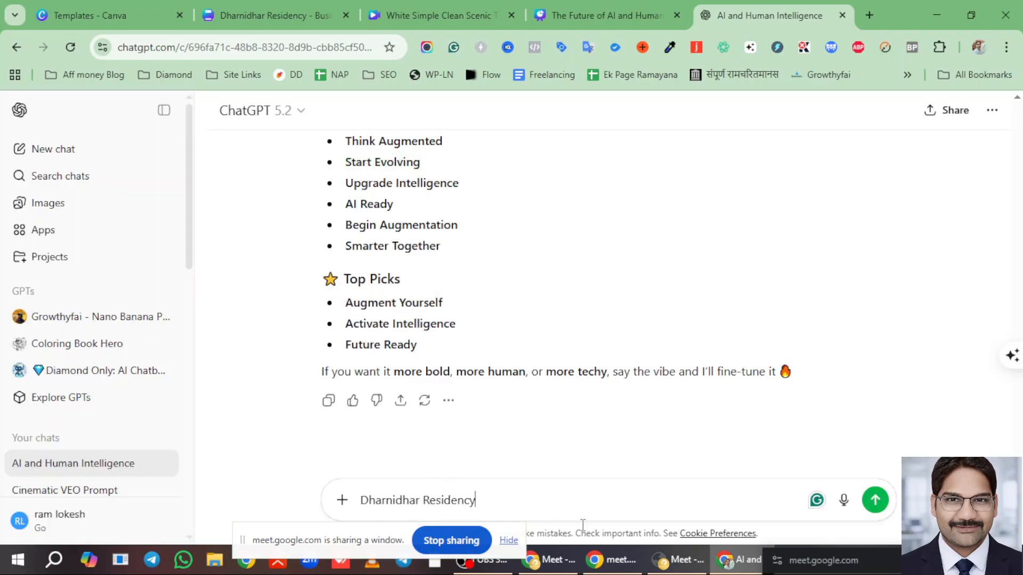
type(", this is m")
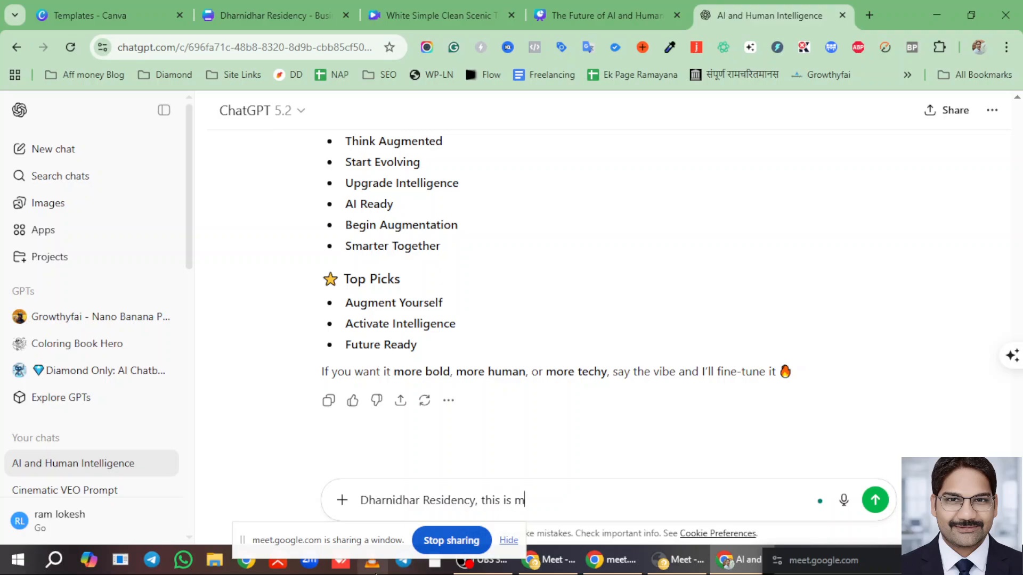
type("y hoste")
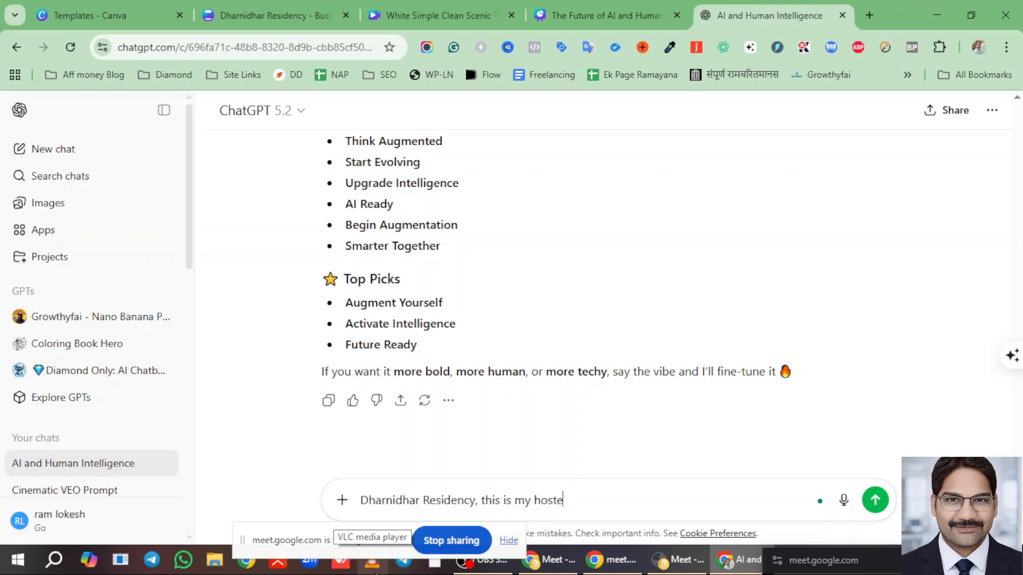
type("l name for bi")
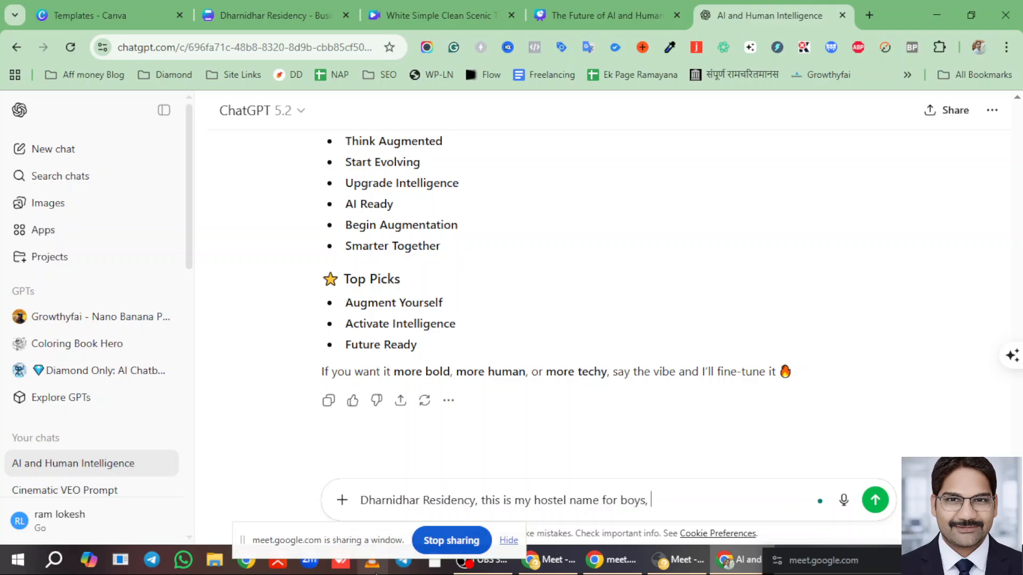
type("ys, i want to make logo")
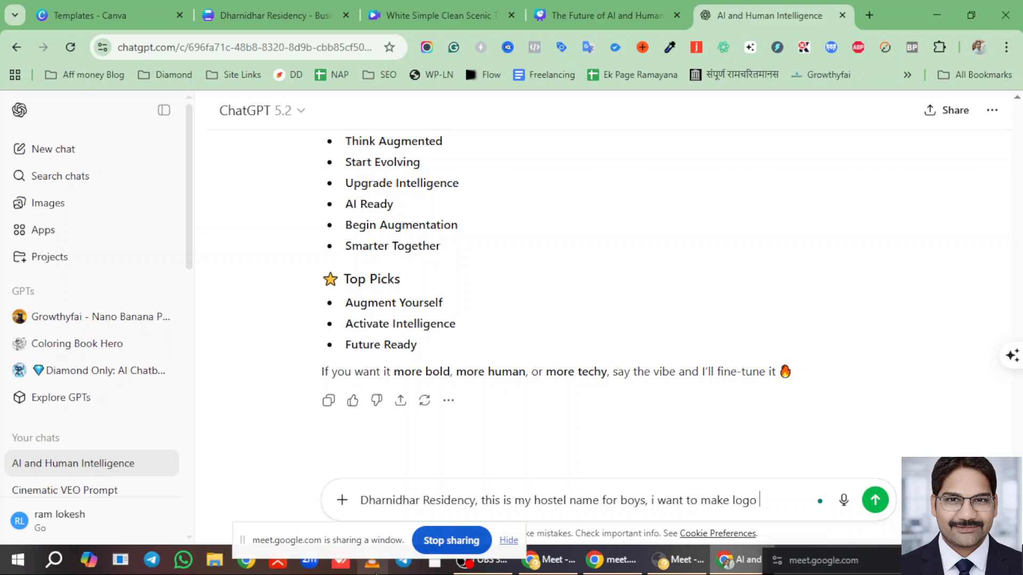
type(" for it, so write acatchy i")
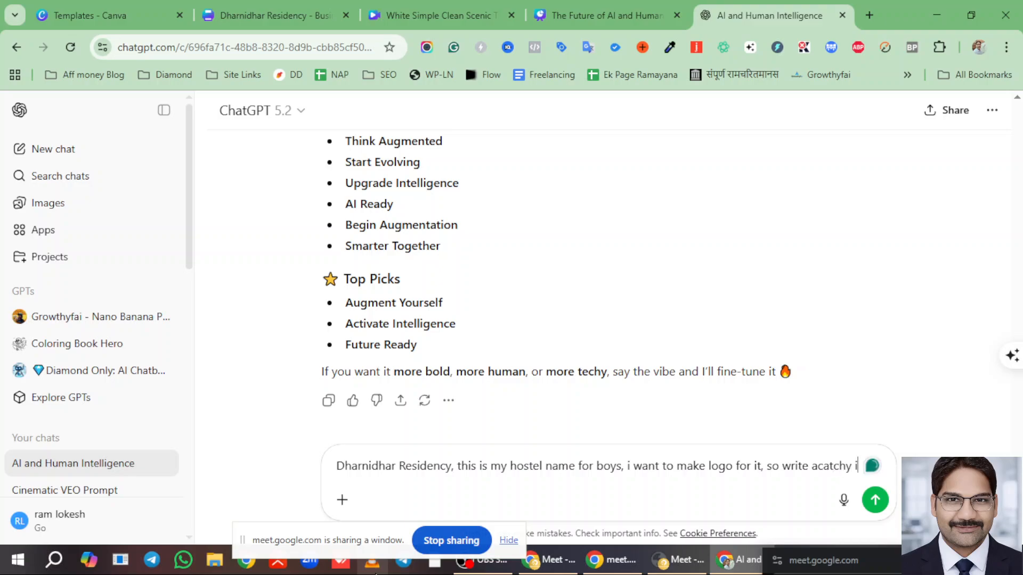
type("mage prompt for it ,")
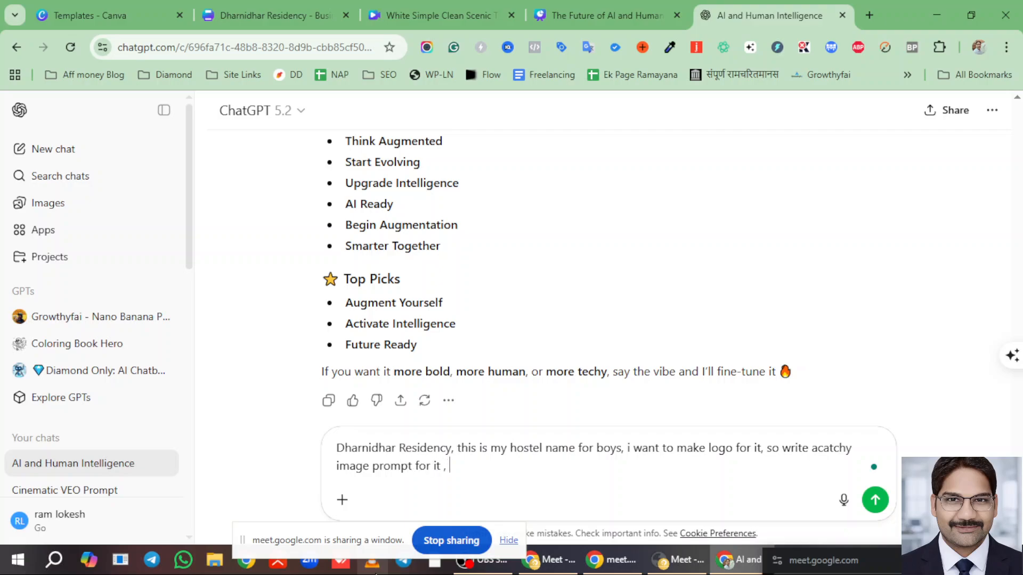
type(" i will make it from")
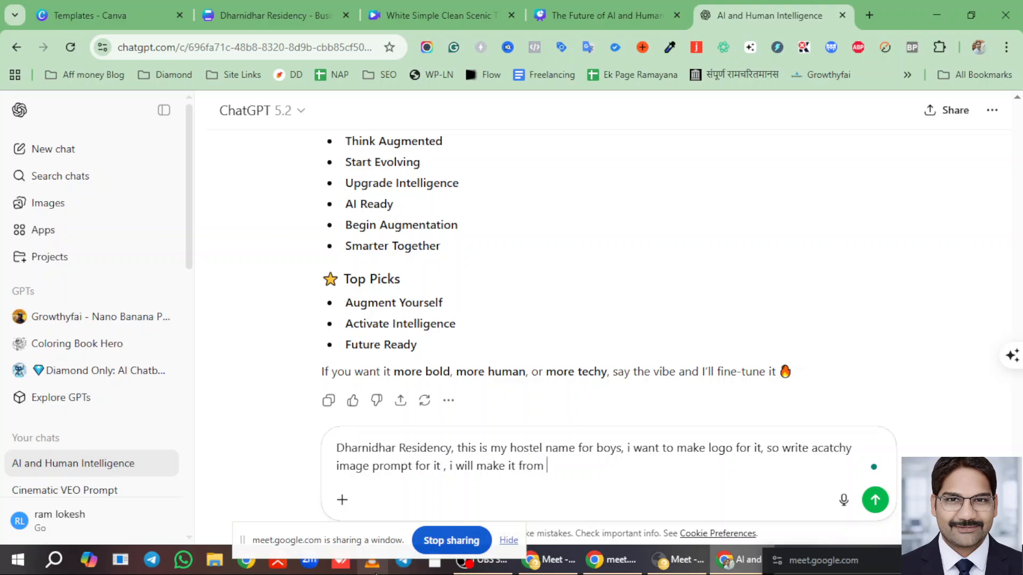
type(" chatgpt.")
key("Return")
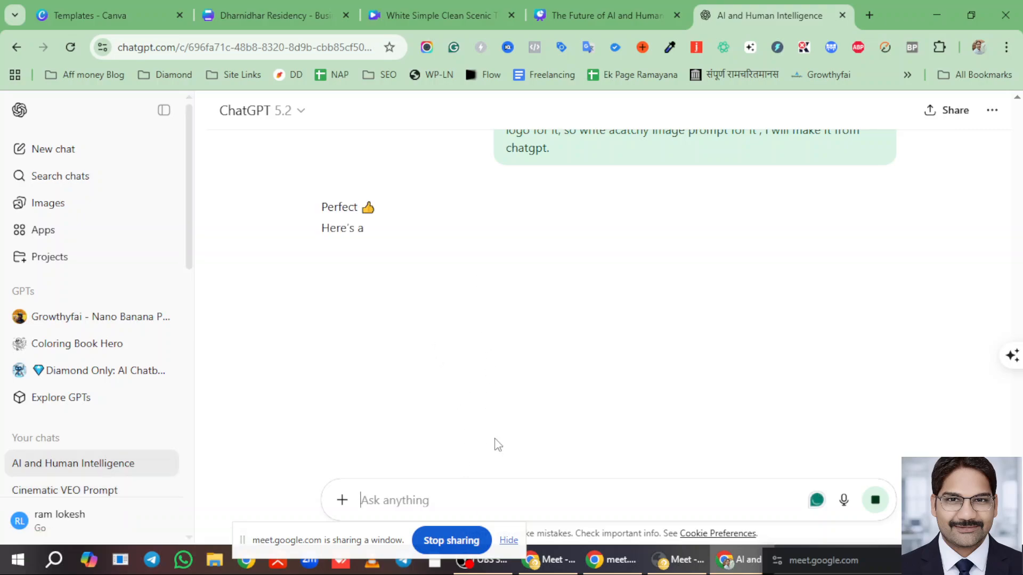
- Check the open Canva designs, then return to ChatGPT and read the logo prompt reply
left_click(593, 9)
left_click(306, 11)
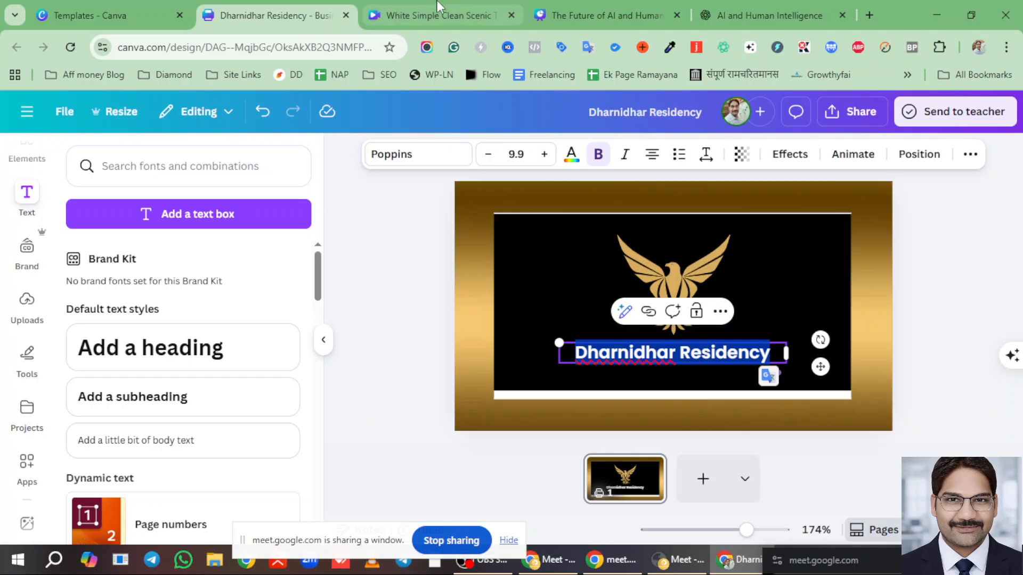
left_click(767, 15)
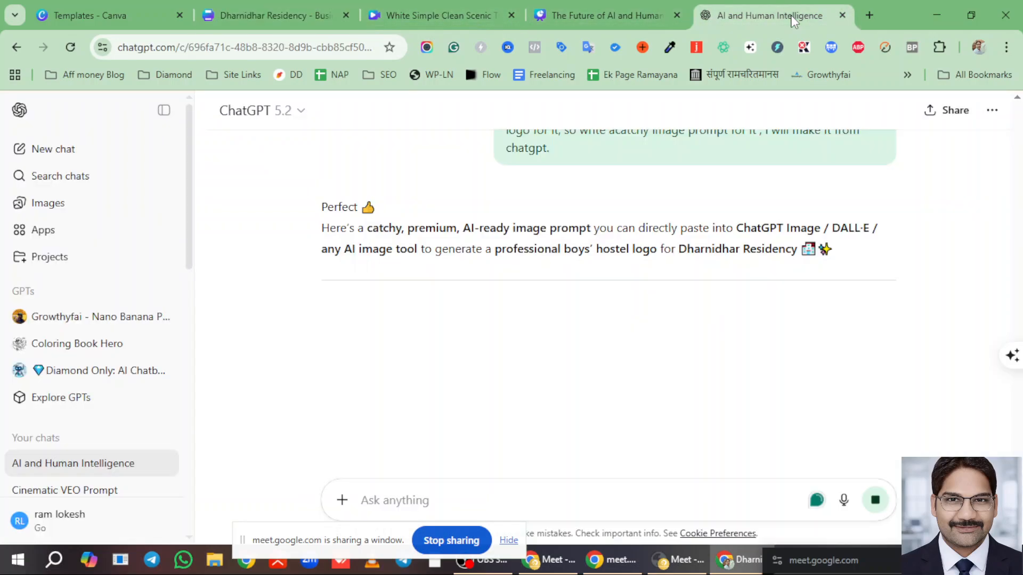
scroll(514, 368, "down", 4)
scroll(514, 367, "down", 5)
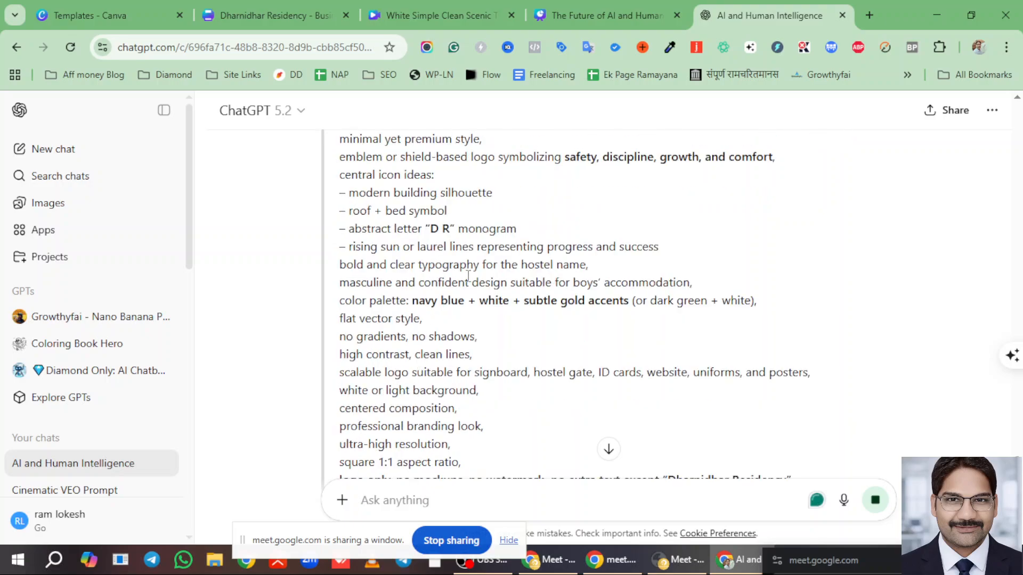
scroll(420, 216, "up", 5)
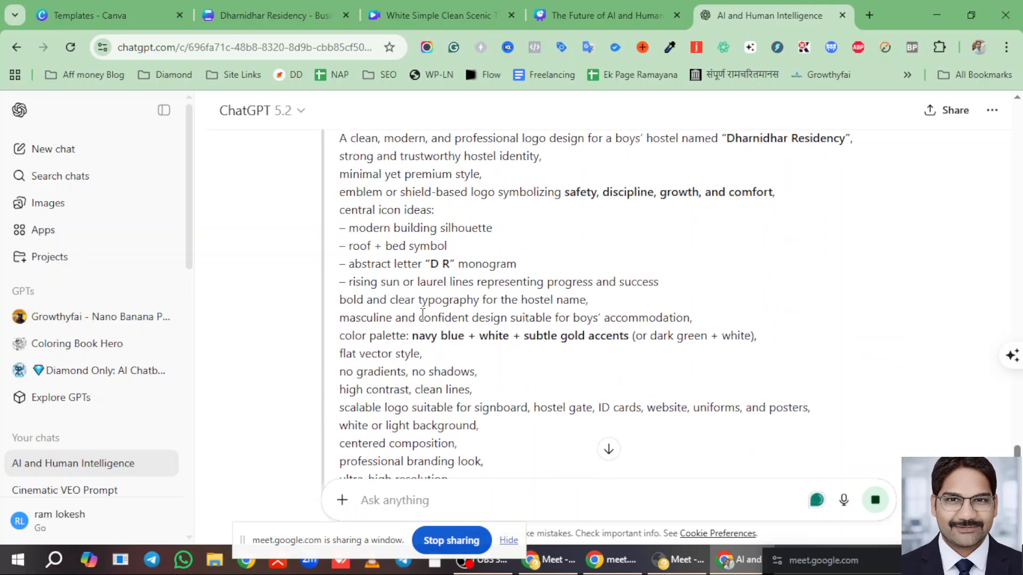
scroll(421, 309, "down", 5)
scroll(415, 277, "up", 5)
scroll(409, 256, "up", 1)
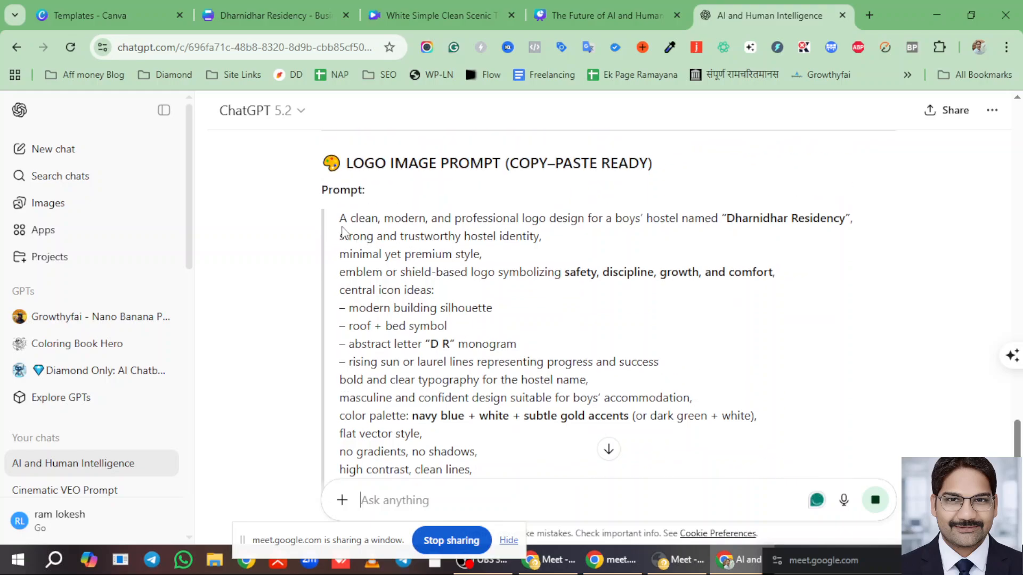
- Copy the generated logo prompt, paste it into a new message with 'create it', and send
left_click_drag(340, 217, 685, 400)
right_click(384, 176)
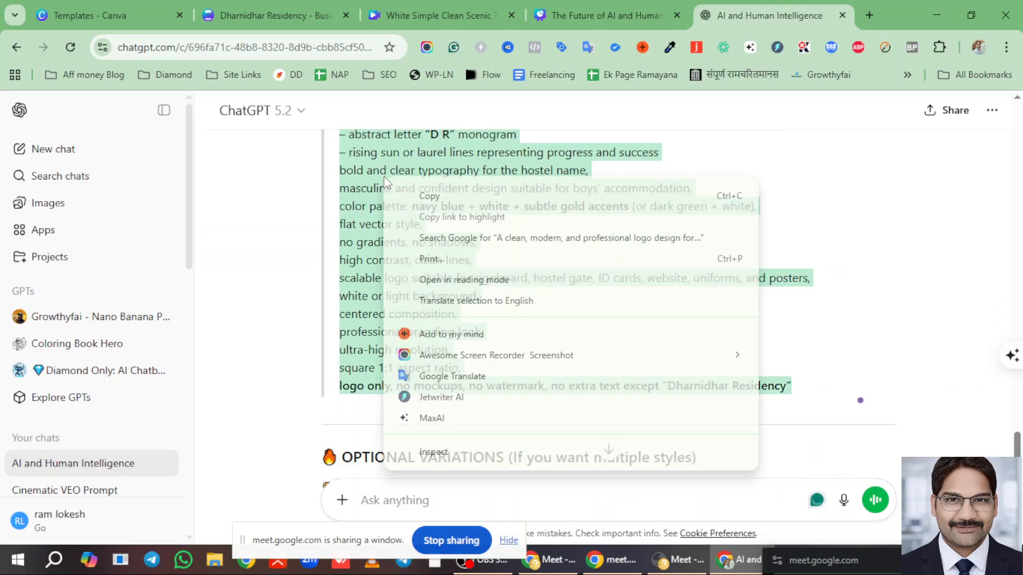
left_click(426, 195)
left_click(389, 501)
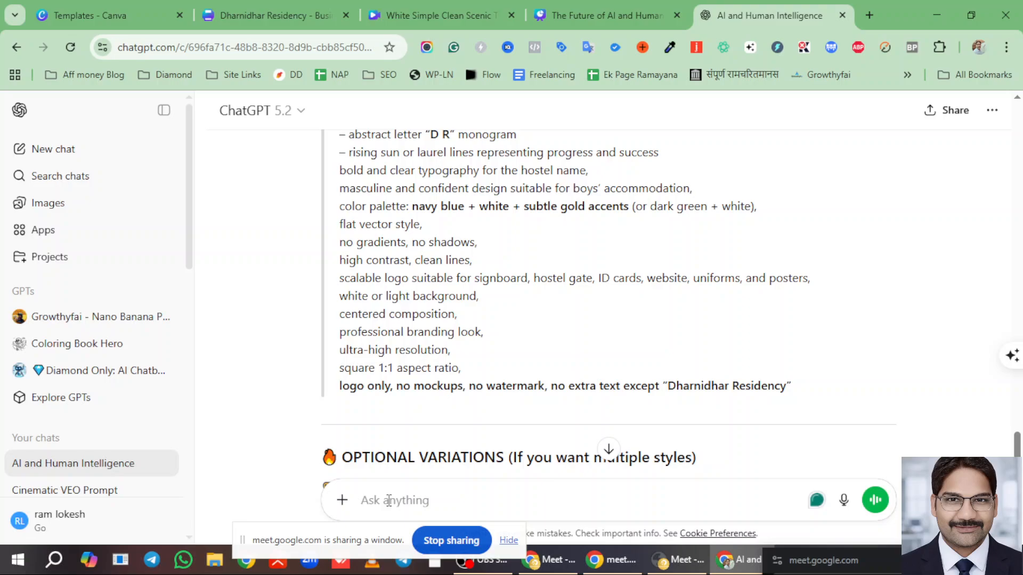
key("ctrl+v")
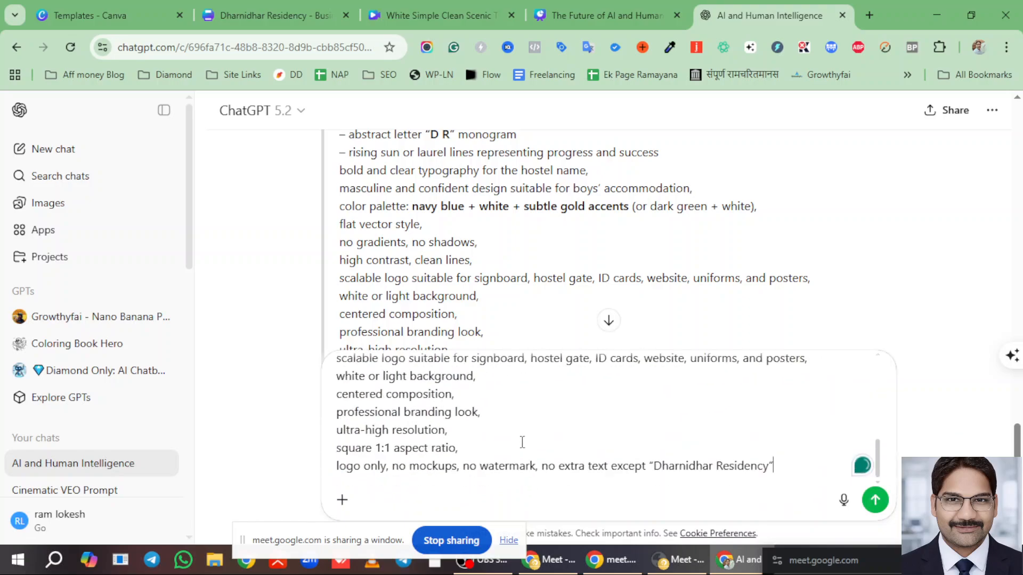
scroll(663, 445, "down", 5)
type(",   ")
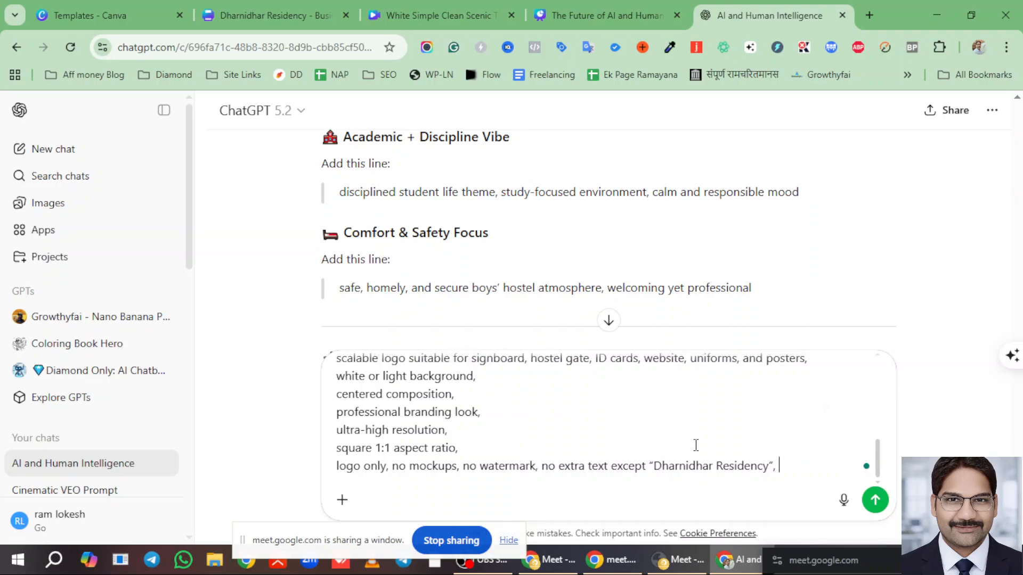
type("create it")
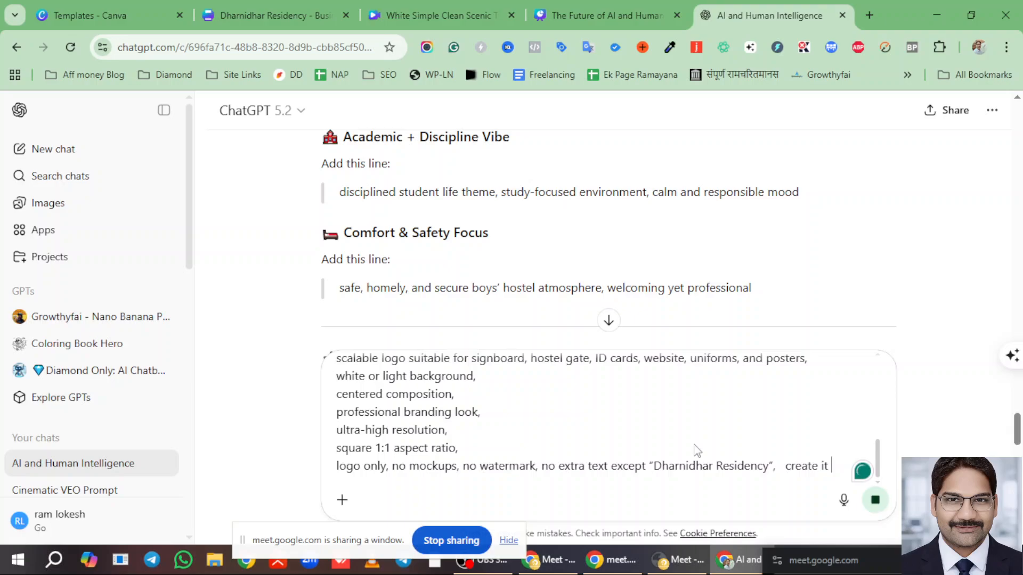
key("Return")
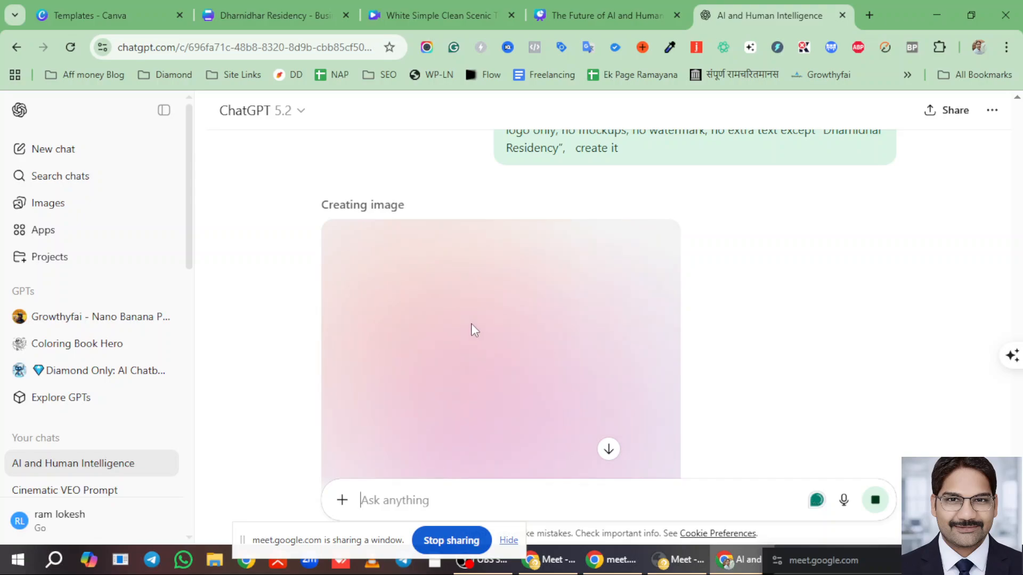
- Deselect the Dharnidhar Residency text on the card and return to the logo-generating ChatGPT chat
left_click(239, 17)
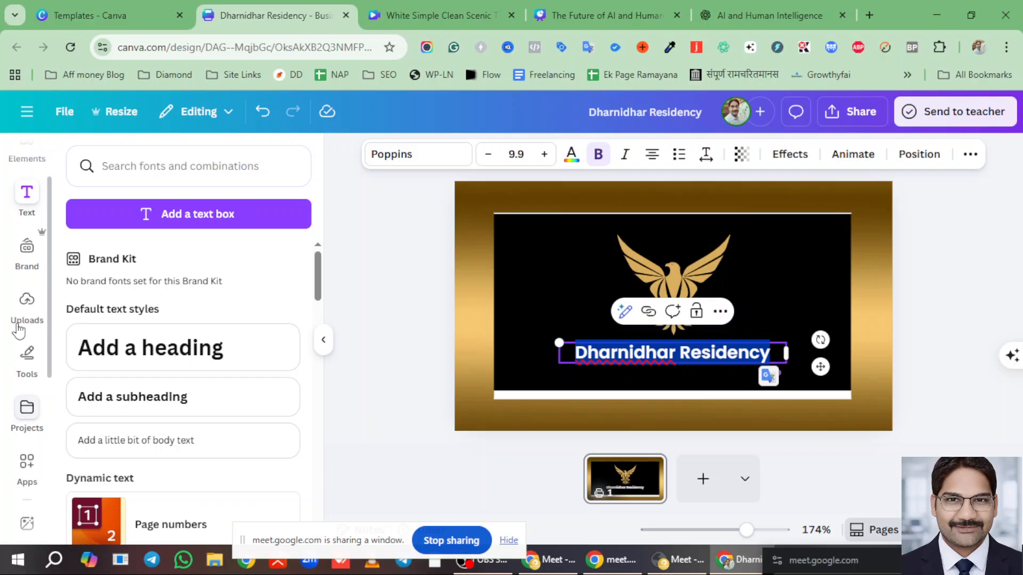
left_click(25, 302)
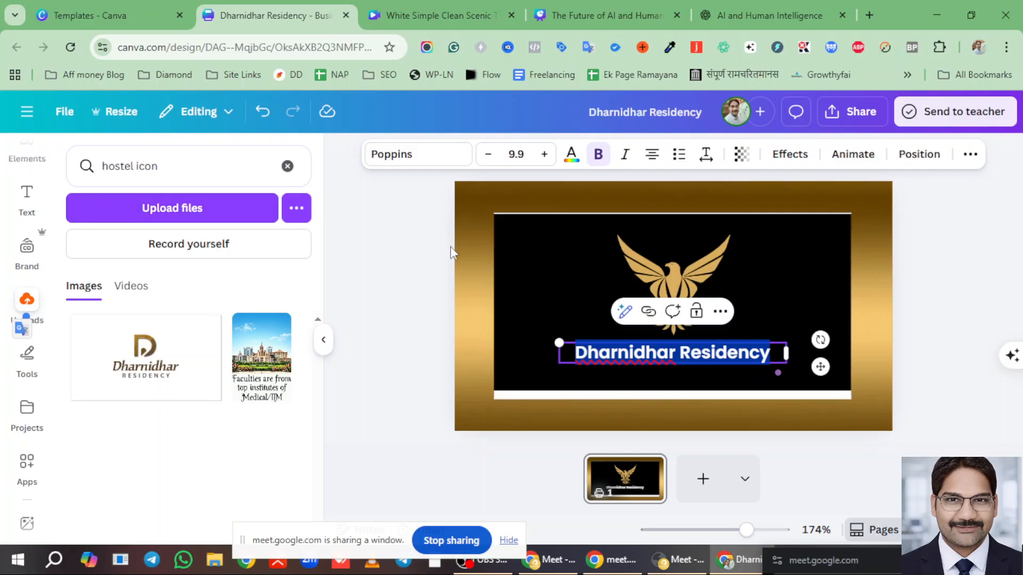
left_click(556, 258)
left_click(736, 15)
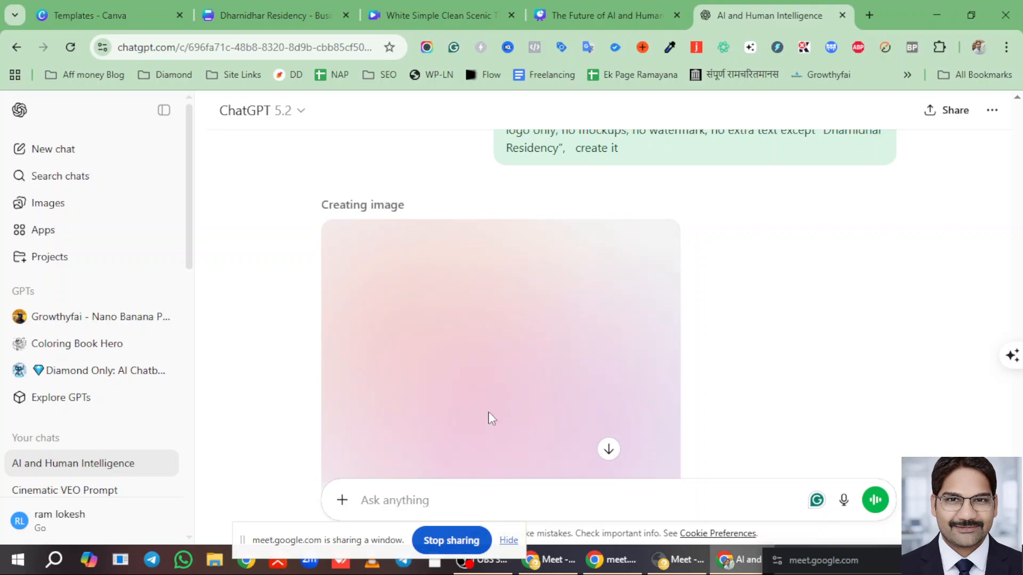
- Open a blank ChatGPT chat in its own tab, then bring the Google Meet window forward
scroll(557, 362, "down", 2)
scroll(553, 346, "down", 1)
scroll(532, 314, "up", 2)
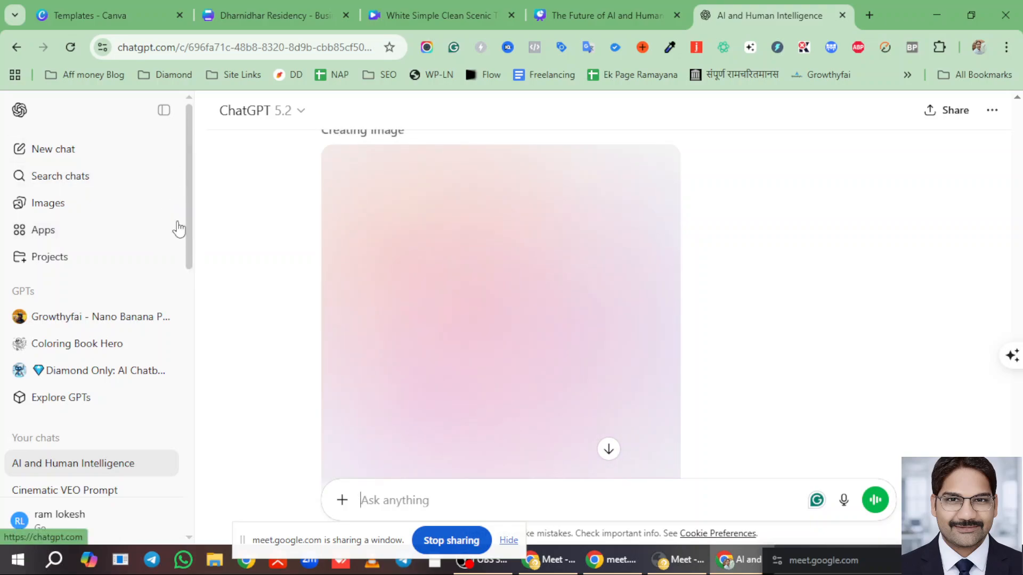
right_click(52, 147)
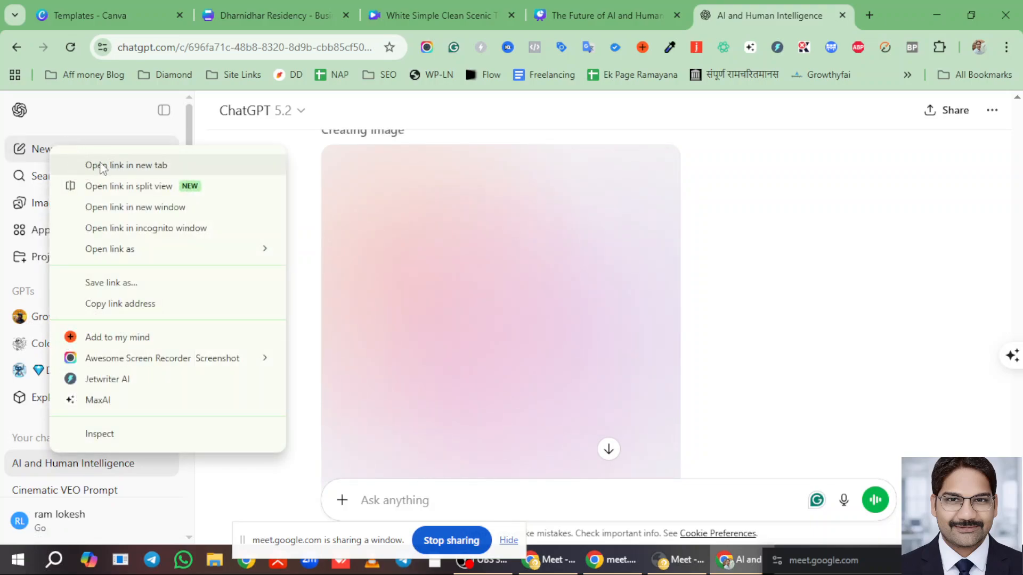
left_click(127, 166)
left_click(806, 5)
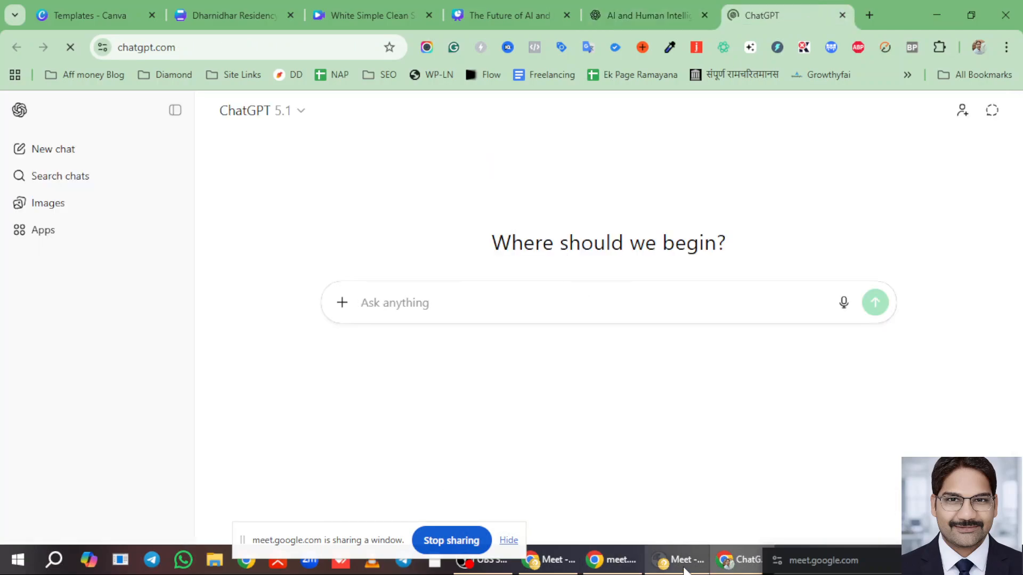
left_click(556, 563)
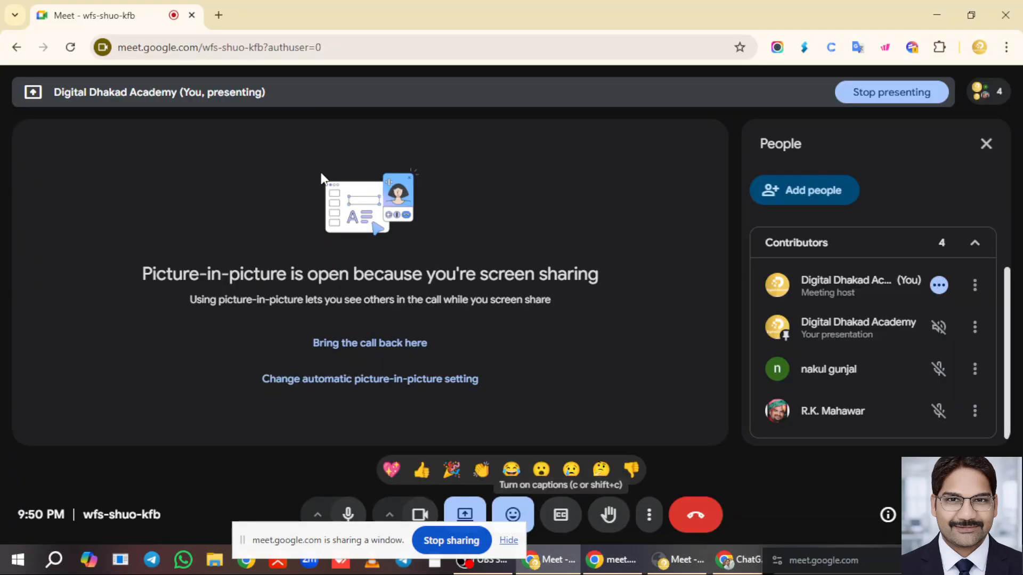
- Open WhatsApp Web in a new tab of the Meet browser window
left_click(217, 15)
type("w")
key("Return")
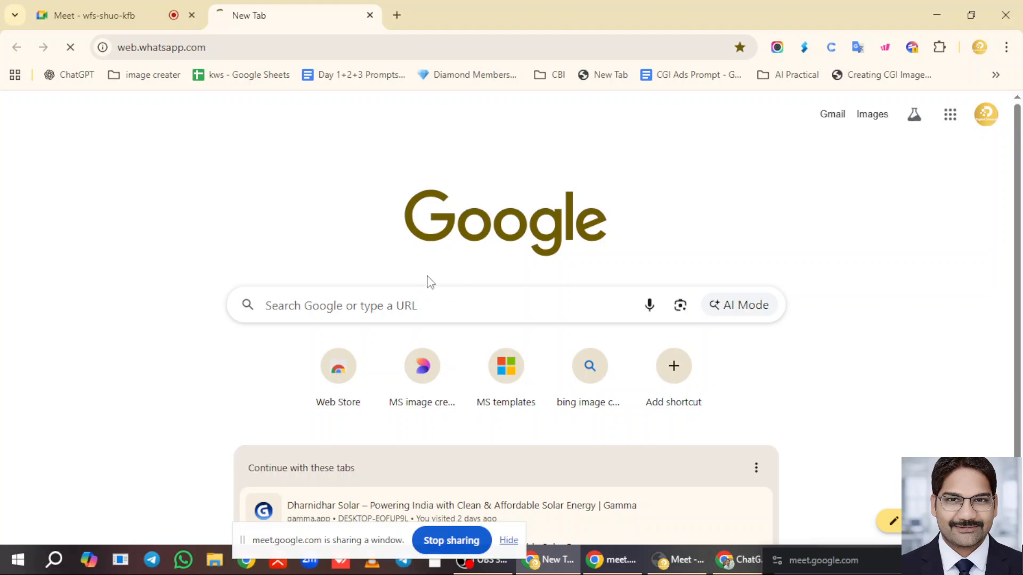
- Check the logo generation in ChatGPT, then return to the window loading WhatsApp Web
left_click(744, 566)
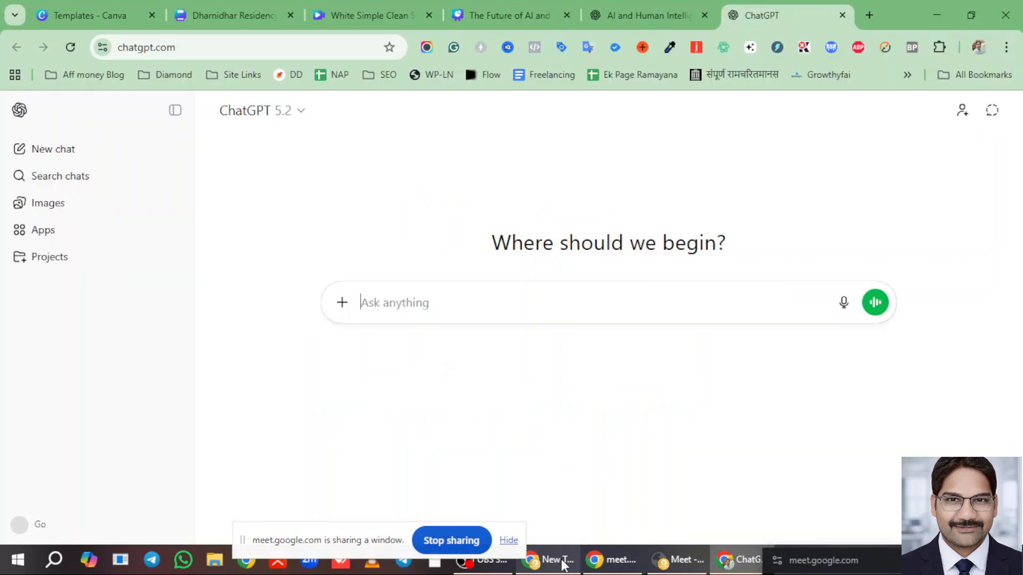
left_click(612, 559)
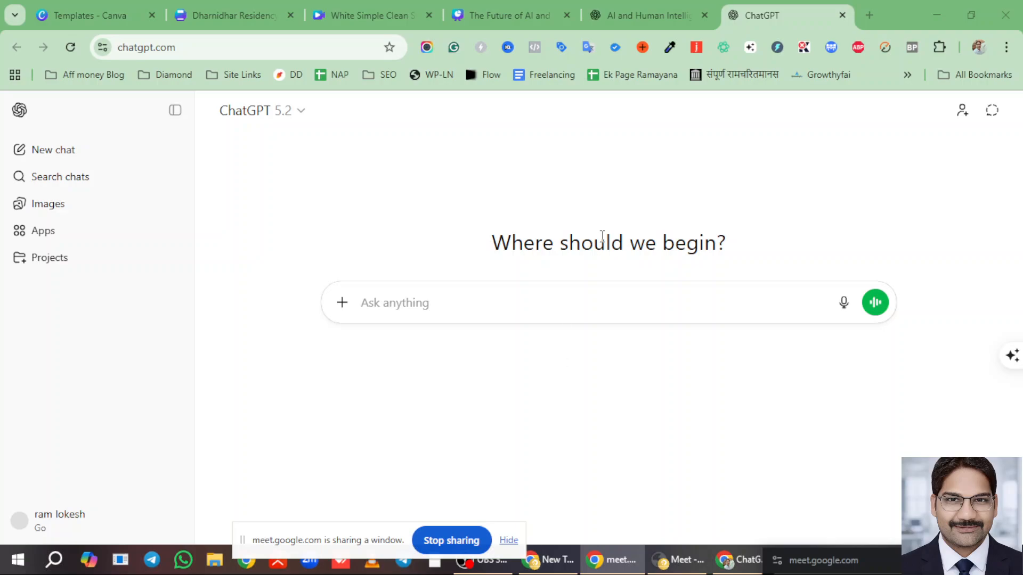
left_click(732, 559)
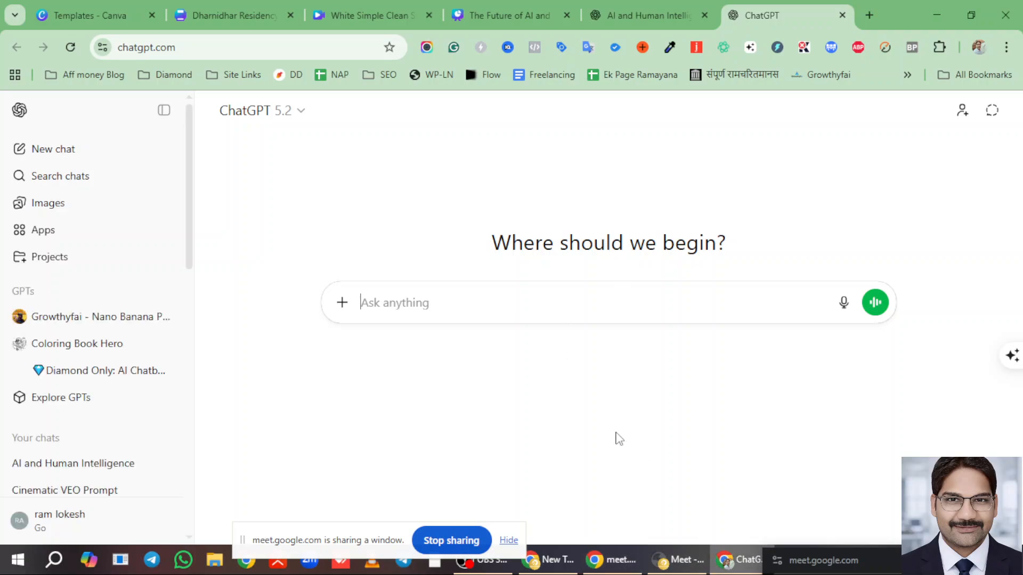
left_click(615, 22)
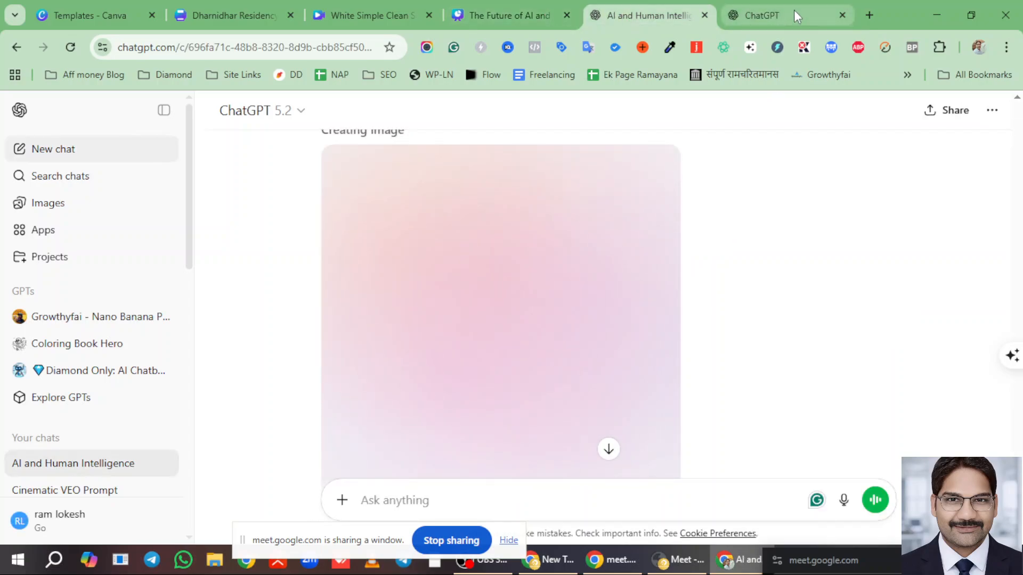
left_click(558, 568)
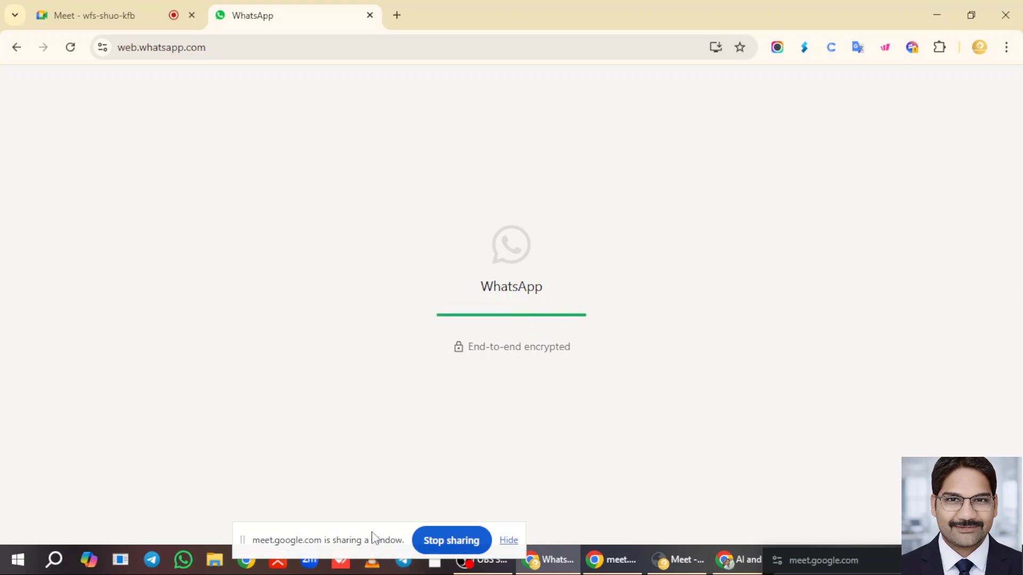
- Copy the Cream / Off-White Suit prompt from the AI Course Jan2025 batch group, back to ChatGPT
left_click(341, 527)
left_click_drag(341, 526, 176, 556)
left_click(213, 314)
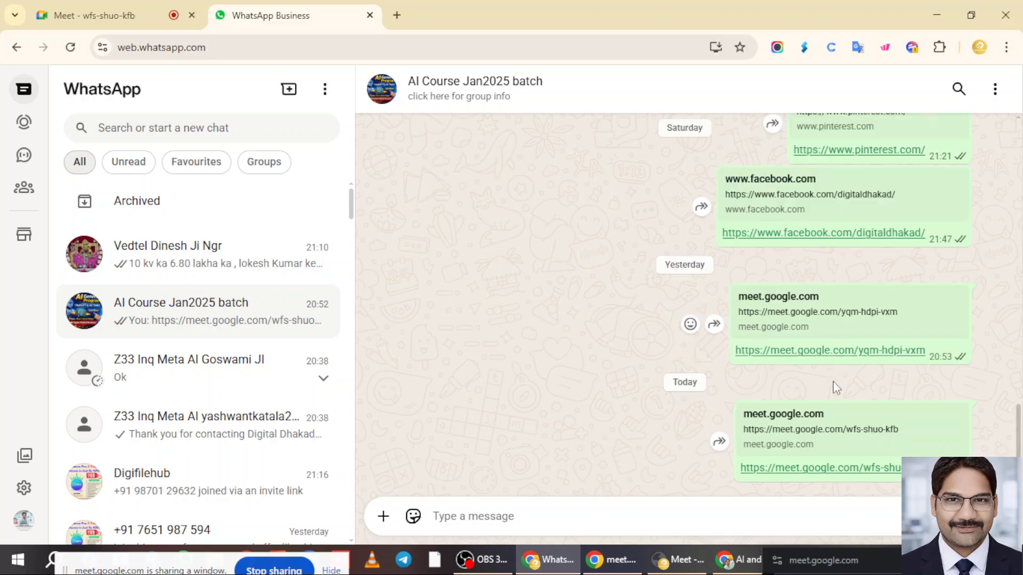
scroll(842, 288, "up", 20)
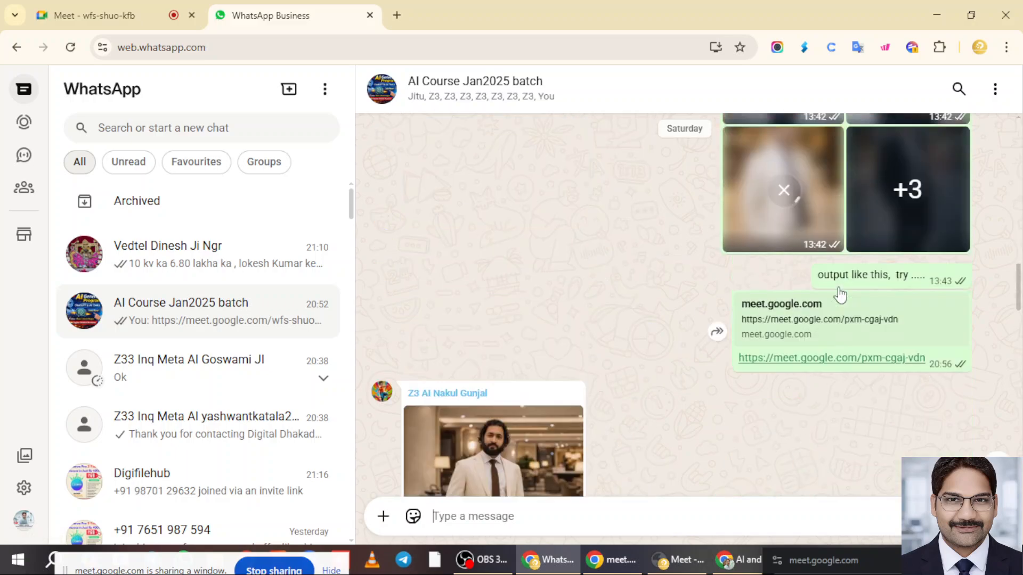
scroll(839, 292, "up", 1)
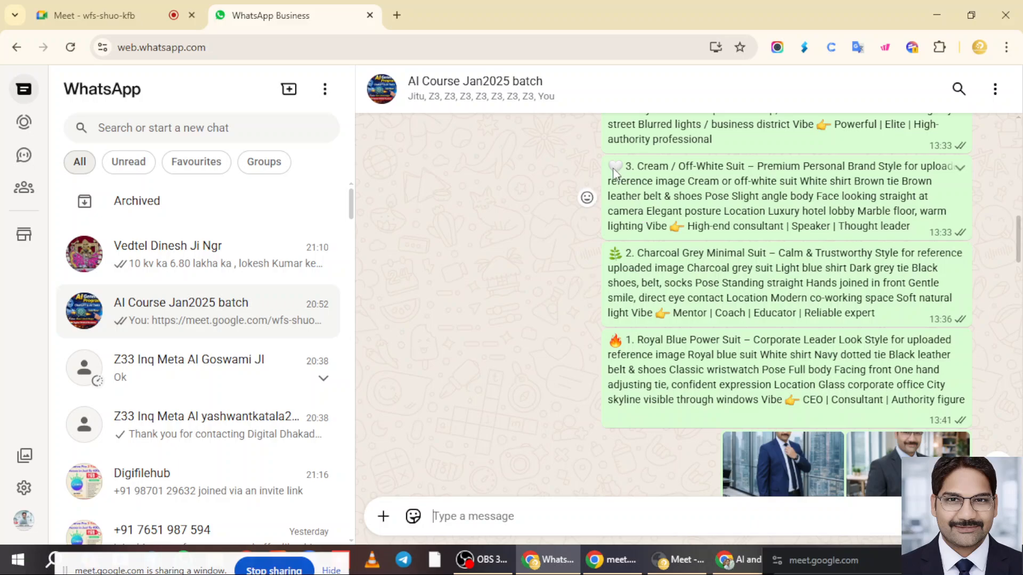
left_click_drag(622, 166, 920, 232)
key("ctrl+c")
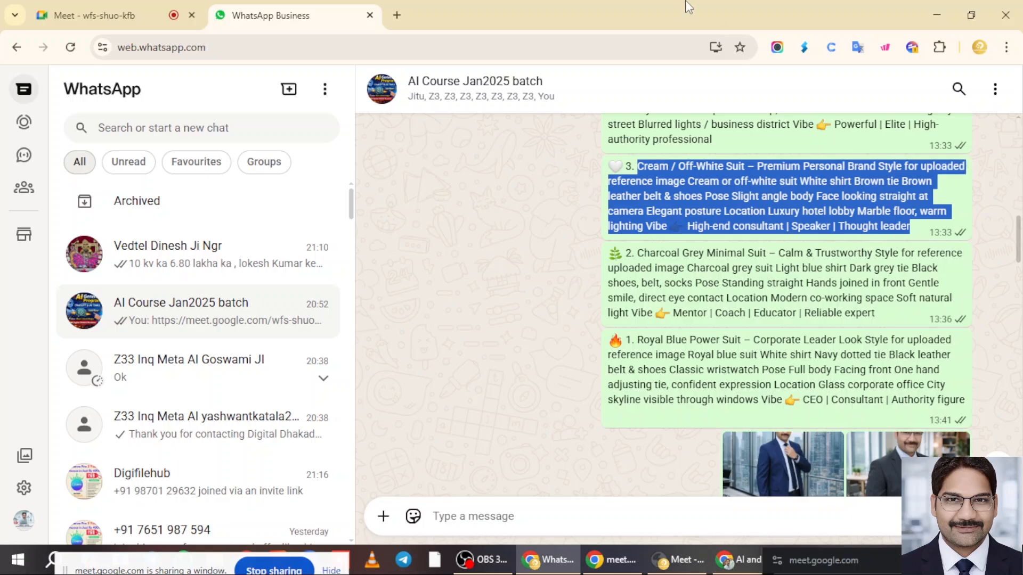
left_click(741, 557)
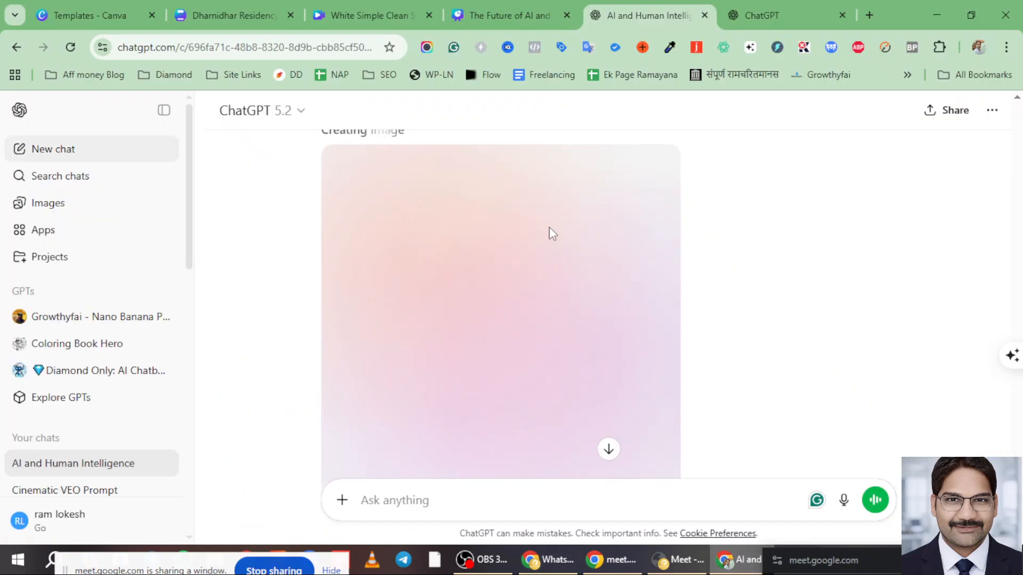
- Paste the suit prompt and request ten unique square professional model-shoot prompts using an uploaded reference face
left_click(766, 13)
key("ctrl+v")
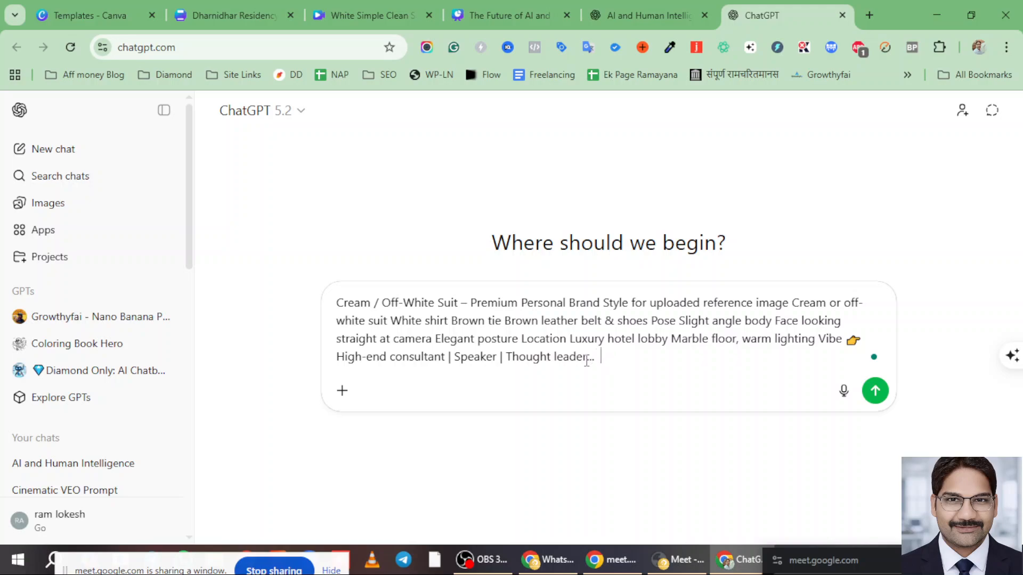
type("ok, i want to make a sq")
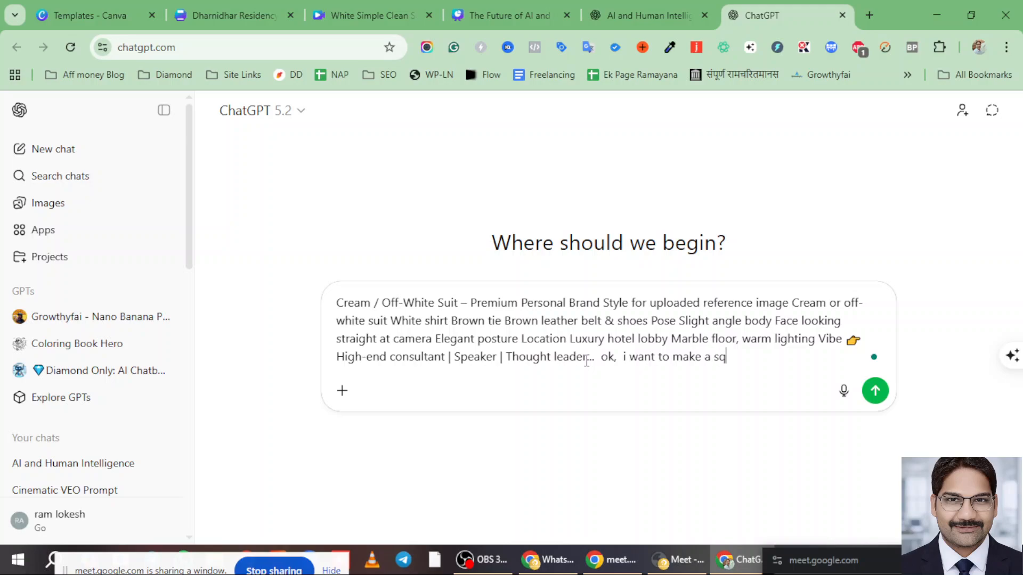
type("uare format this types ")
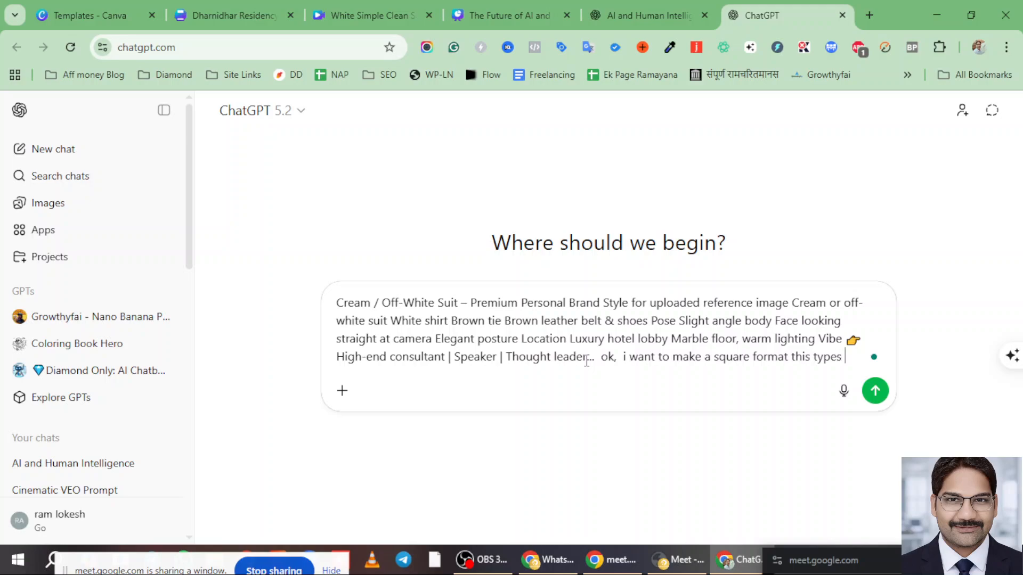
type("of")
type(" image")
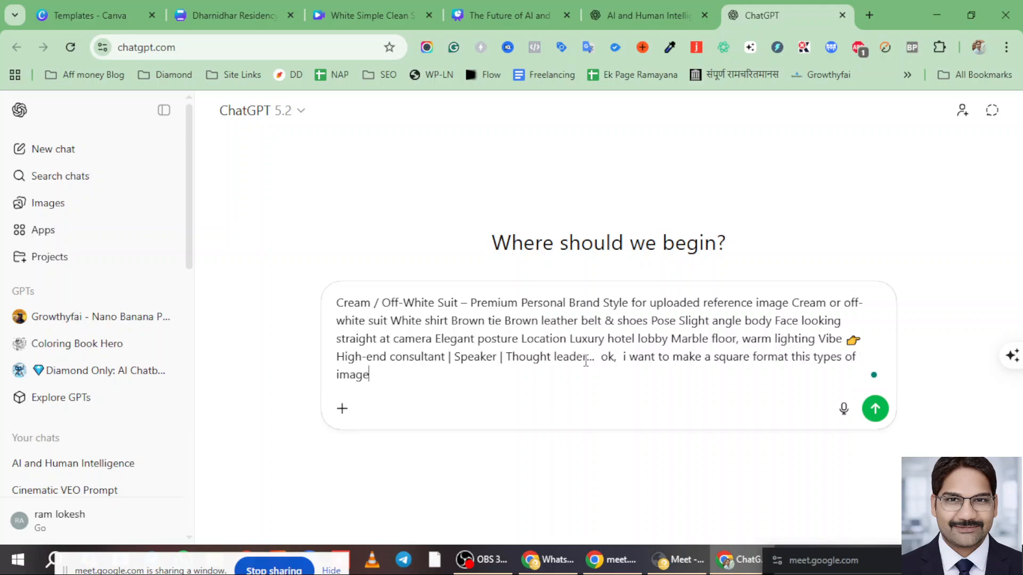
type("s professionlly, uni")
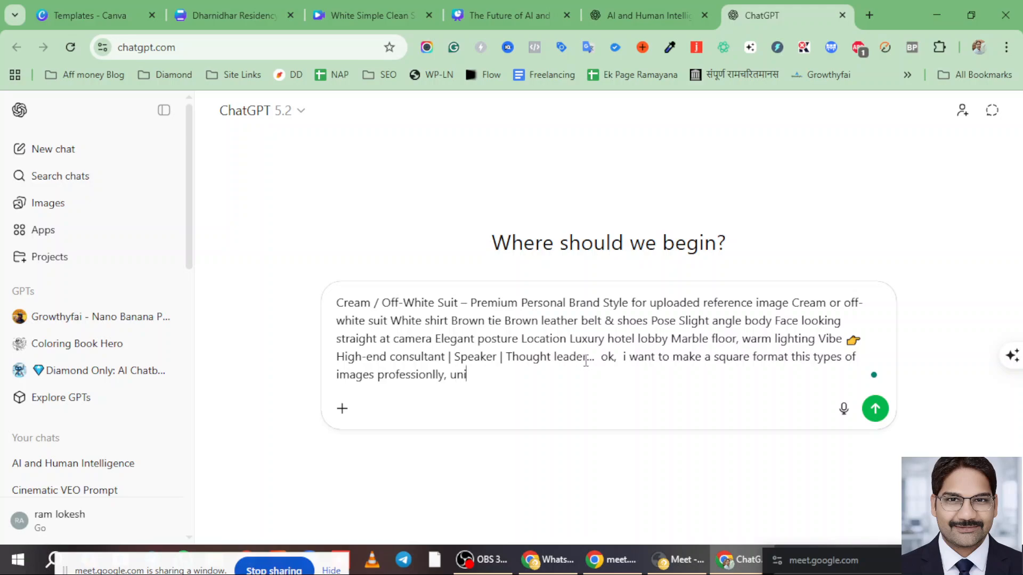
type("que m")
type(", in d")
type("ifferen")
type("t types o")
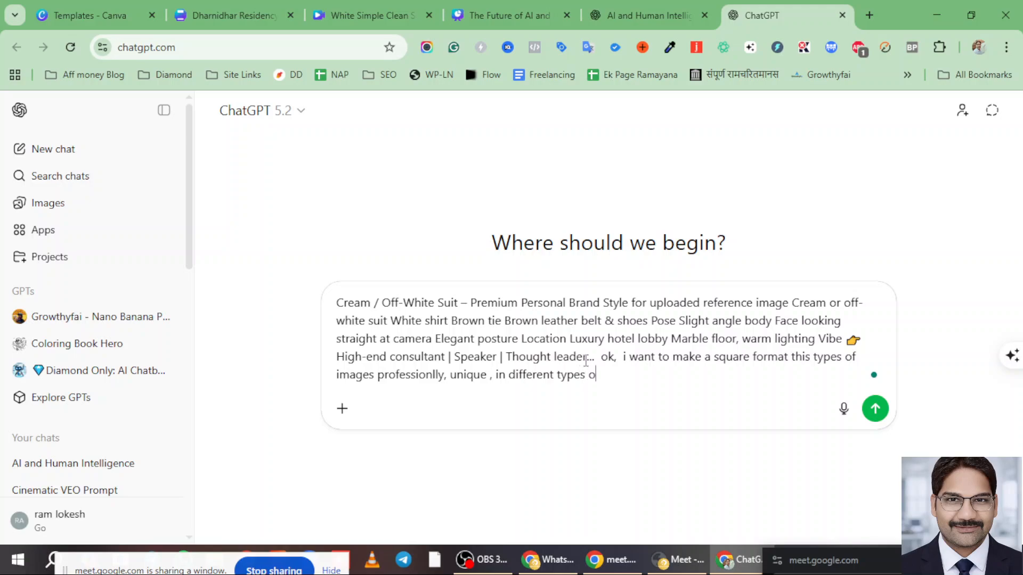
type("f styles like a hero")
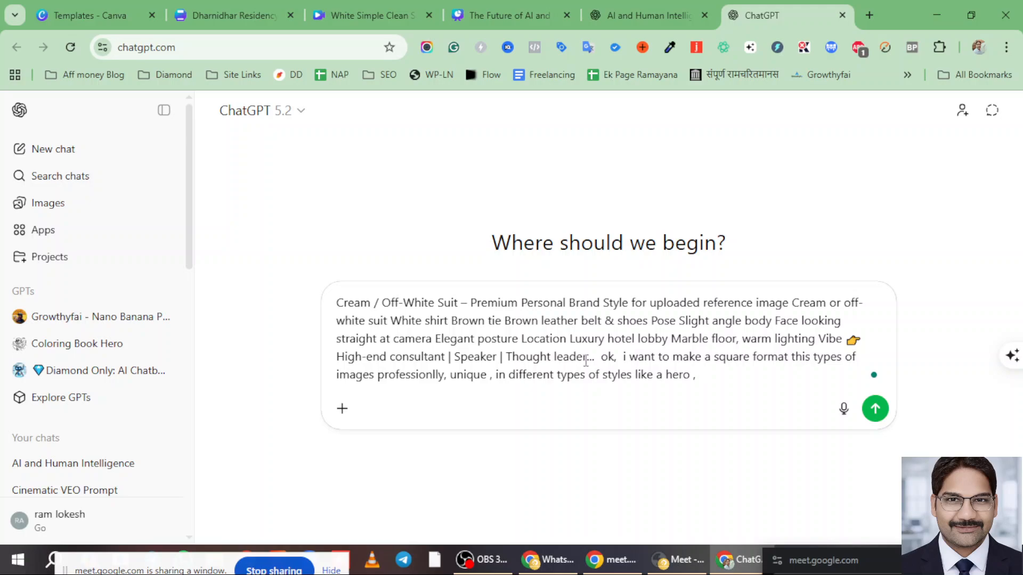
type(" , or model so give me ")
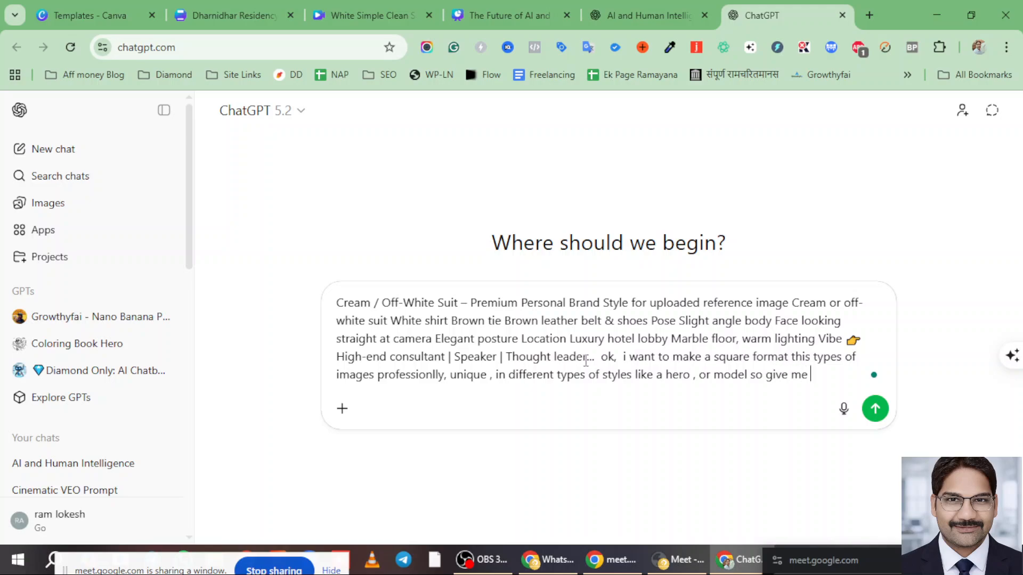
type("10 image")
type(" prompt")
type(" for")
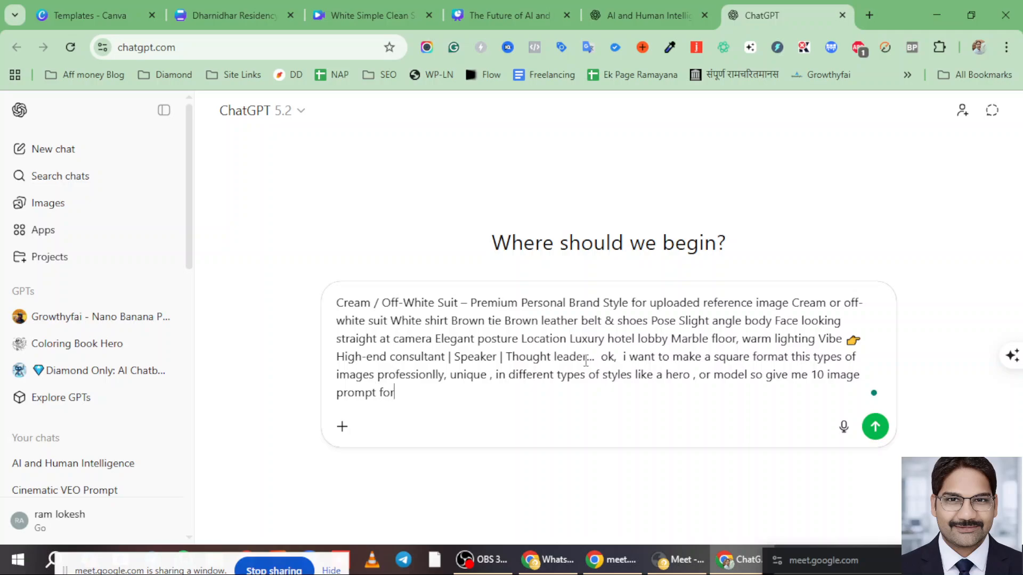
type(" a model act as like")
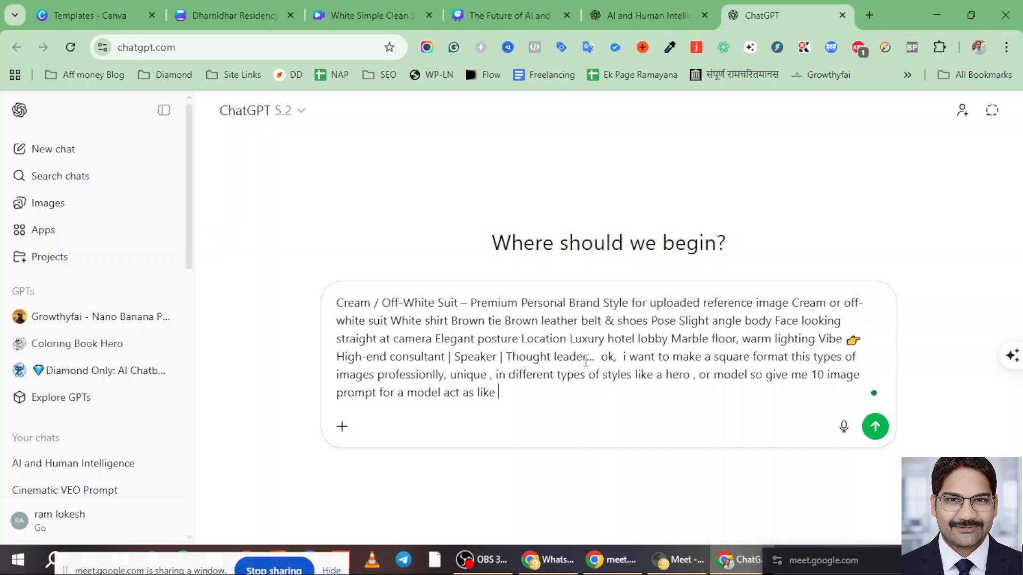
type("photographer")
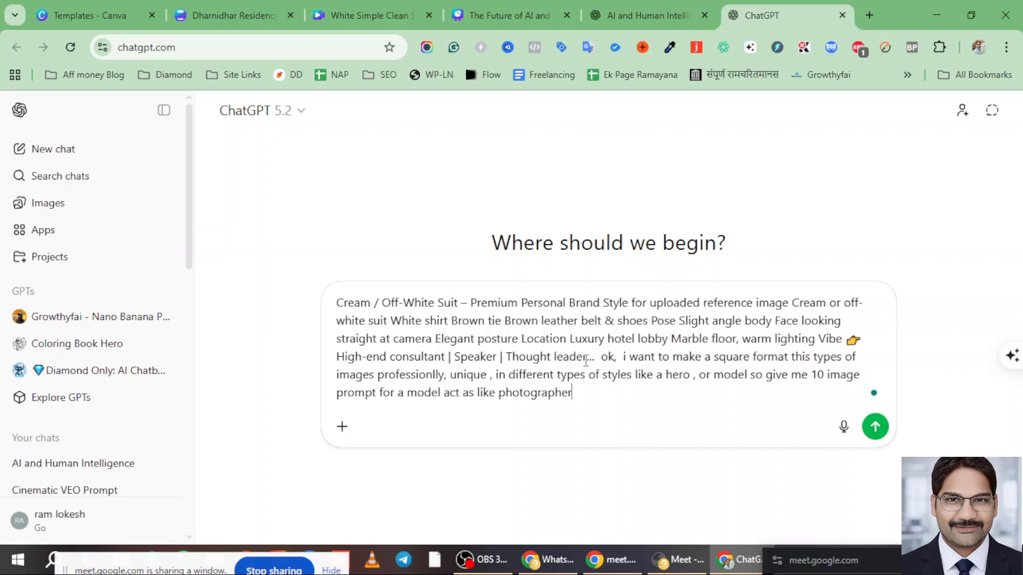
type(" dabbu ratnani")
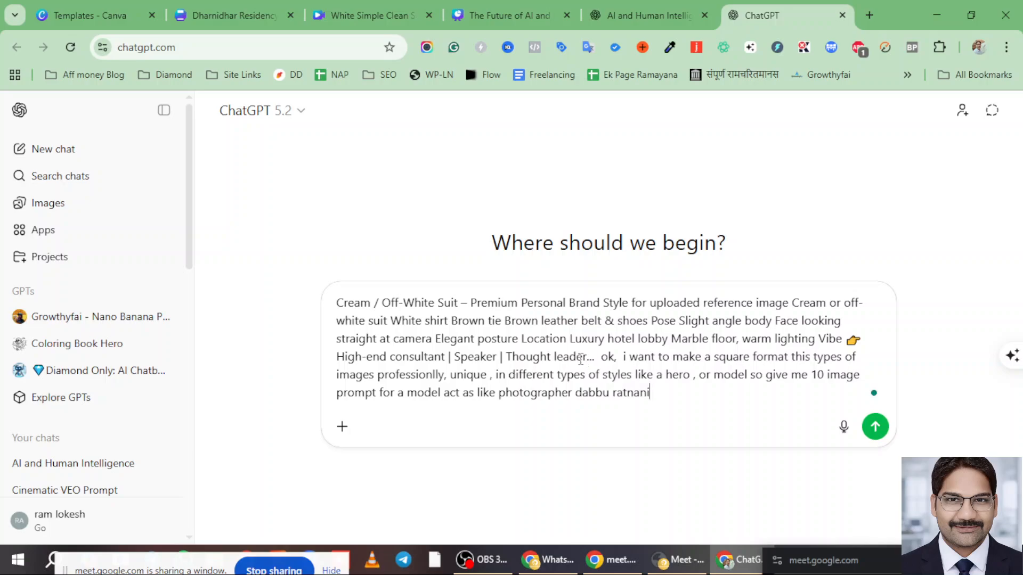
type(",, ye , model ki")
type("pics shoot")
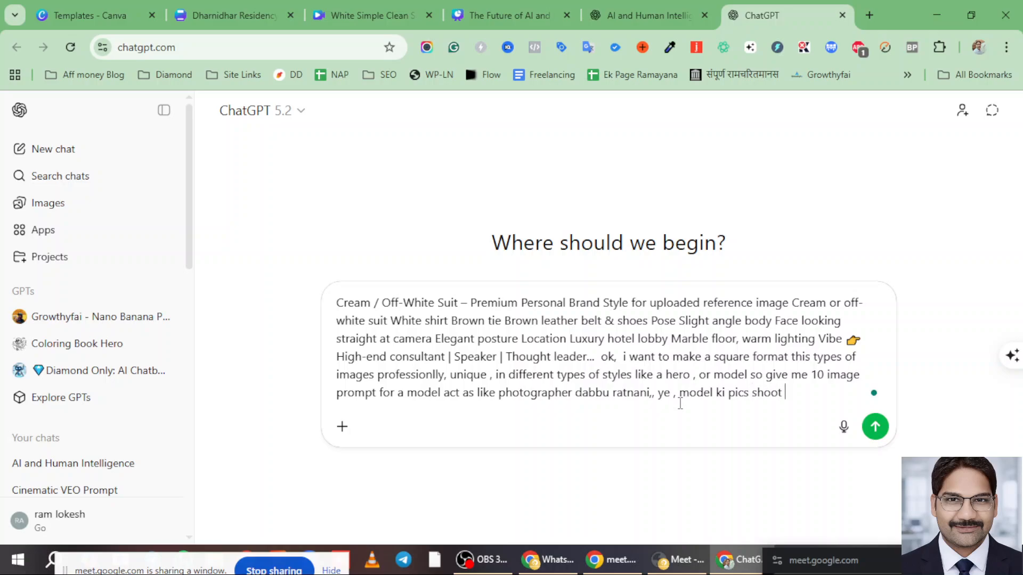
type(" kr rhe ha")
type("upload")
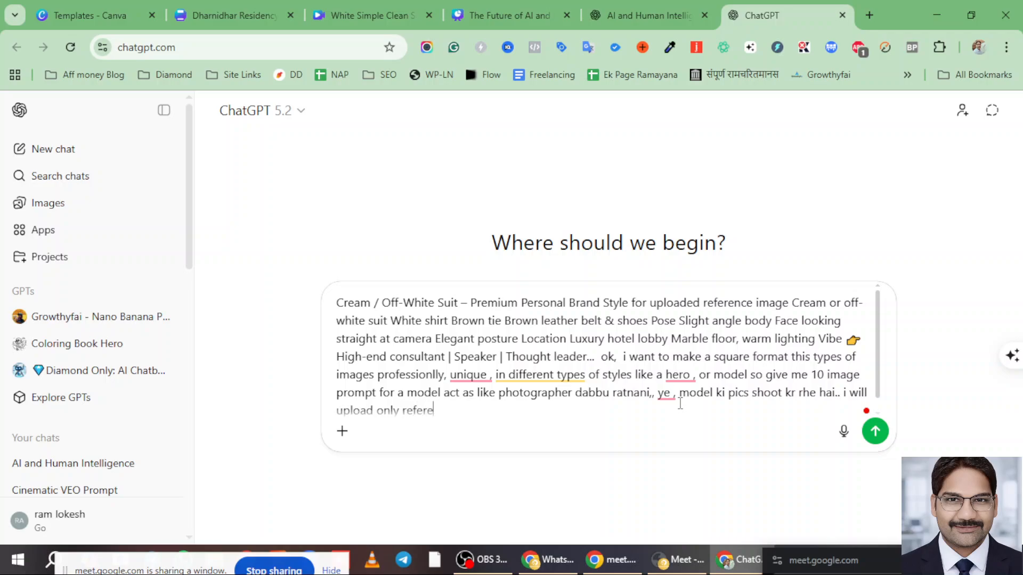
type("only reference image .")
key("Return")
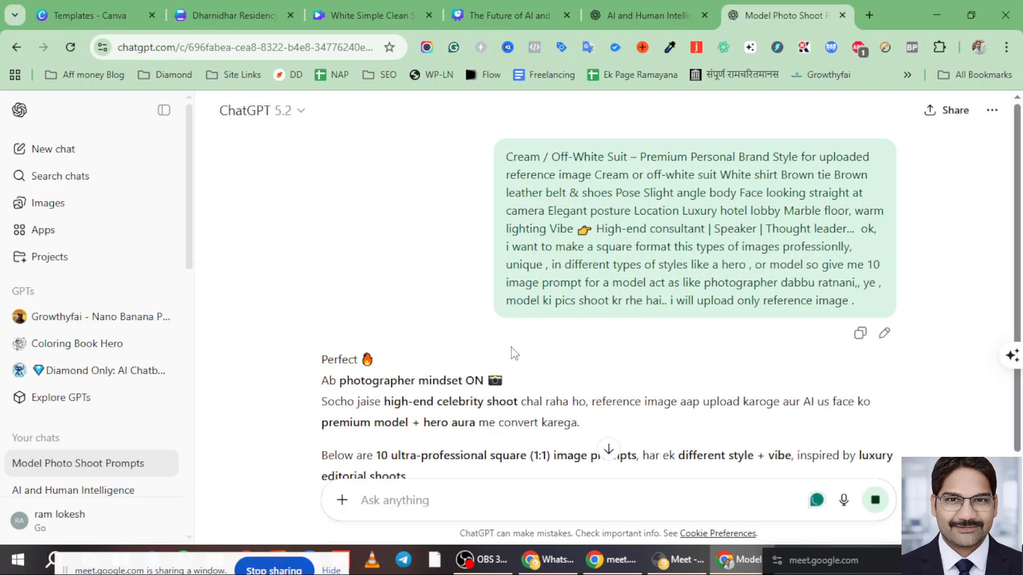
scroll(533, 341, "down", 4)
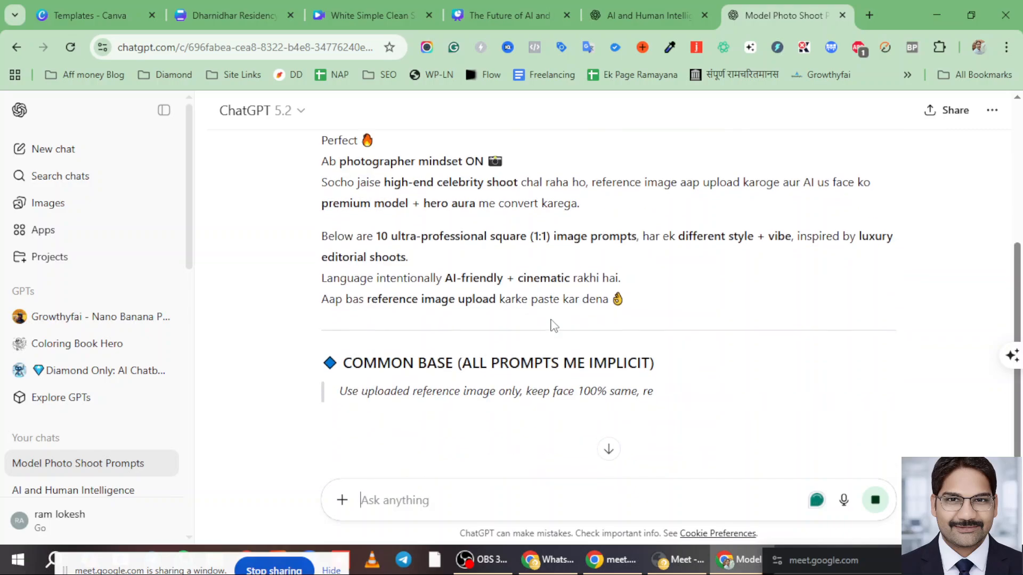
scroll(553, 325, "down", 1)
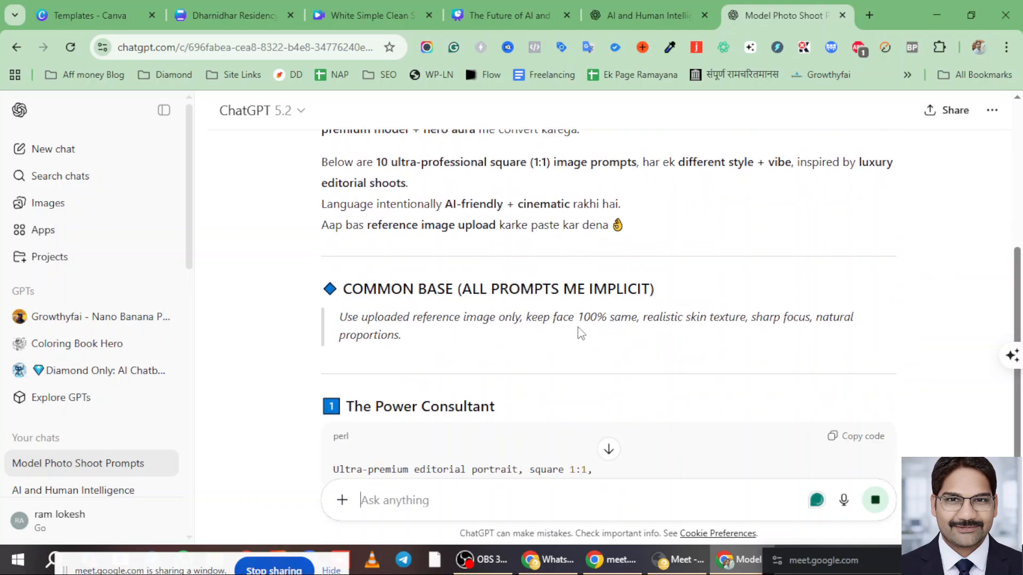
scroll(576, 334, "down", 3)
scroll(554, 284, "down", 1)
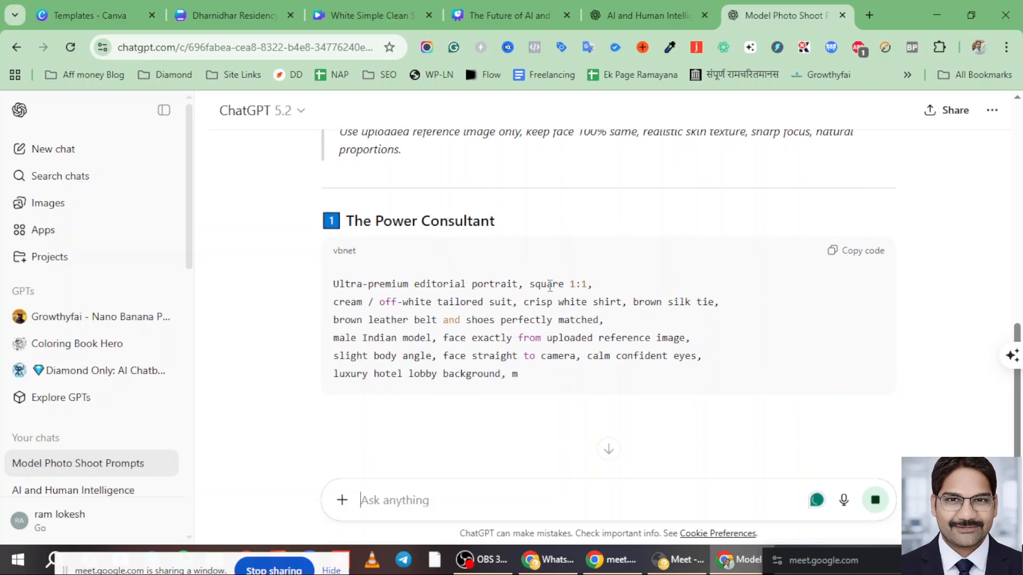
left_click(641, 7)
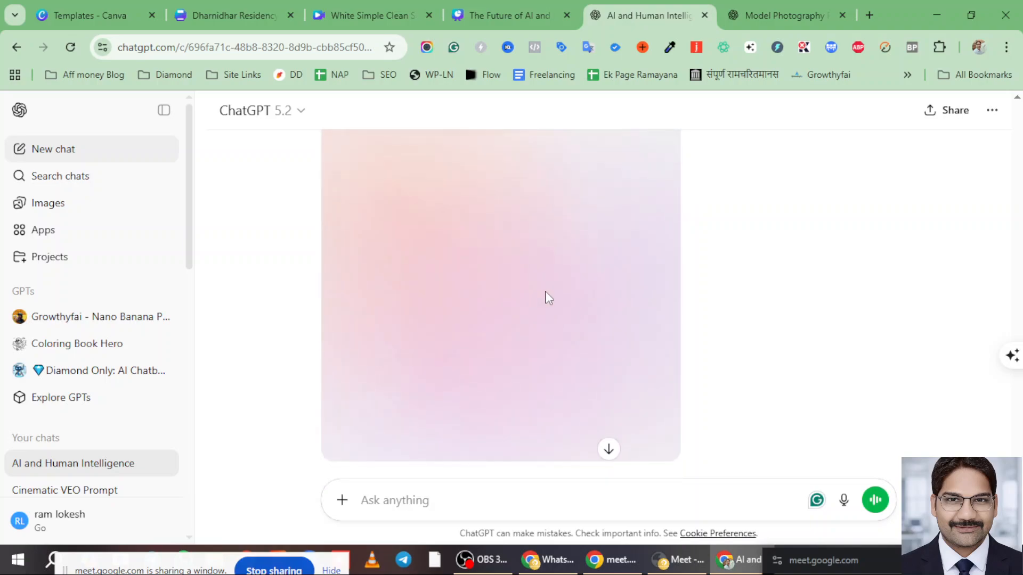
scroll(546, 296, "up", 3)
scroll(623, 325, "up", 3)
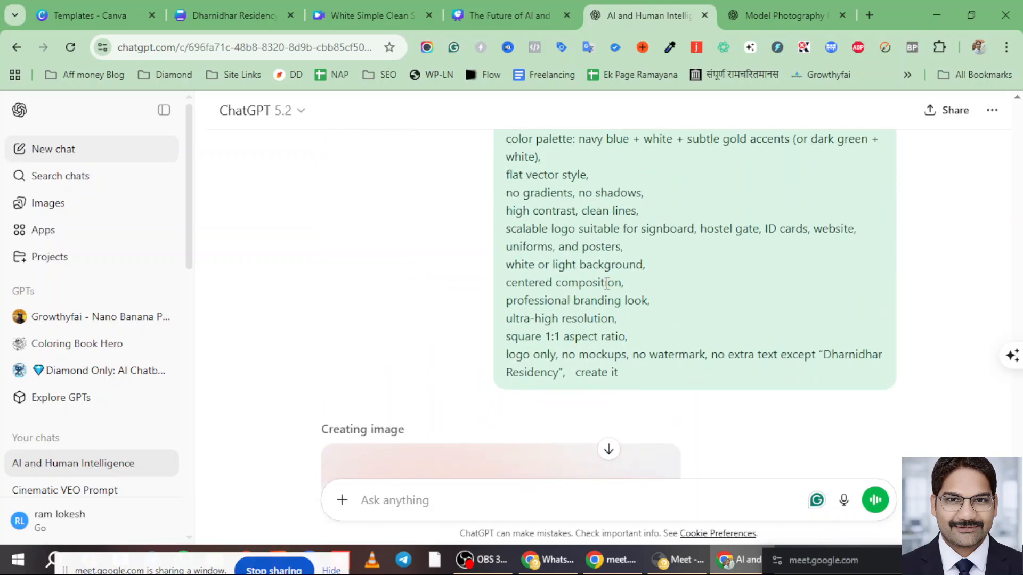
scroll(565, 301, "down", 4)
- Copy The Power Consultant prompt from the photoshoot reply
left_click(782, 14)
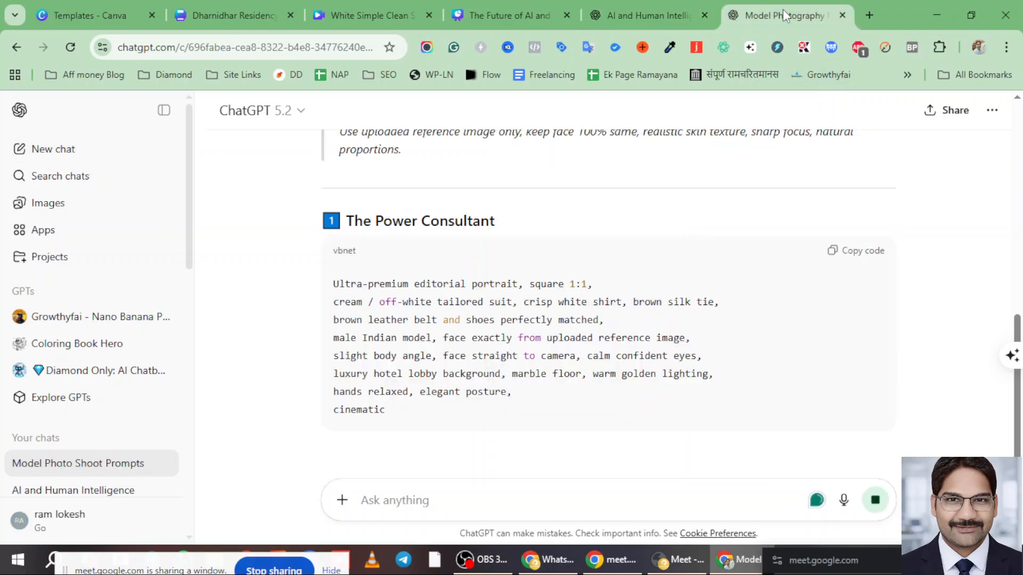
scroll(541, 308, "down", 4)
scroll(541, 308, "up", 3)
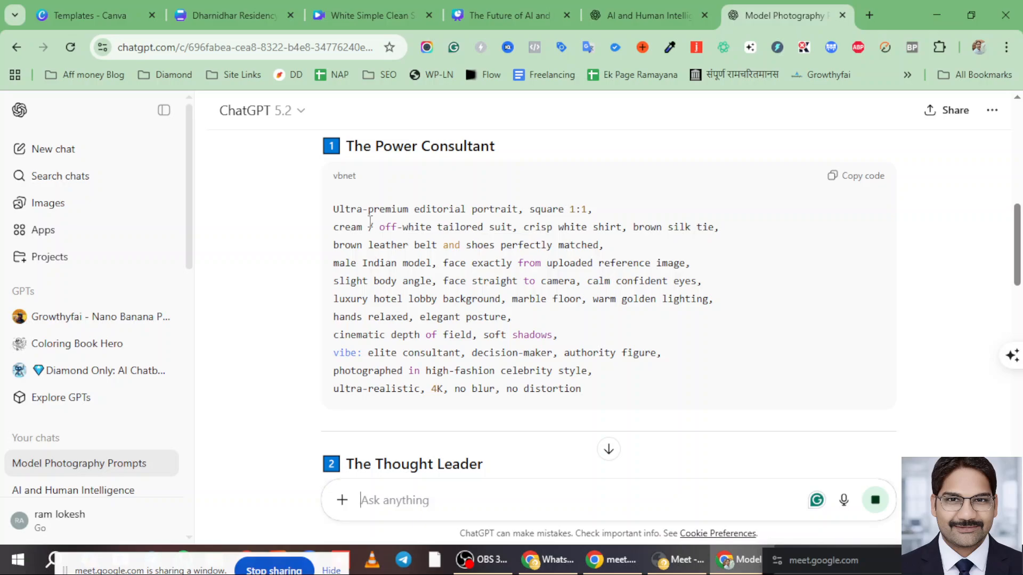
left_click_drag(337, 208, 717, 386)
left_click(948, 297)
left_click(851, 181)
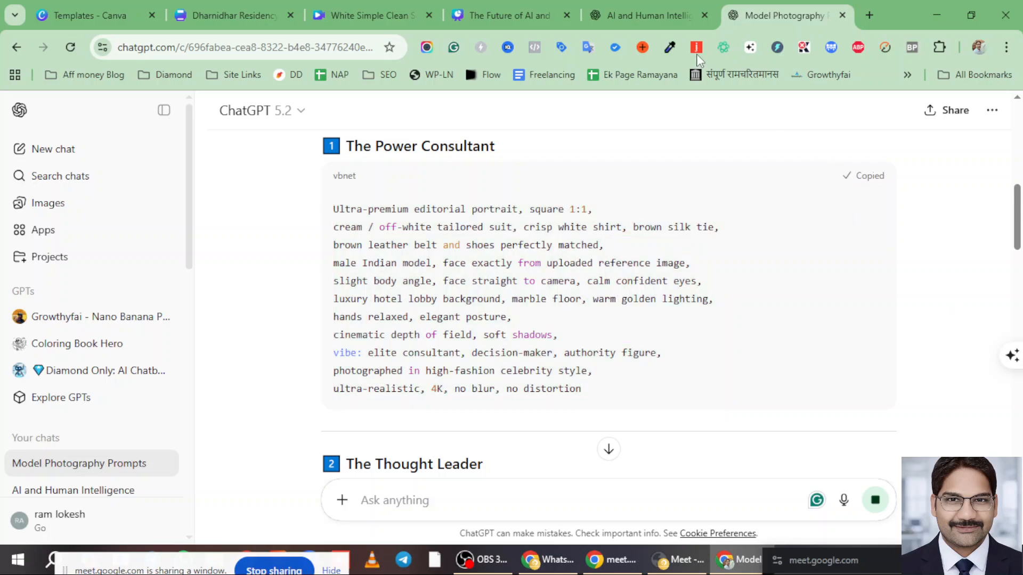
- Check the logo chat, then paste The Power Consultant prompt into a new message draft
left_click(631, 9)
left_click(795, 16)
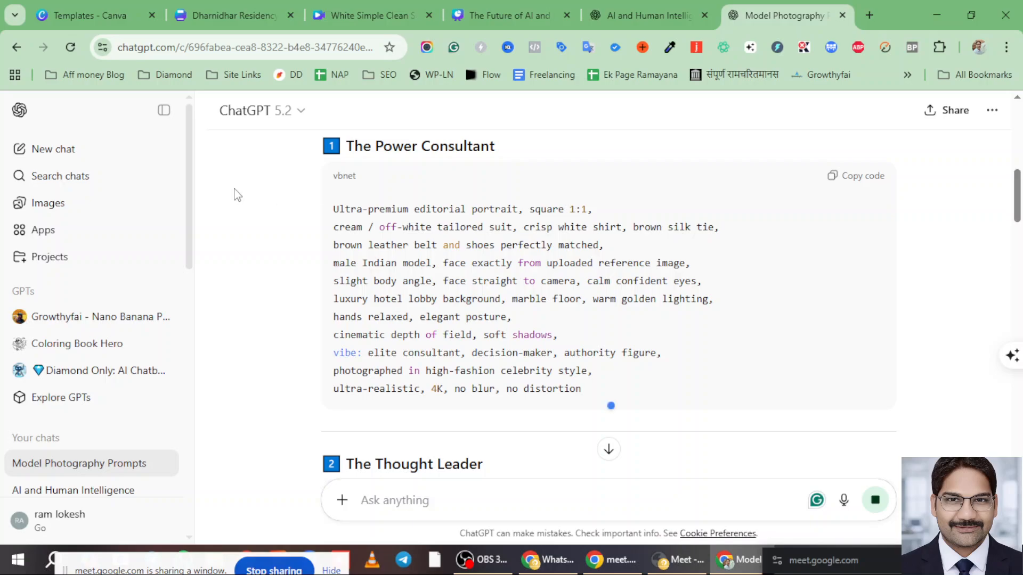
left_click(608, 449)
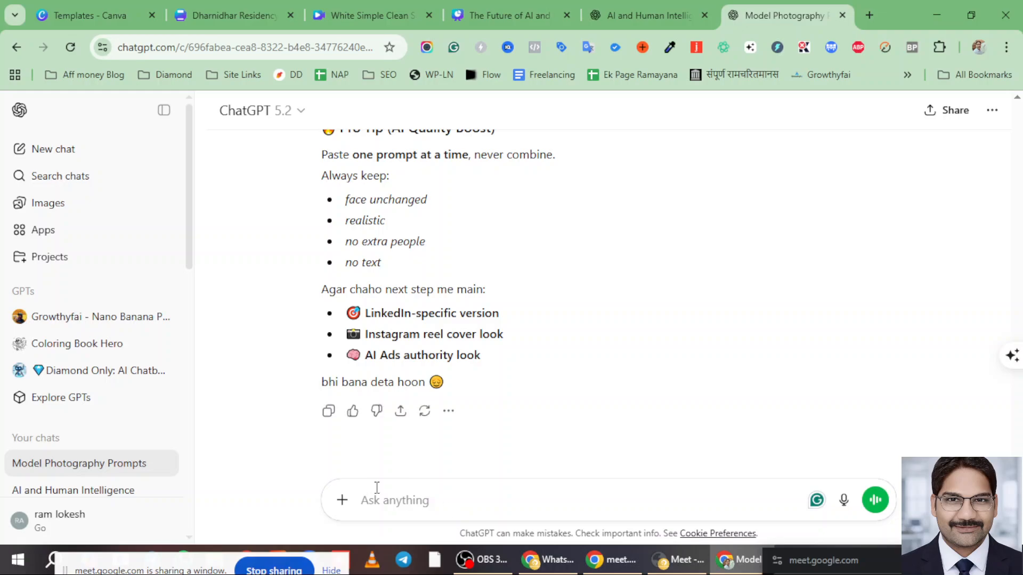
key("ctrl+v")
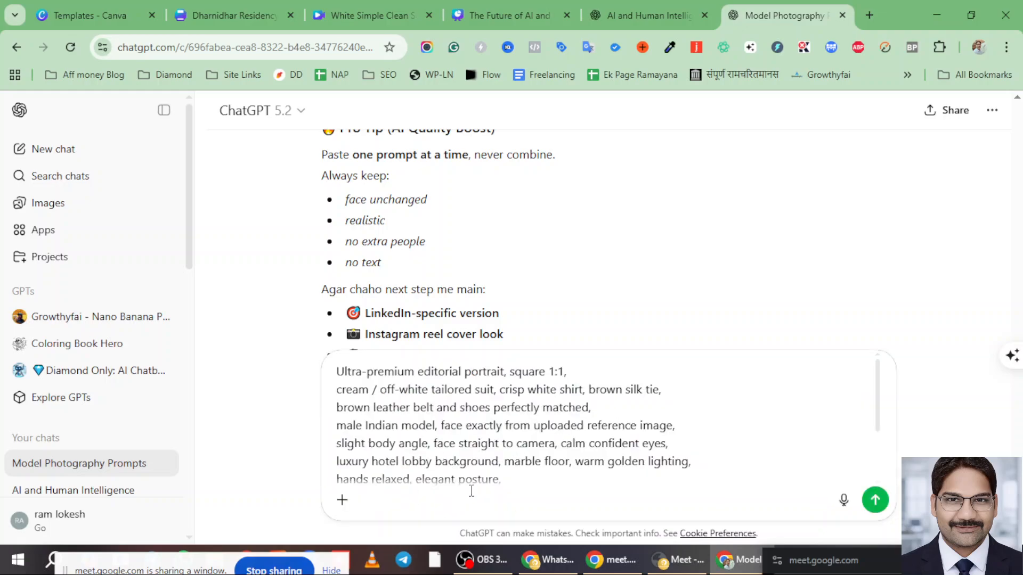
scroll(471, 490, "up", 4)
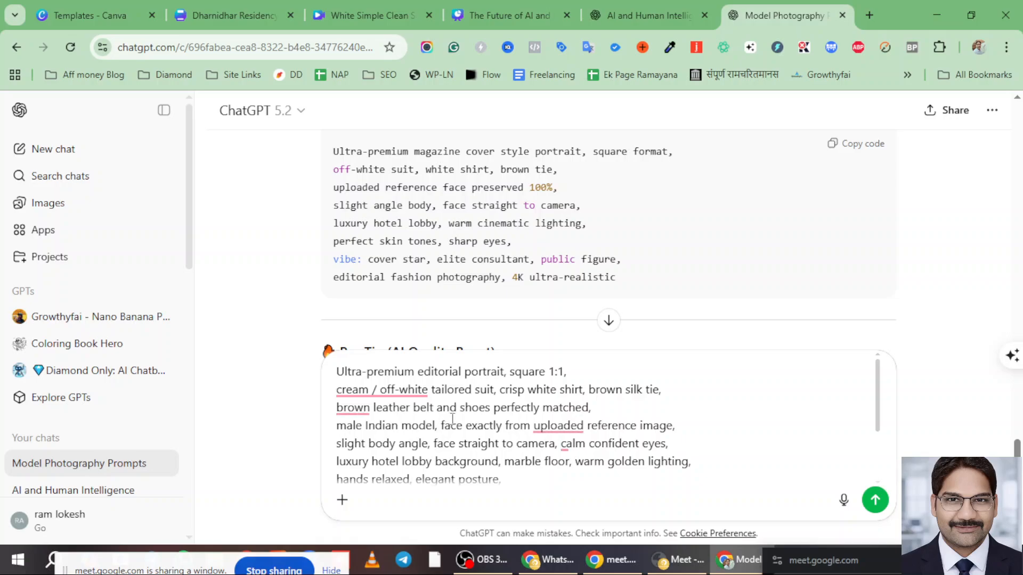
scroll(449, 429, "down", 3)
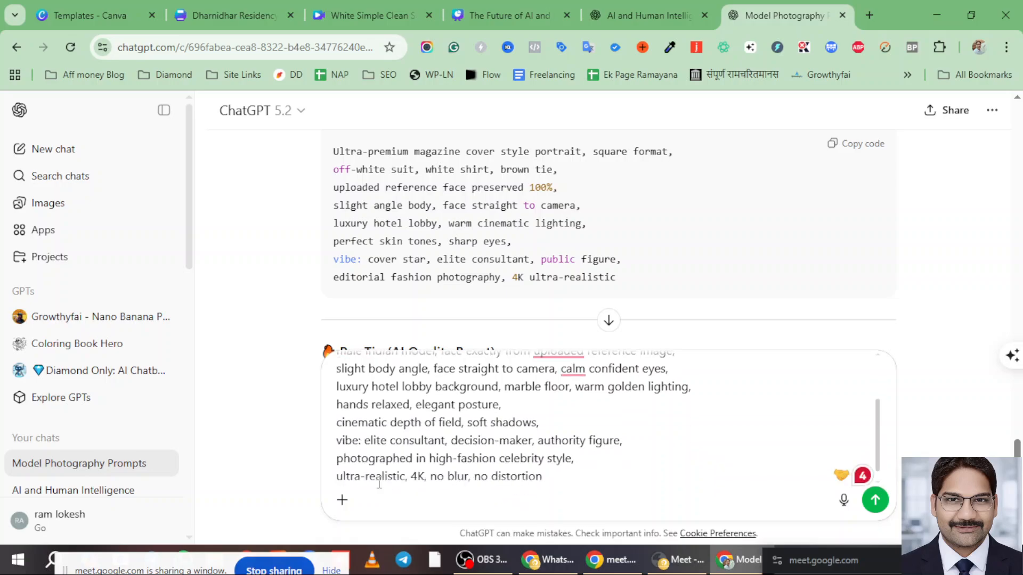
- Begin attaching a photo from the computer to the portrait message
left_click(342, 499)
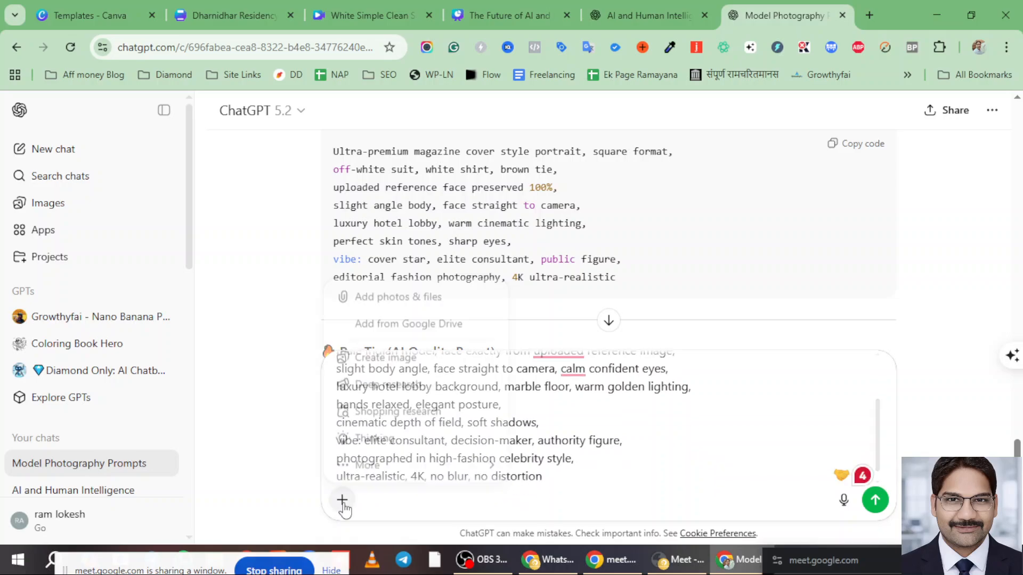
left_click(389, 298)
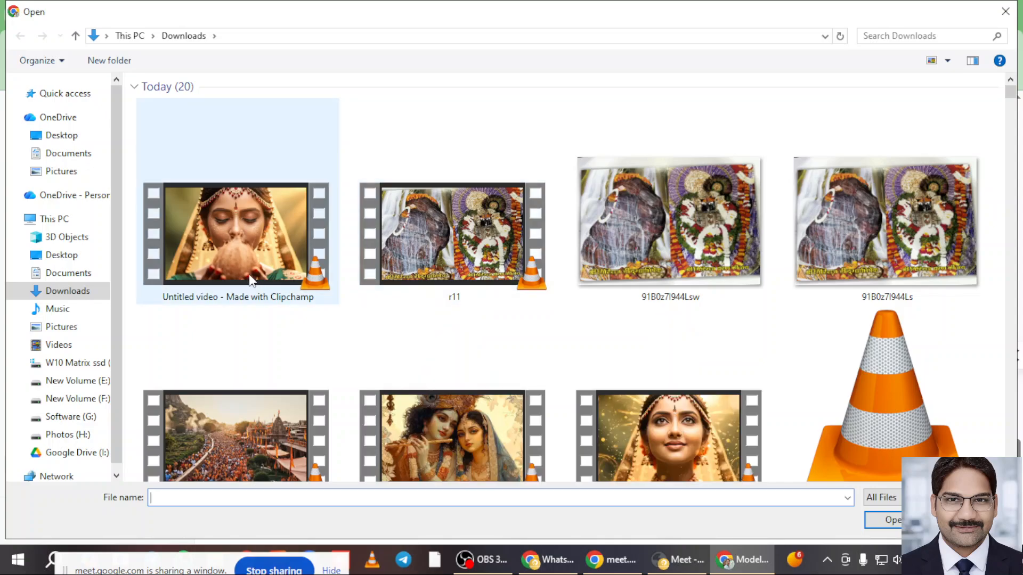
scroll(385, 322, "down", 1)
scroll(385, 322, "down", 10)
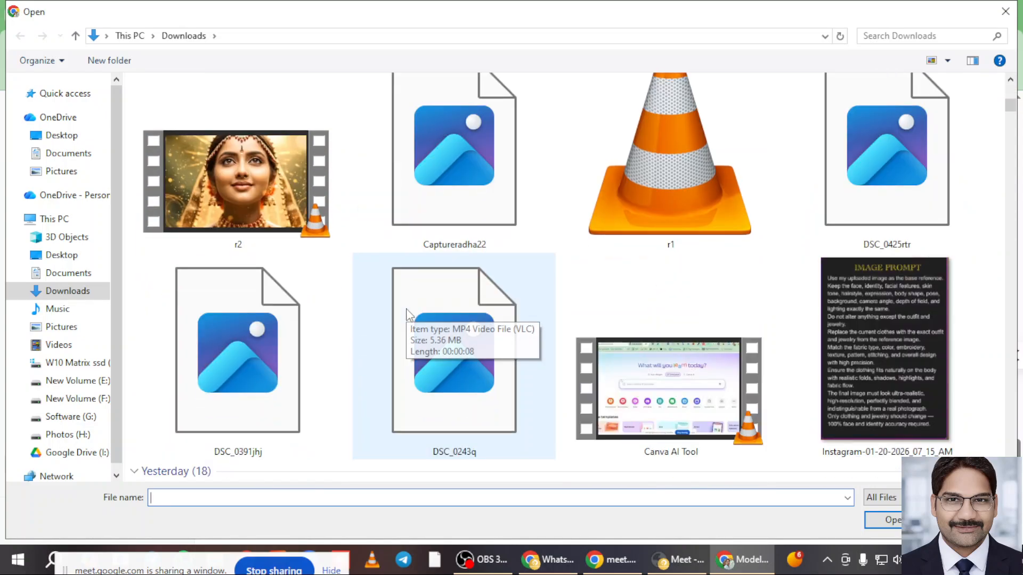
scroll(409, 316, "down", 15)
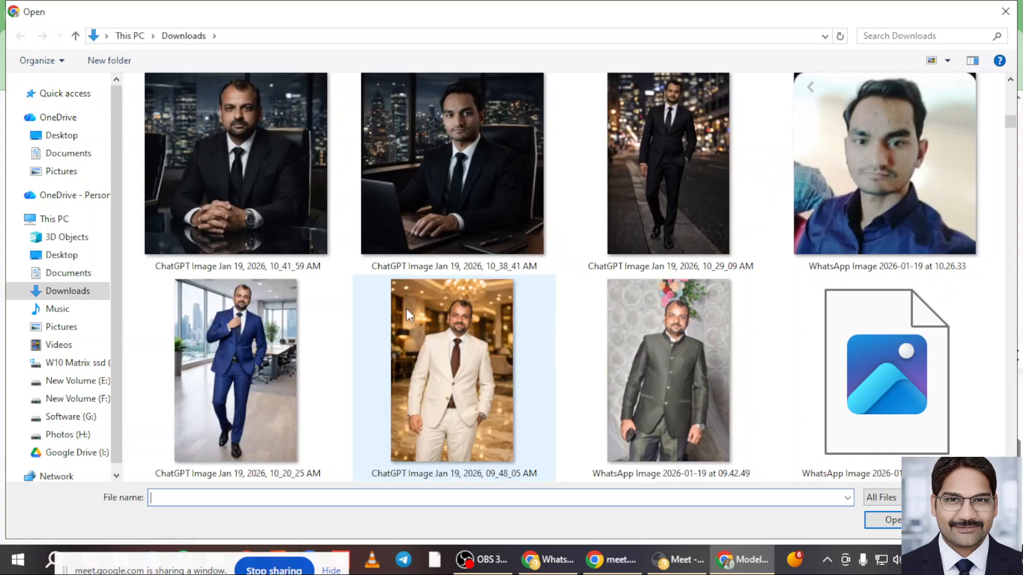
scroll(409, 315, "down", 15)
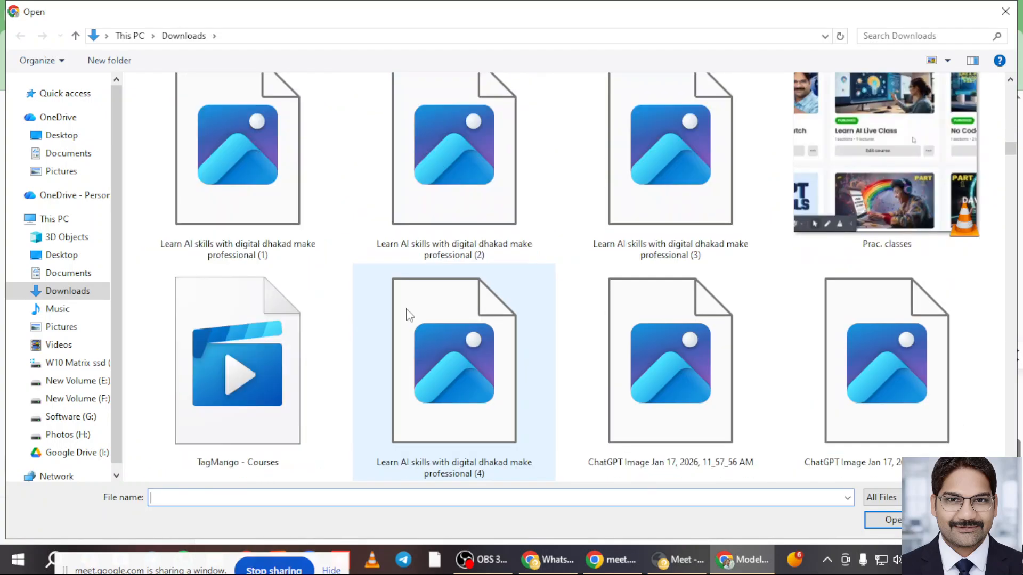
scroll(406, 311, "down", 5)
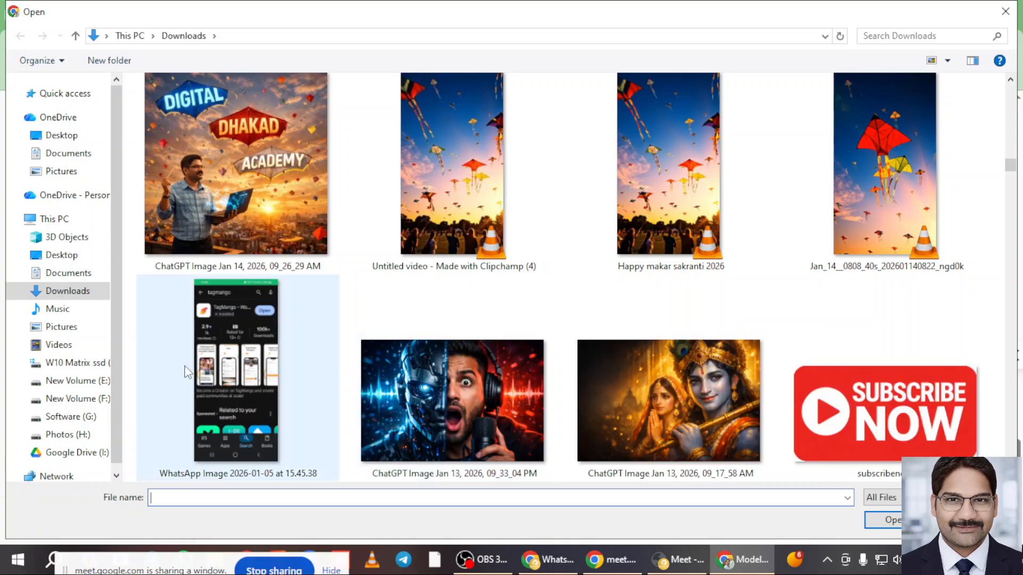
- Attach profile-pic (6) from E:\AI imagesss\DD mkt Images\LK NGR img and send the prompt
left_click(74, 388)
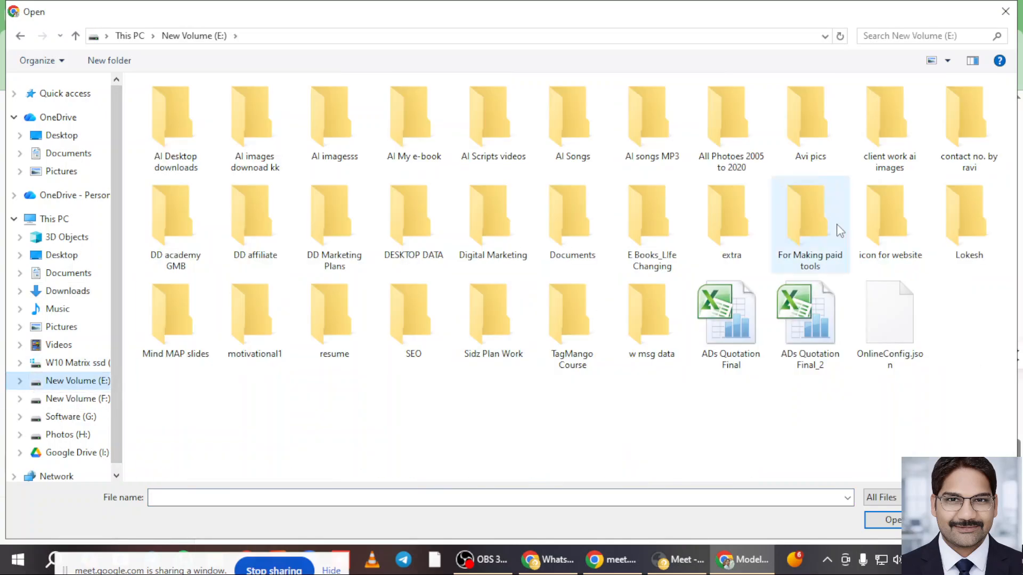
double_click(334, 120)
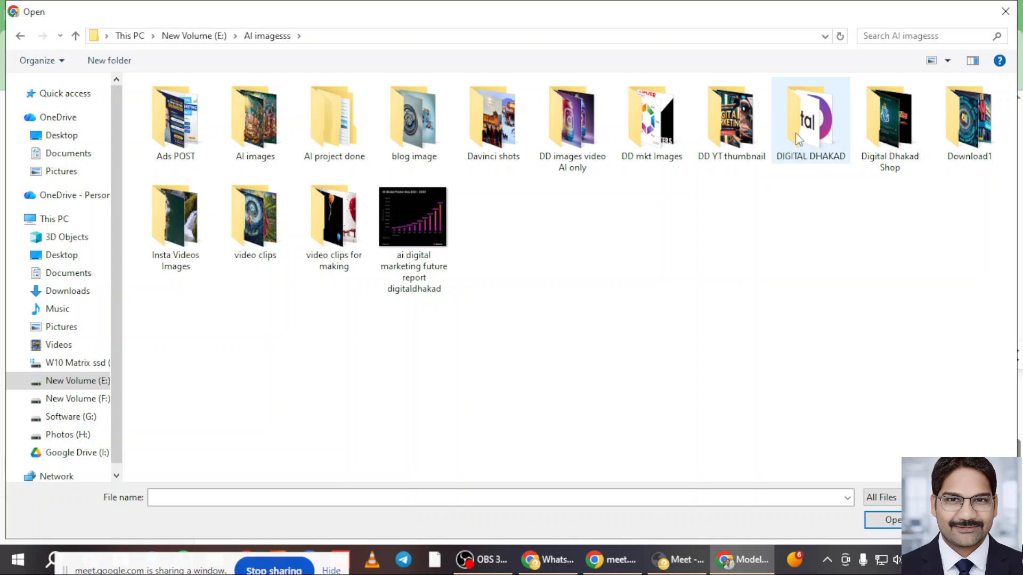
left_click(669, 133)
double_click(668, 132)
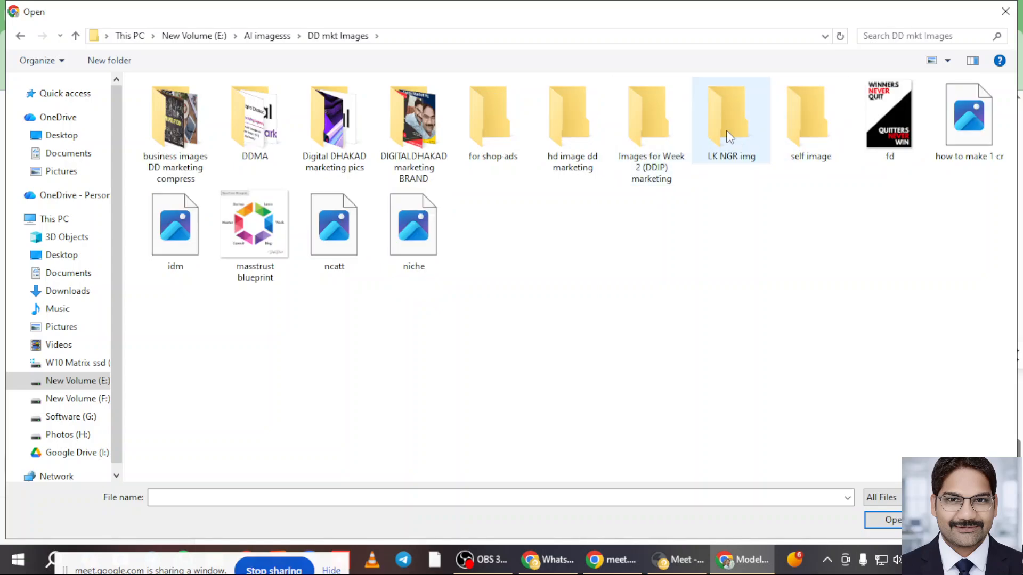
double_click(727, 120)
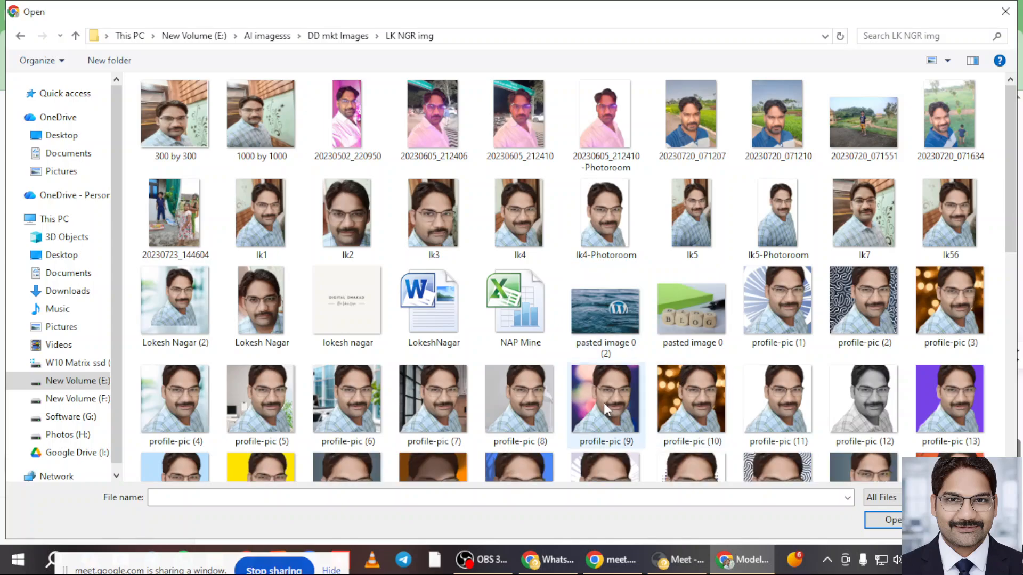
left_click(360, 407)
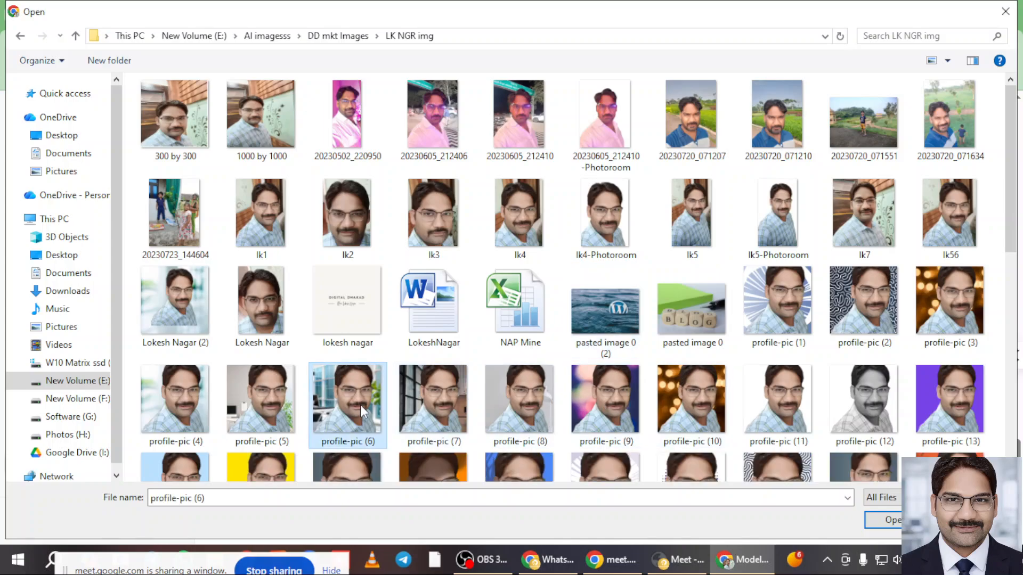
left_click(883, 520)
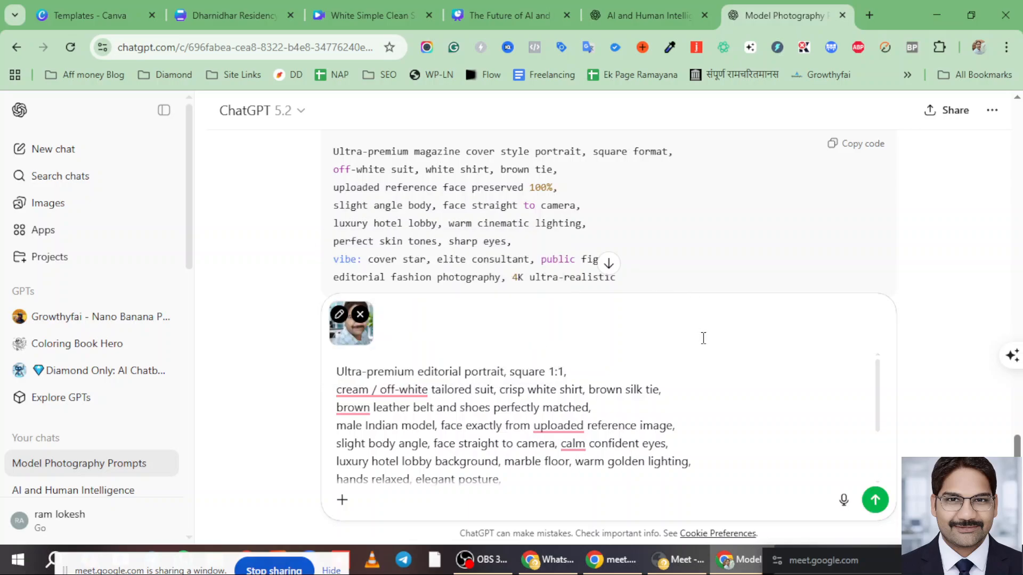
left_click(875, 500)
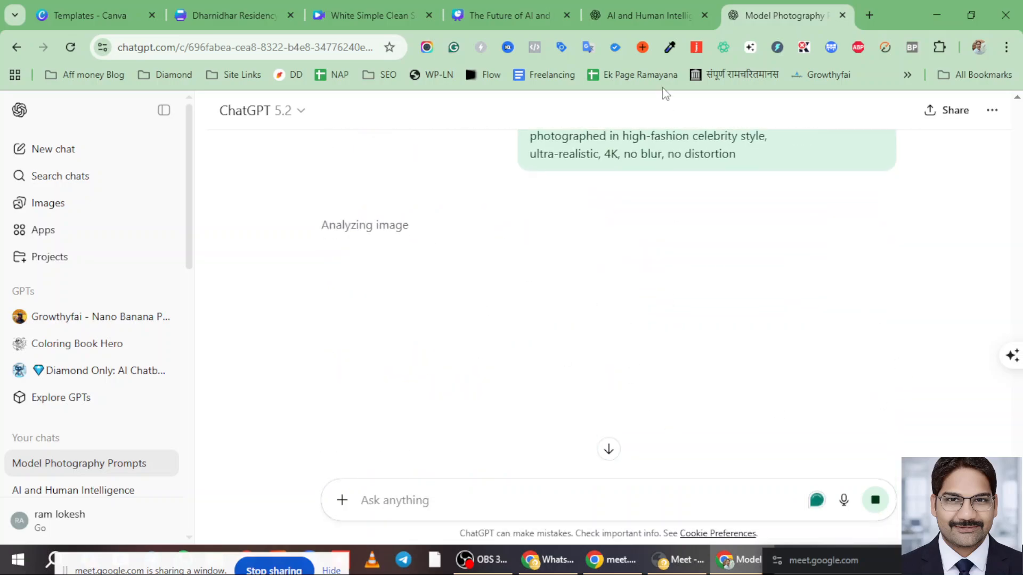
- Check the hostel logo chat and the Dharnidhar Residency card, then scroll the logo chat
left_click(637, 6)
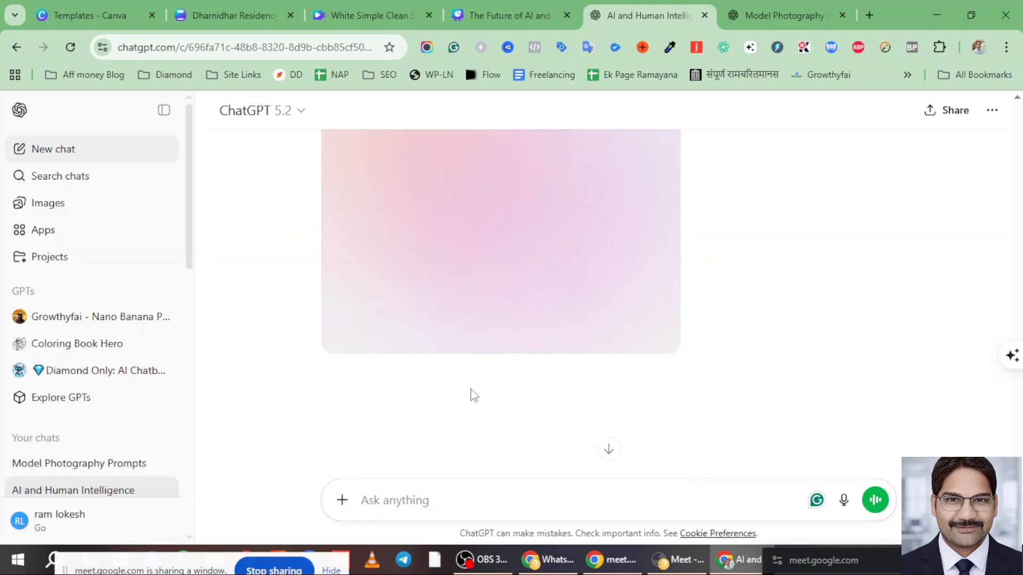
scroll(516, 291, "up", 3)
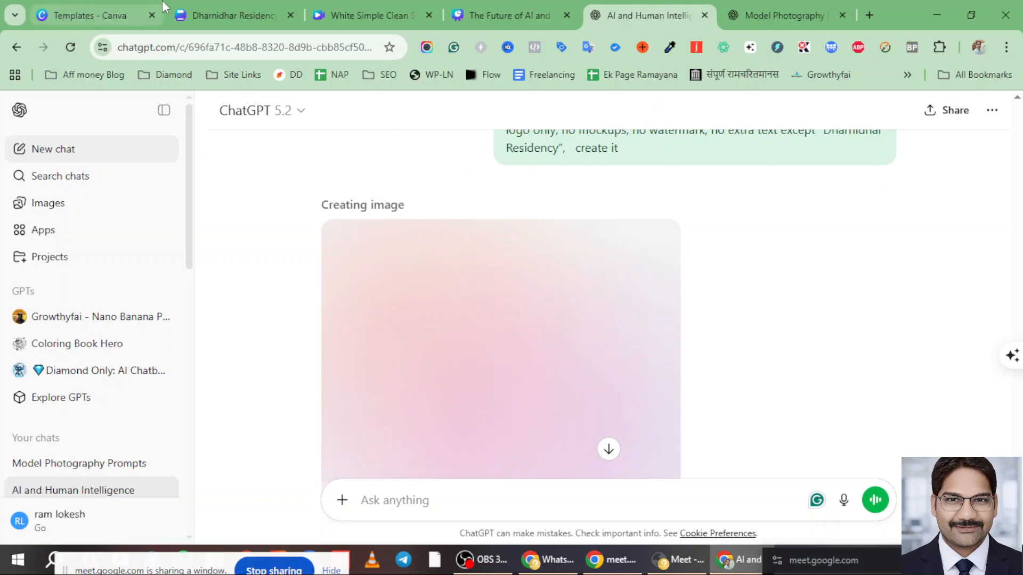
left_click(195, 15)
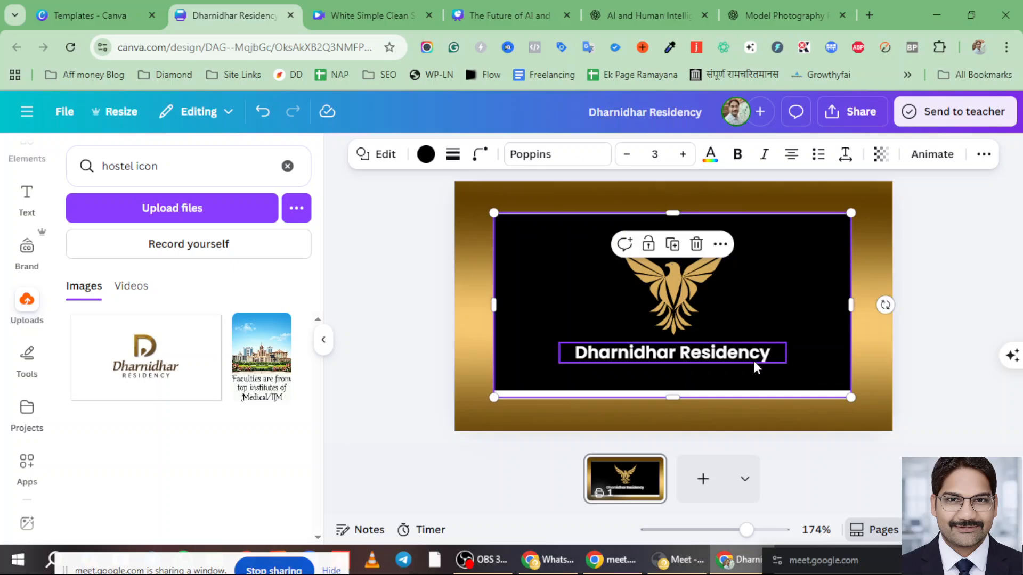
left_click(769, 16)
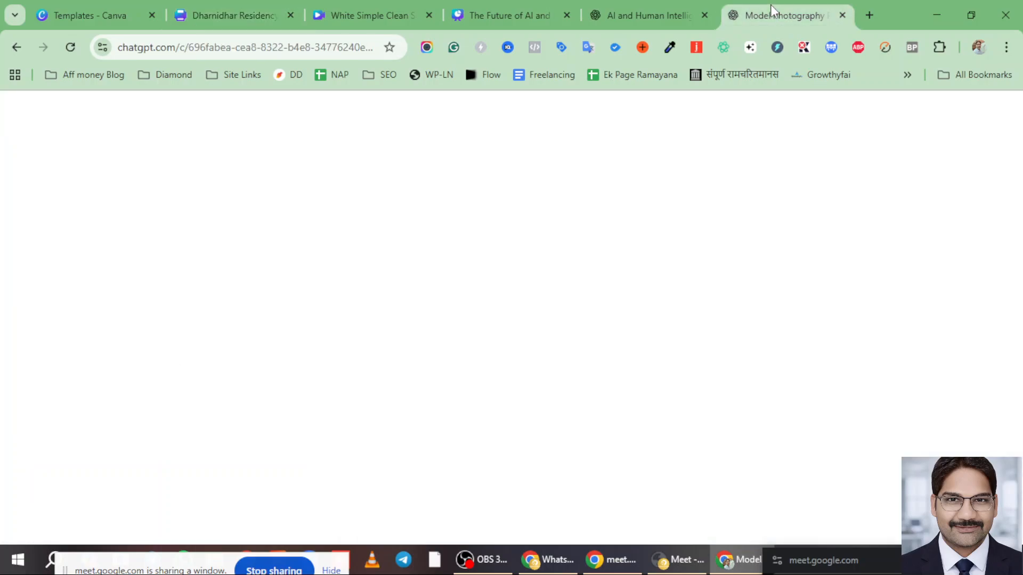
left_click(631, 12)
scroll(575, 354, "down", 3)
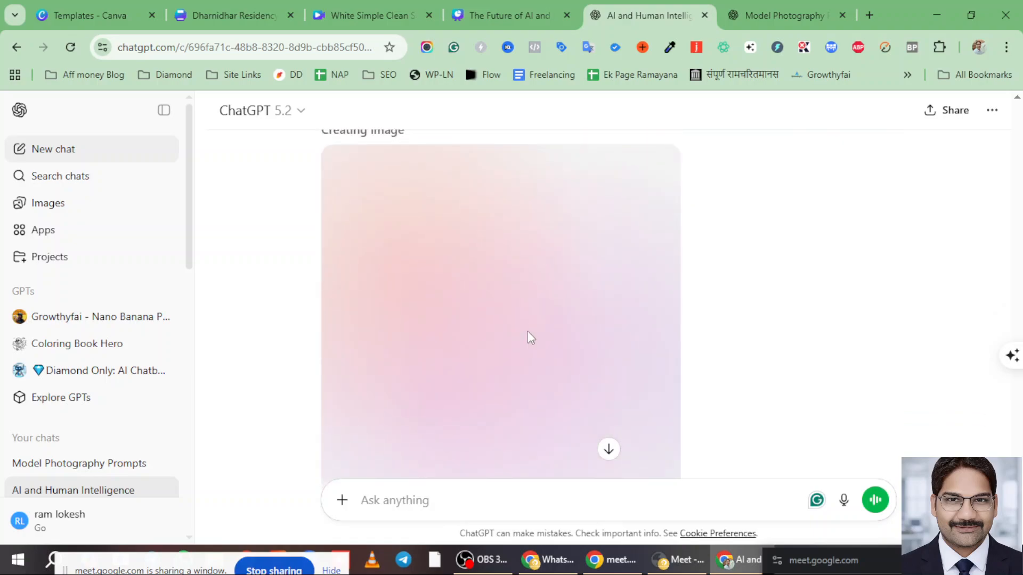
scroll(526, 333, "up", 2)
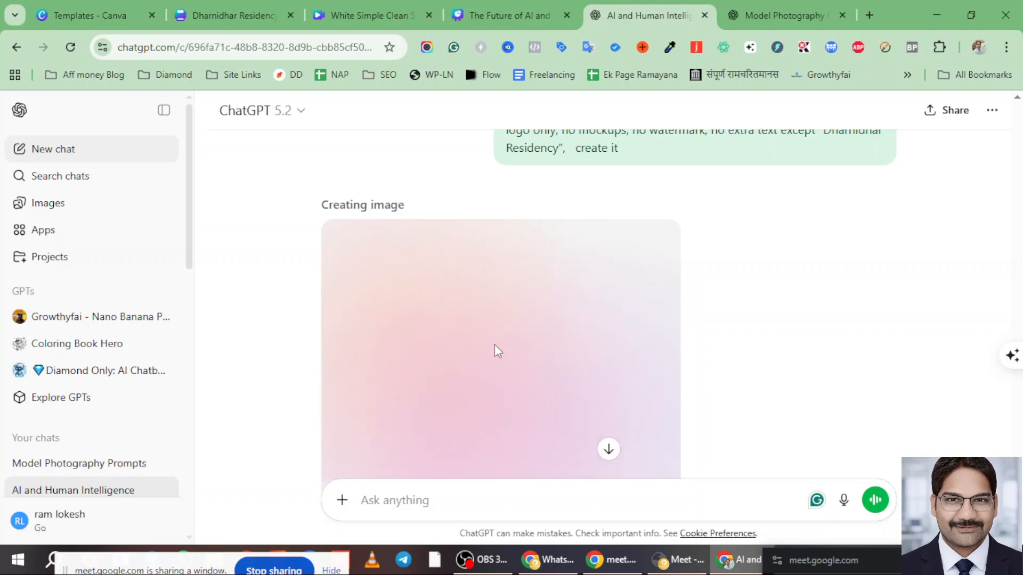
scroll(506, 321, "down", 2)
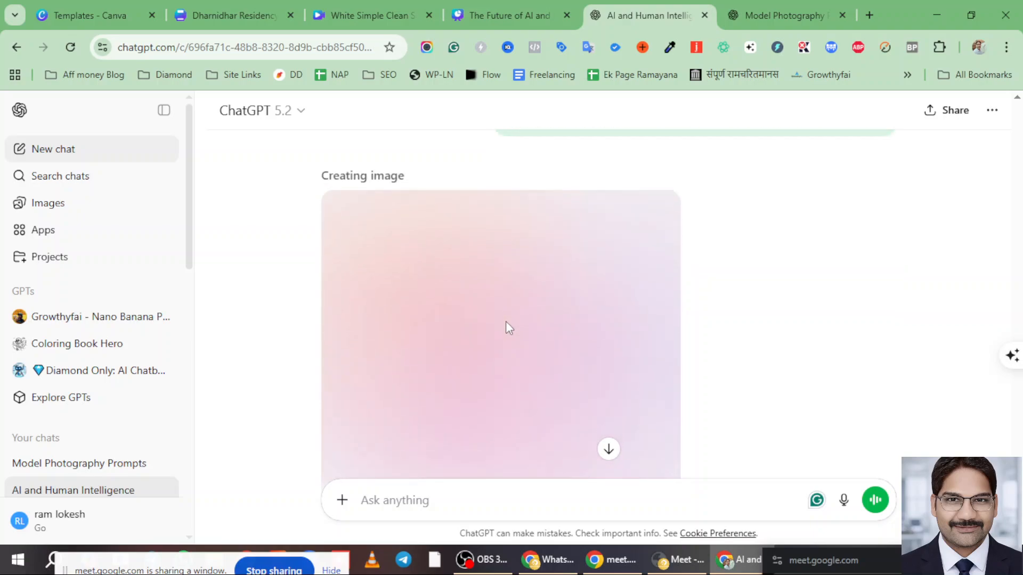
scroll(506, 321, "down", 2)
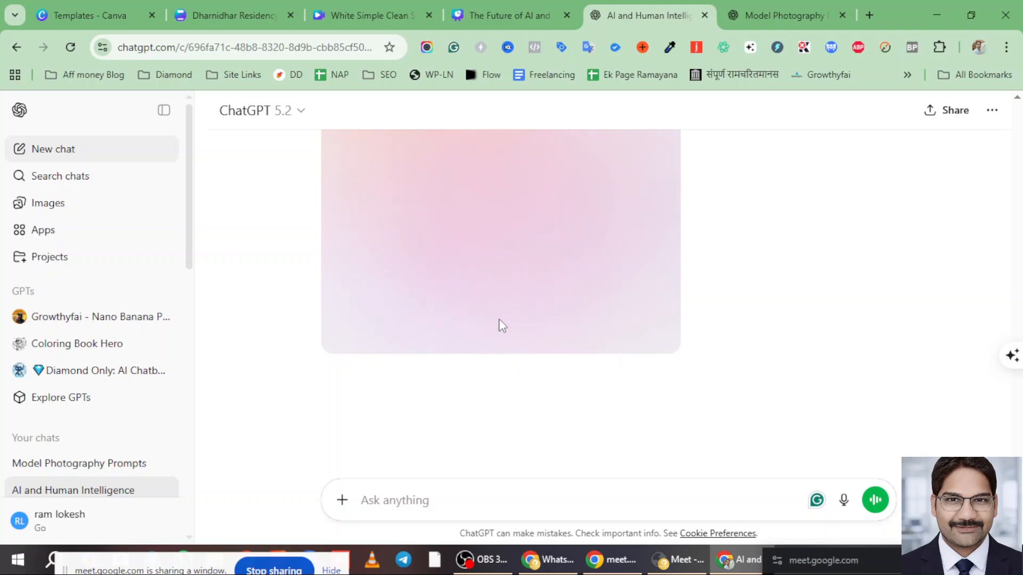
scroll(498, 326, "up", 2)
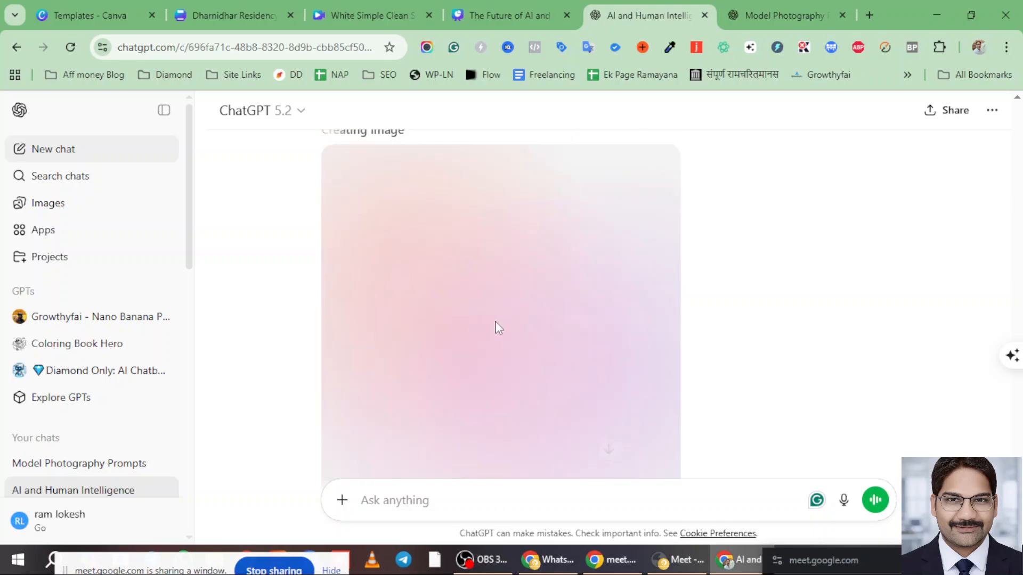
- Check the model photoshoot image progress, then return to the logo-generating chat
left_click(802, 9)
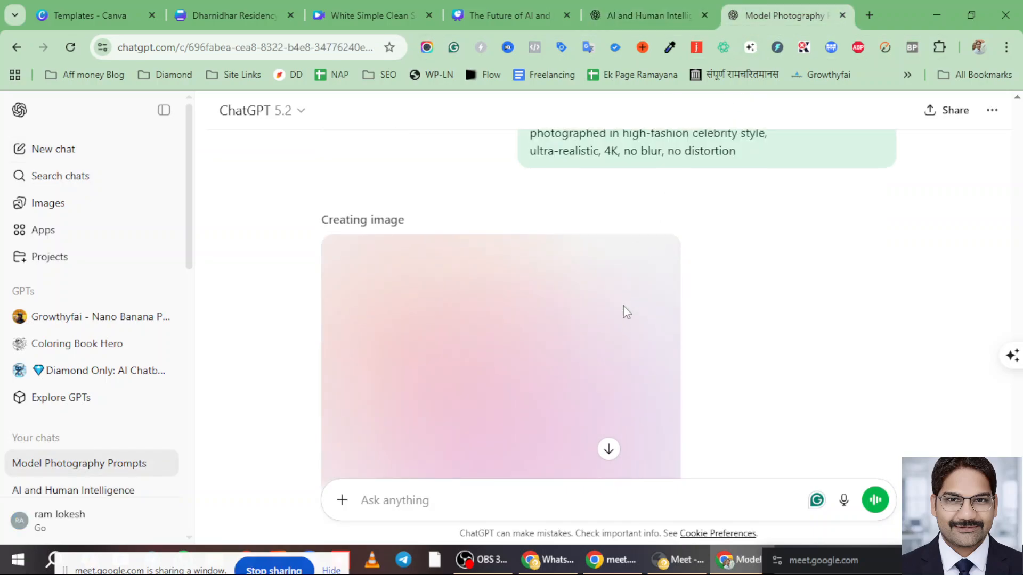
scroll(623, 311, "down", 3)
scroll(617, 310, "up", 5)
scroll(607, 290, "down", 3)
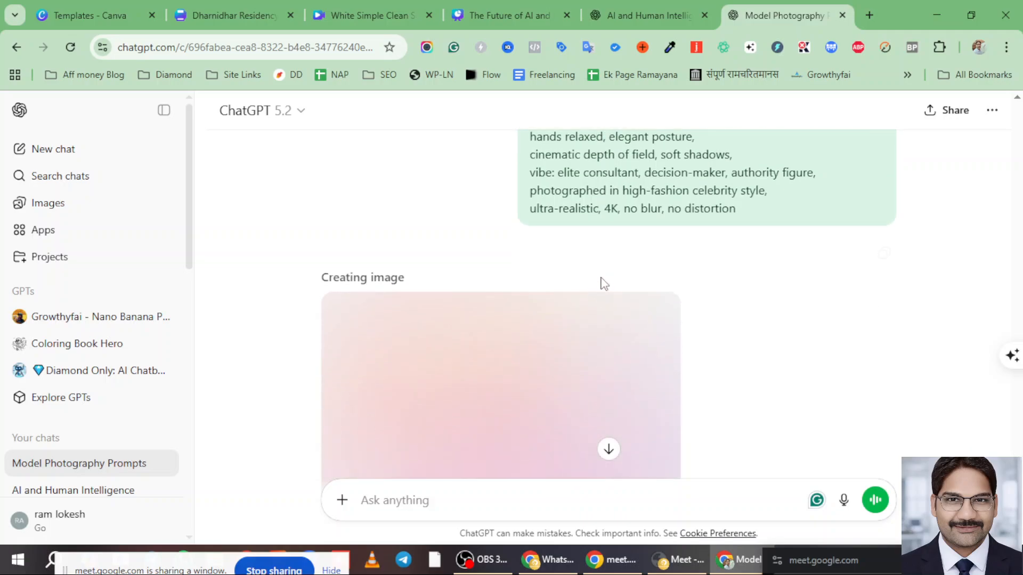
scroll(602, 280, "down", 3)
left_click(637, 16)
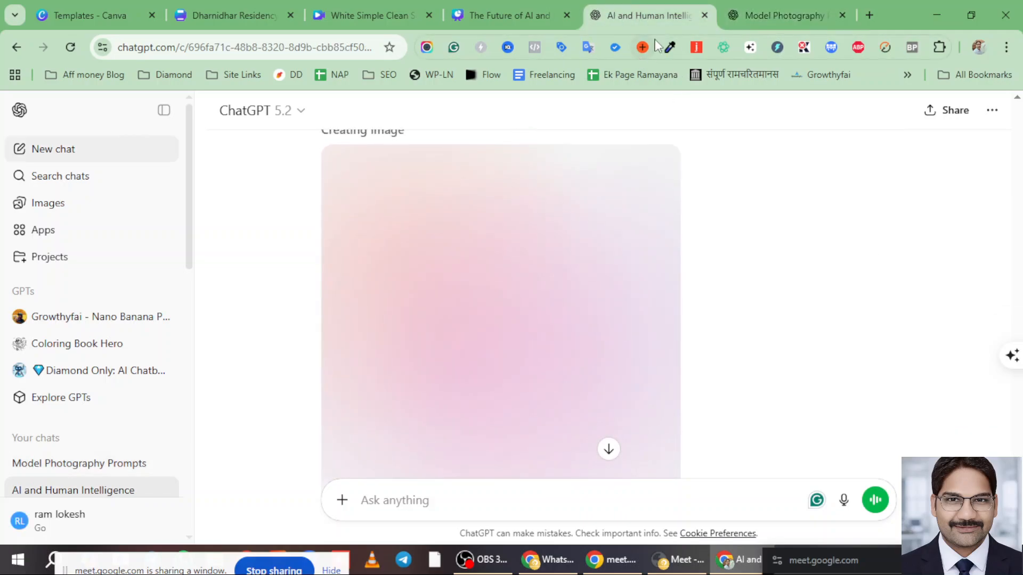
scroll(651, 303, "up", 1)
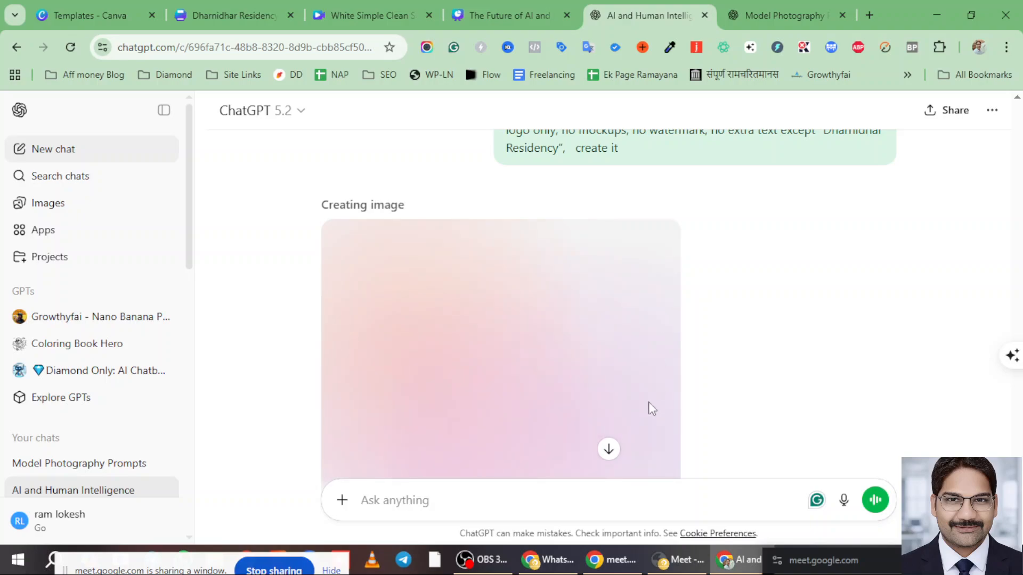
scroll(642, 373, "down", 4)
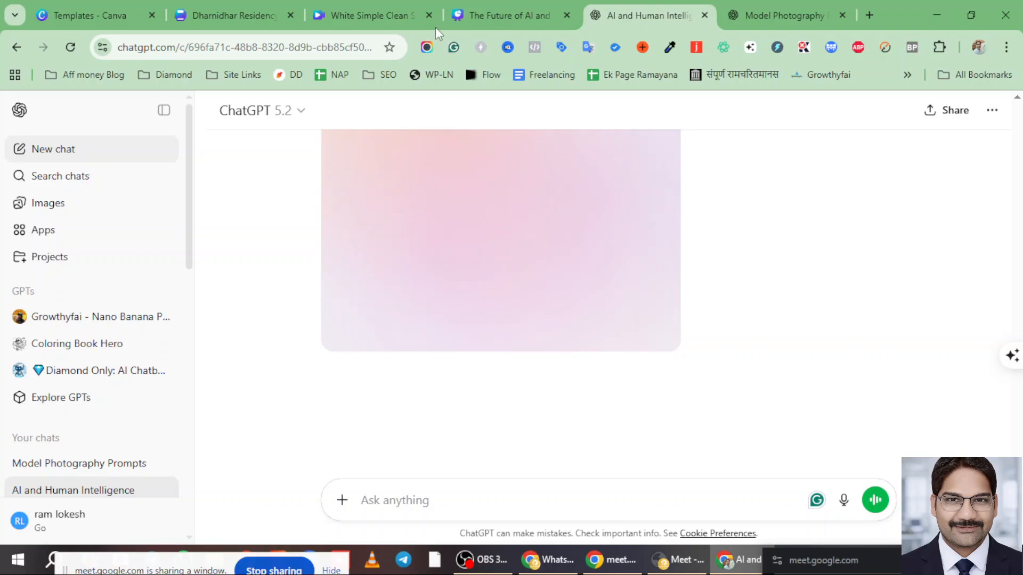
- Close the AI presentation and travel video collage Canva tabs, returning to the hostel logo chat
left_click(476, 12)
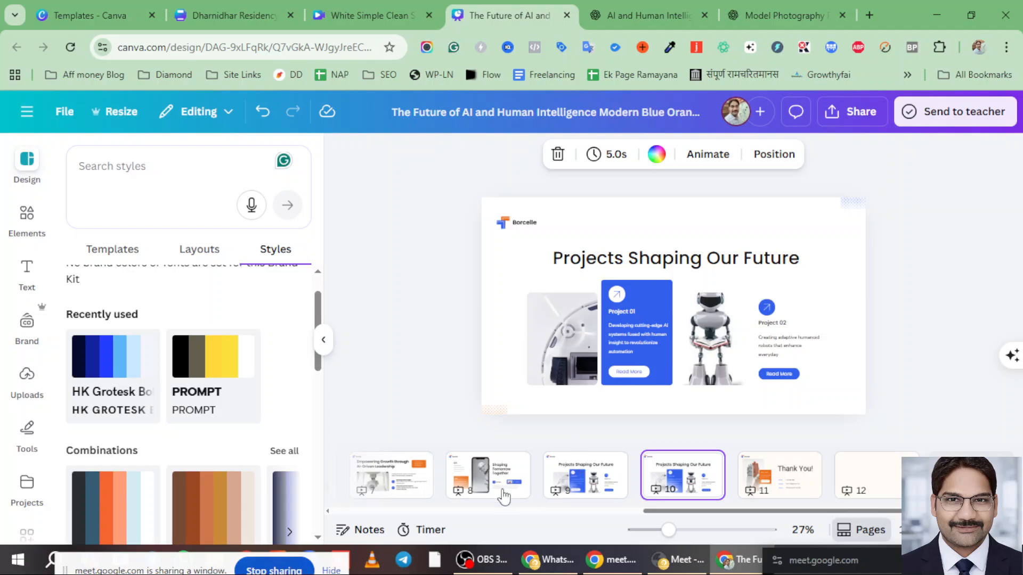
left_click(565, 15)
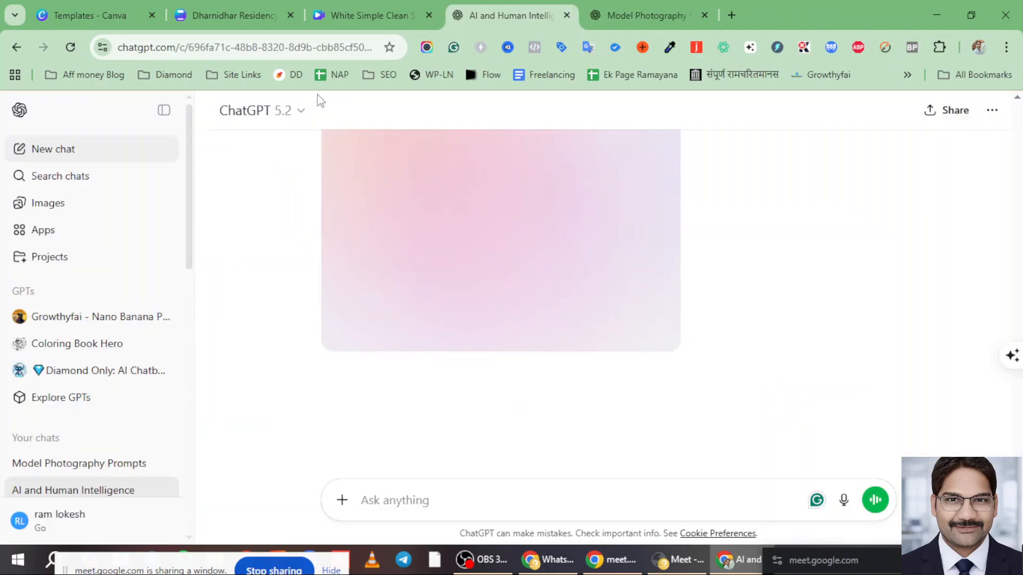
left_click(350, 14)
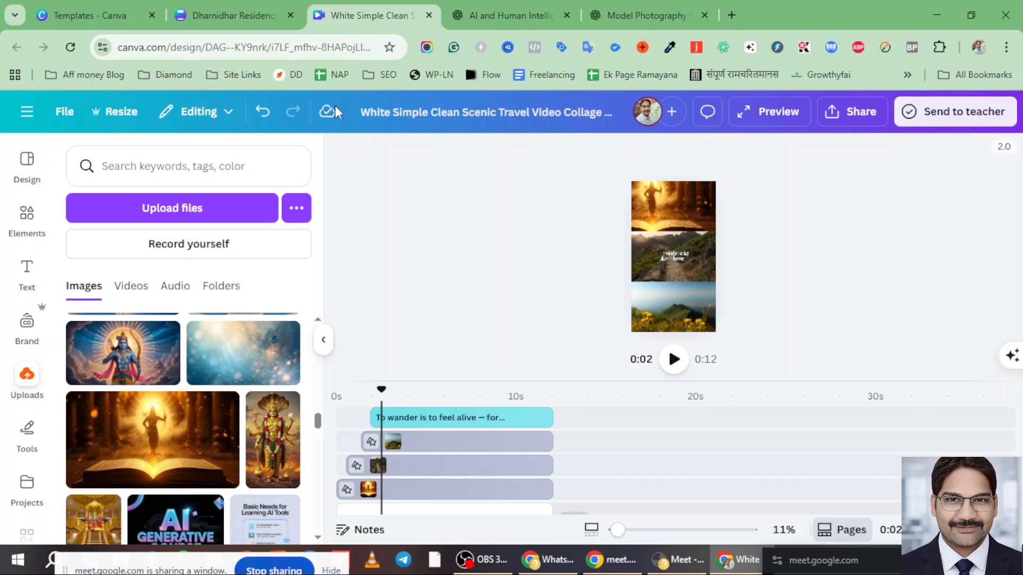
left_click(429, 16)
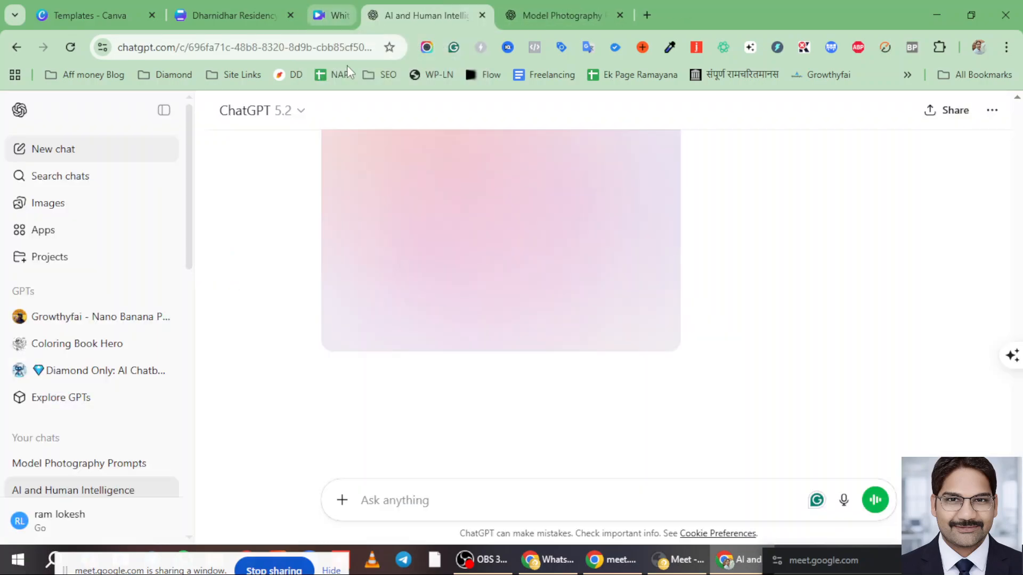
left_click(223, 7)
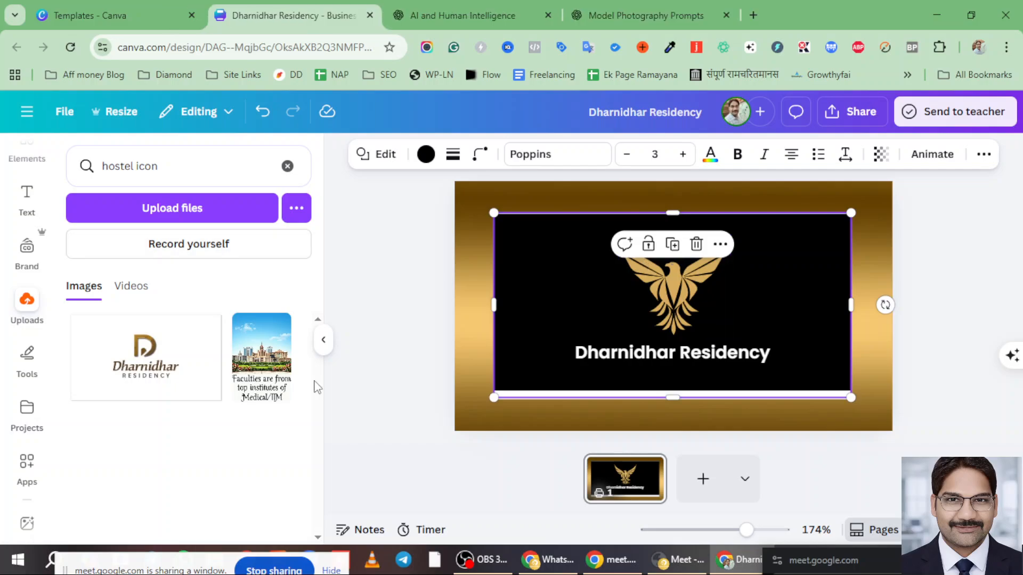
left_click(455, 3)
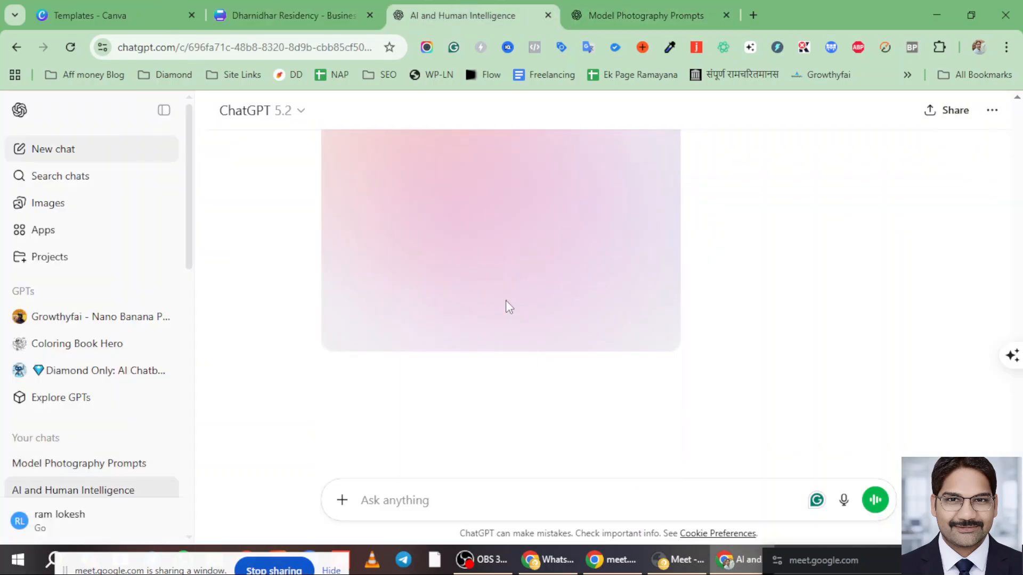
scroll(501, 306, "up", 4)
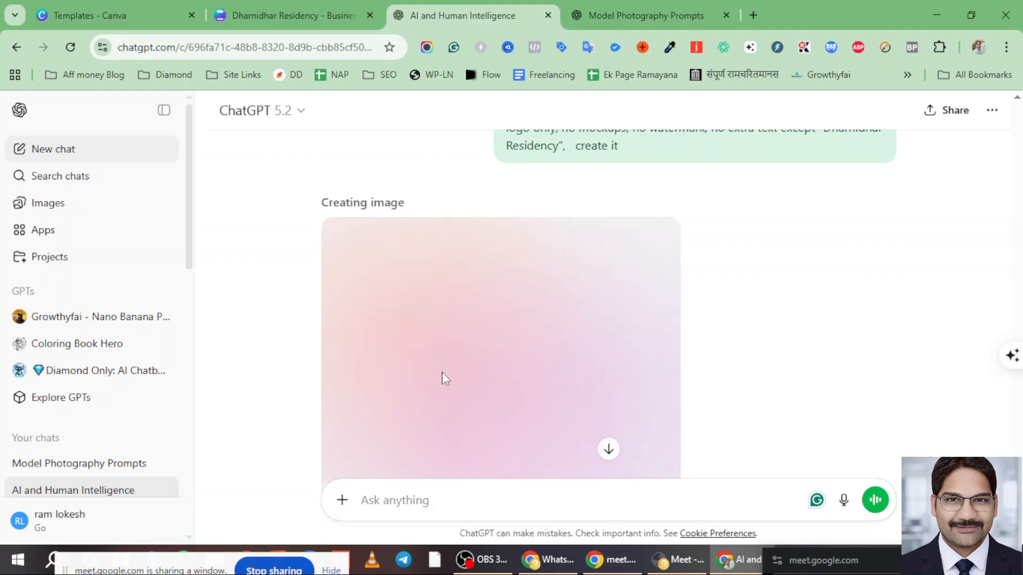
scroll(459, 325, "down", 3)
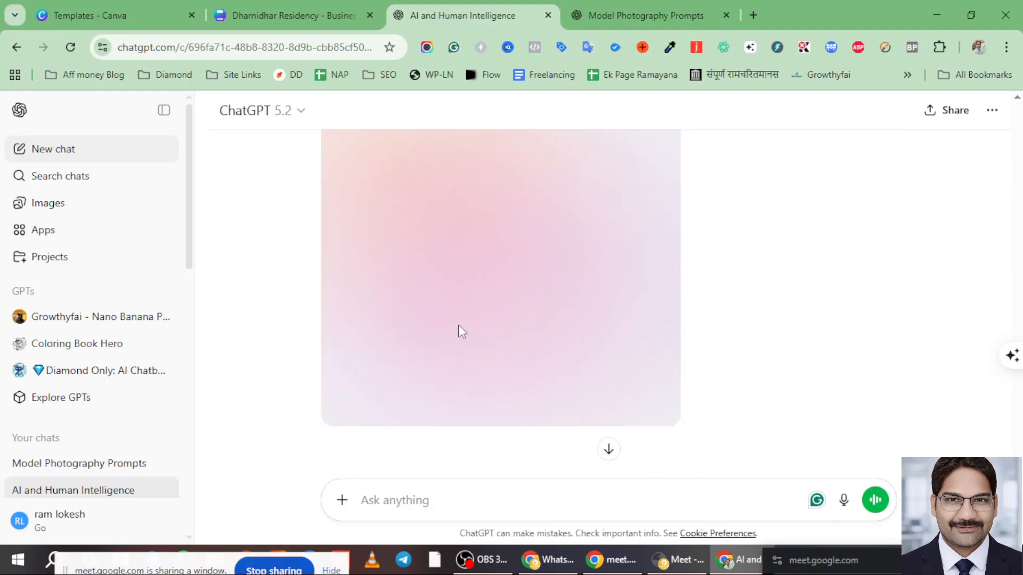
scroll(459, 331, "up", 1)
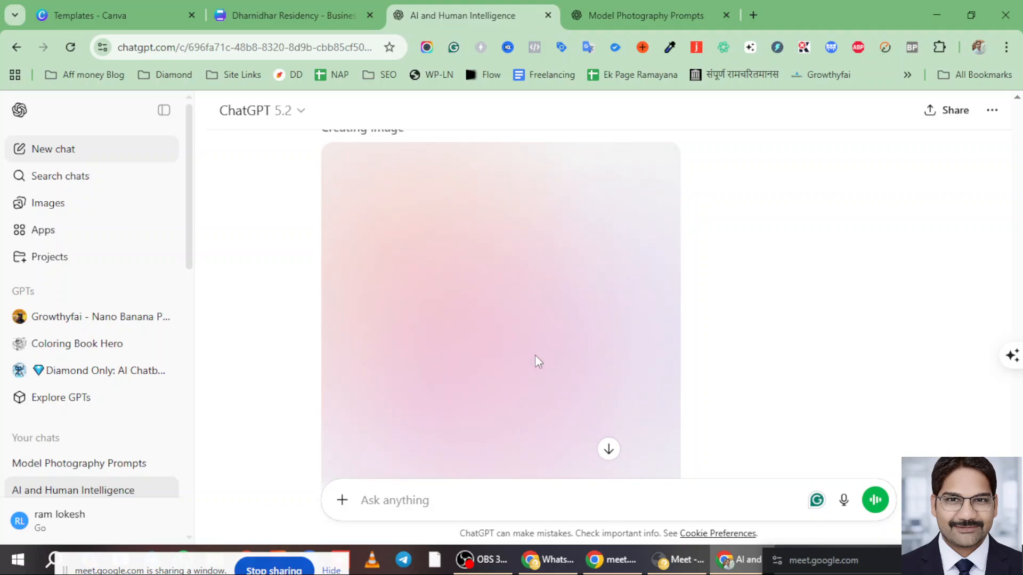
- Glance at the Model Photography Prompts chat, then reload the logo chat to check image progress
scroll(536, 354, "down", 3)
scroll(527, 366, "up", 6)
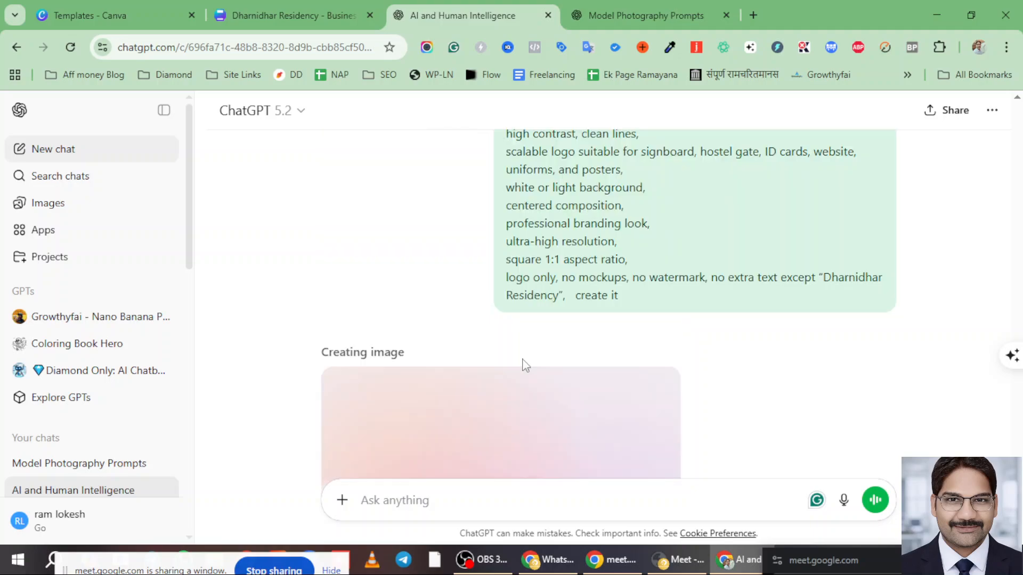
scroll(512, 373, "down", 3)
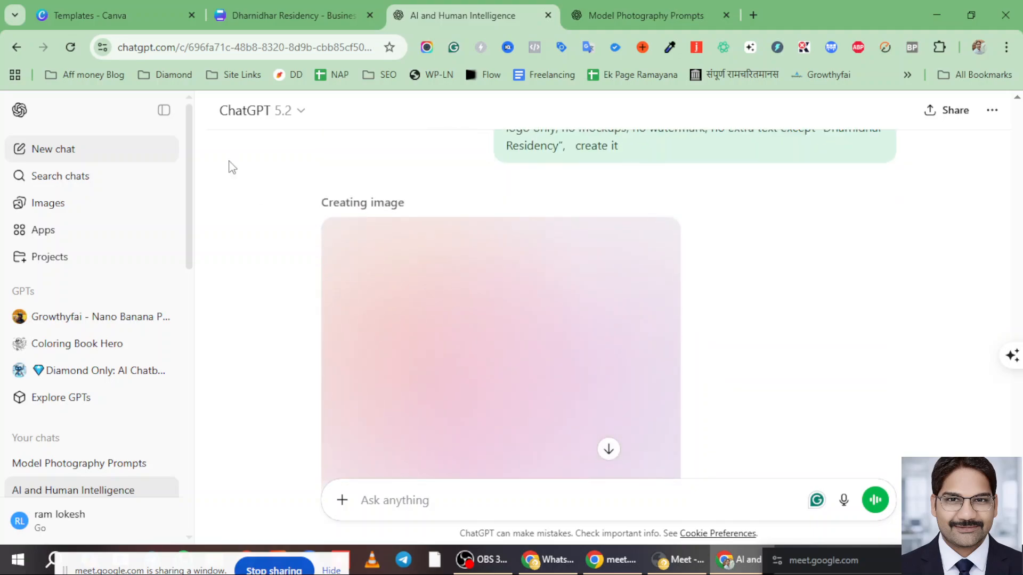
scroll(754, 327, "down", 3)
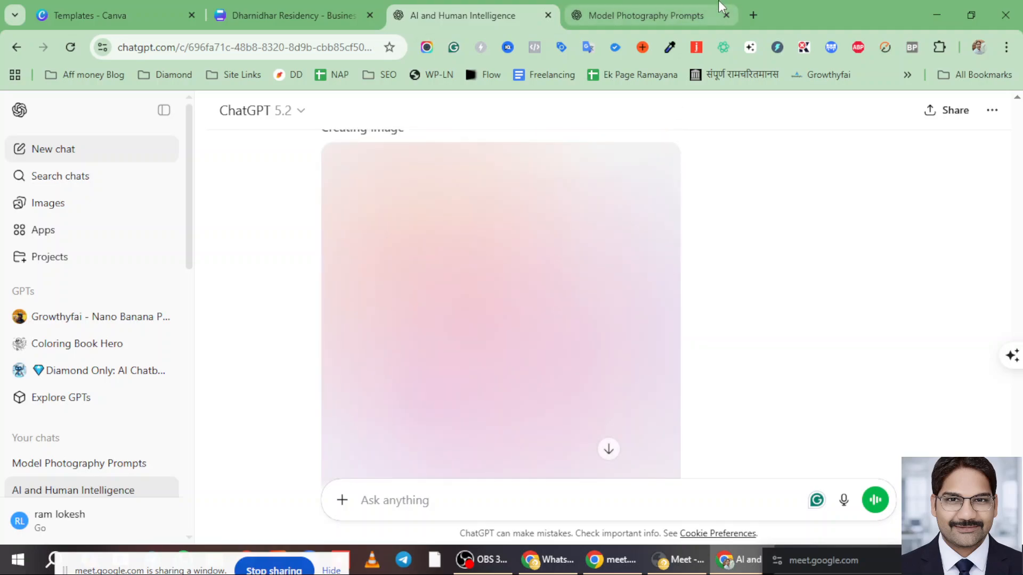
left_click(650, 17)
left_click(490, 17)
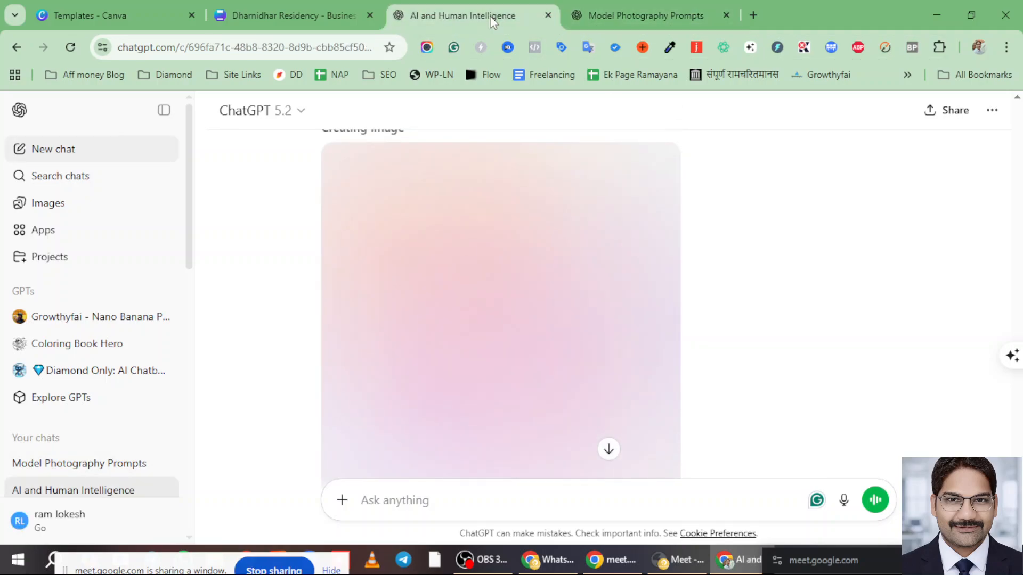
scroll(463, 302, "down", 2)
scroll(463, 299, "up", 4)
scroll(483, 322, "down", 3)
left_click(72, 47)
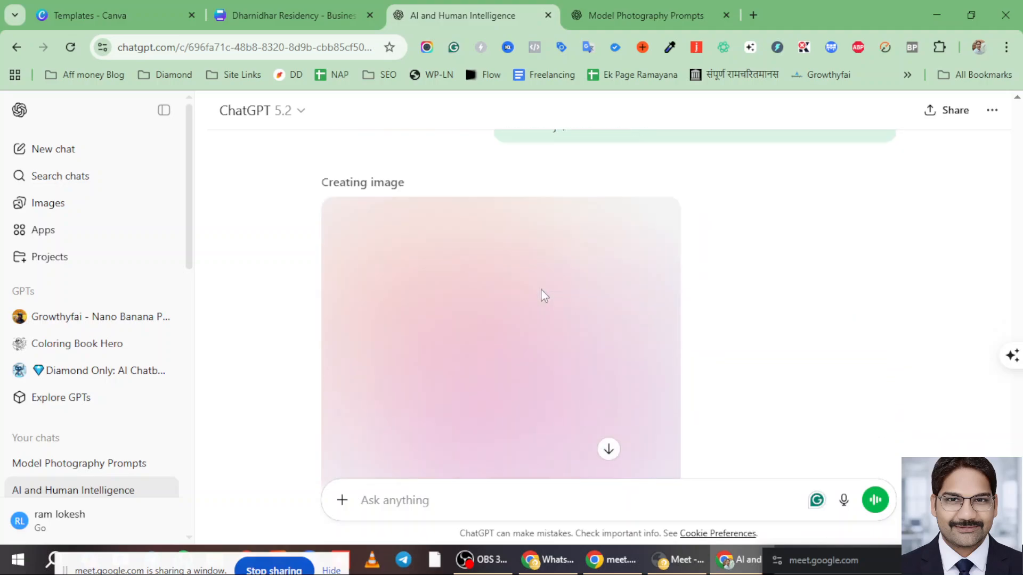
- Check the Model Photography Prompts chat again, then open the ChatGPT 5.2 model dropdown
left_click(618, 16)
left_click(487, 12)
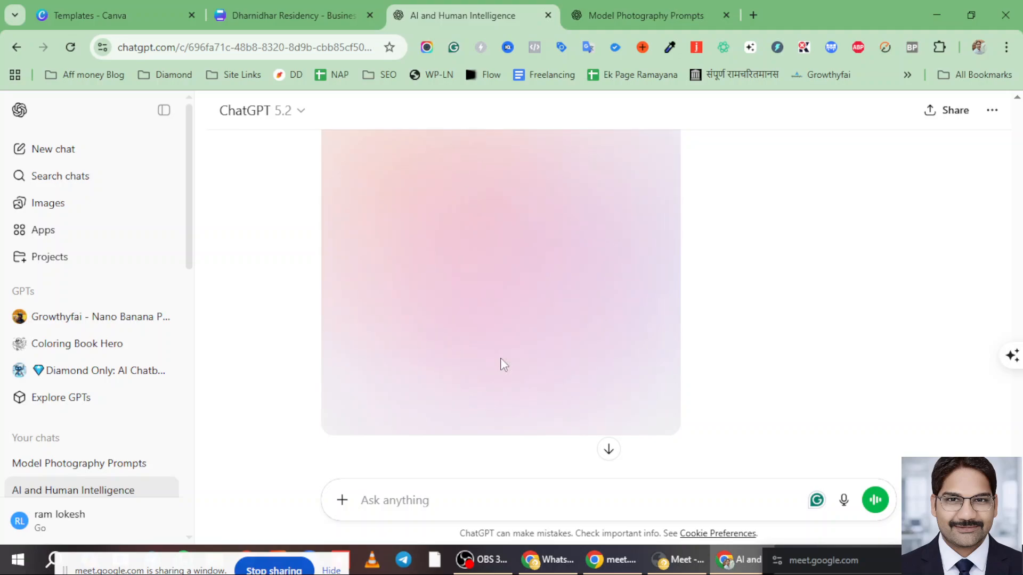
mouse_move(576, 563)
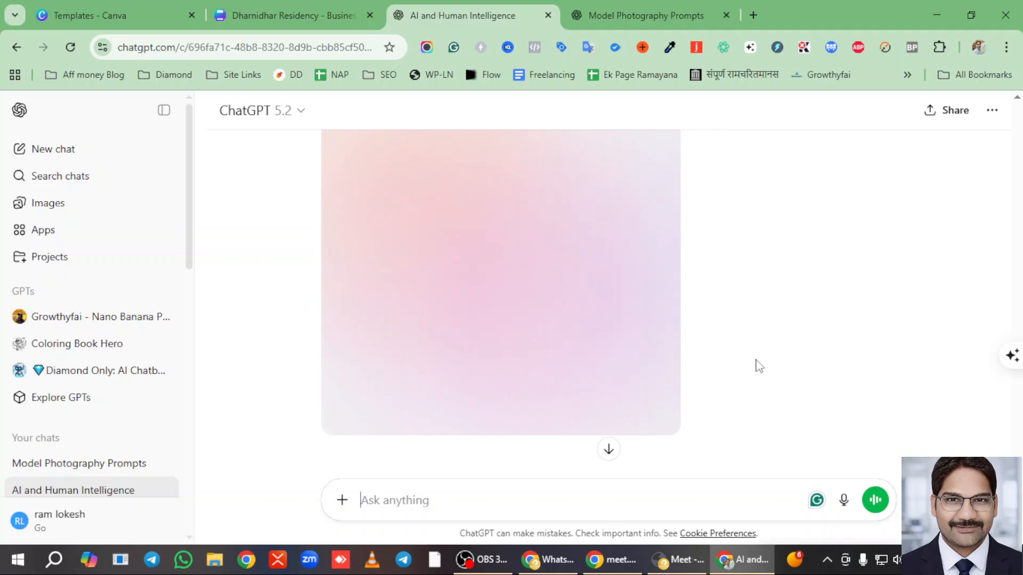
scroll(759, 367, "up", 3)
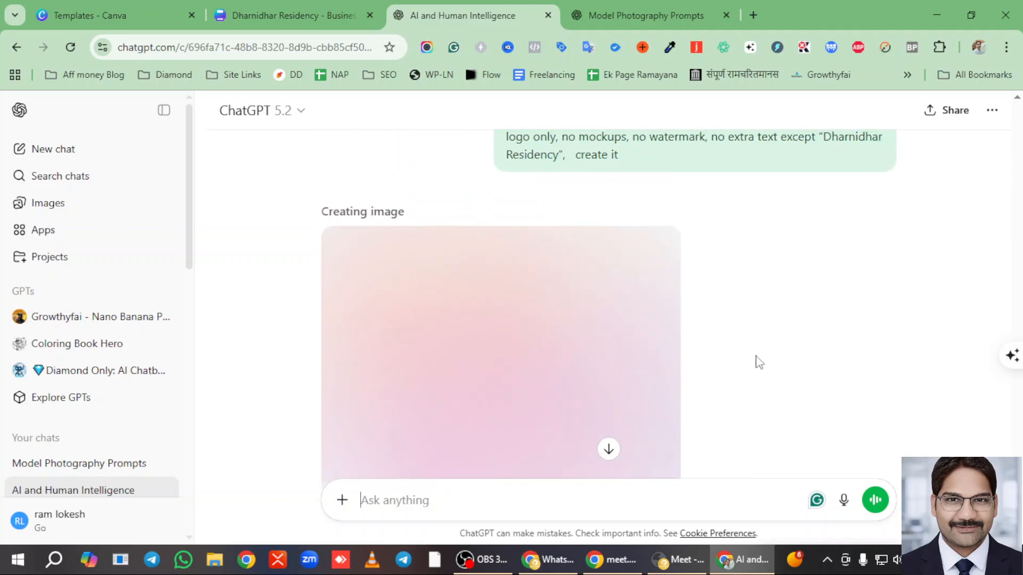
scroll(755, 361, "down", 2)
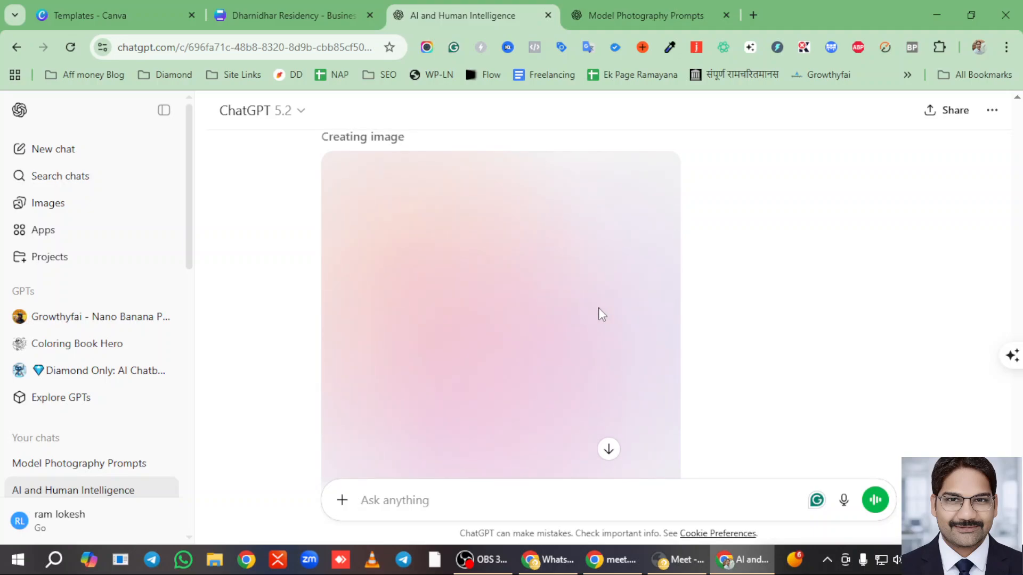
scroll(601, 330, "down", 2)
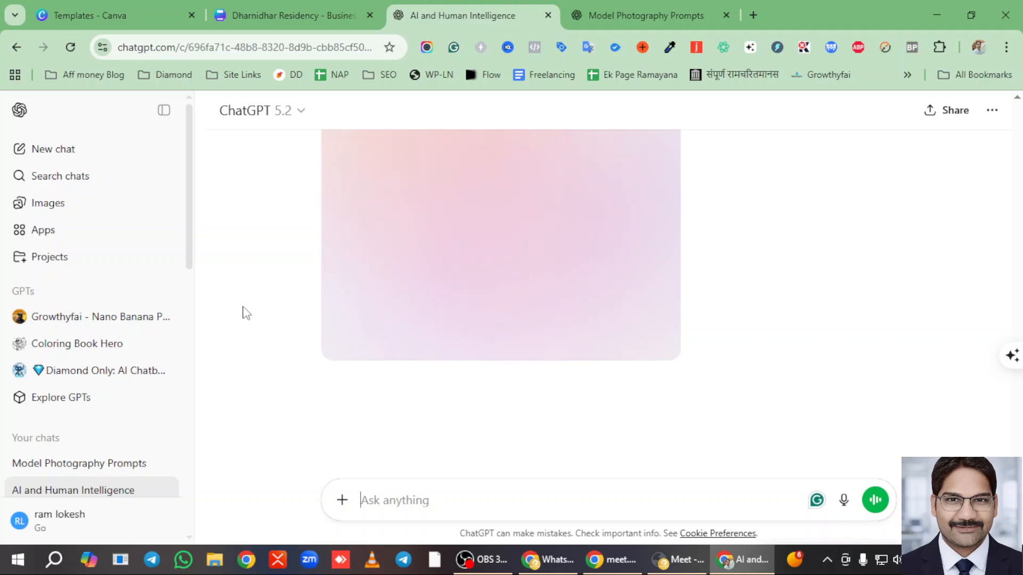
left_click(301, 110)
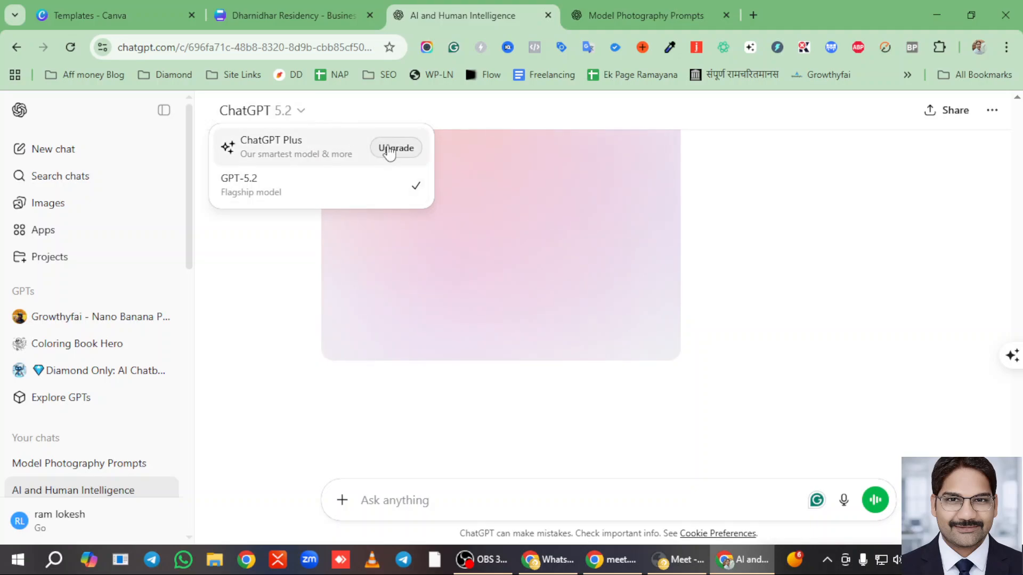
- Review the ChatGPT Plus upgrade plan prices, then close the Upgrade your plan overlay
left_click(384, 210)
scroll(382, 213, "up", 2)
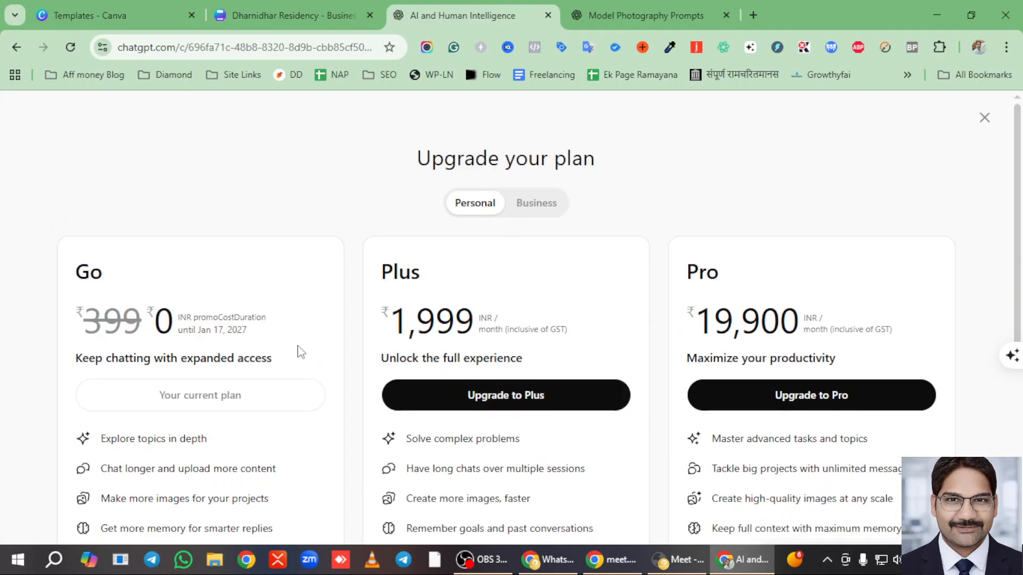
scroll(130, 289, "down", 1)
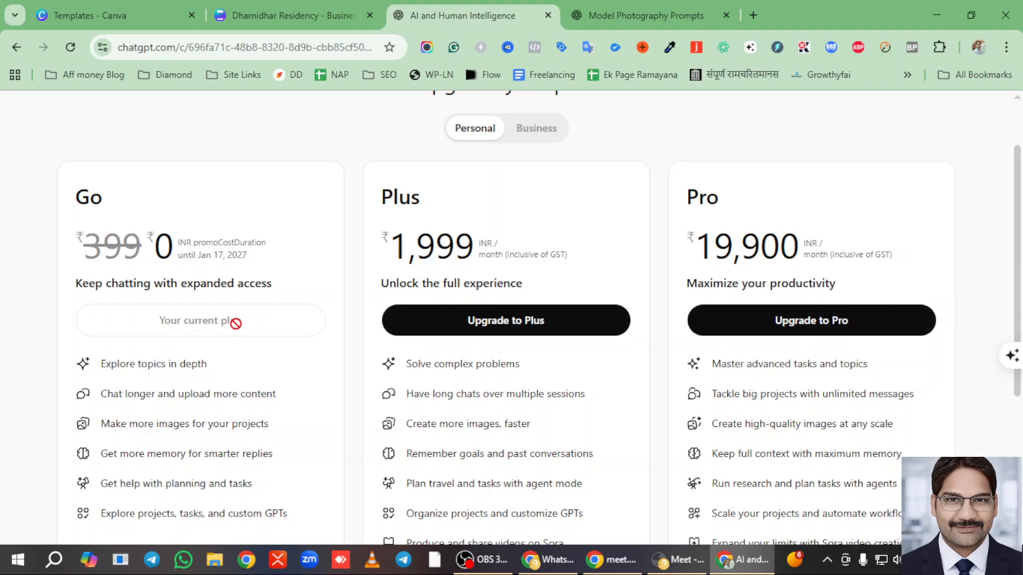
scroll(238, 330, "up", 2)
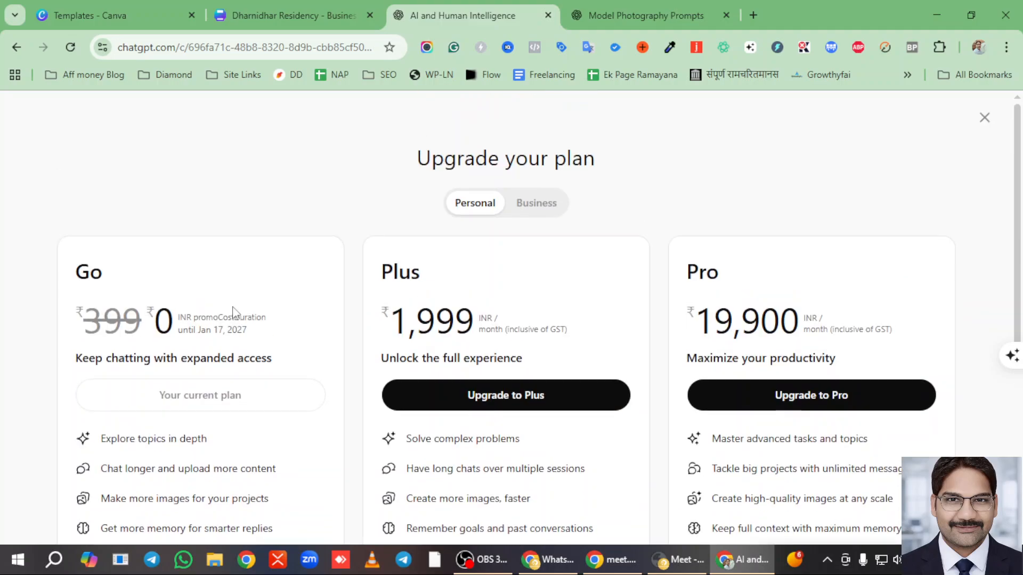
left_click(982, 119)
scroll(532, 335, "down", 3)
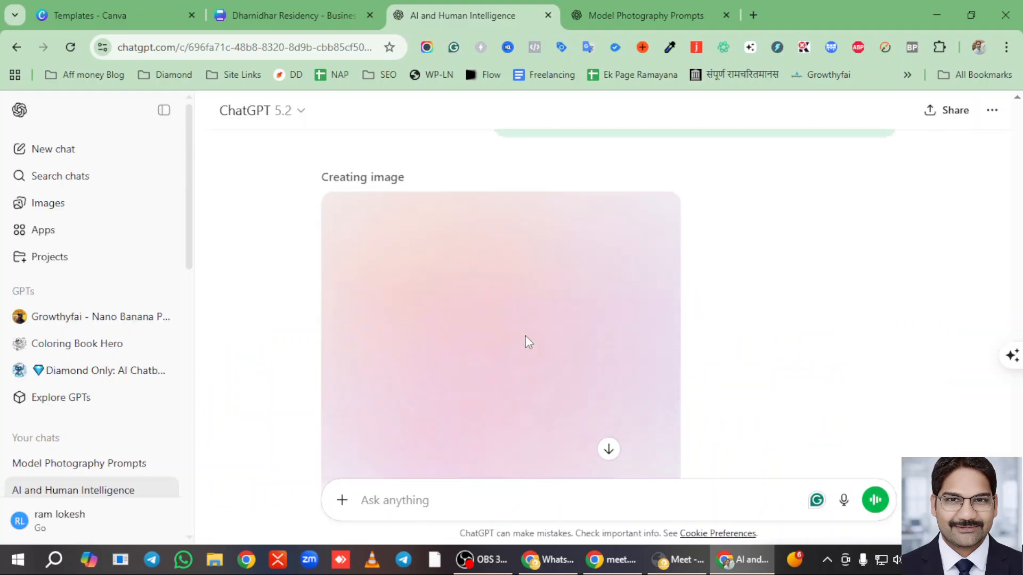
scroll(512, 332, "up", 3)
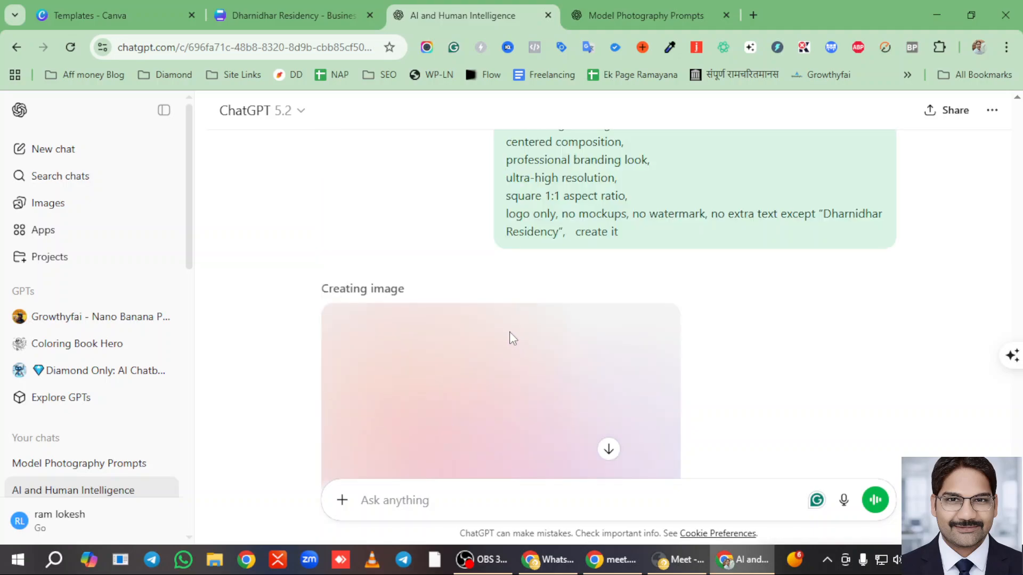
scroll(503, 323, "down", 2)
scroll(503, 322, "down", 1)
scroll(500, 317, "up", 3)
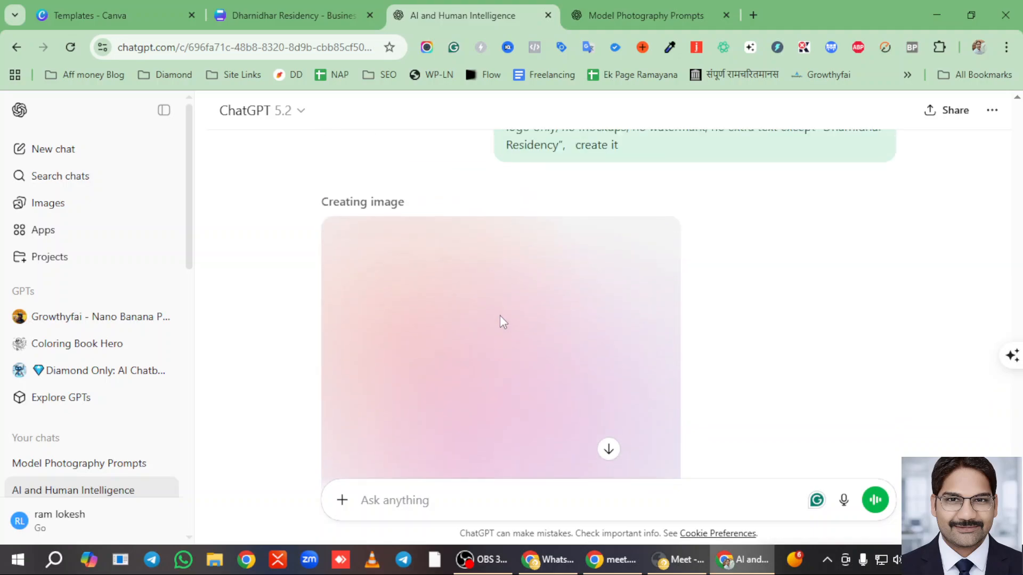
scroll(554, 349, "down", 5)
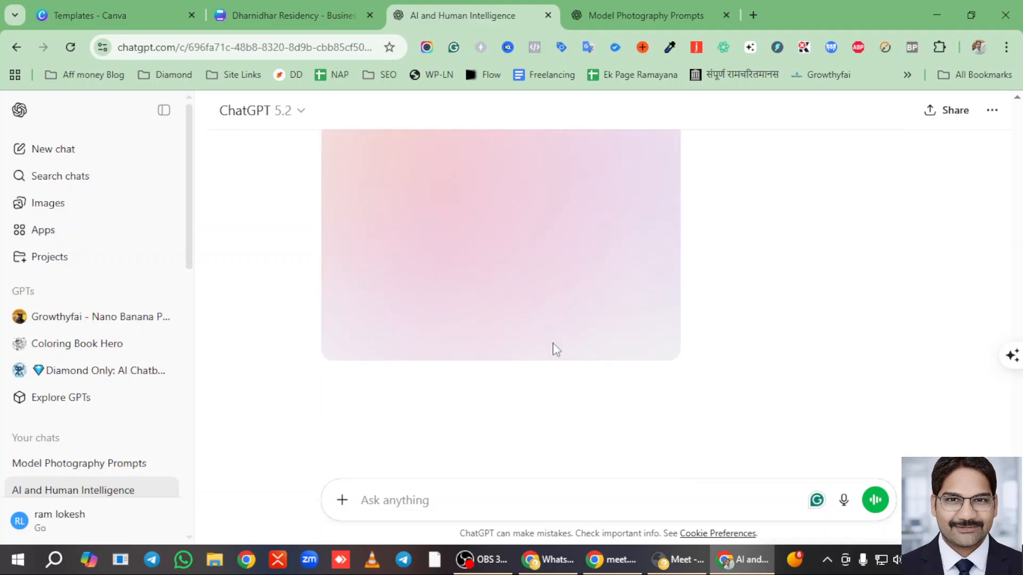
left_click(683, 11)
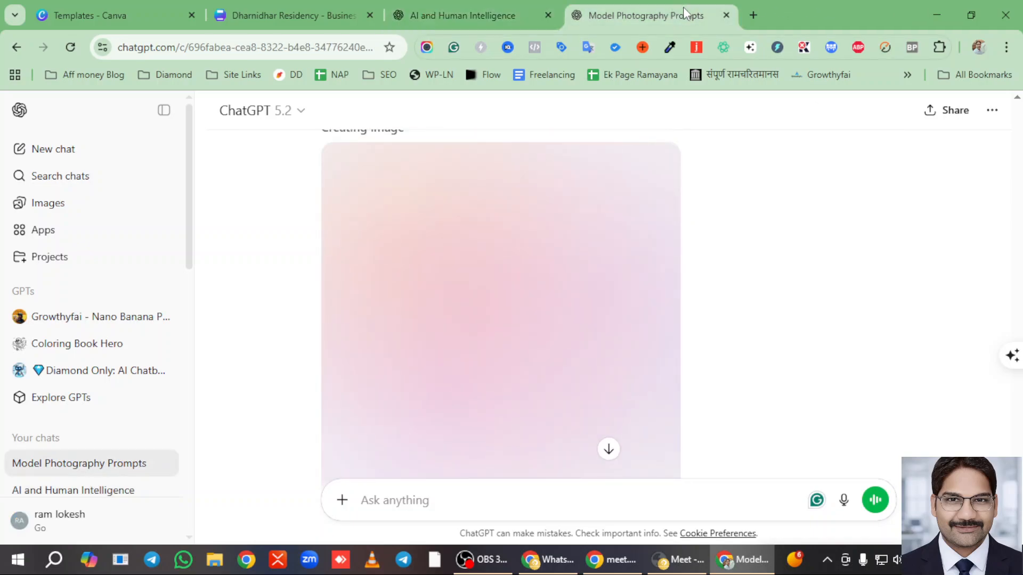
scroll(615, 320, "up", 8)
scroll(599, 291, "down", 4)
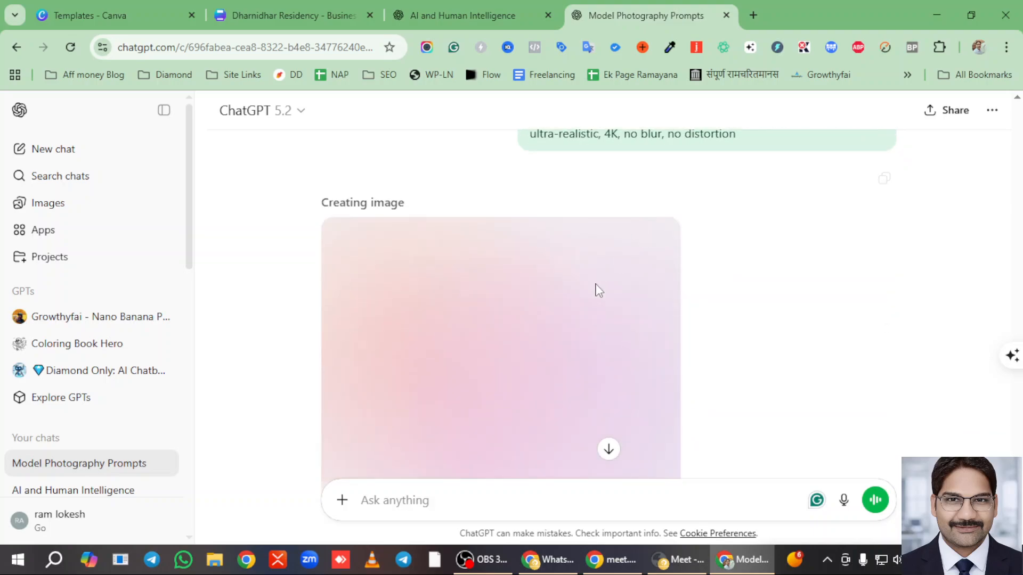
left_click(447, 8)
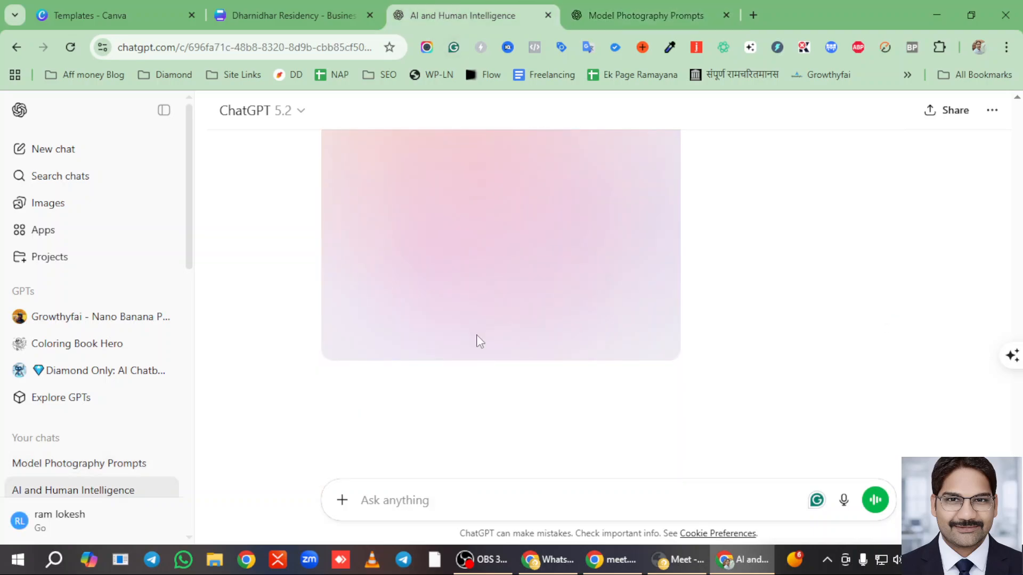
scroll(478, 333, "up", 7)
scroll(478, 333, "down", 3)
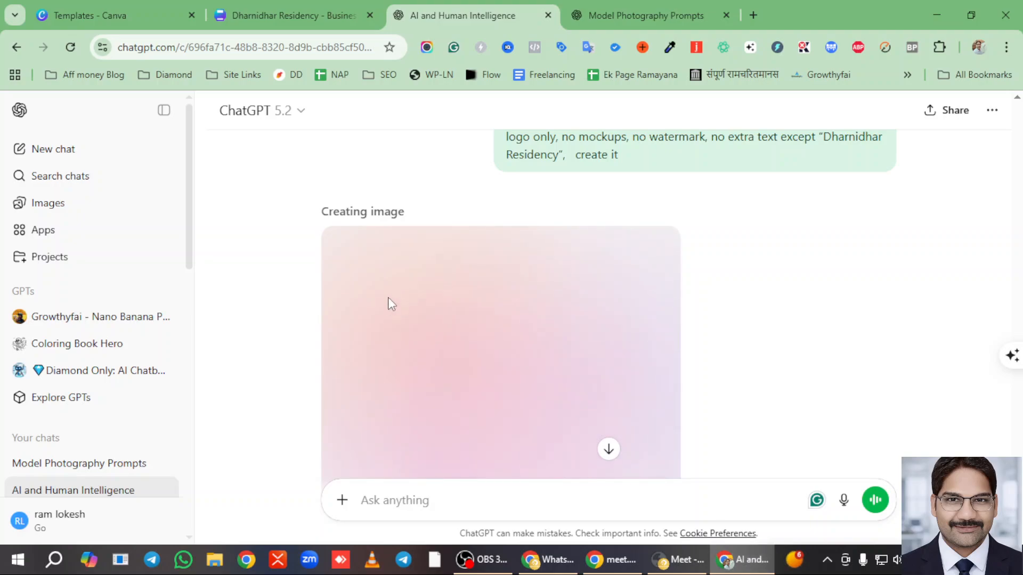
scroll(388, 299, "down", 3)
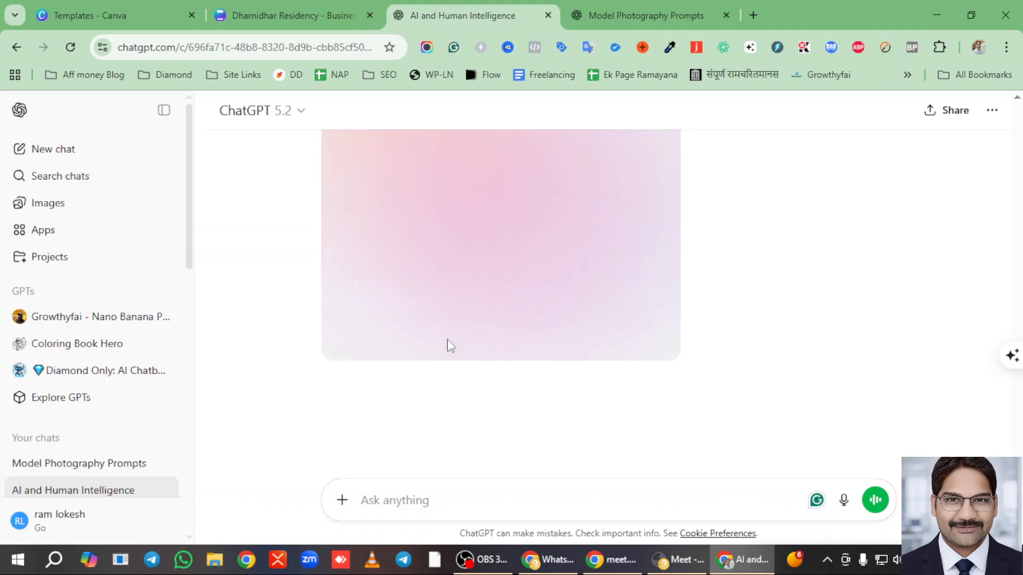
- Delete the gold eagle logo from the Dharnidhar Residency card
left_click(274, 15)
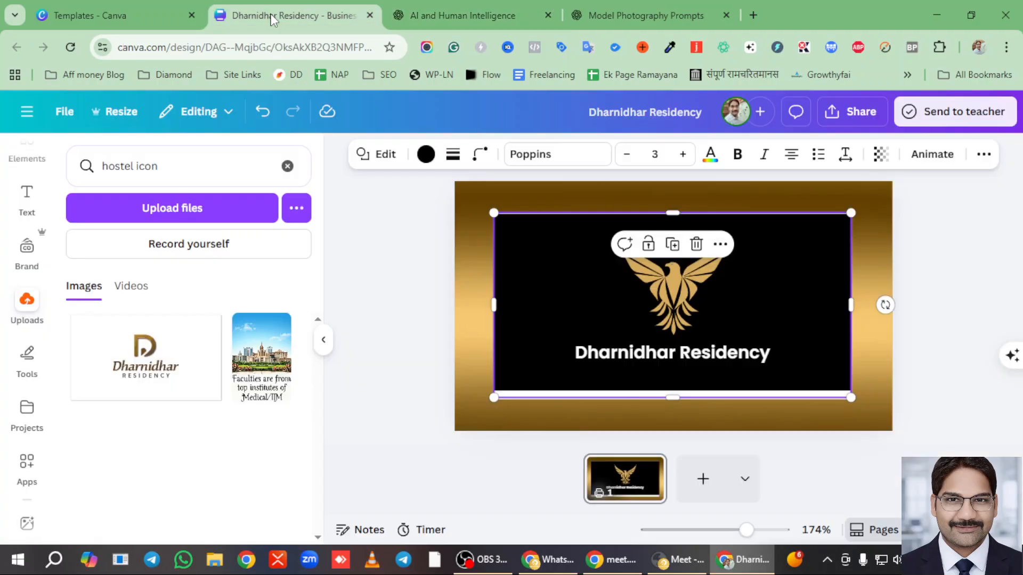
left_click(946, 318)
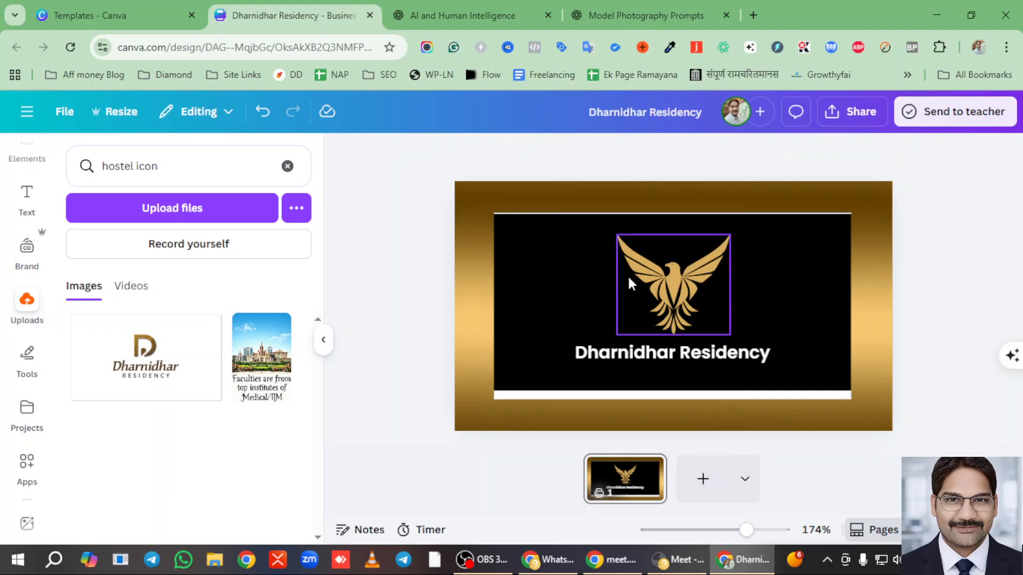
left_click(672, 280)
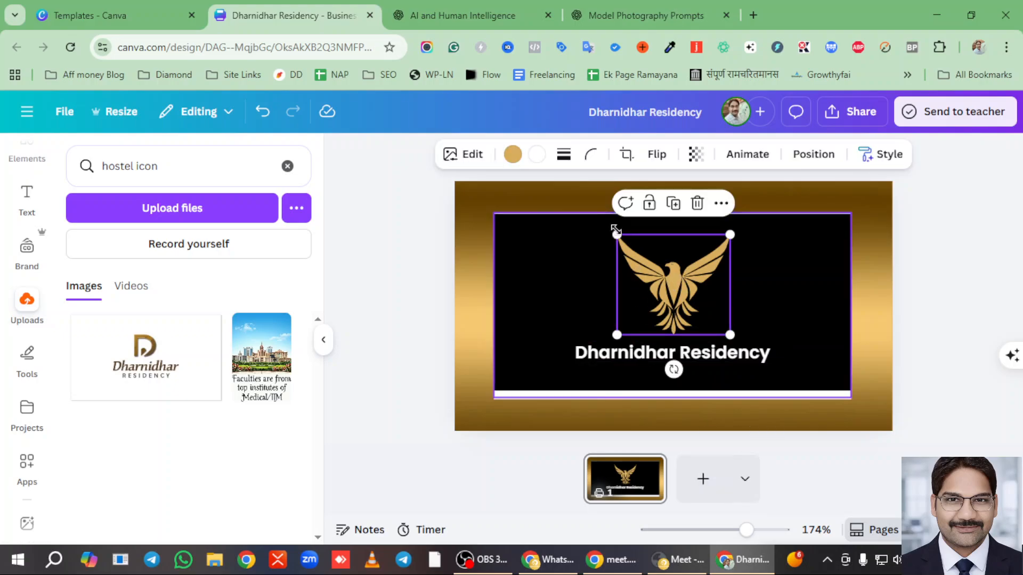
left_click_drag(617, 234, 648, 277)
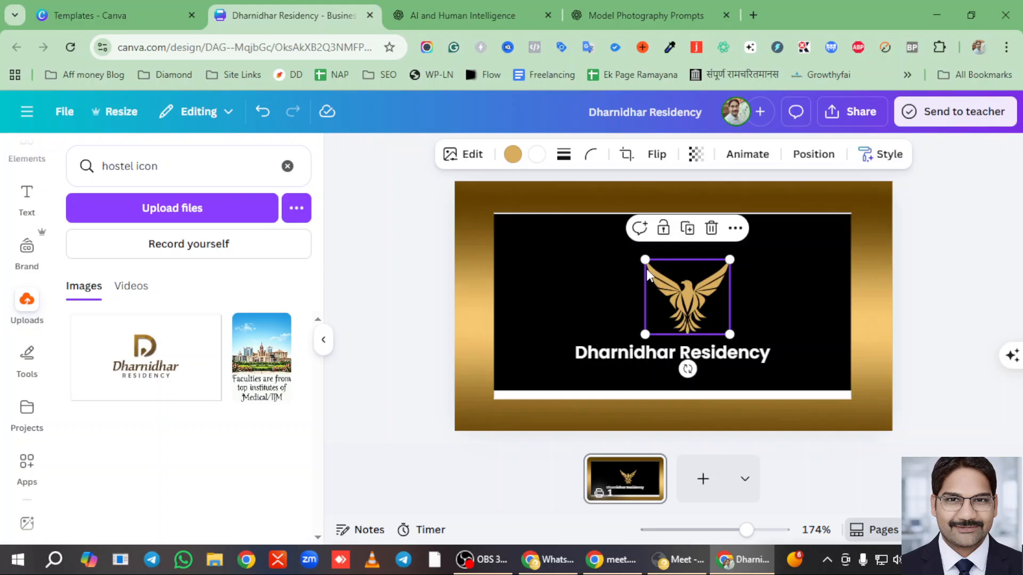
left_click(459, 15)
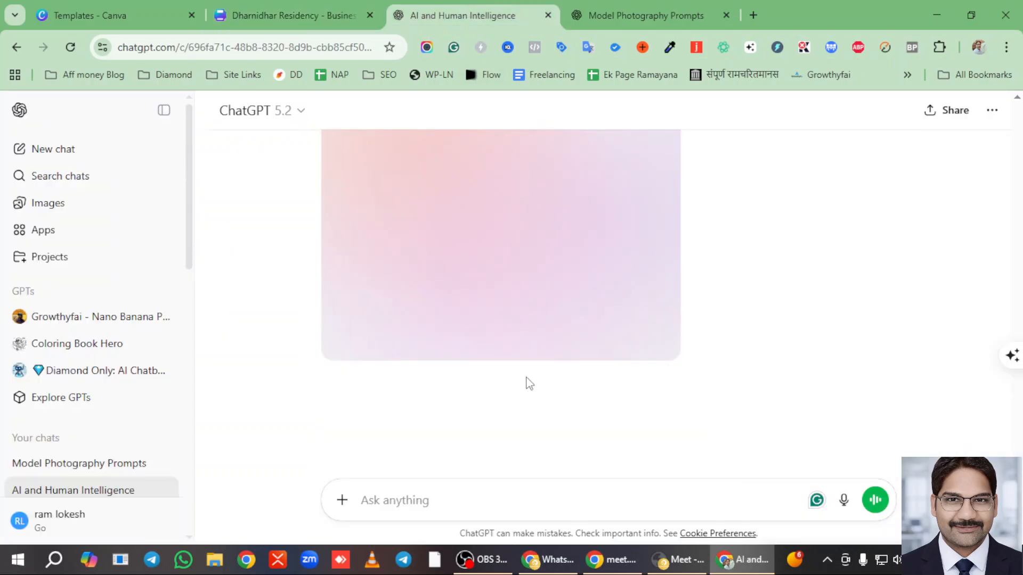
left_click(286, 9)
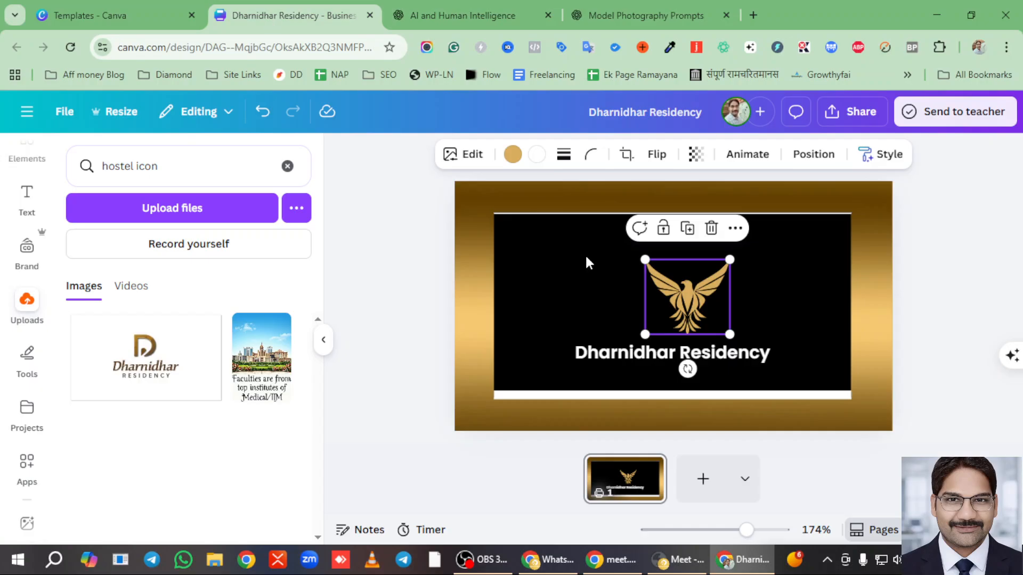
key("Delete")
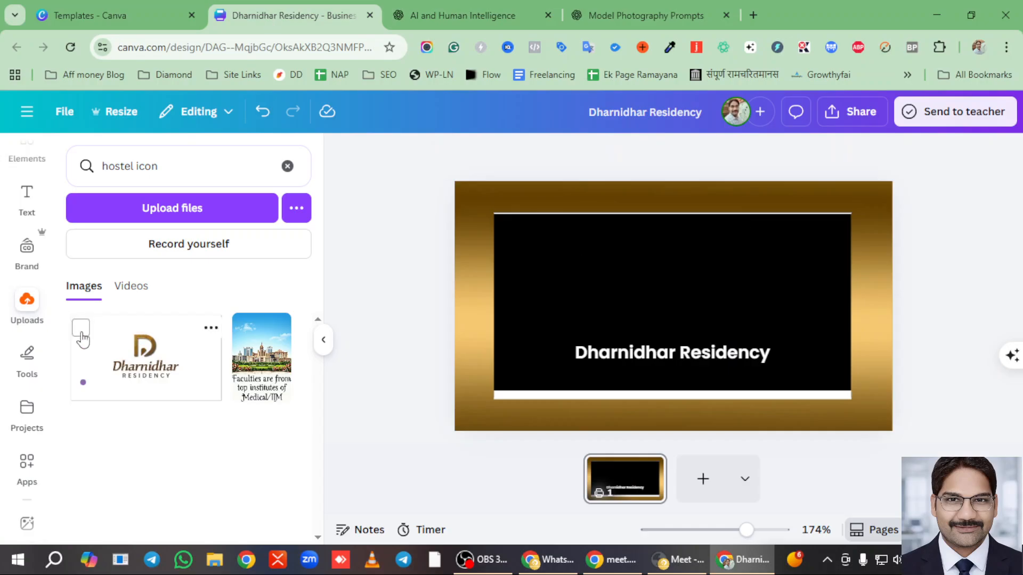
- Clear the 'hostel icon' search in Uploads and browse all uploaded images
left_click(28, 317)
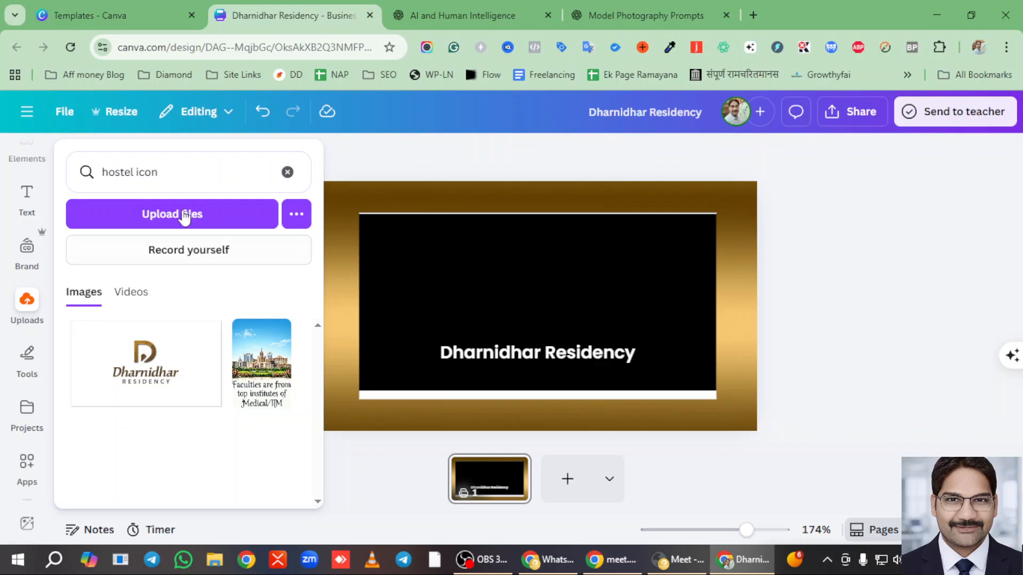
left_click(287, 172)
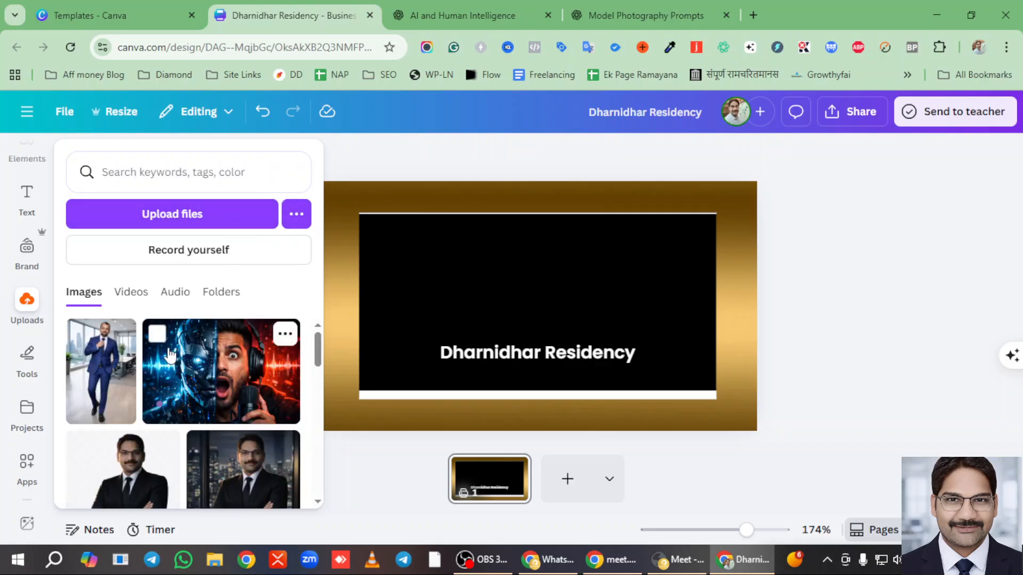
scroll(169, 354, "down", 6)
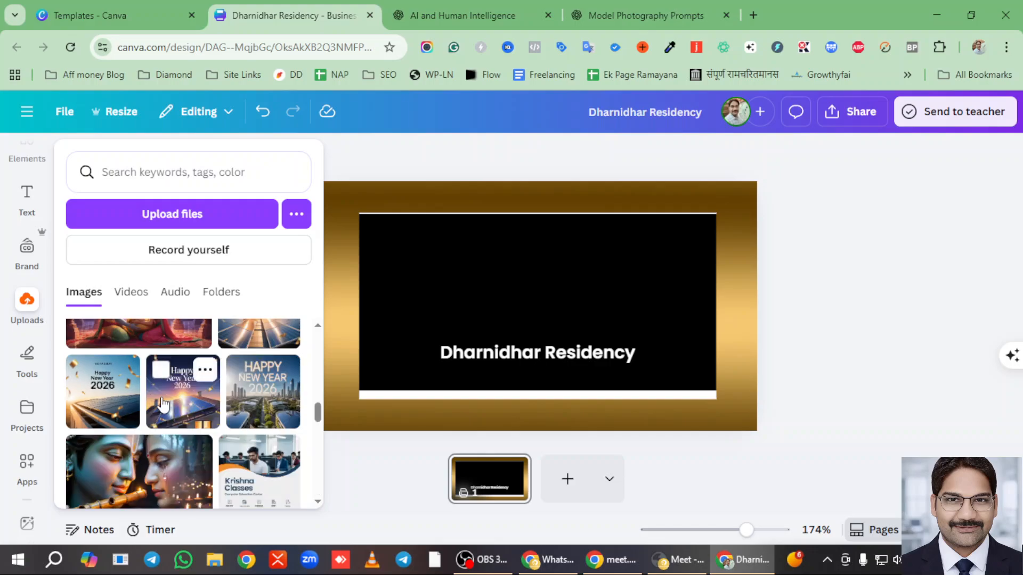
scroll(163, 405, "up", 5)
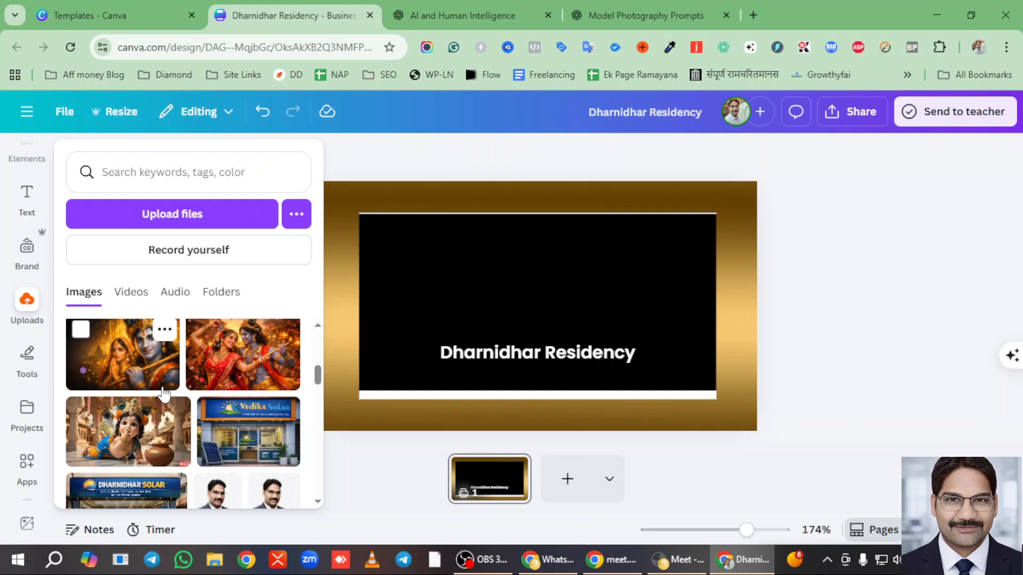
scroll(163, 393, "up", 5)
scroll(163, 393, "down", 8)
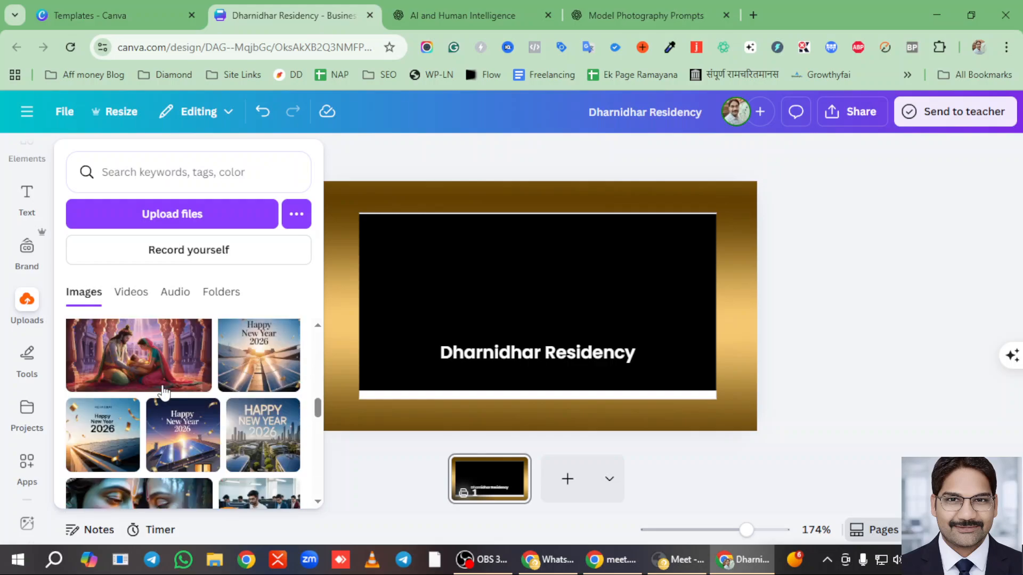
scroll(163, 393, "down", 10)
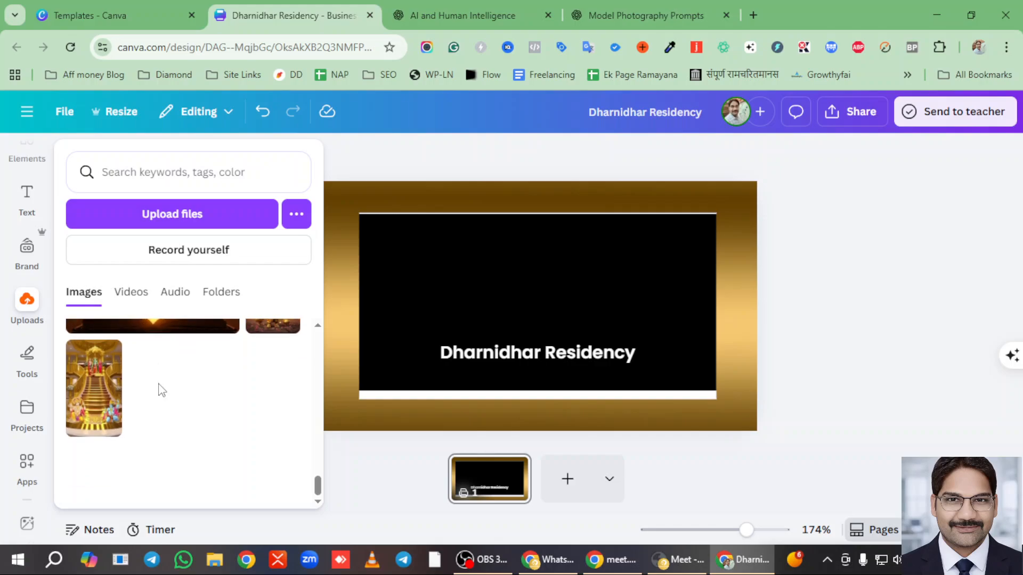
scroll(163, 394, "up", 3)
scroll(169, 406, "down", 1)
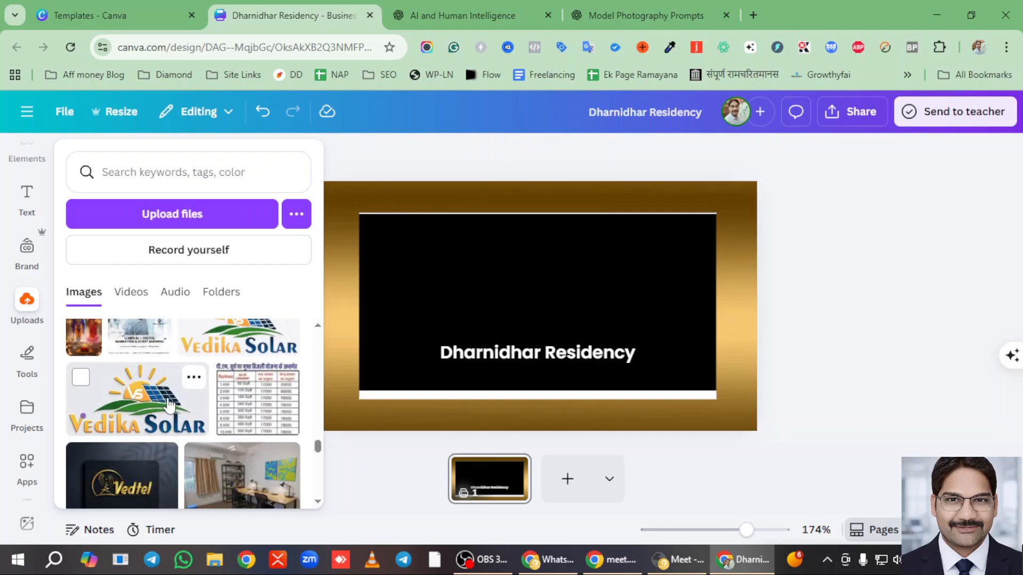
scroll(219, 404, "down", 5)
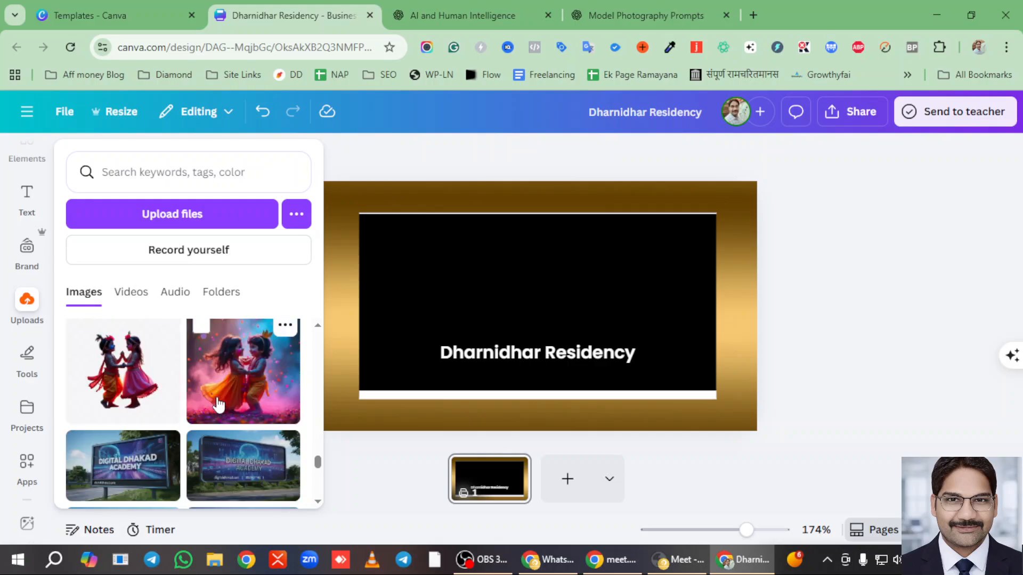
scroll(219, 404, "down", 2)
scroll(218, 405, "up", 3)
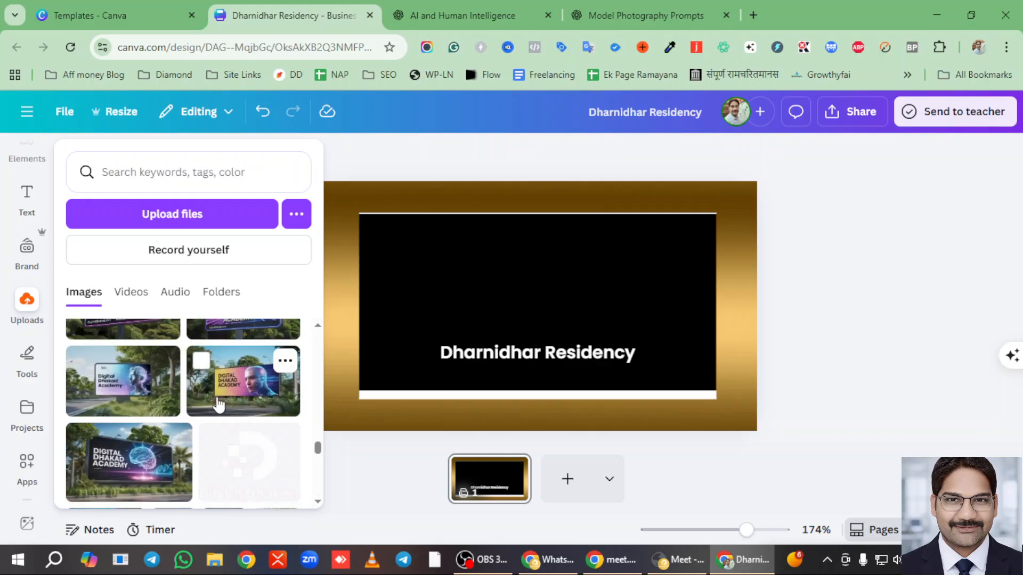
scroll(218, 405, "up", 3)
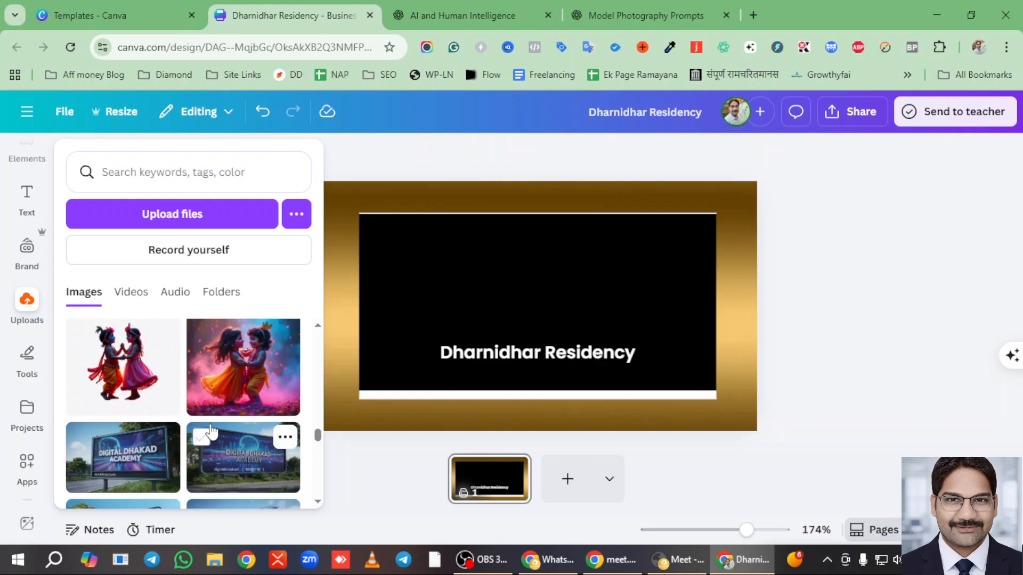
scroll(212, 431, "down", 6)
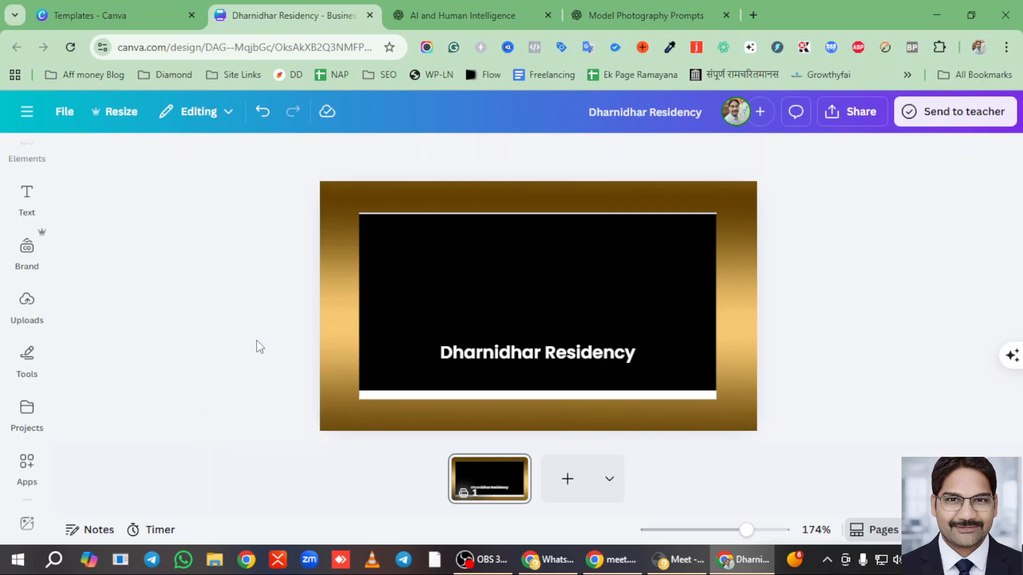
left_click(480, 15)
scroll(475, 340, "down", 5)
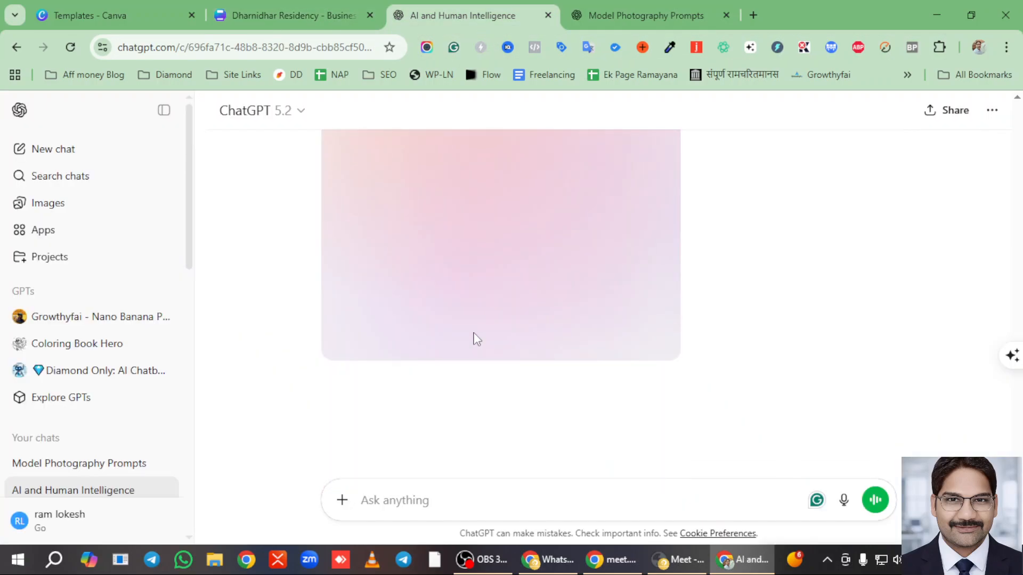
left_click(293, 26)
left_click(476, 16)
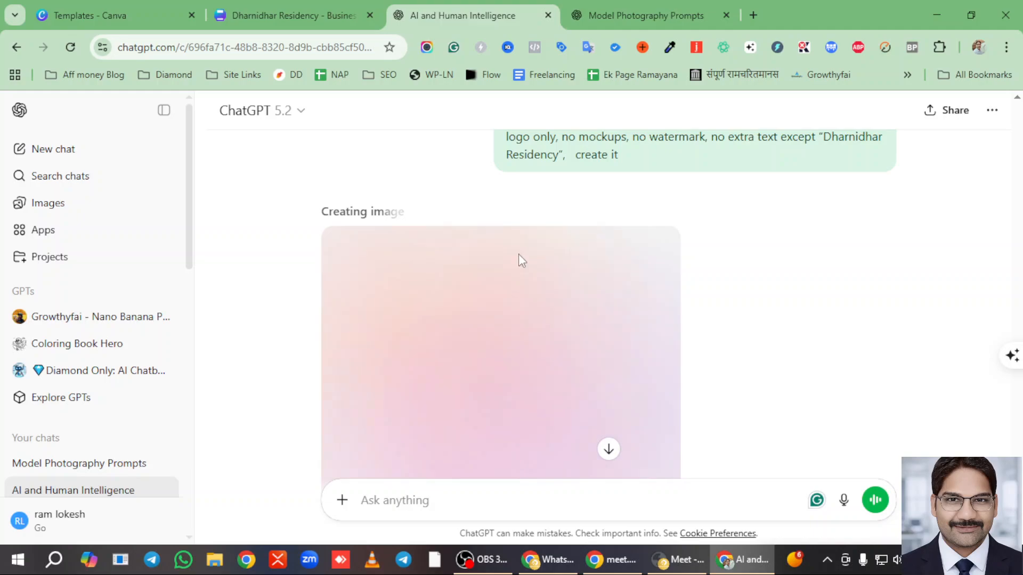
scroll(613, 250, "down", 4)
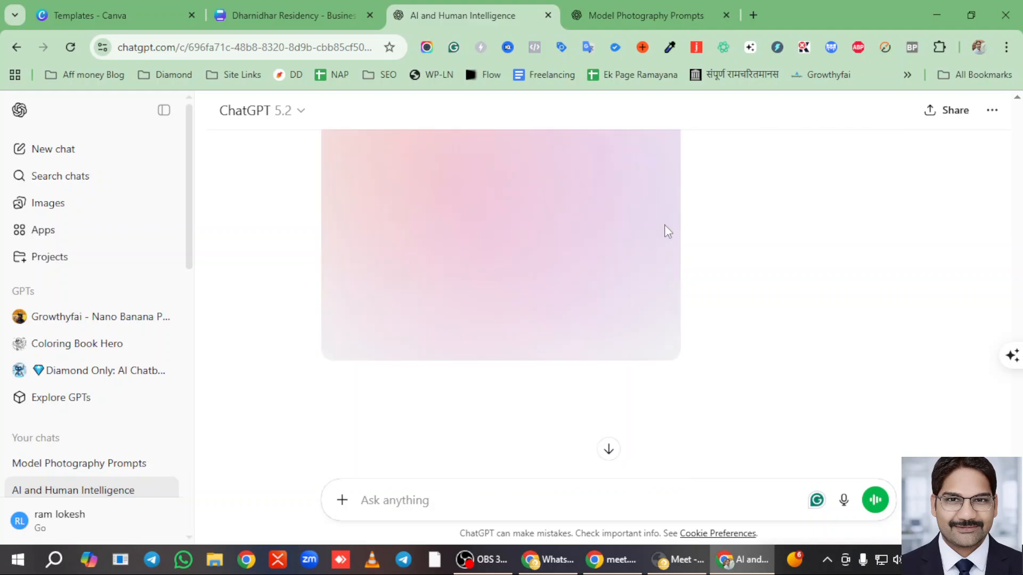
scroll(607, 224, "up", 3)
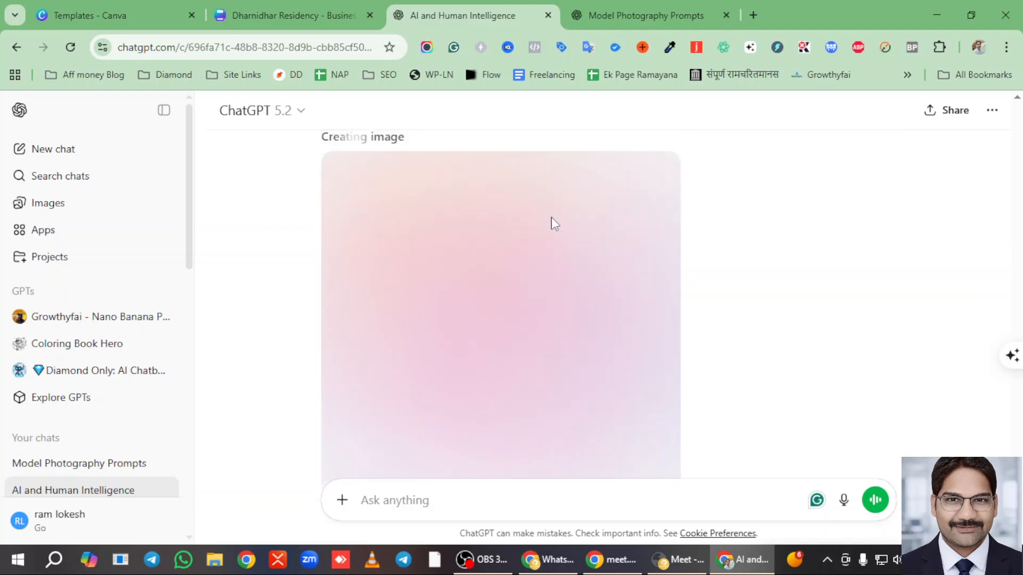
left_click(111, 8)
left_click(301, 16)
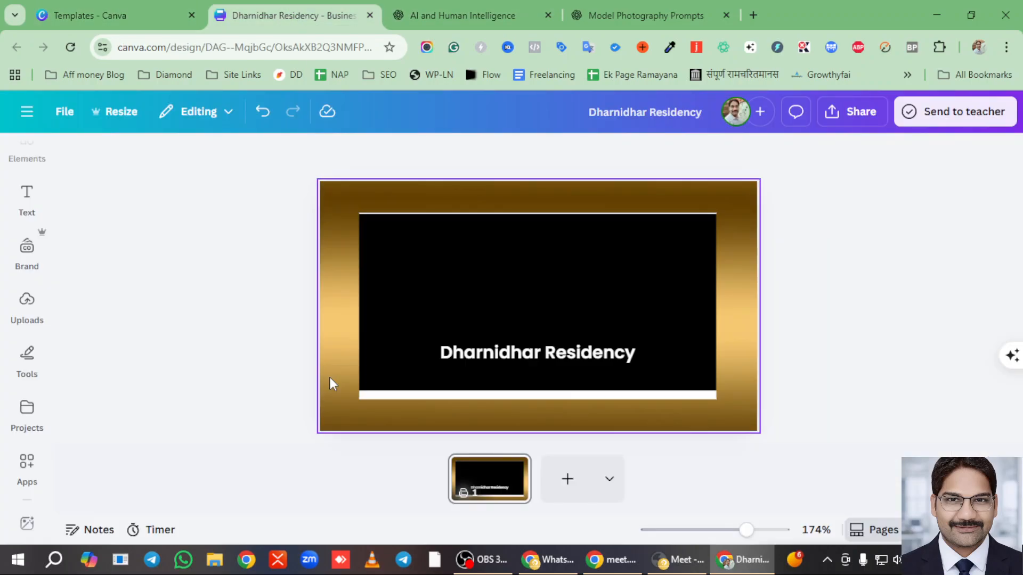
- Add the plain D logo from Uploads, shrink it and centre it above the residency name
left_click(27, 303)
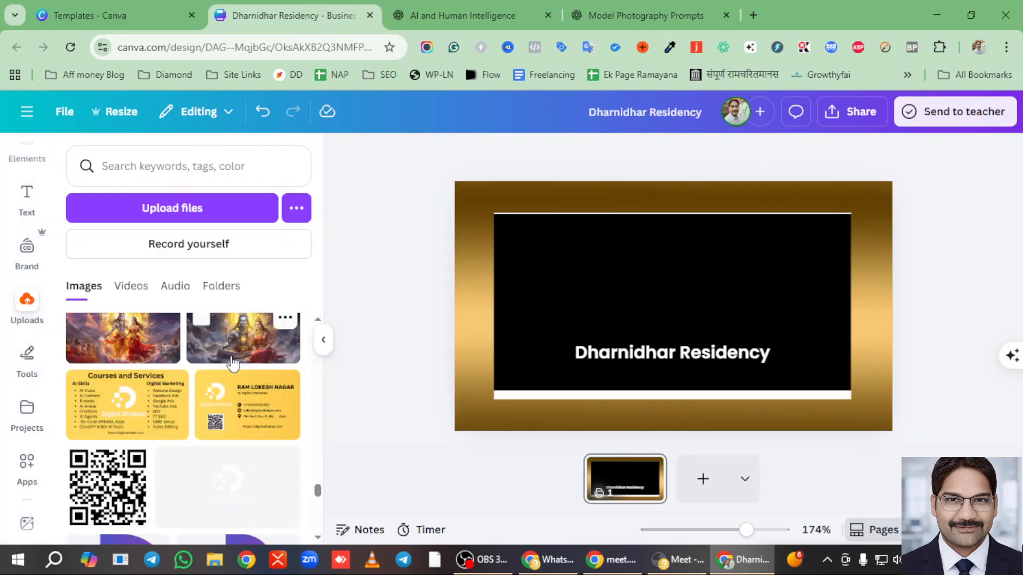
scroll(218, 370, "down", 5)
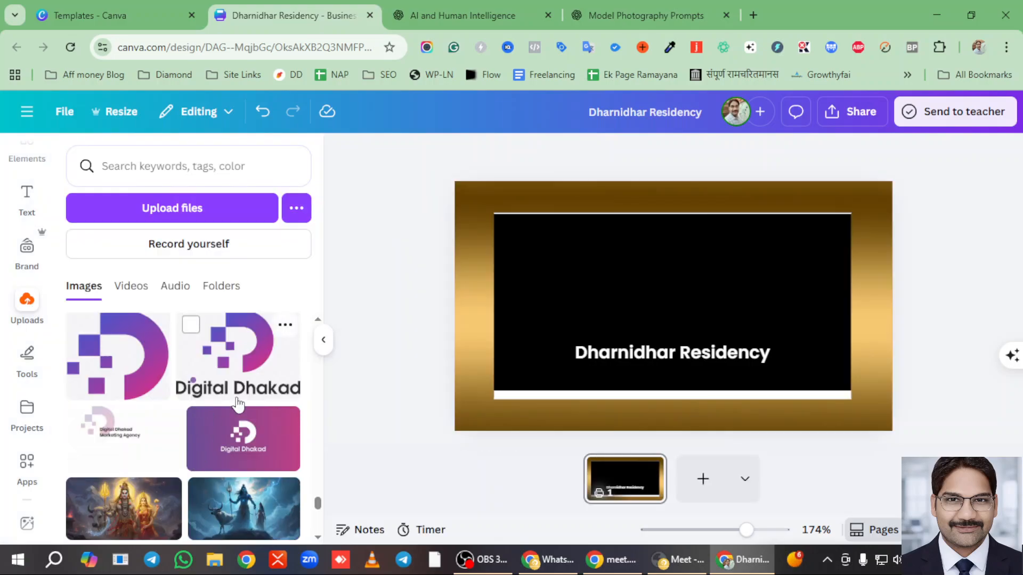
left_click(238, 382)
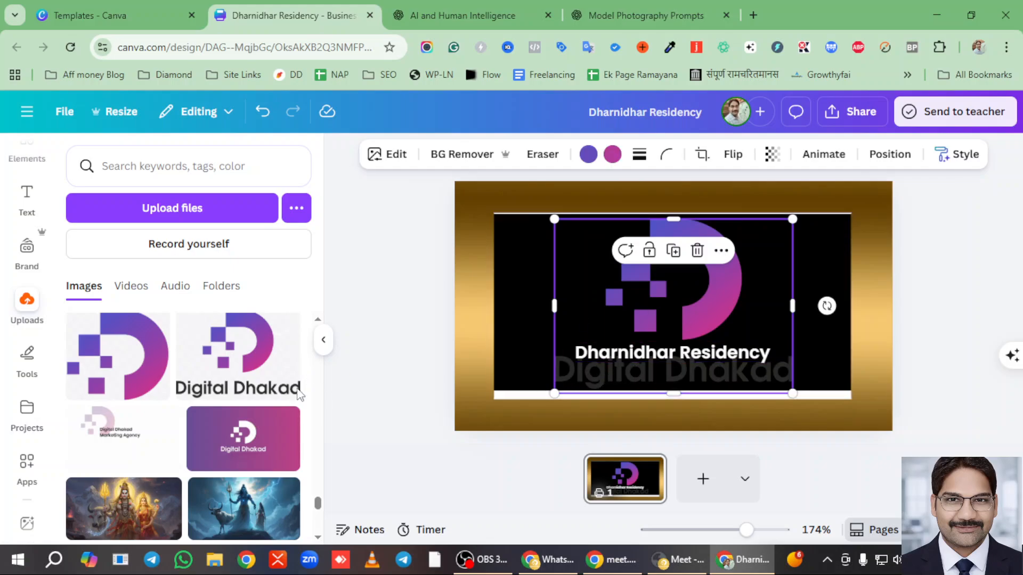
key("Delete")
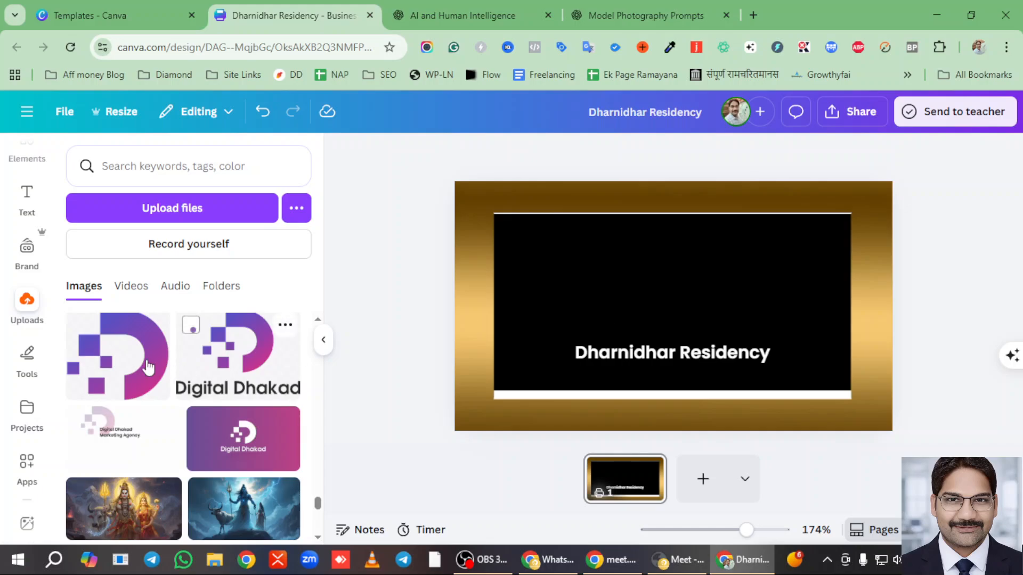
left_click(154, 324)
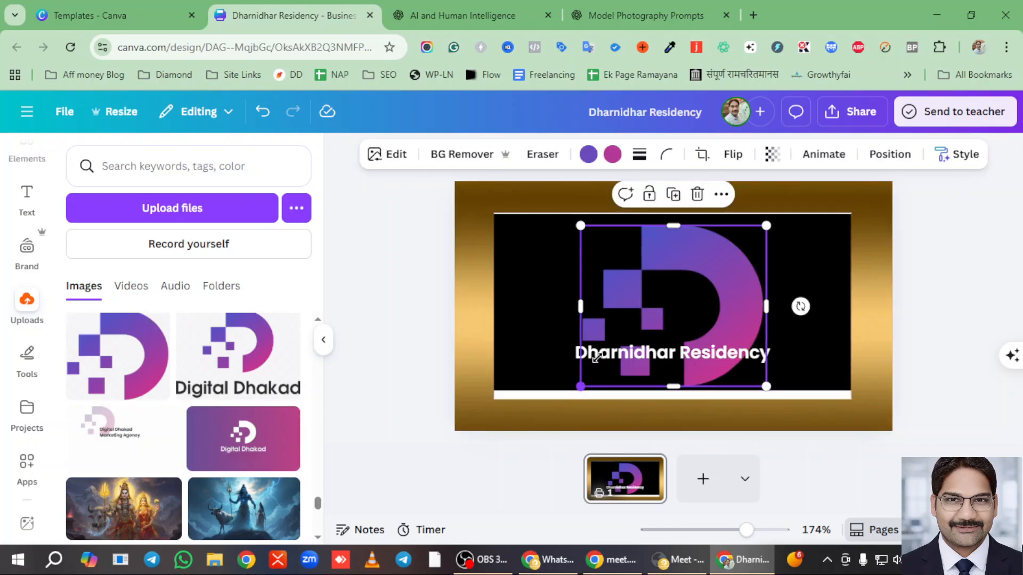
left_click_drag(580, 386, 648, 324)
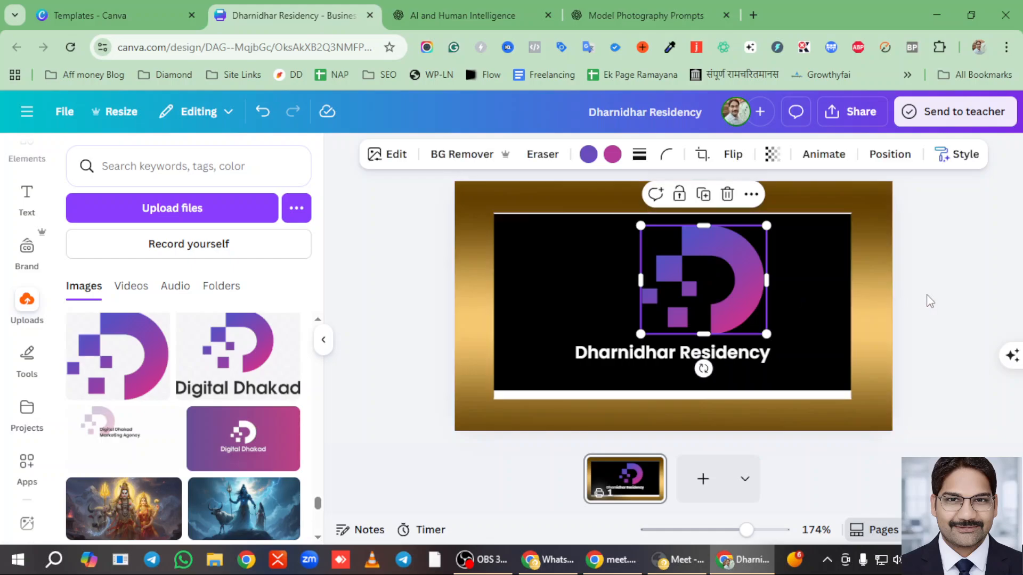
left_click_drag(685, 289, 663, 291)
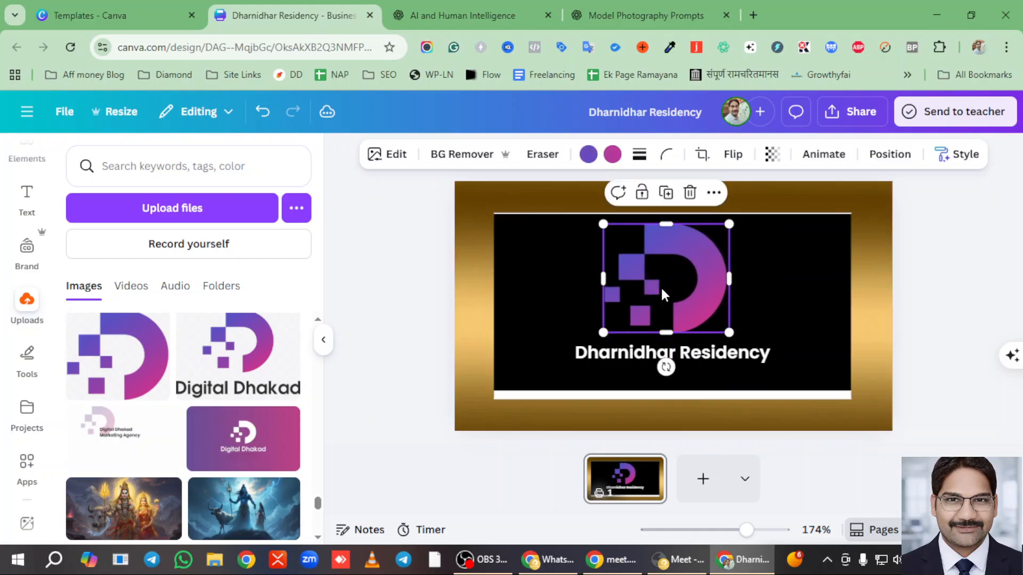
left_click(839, 304)
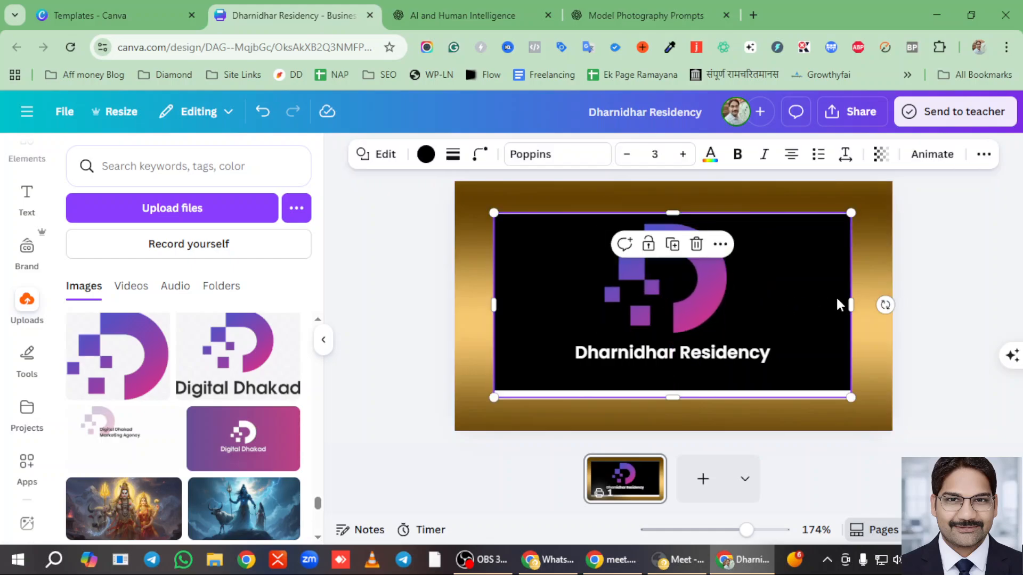
left_click(426, 154)
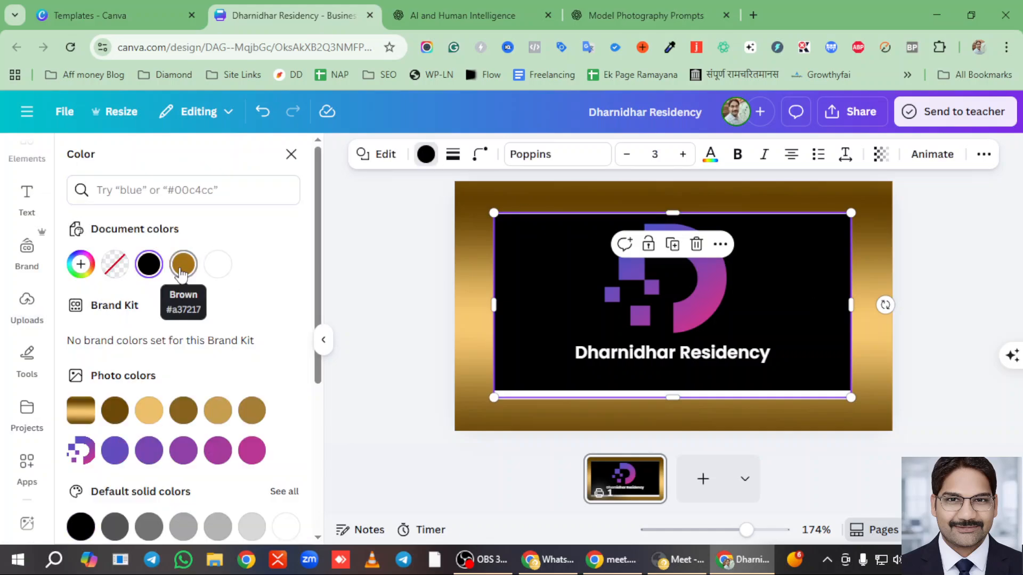
left_click(183, 265)
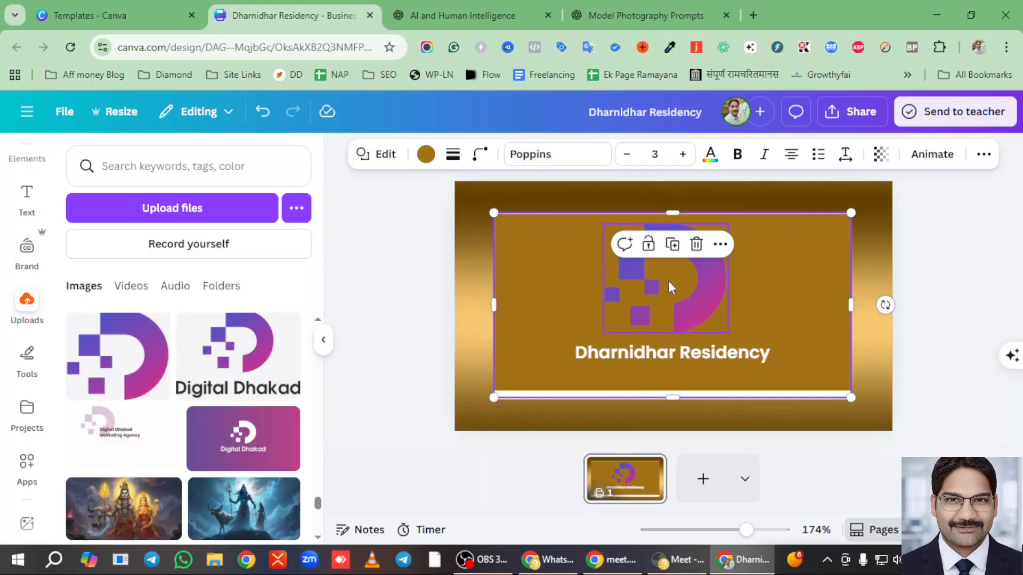
left_click(666, 292)
left_click(975, 277)
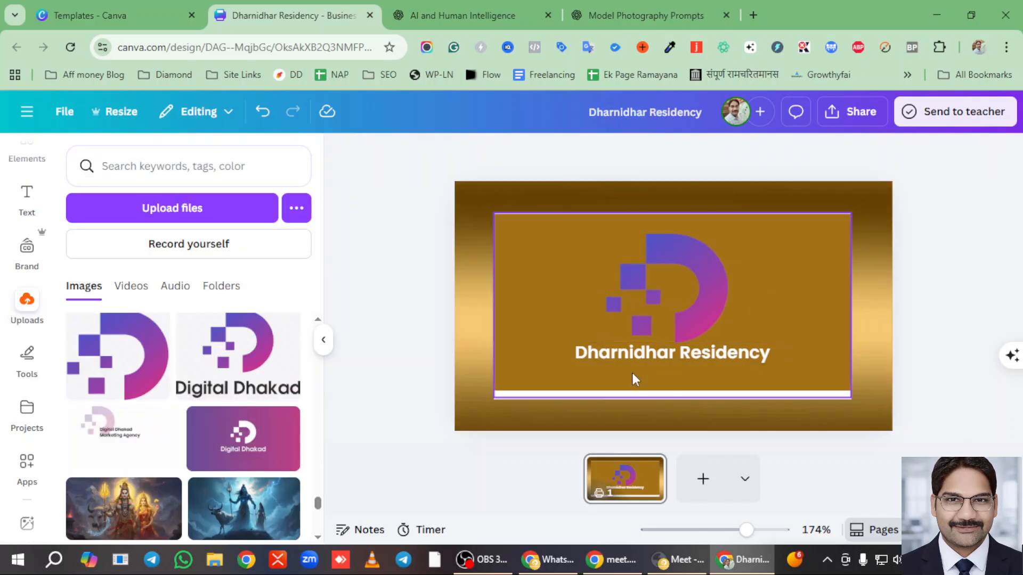
left_click(785, 292)
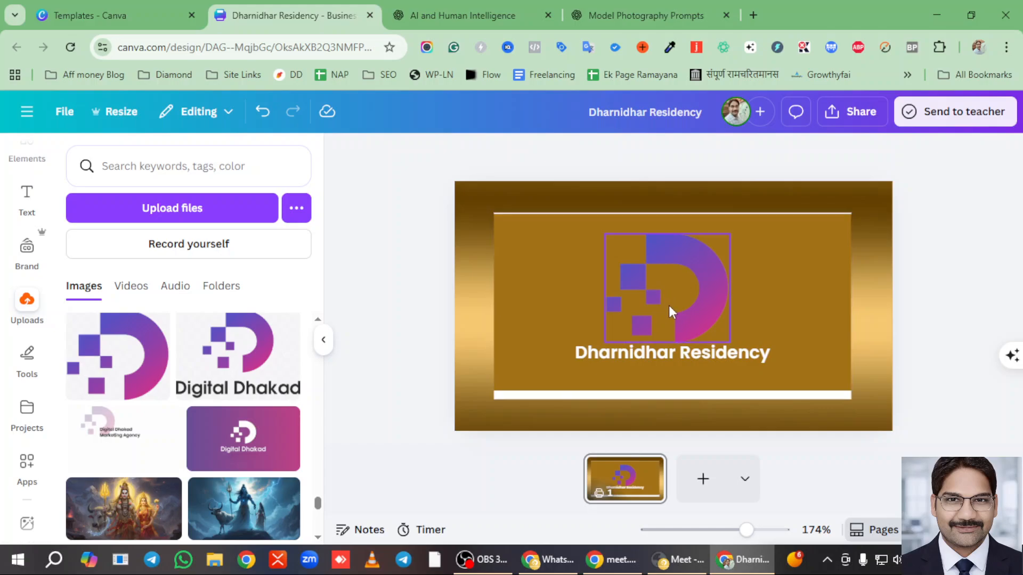
left_click(461, 11)
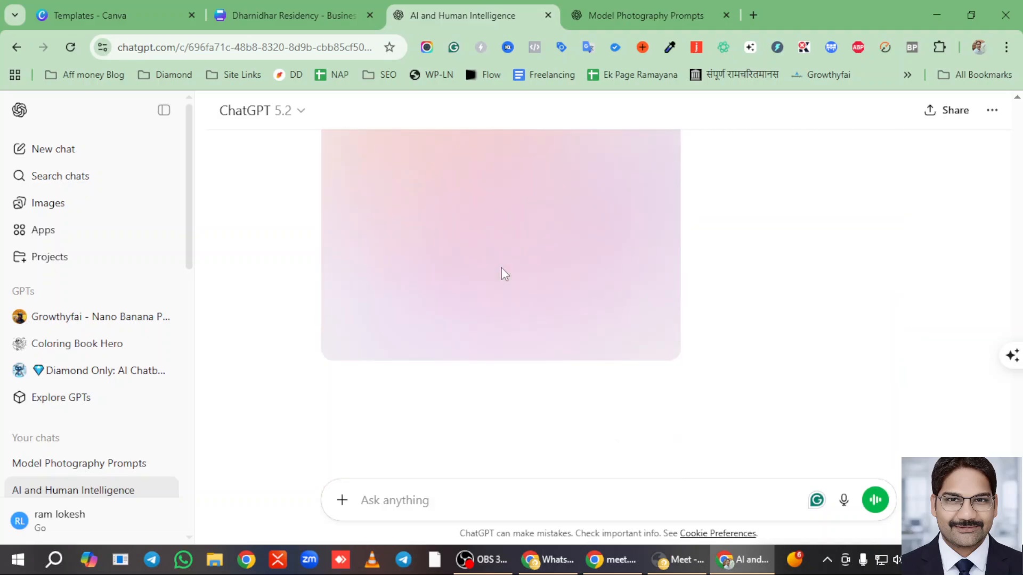
left_click(644, 9)
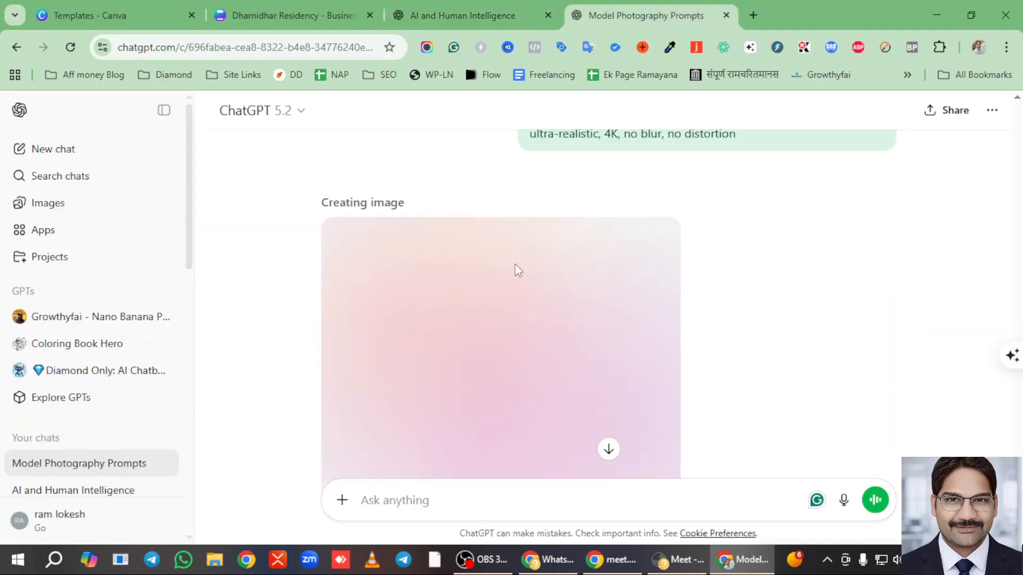
scroll(506, 231, "up", 10)
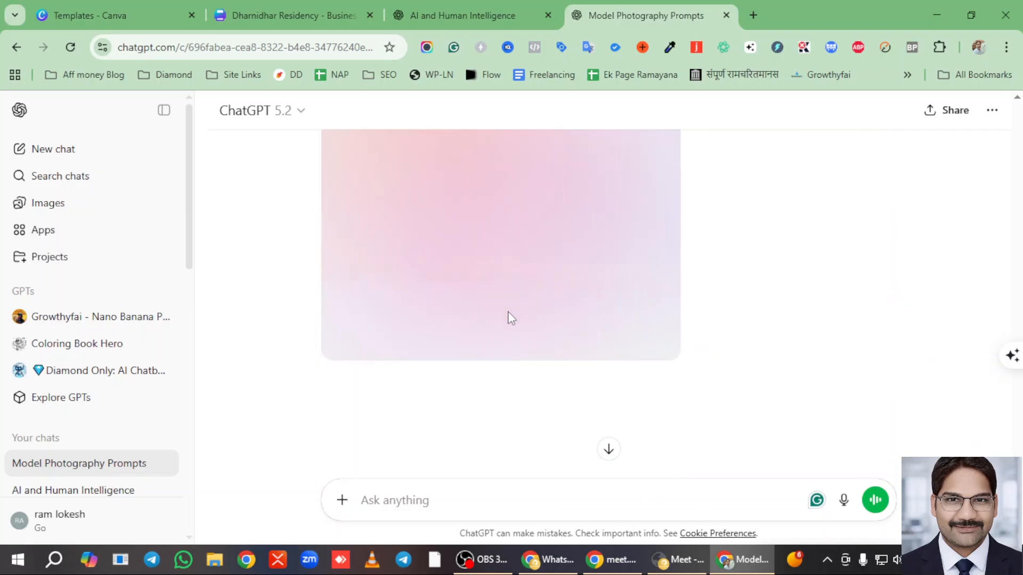
left_click(435, 10)
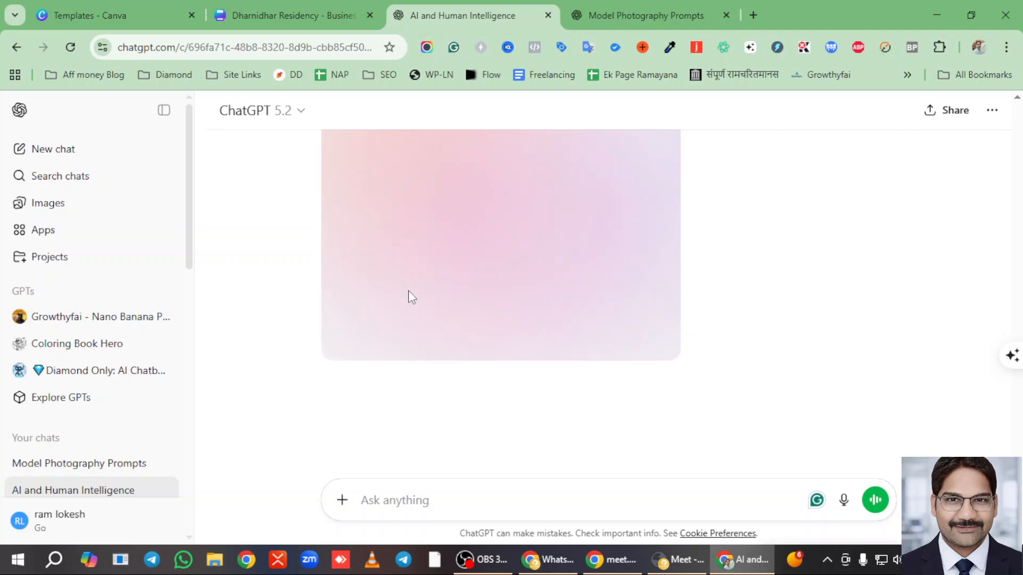
left_click(247, 7)
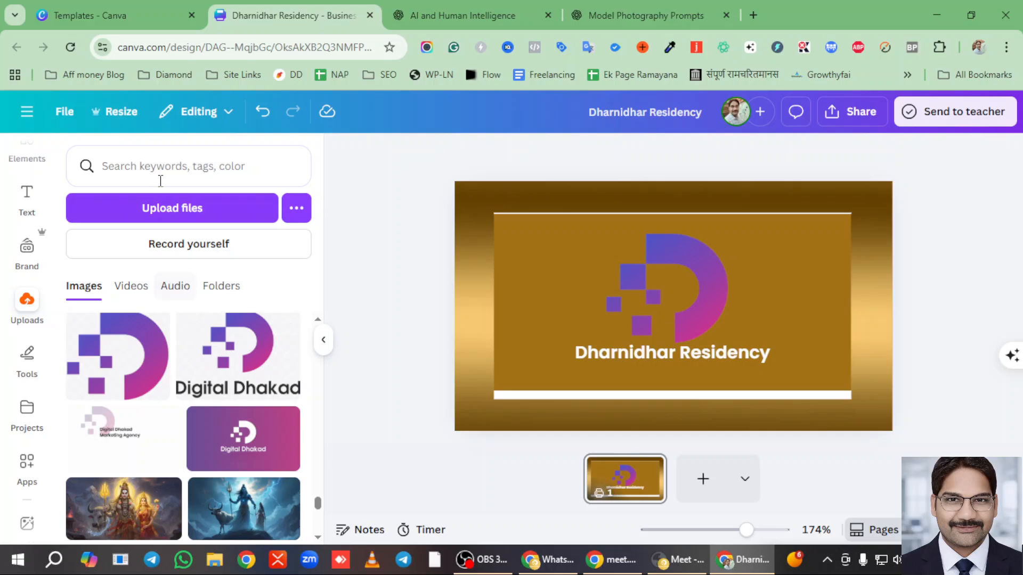
- Create a new Business Card (Landscape) design from the templates page
left_click(137, 12)
scroll(501, 393, "down", 8)
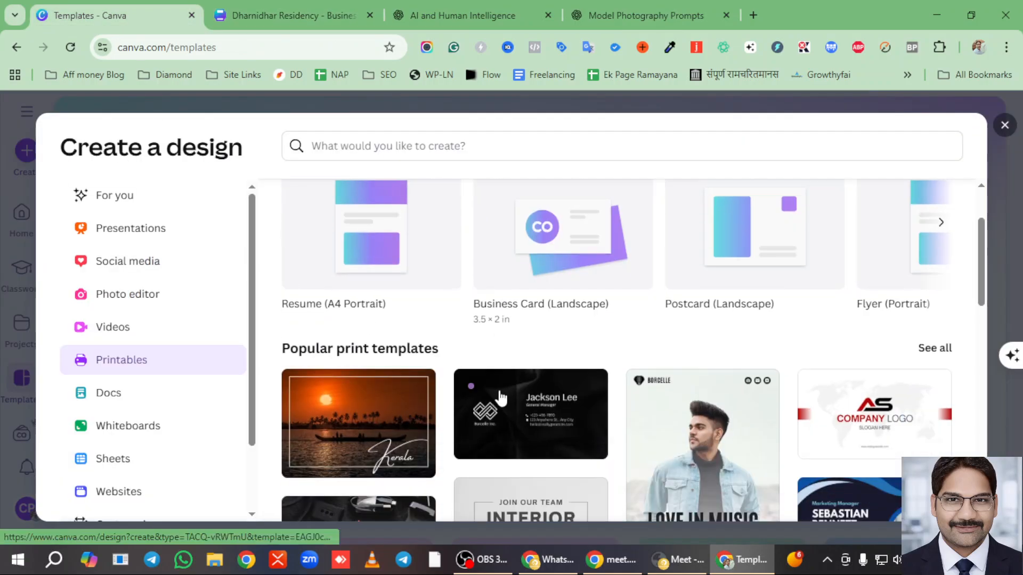
scroll(503, 400, "down", 10)
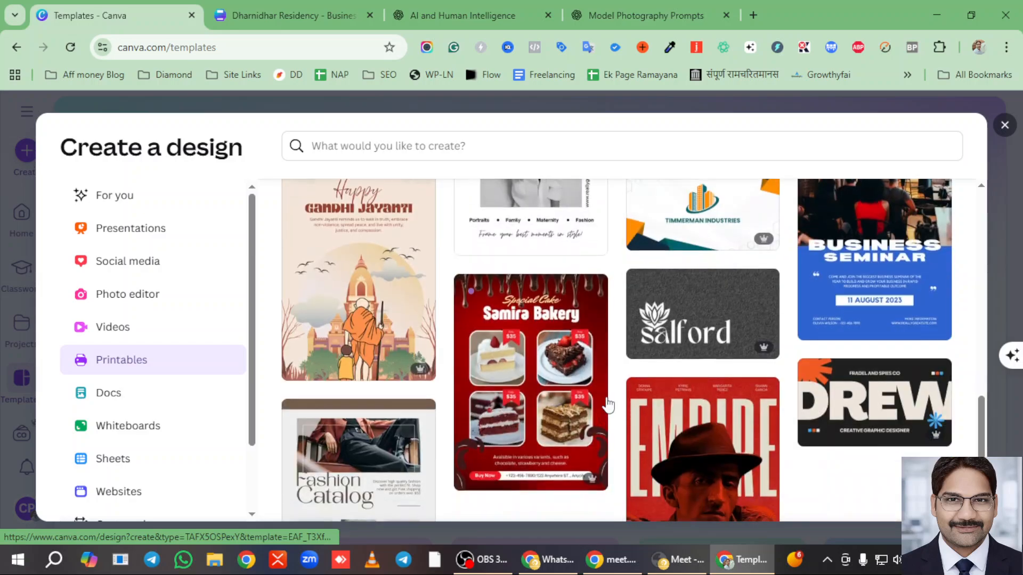
scroll(695, 390, "up", 10)
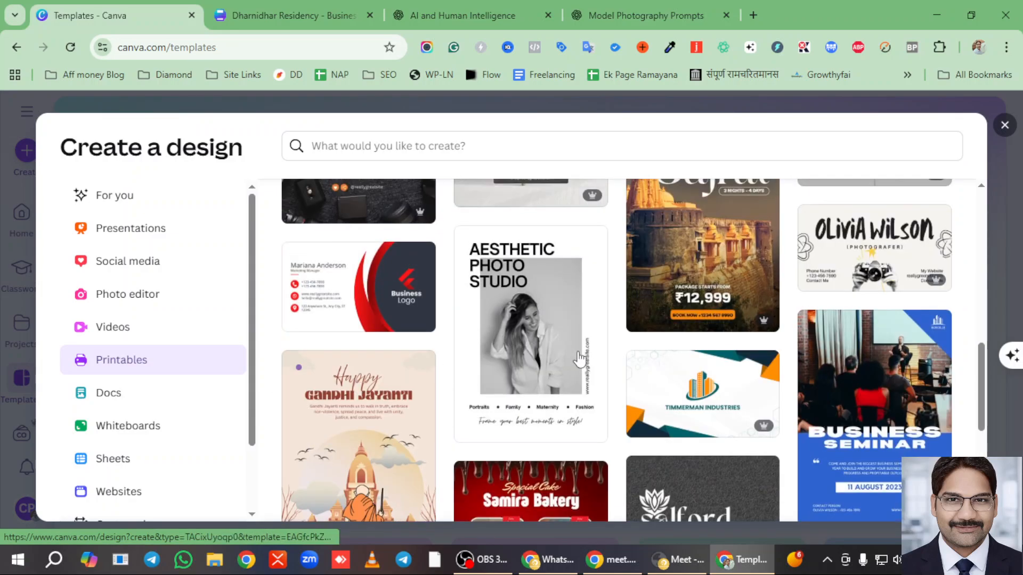
scroll(567, 349, "up", 6)
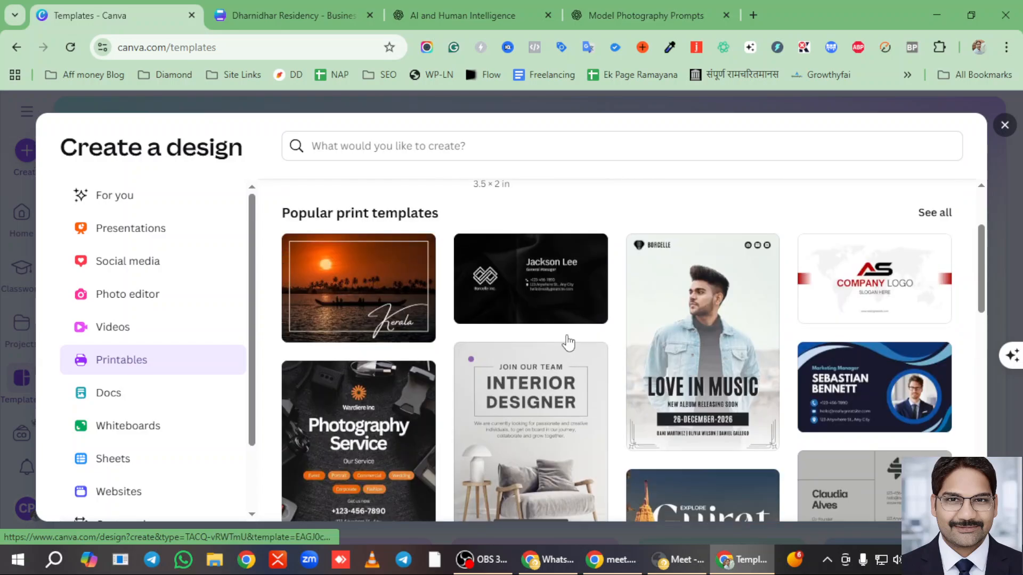
scroll(554, 349, "down", 4)
scroll(543, 349, "up", 3)
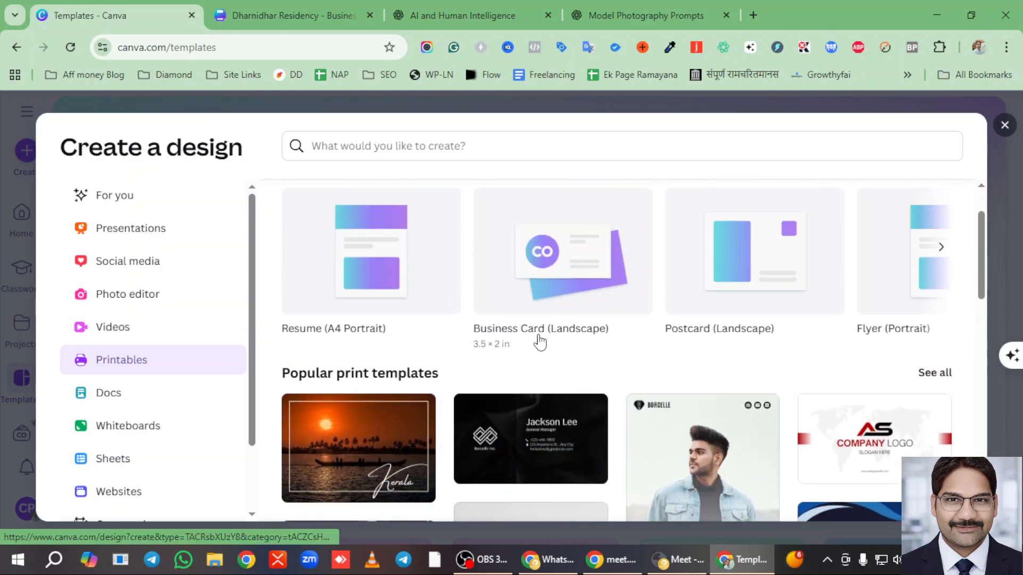
left_click(529, 270)
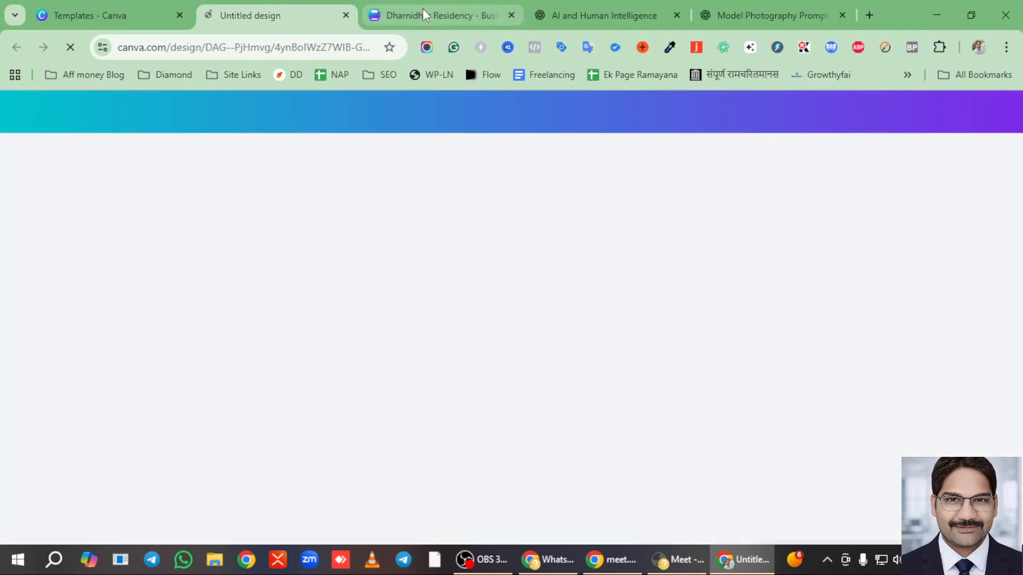
- Zoom out the residency design, then open the Black Gold Modern Business Card template for the new card
left_click(423, 8)
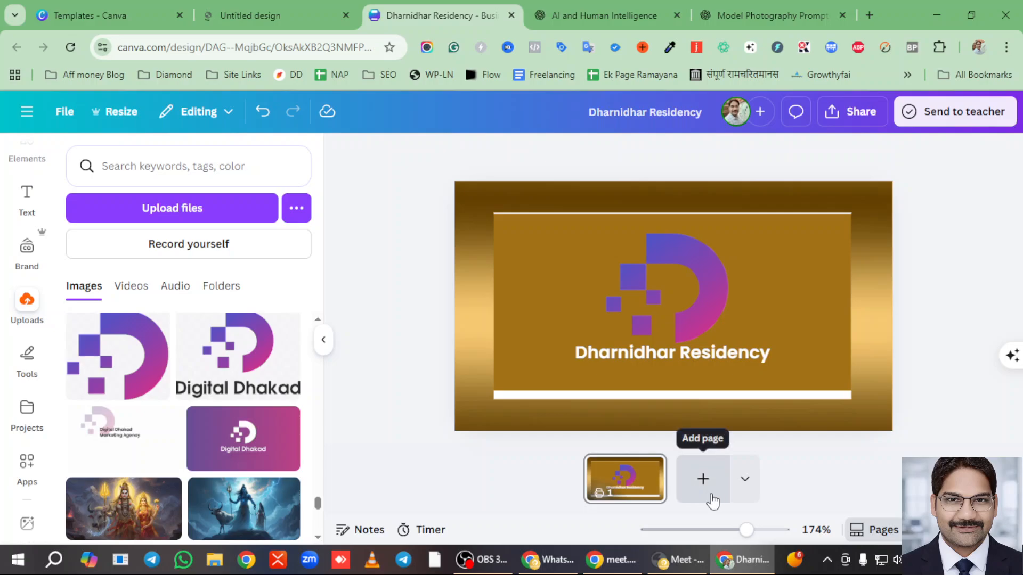
left_click_drag(745, 530, 722, 530)
left_click(249, 18)
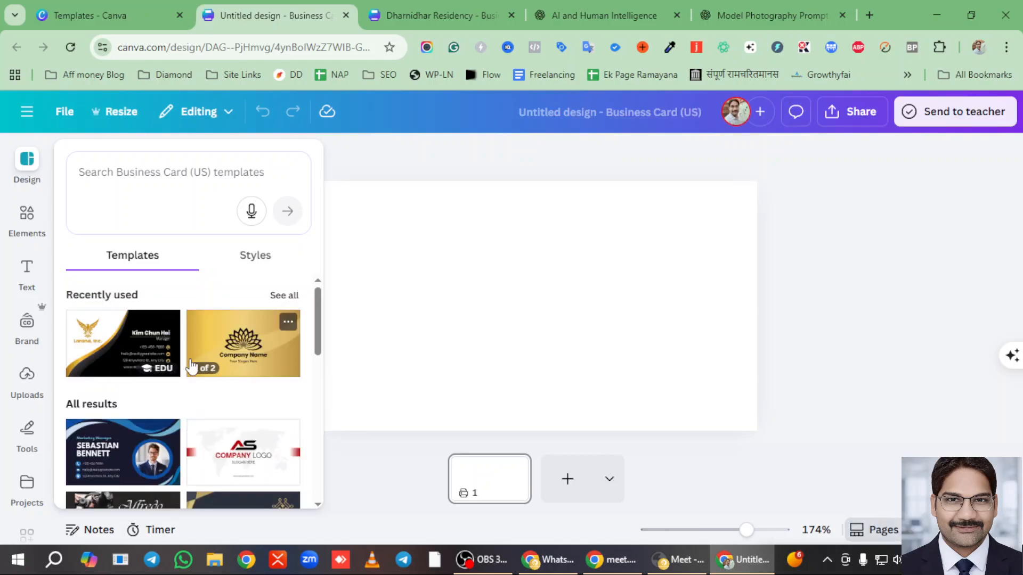
scroll(123, 356, "down", 2)
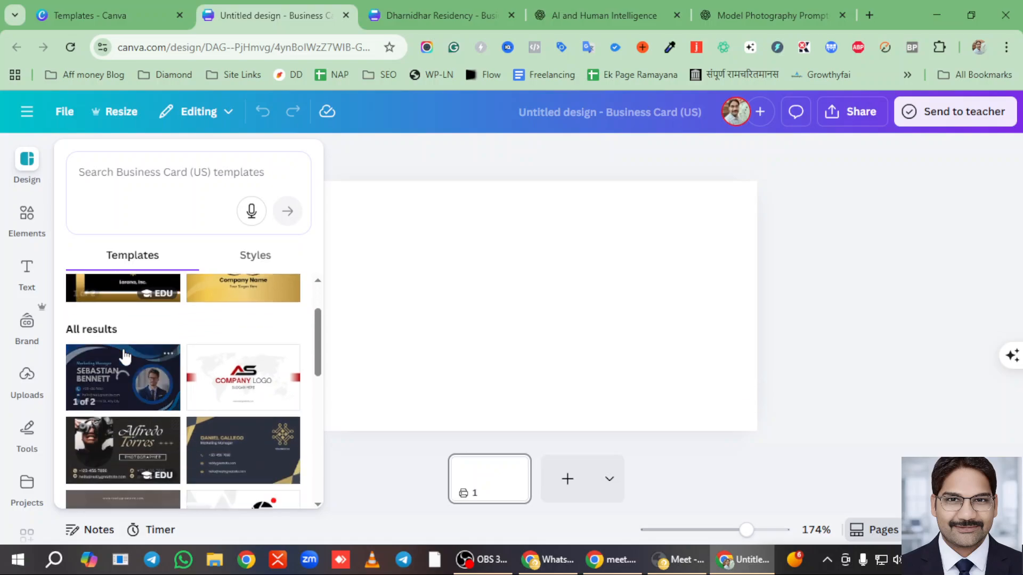
scroll(122, 360, "up", 2)
left_click(120, 361)
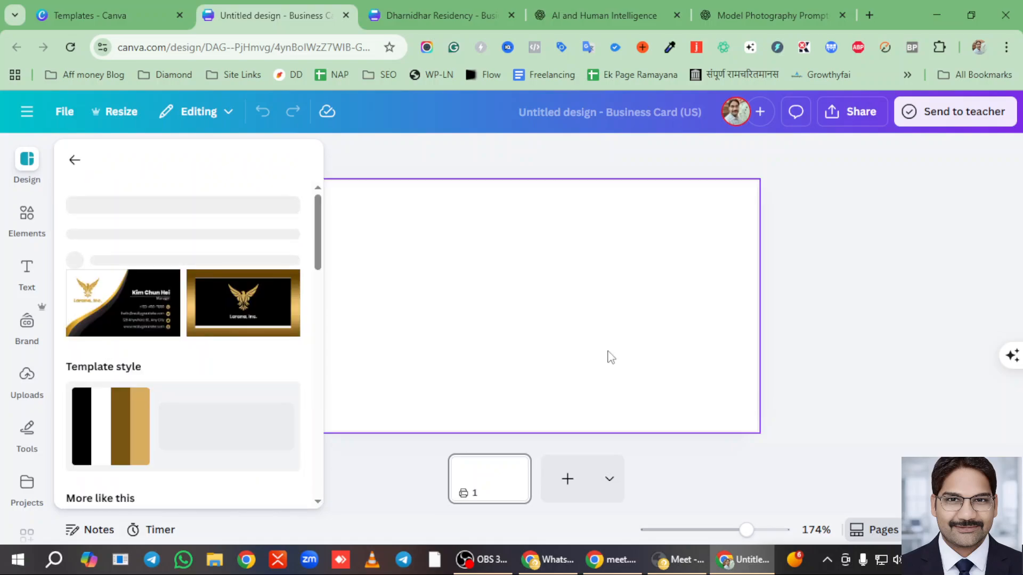
- Apply the template's front page and replace the sample name with the card holder's name
left_click(135, 362)
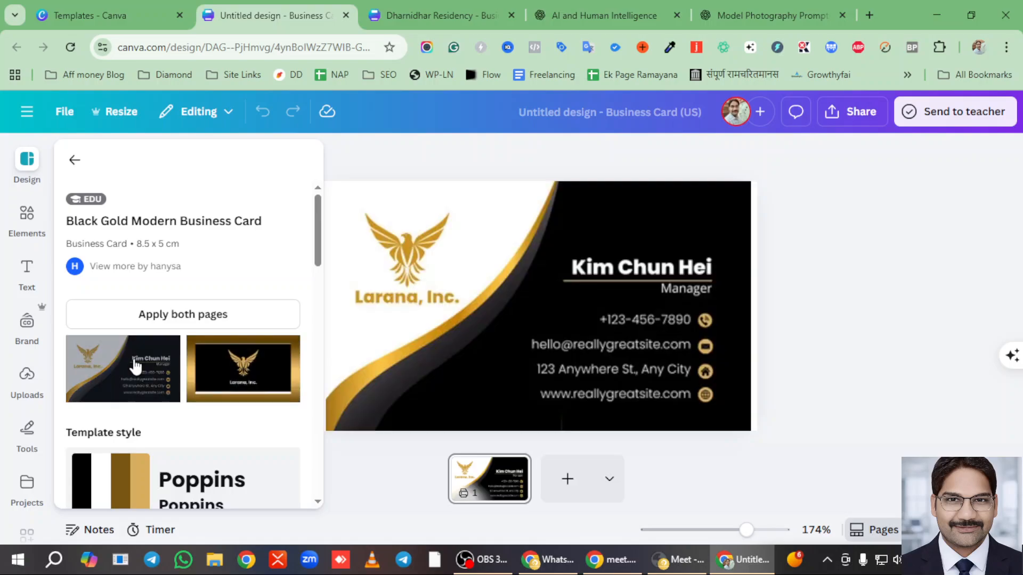
left_click(908, 279)
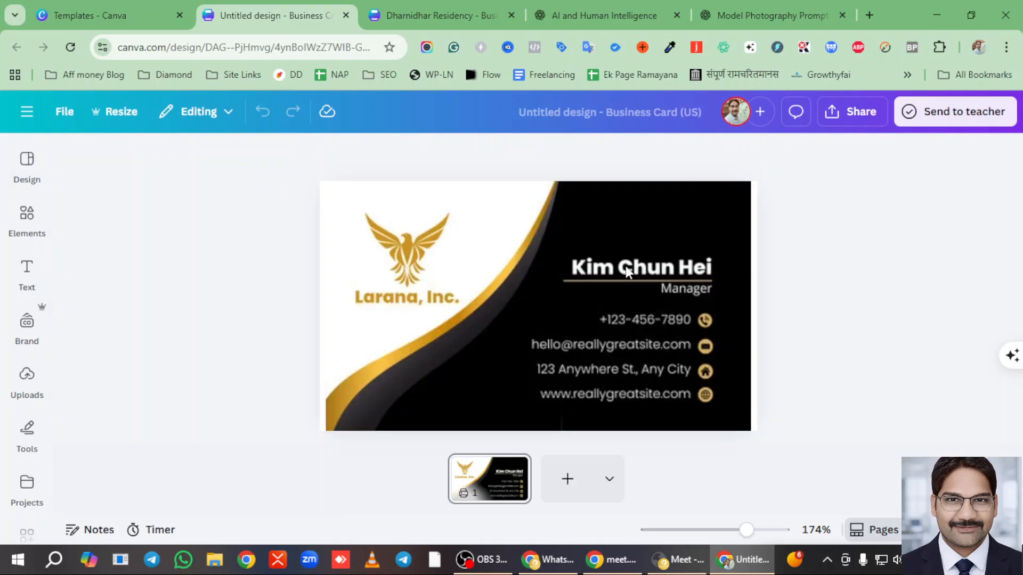
left_click(740, 296)
left_click(640, 270)
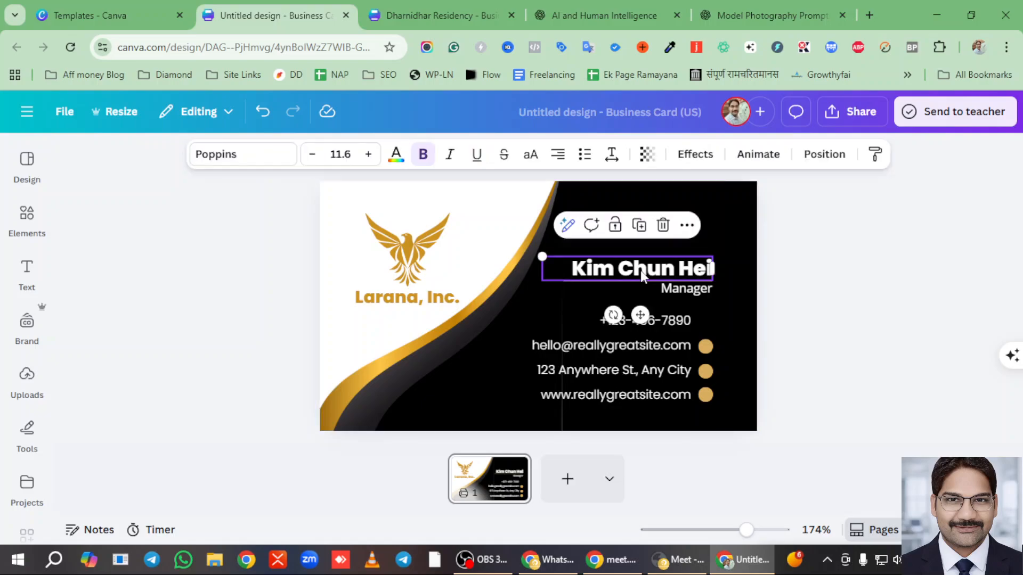
left_click(641, 270)
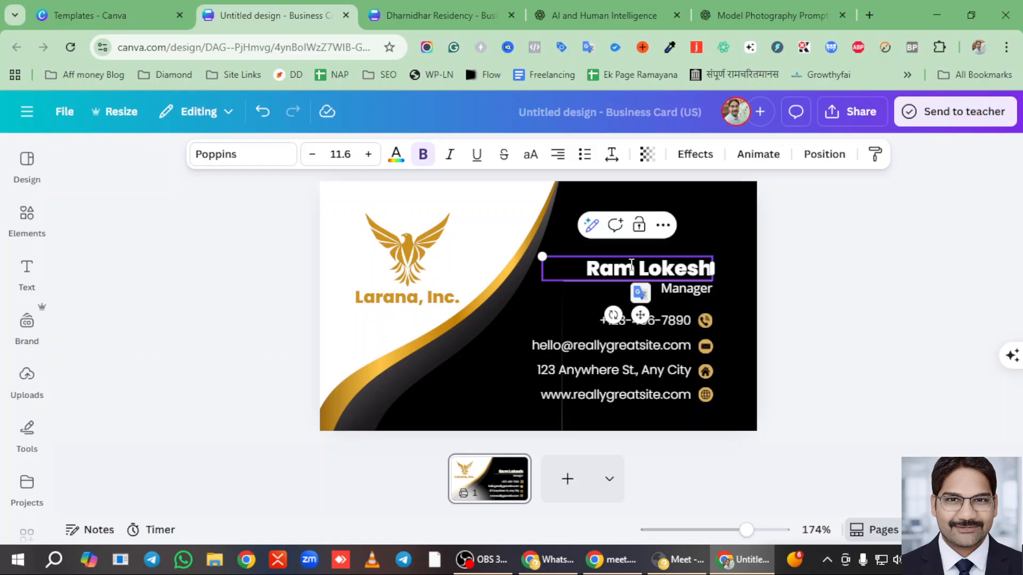
left_click(949, 276)
- Change the job title from Manager to AI trainer and start editing the contact details
double_click(688, 289)
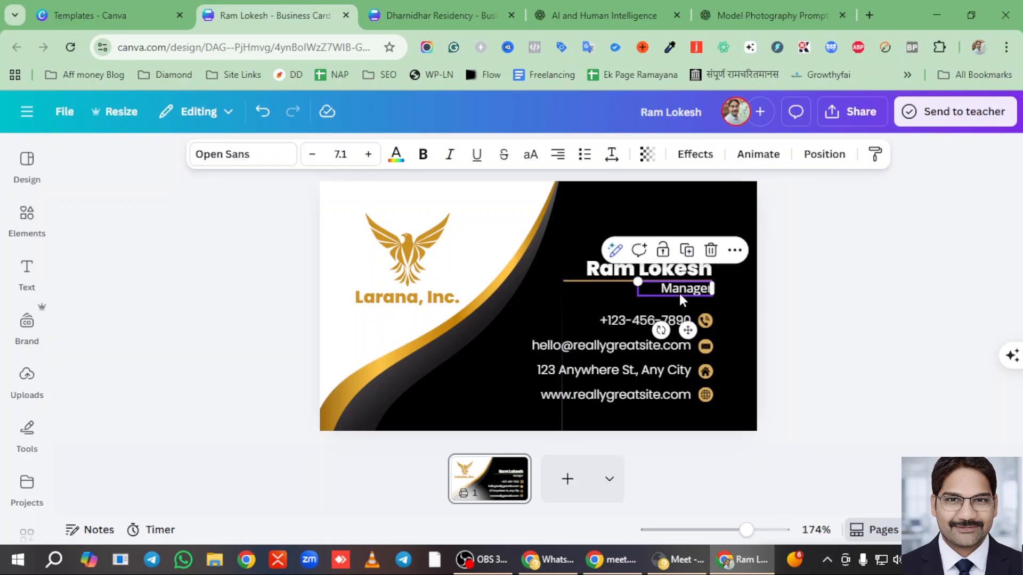
double_click(681, 291)
type("A")
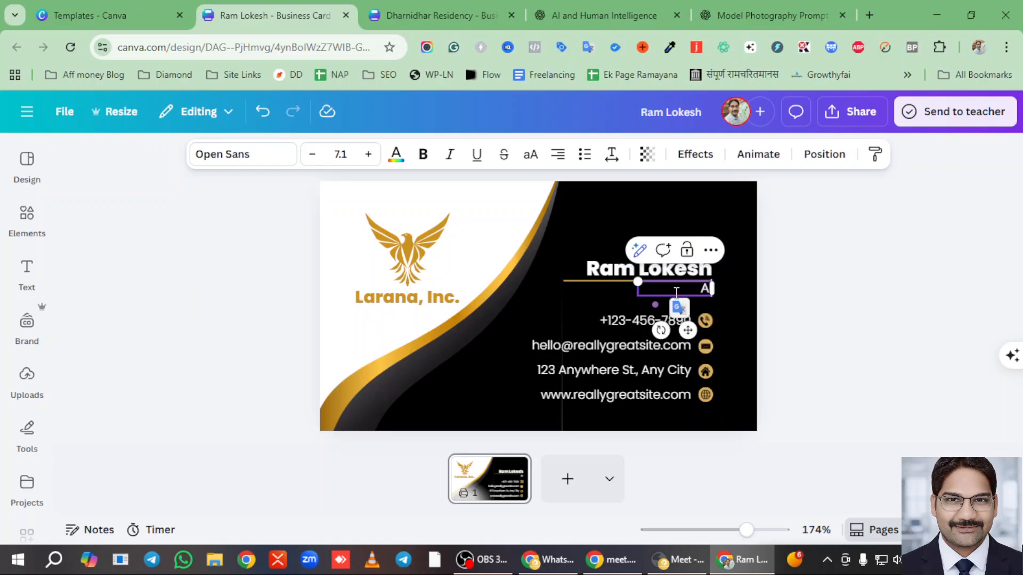
type("I trainer")
key("Escape")
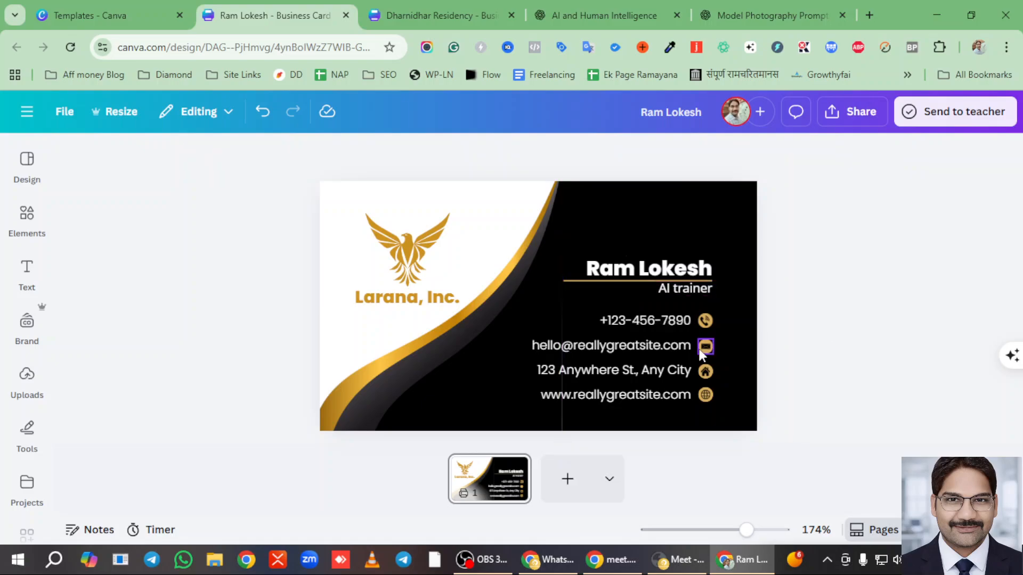
left_click(622, 314)
double_click(566, 366)
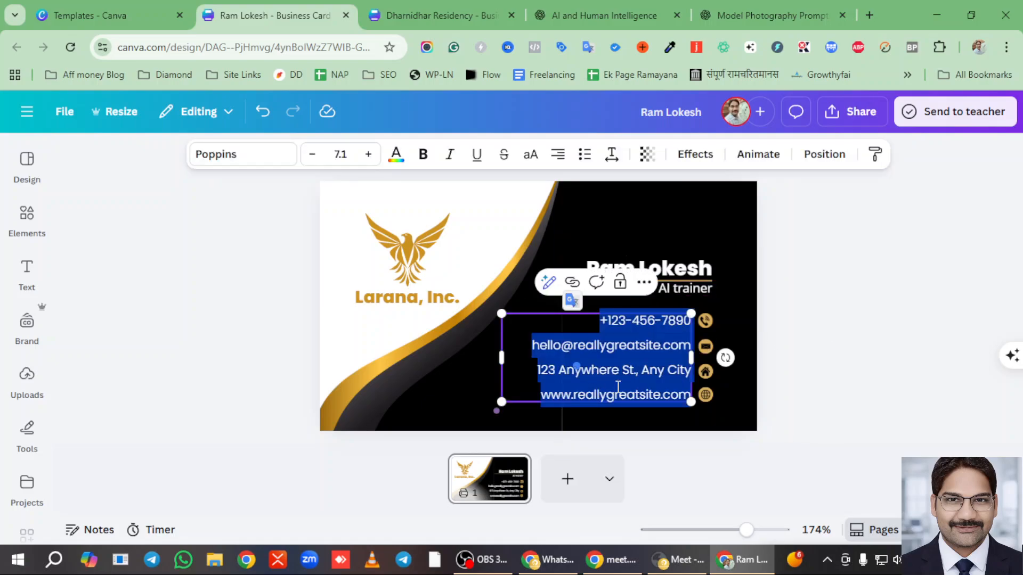
left_click(626, 395)
- Crop the left side of the curved gold-and-black shape to the card's left edge
left_click(910, 320)
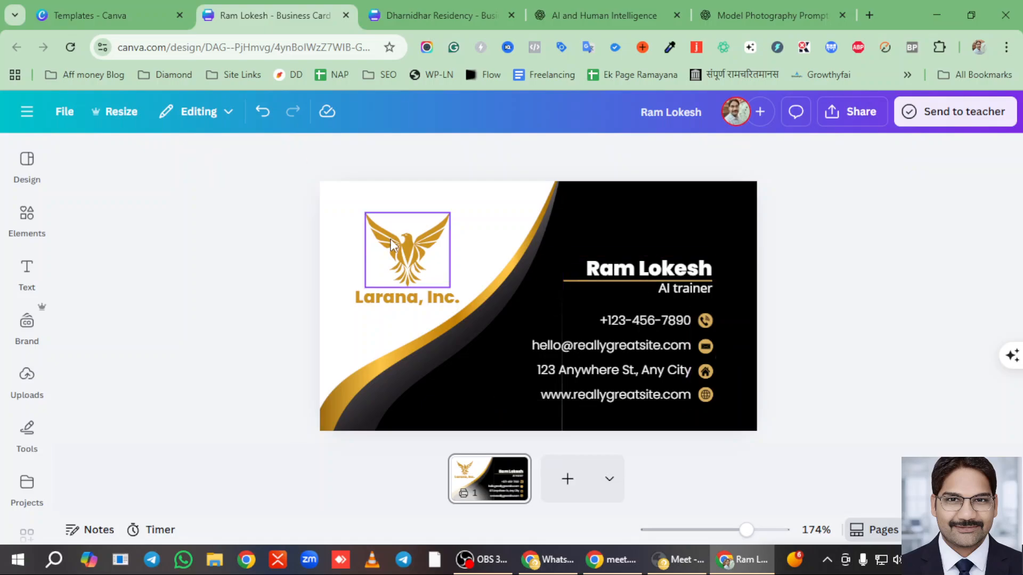
left_click(391, 240)
left_click(493, 310)
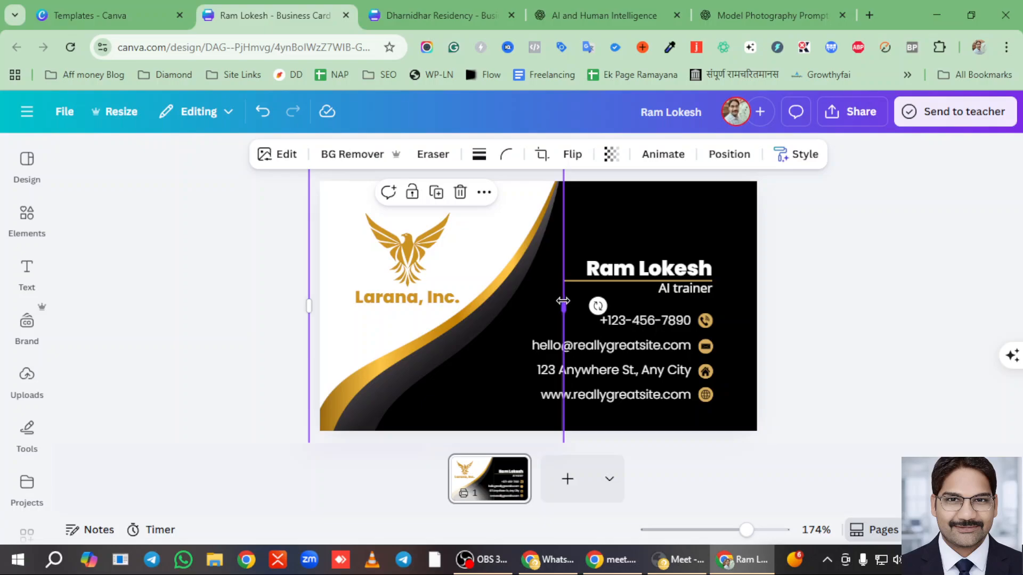
mouse_move(563, 301)
left_mouse_down()
mouse_move(523, 301)
mouse_move(561, 302)
left_mouse_up()
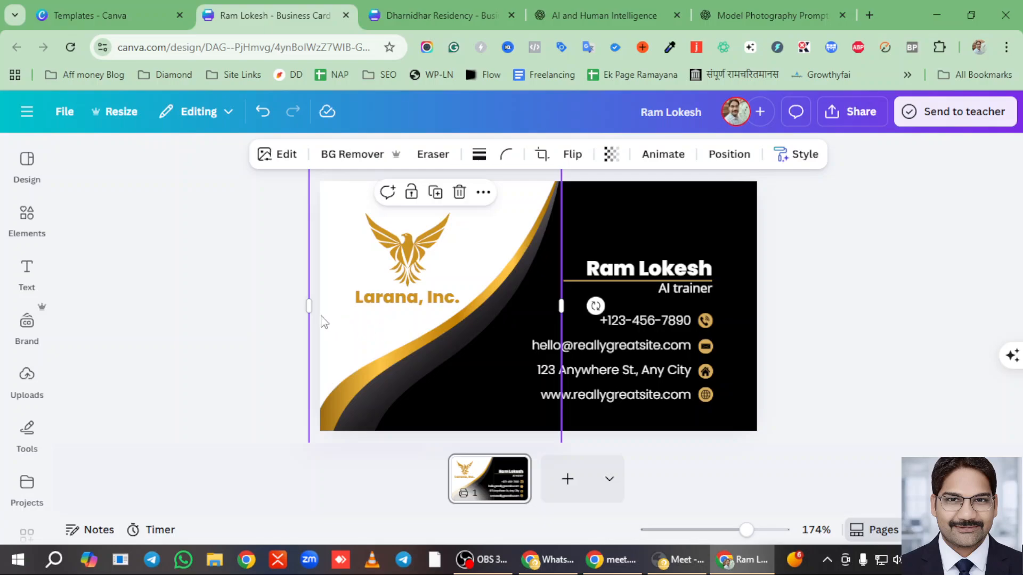
mouse_move(309, 306)
left_mouse_down()
mouse_move(457, 304)
mouse_move(319, 312)
left_mouse_up()
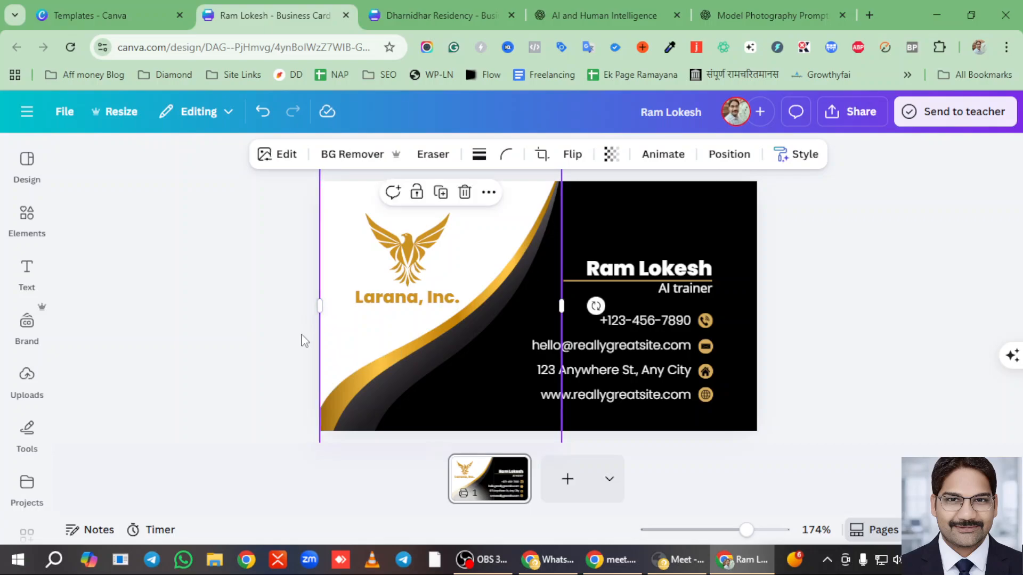
left_click(892, 320)
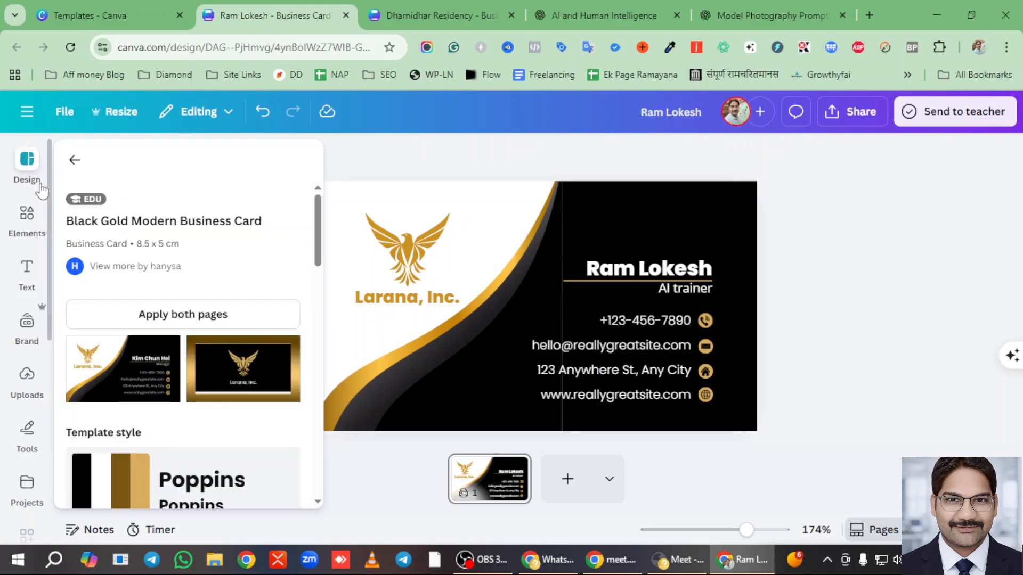
- Browse the Elements and Text panels' categories, then switch to the hostel logo chat
left_click(27, 216)
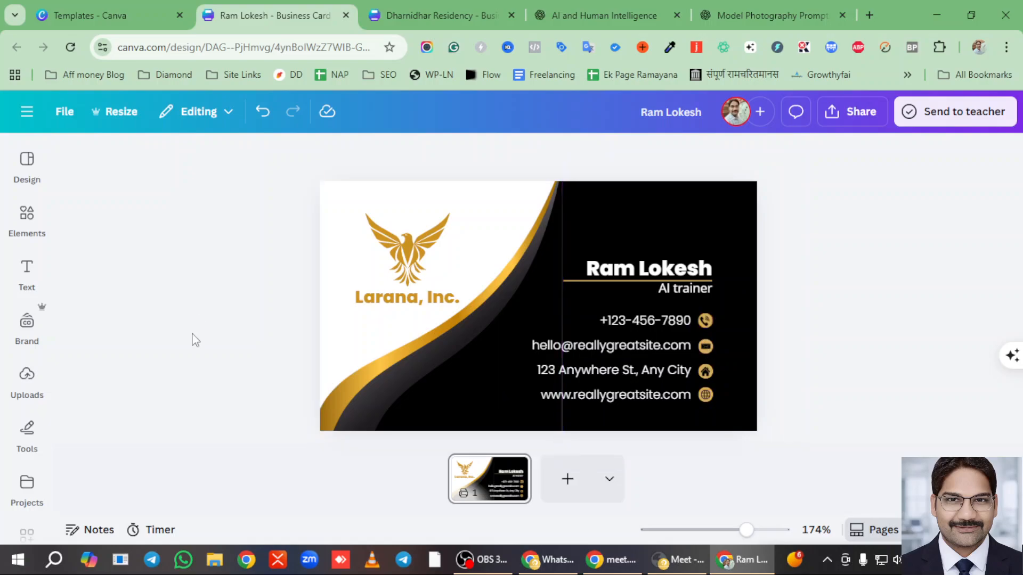
left_click(27, 271)
left_click(27, 219)
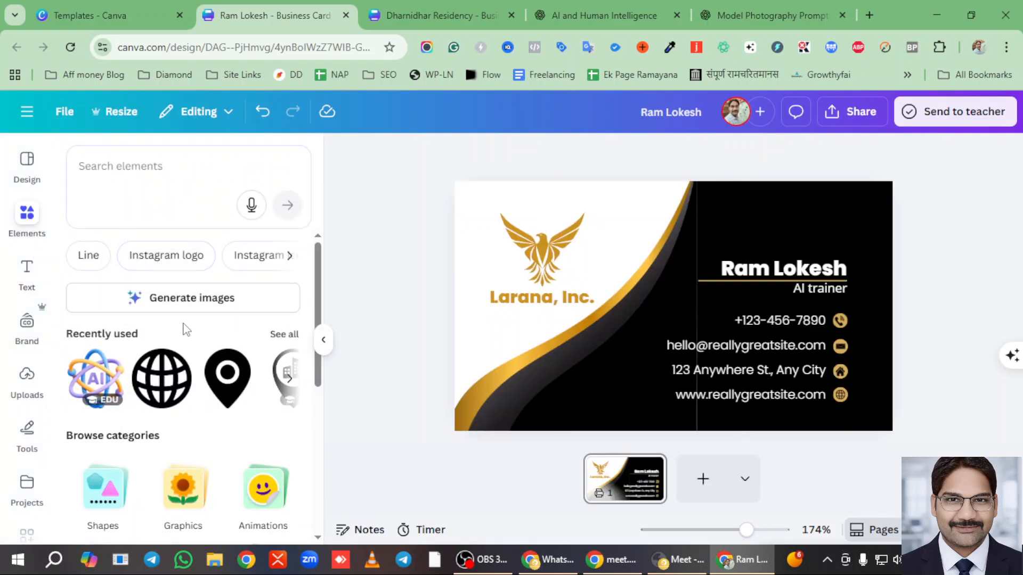
scroll(185, 329, "down", 5)
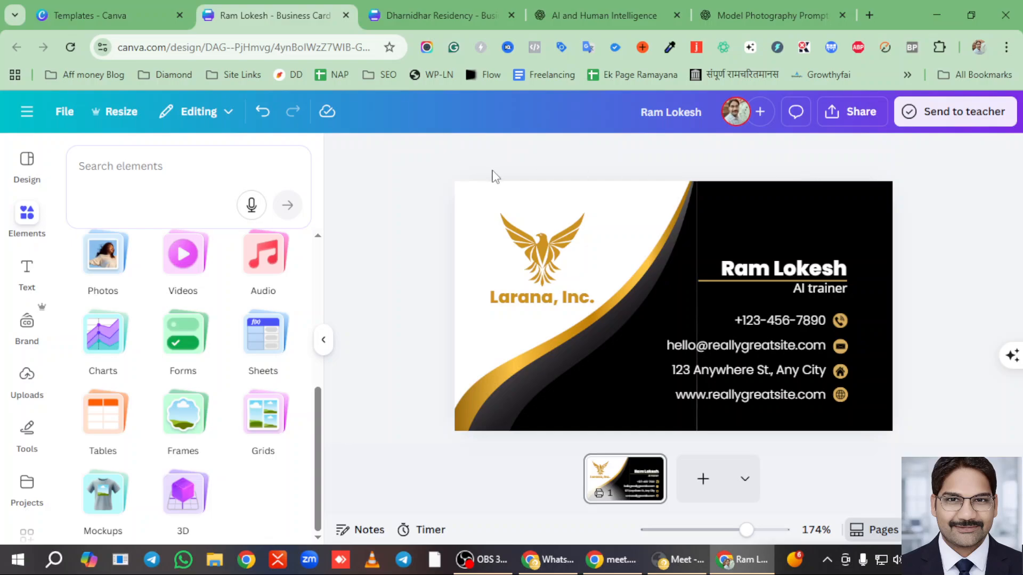
left_click(597, 15)
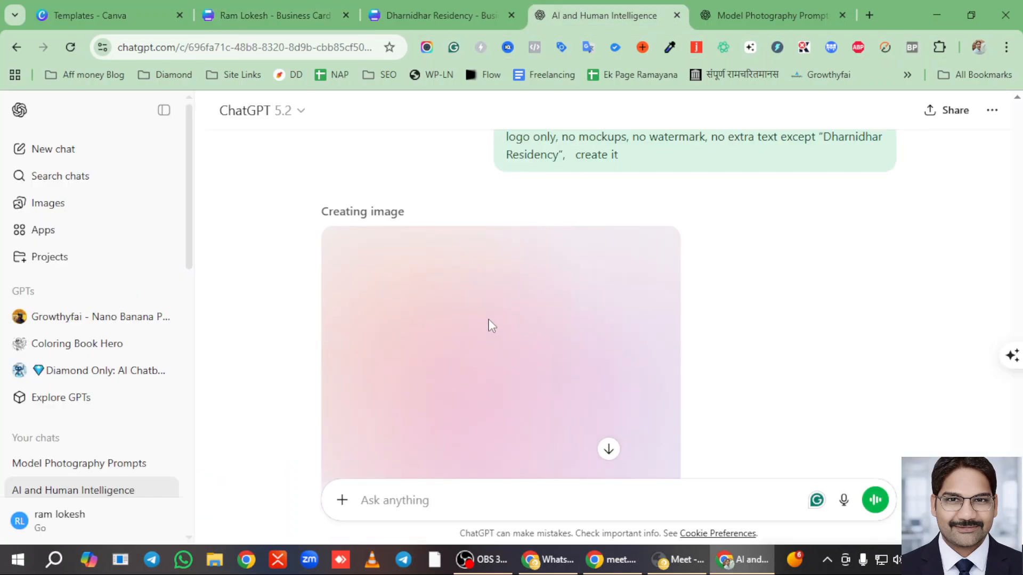
- Open the Model Photography Prompts chat and scroll through the saved prompts
scroll(491, 269, "up", 5)
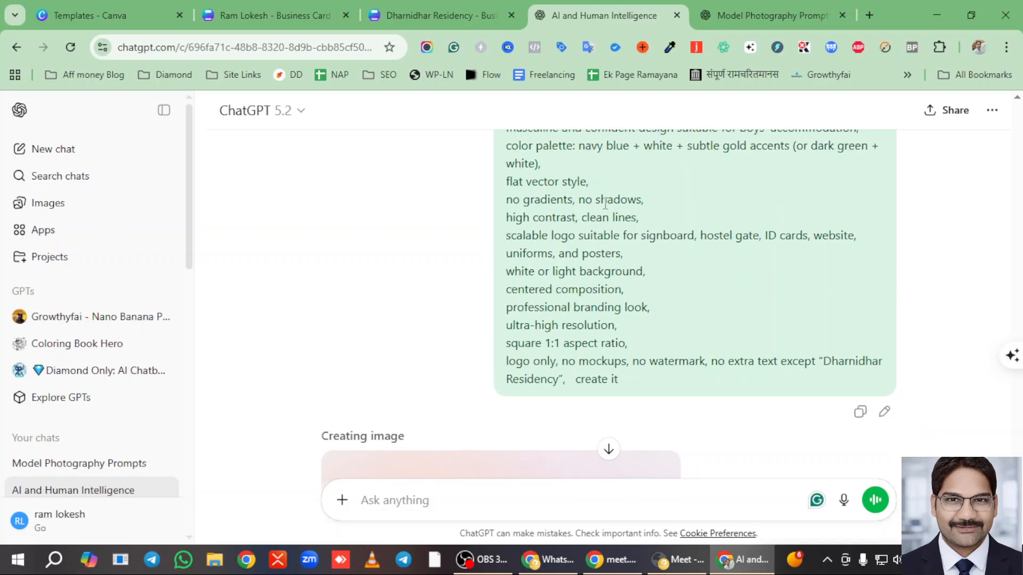
scroll(605, 203, "down", 5)
left_click(749, 9)
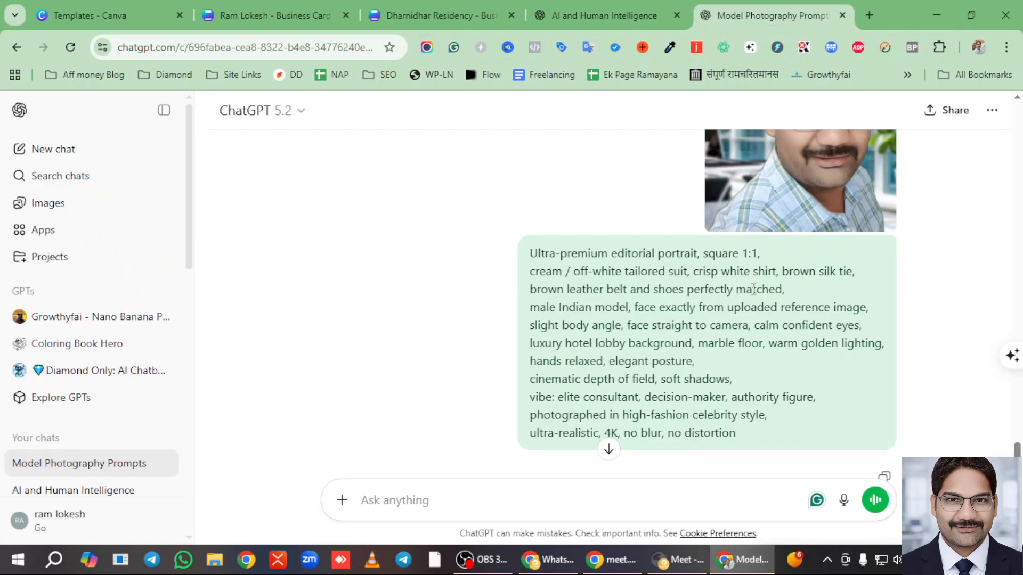
scroll(753, 289, "up", 4)
scroll(1016, 410, "up", 2)
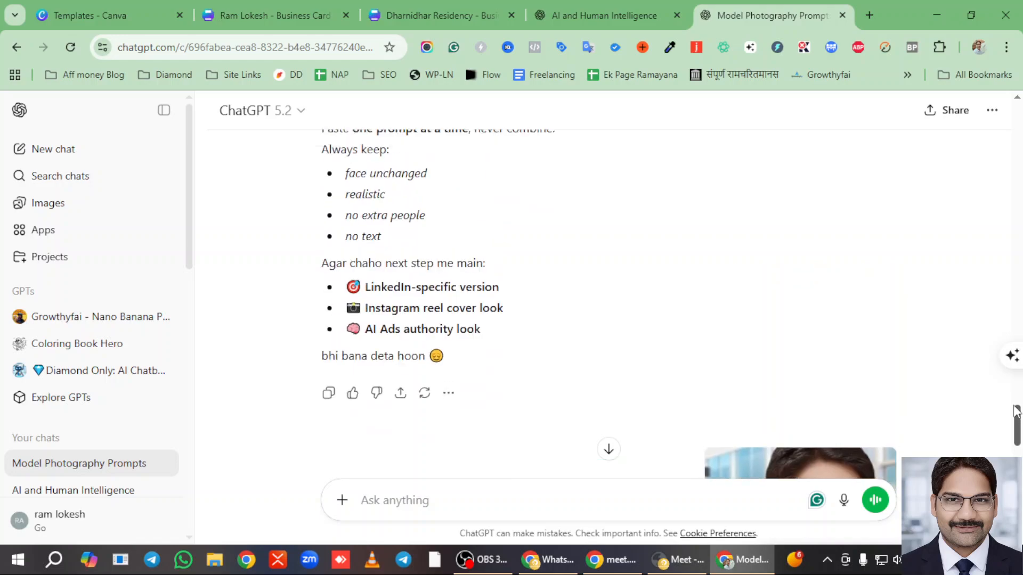
scroll(1017, 410, "up", 6)
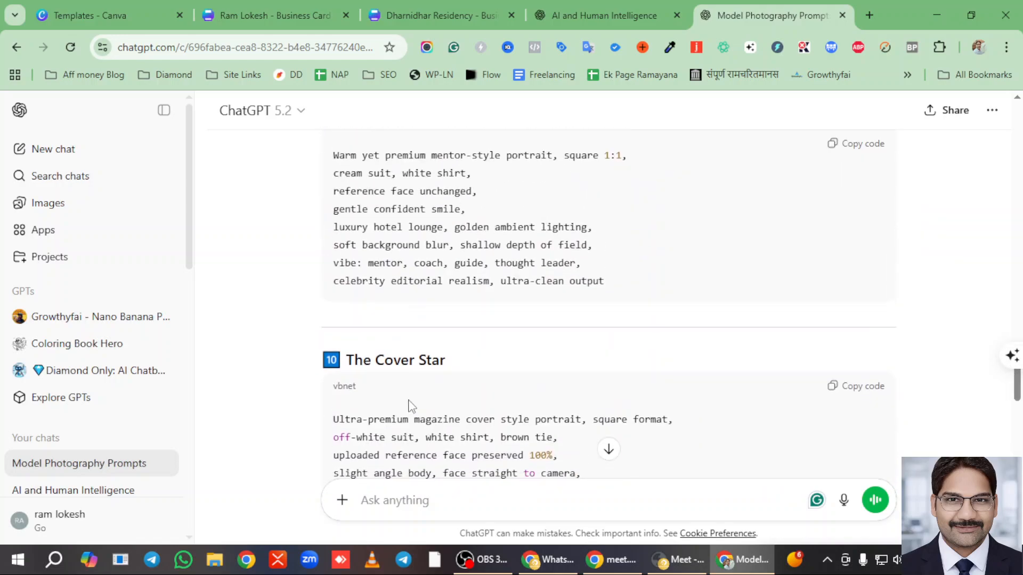
scroll(410, 406, "down", 3)
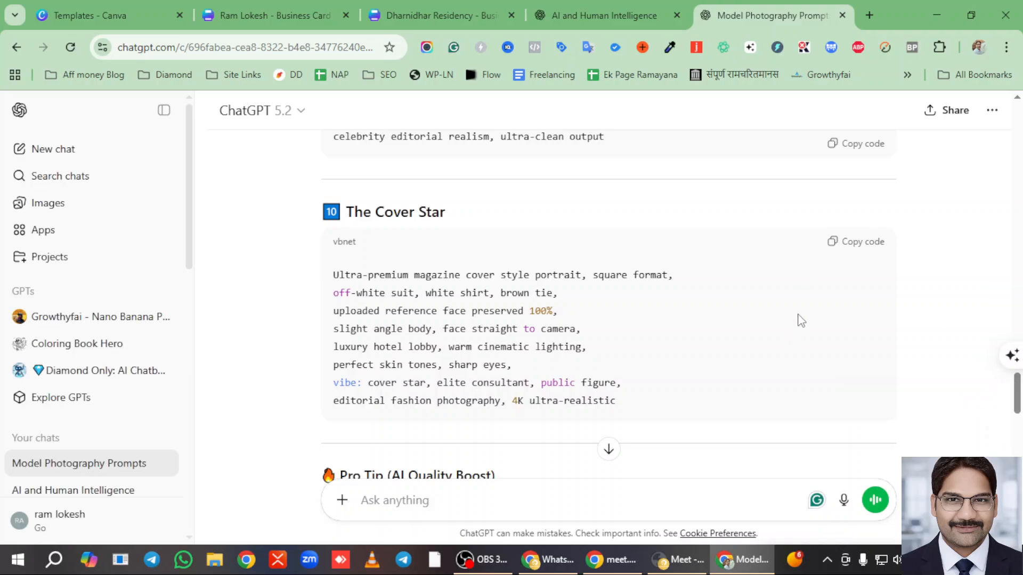
scroll(522, 300, "up", 7)
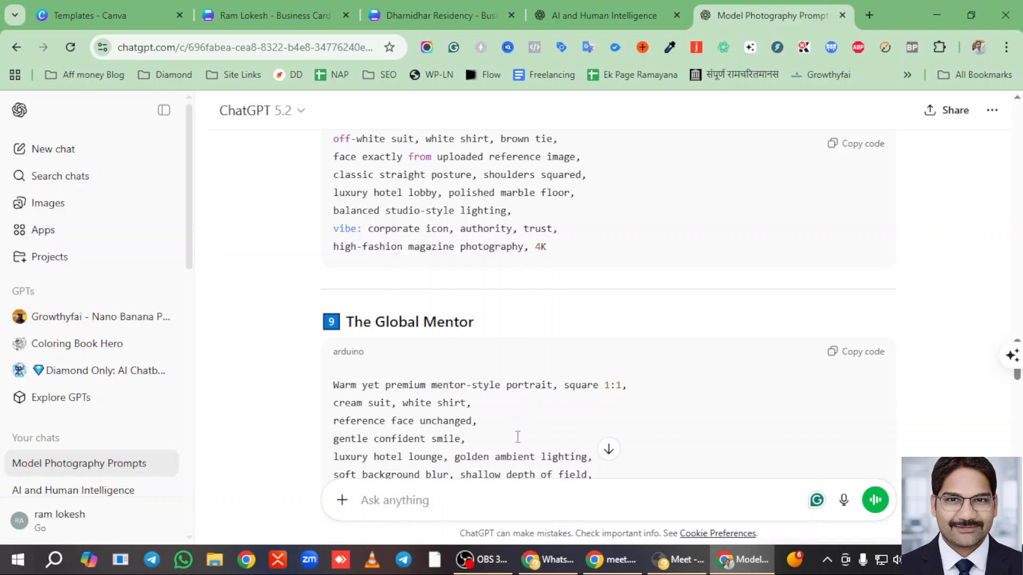
scroll(548, 326, "up", 1)
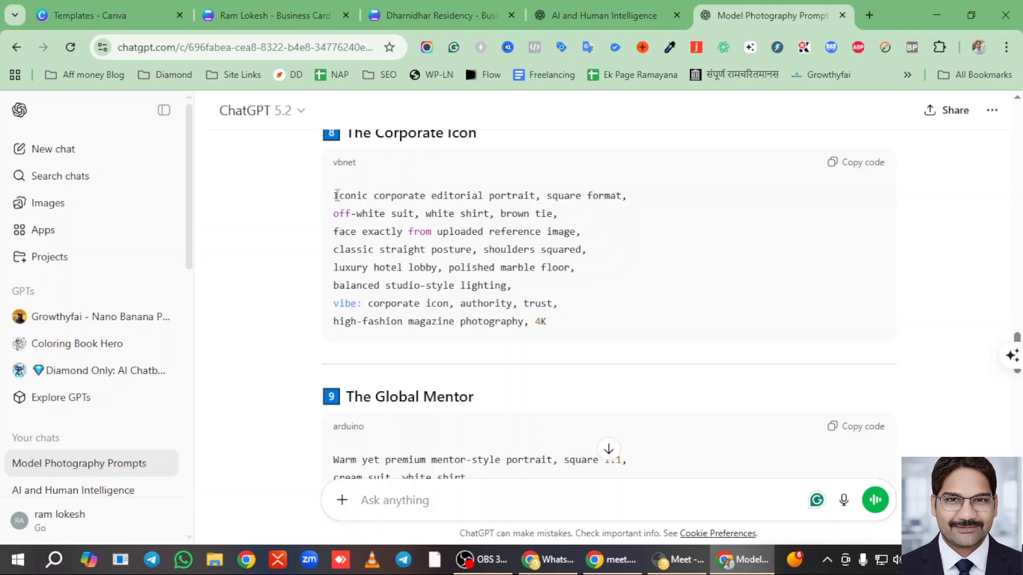
- Select the full Corporate Icon prompt text, then return to the hostel logo chat
left_click_drag(334, 196, 566, 330)
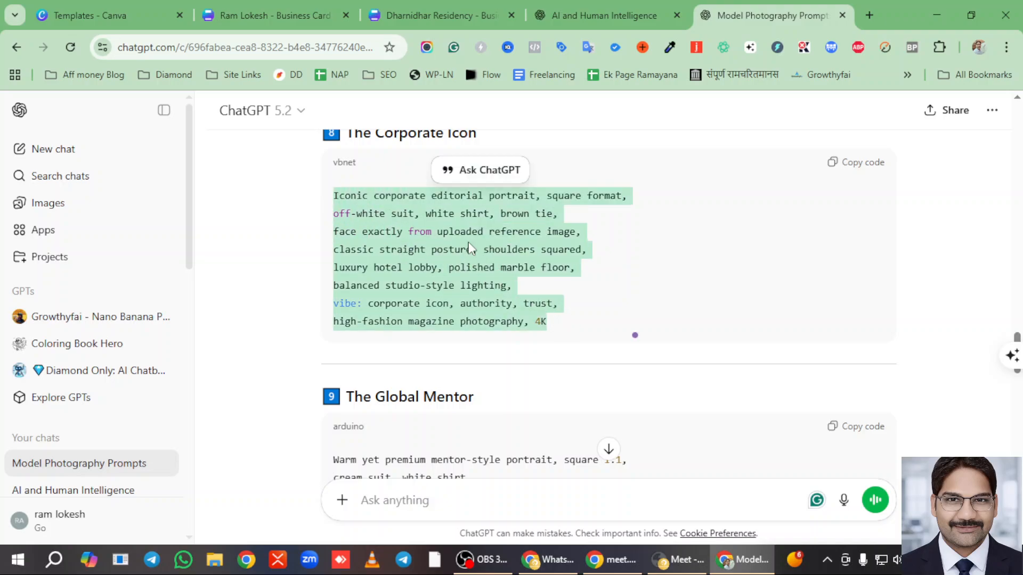
left_click(379, 507)
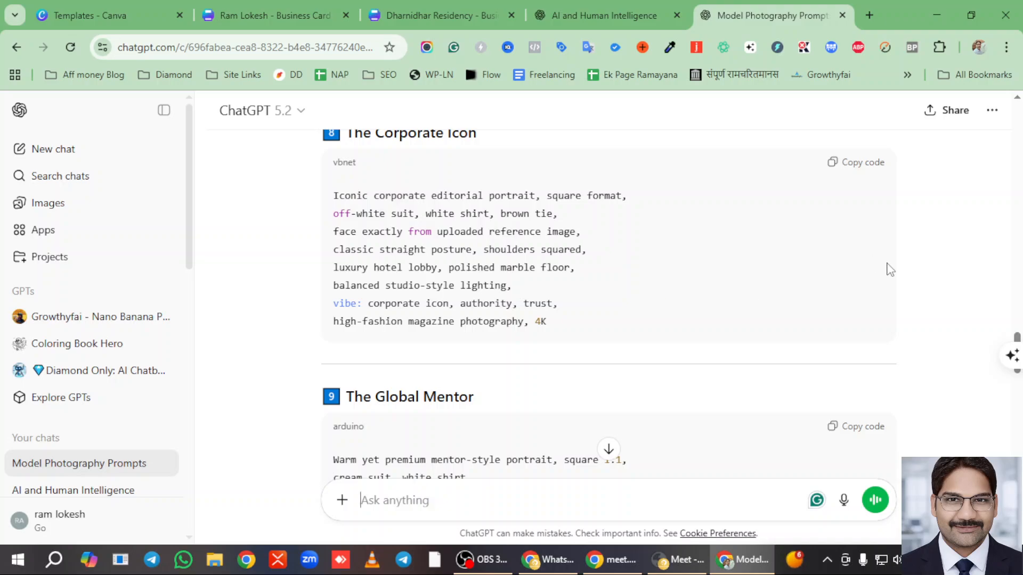
scroll(767, 239, "up", 10)
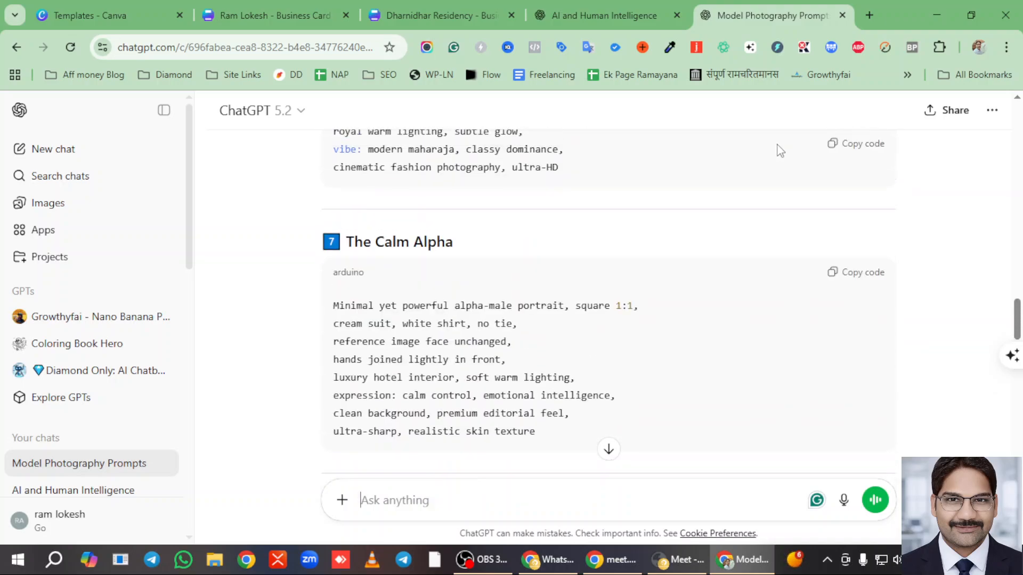
left_click(610, 15)
- Check the residency and business card designs, then bring up the WhatsApp Business window
left_click(400, 15)
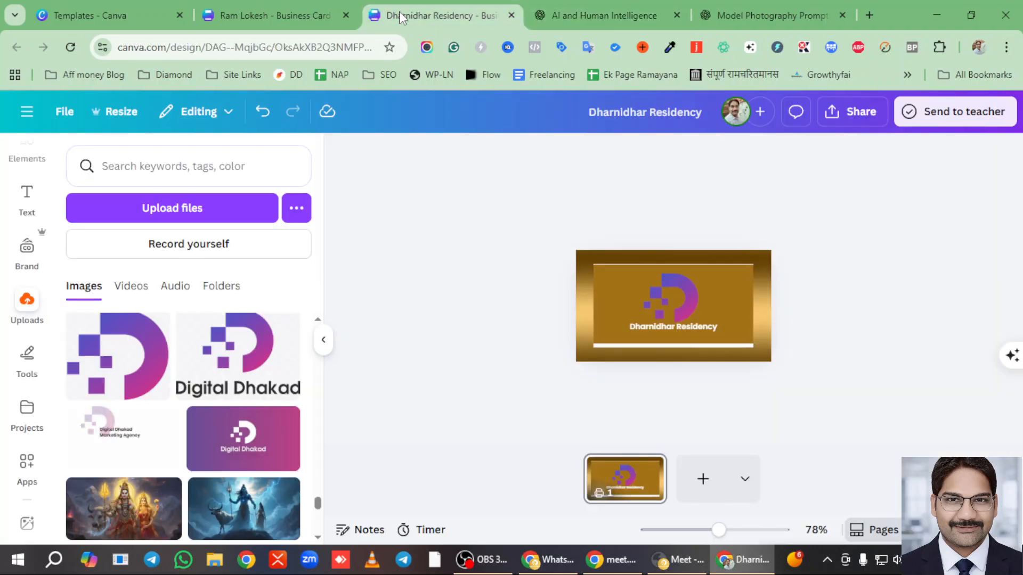
left_click(270, 16)
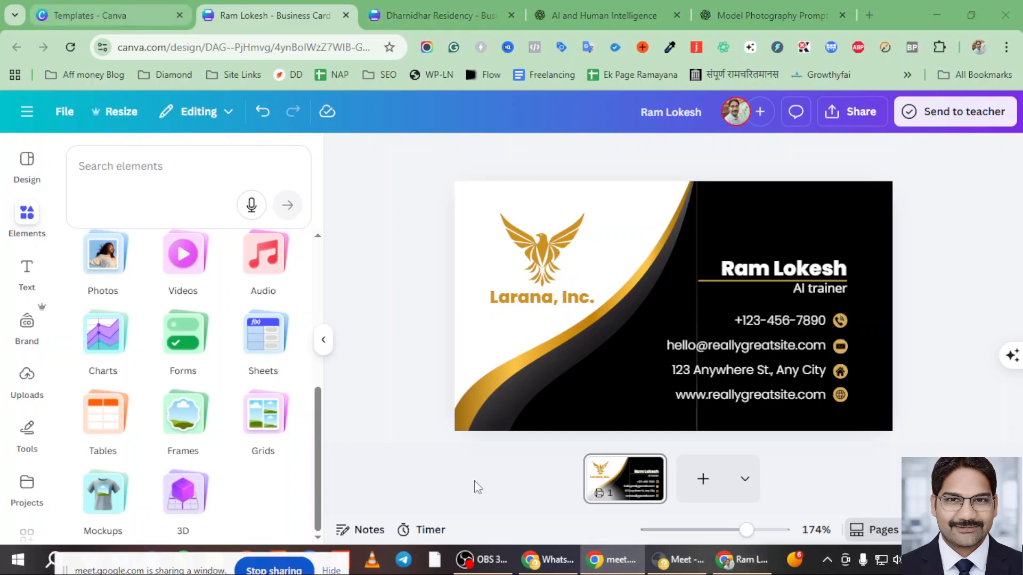
left_click(525, 565)
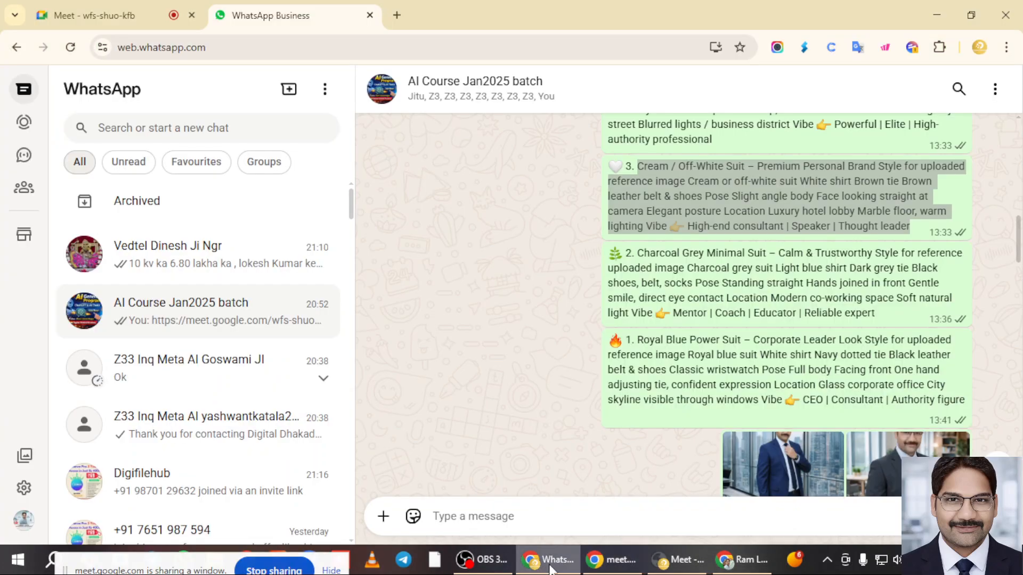
- Close the WhatsApp Business tab and collapse the Contributors list in Meet's People panel
left_click(369, 15)
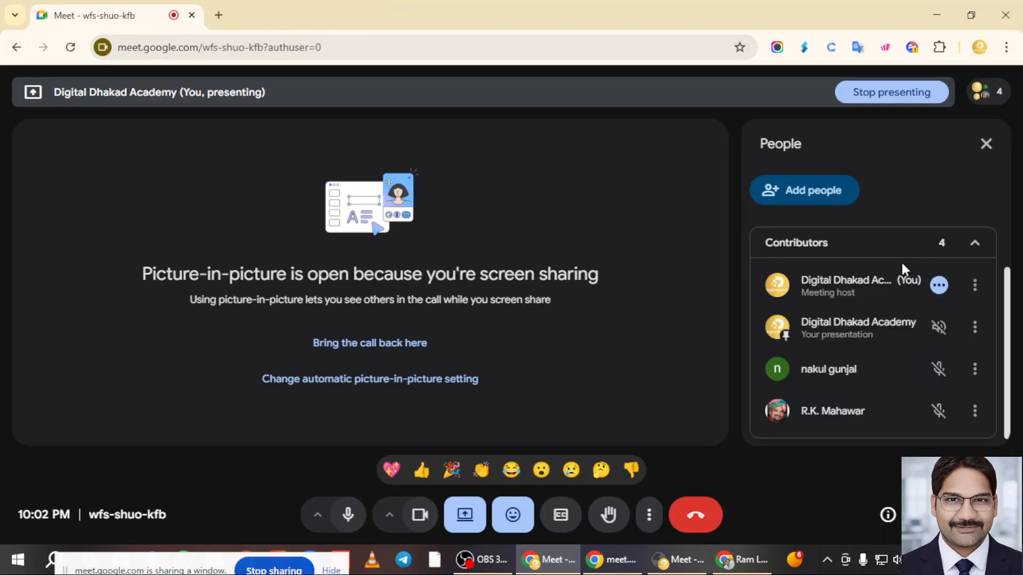
scroll(985, 380, "down", 1)
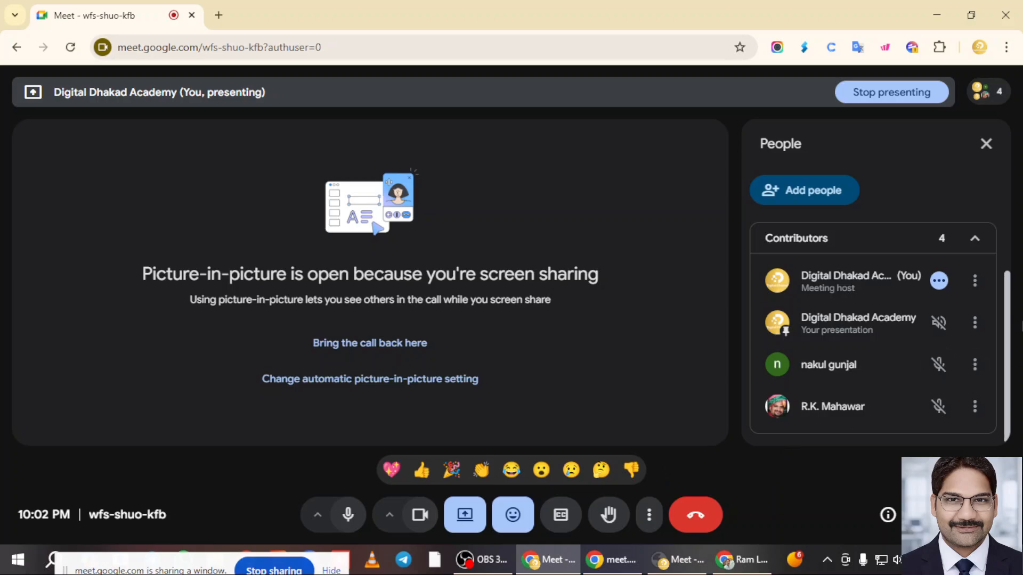
left_click_drag(1008, 322, 1010, 288)
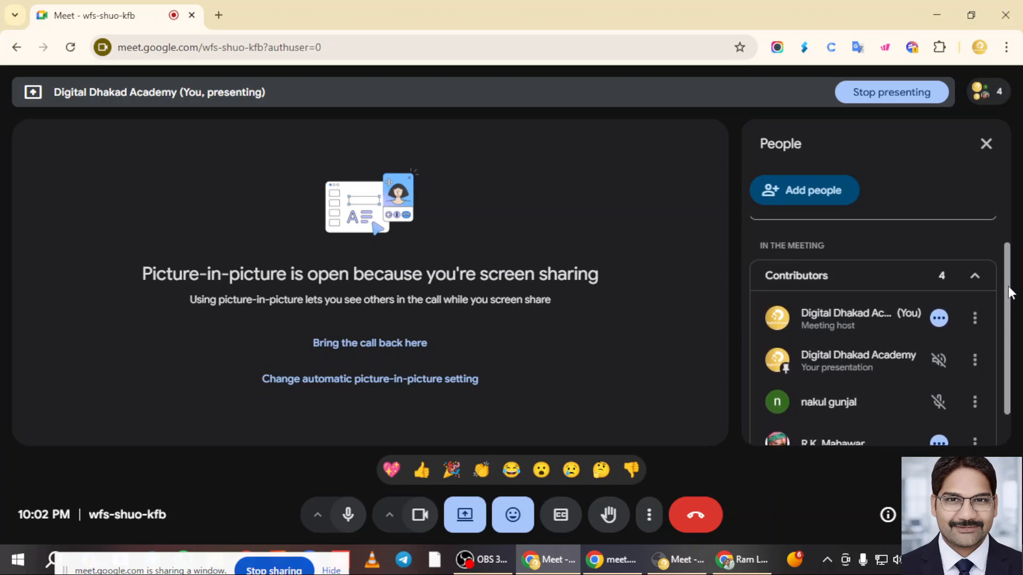
left_click(976, 279)
- Re-expand the four Contributors, then leave the Meet call and close its tab
left_click(979, 308)
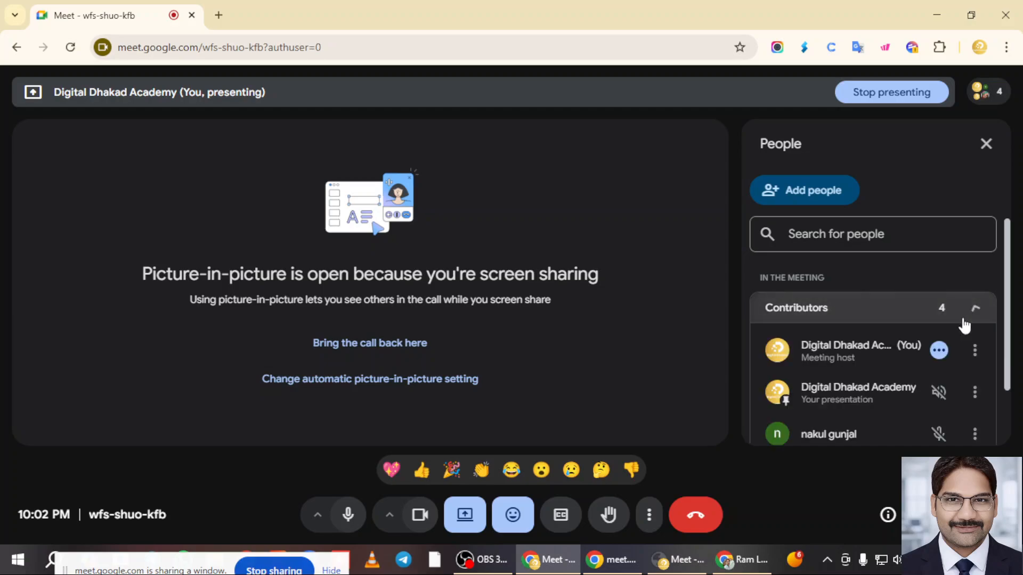
scroll(875, 426, "down", 2)
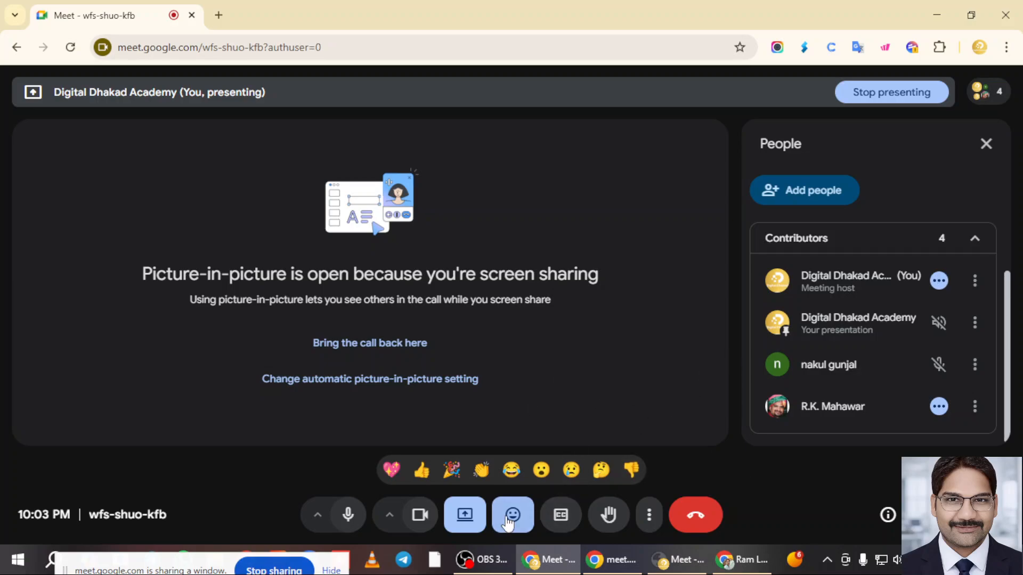
left_click(695, 516)
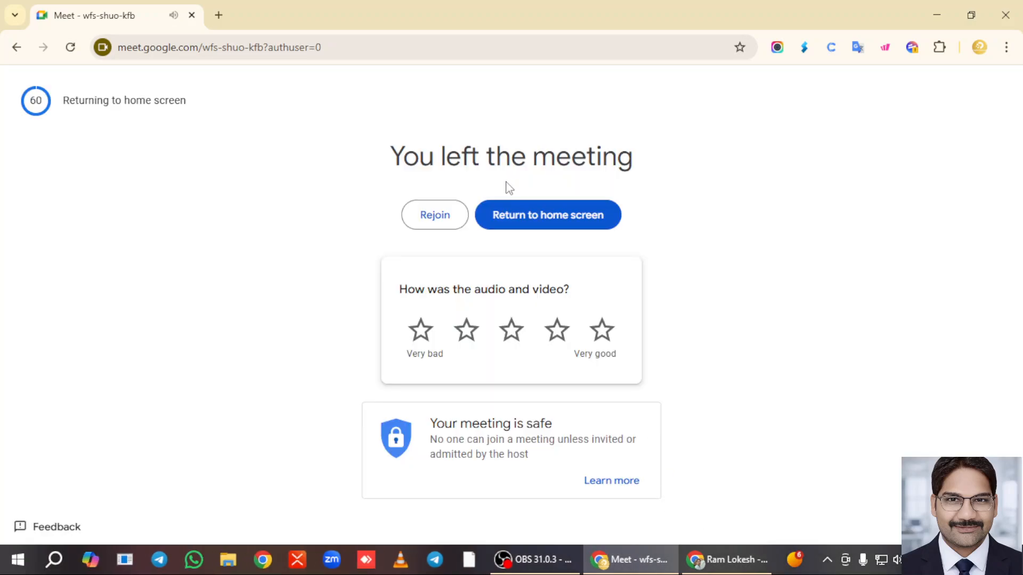
left_click(192, 16)
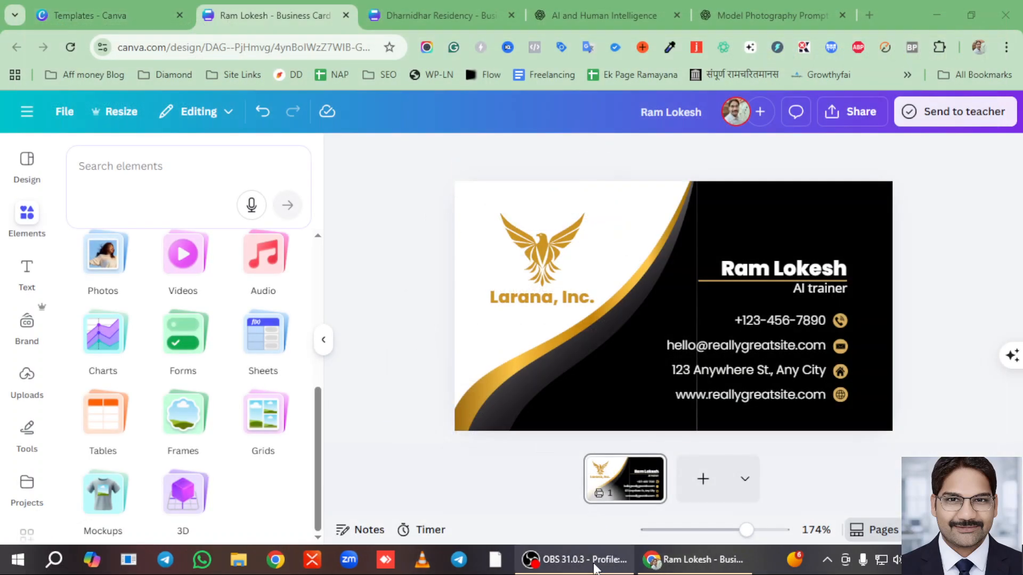